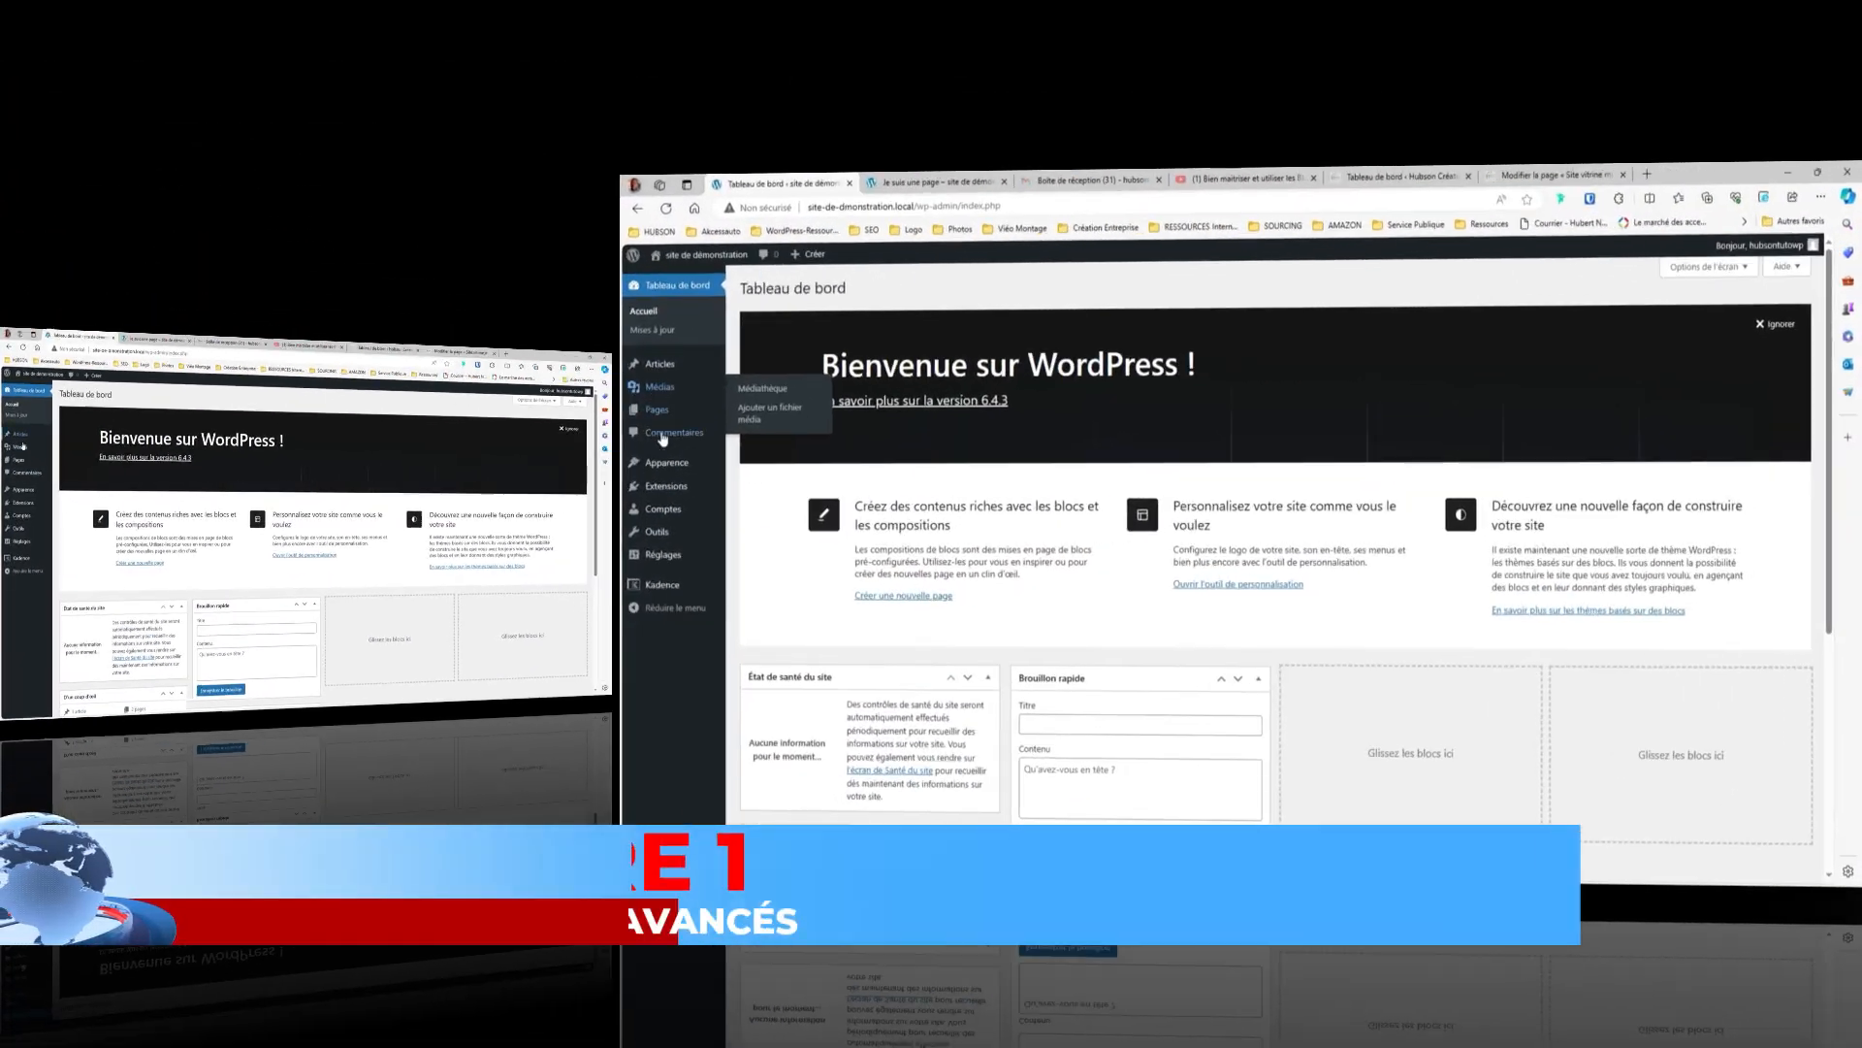
Open the existing page "Je suis une page" for editing from the site's list of pages
mouse_move(657, 409)
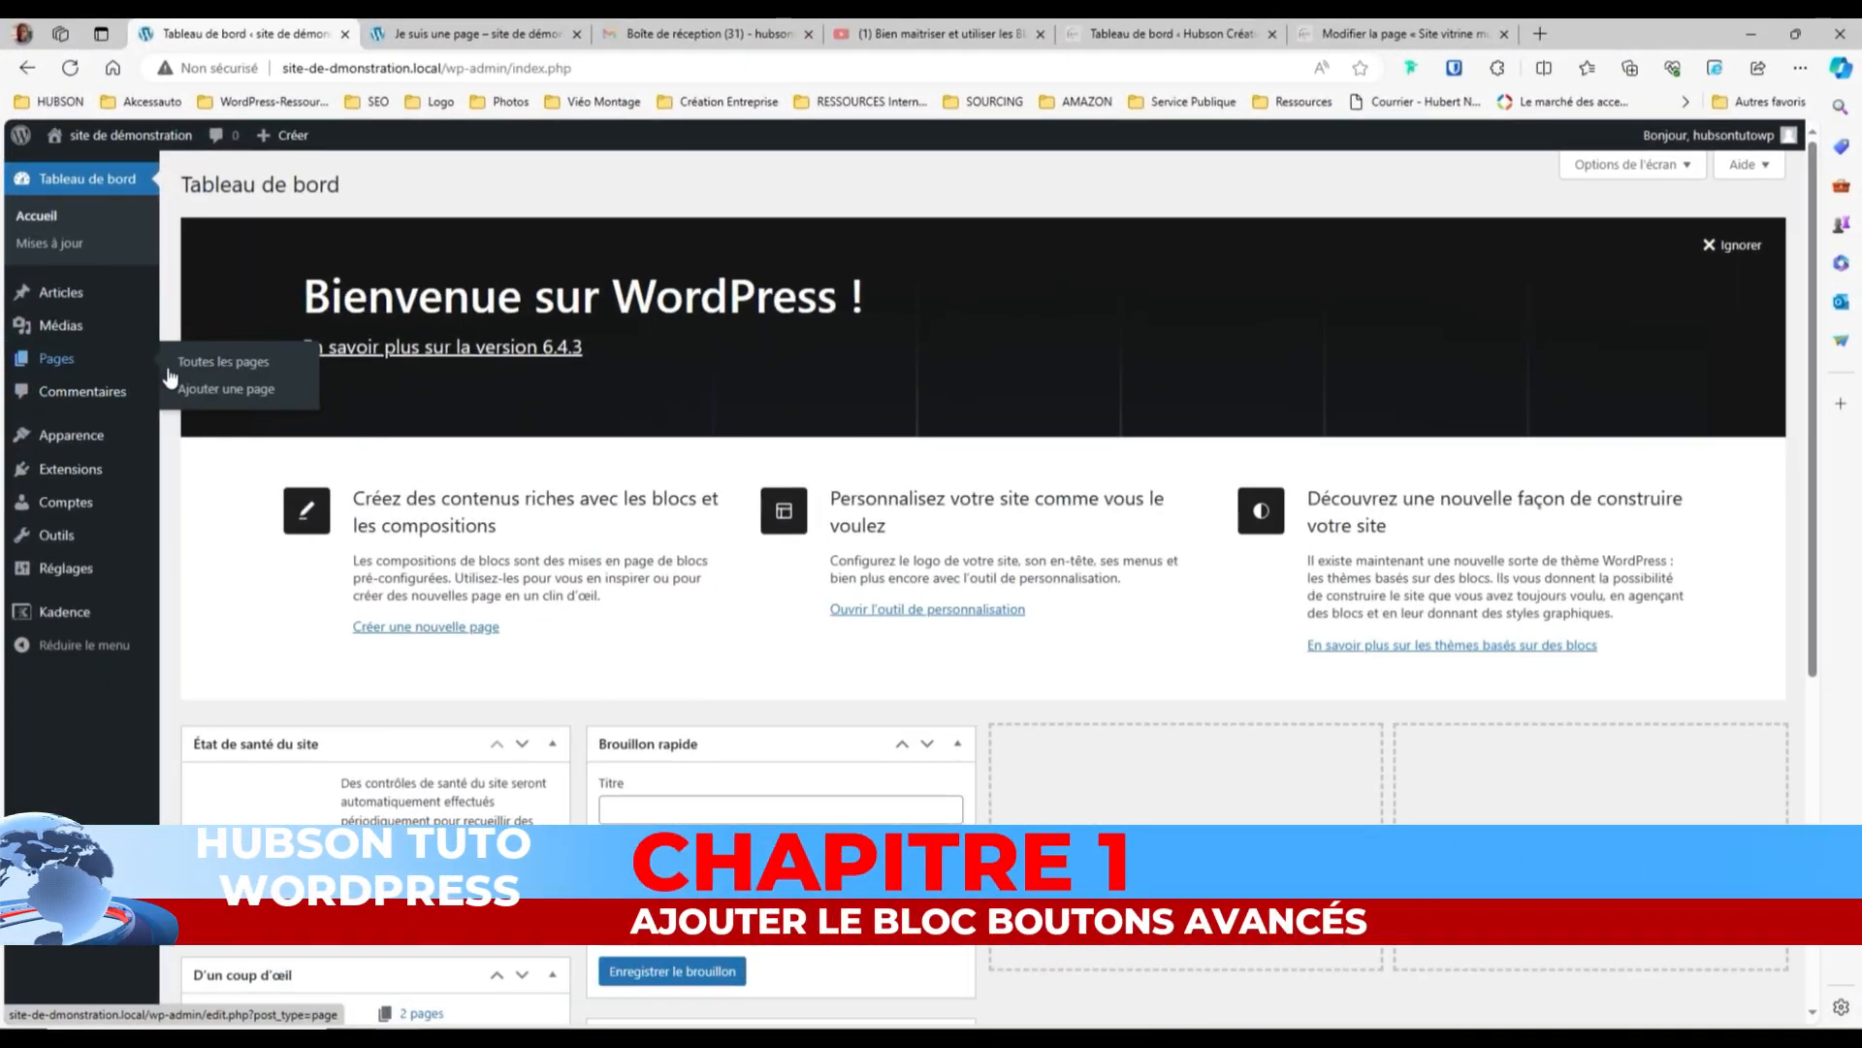
click(766, 419)
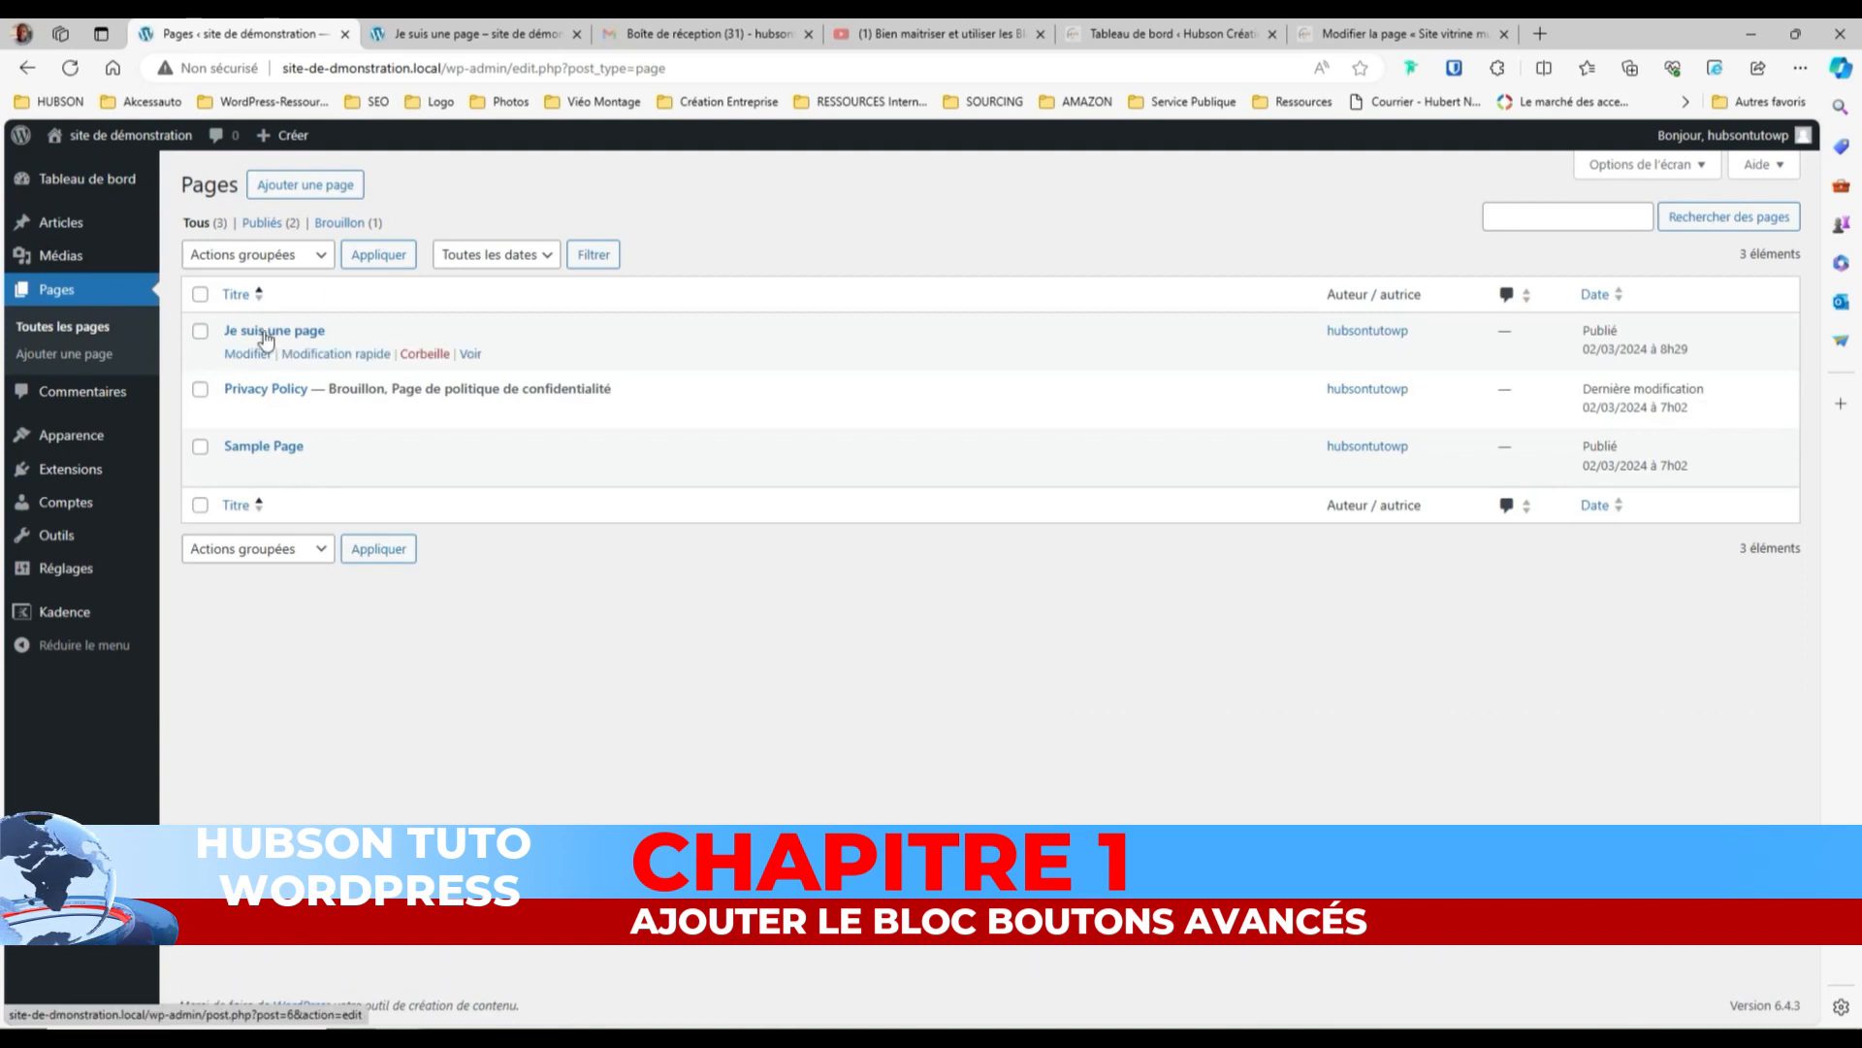
click(265, 333)
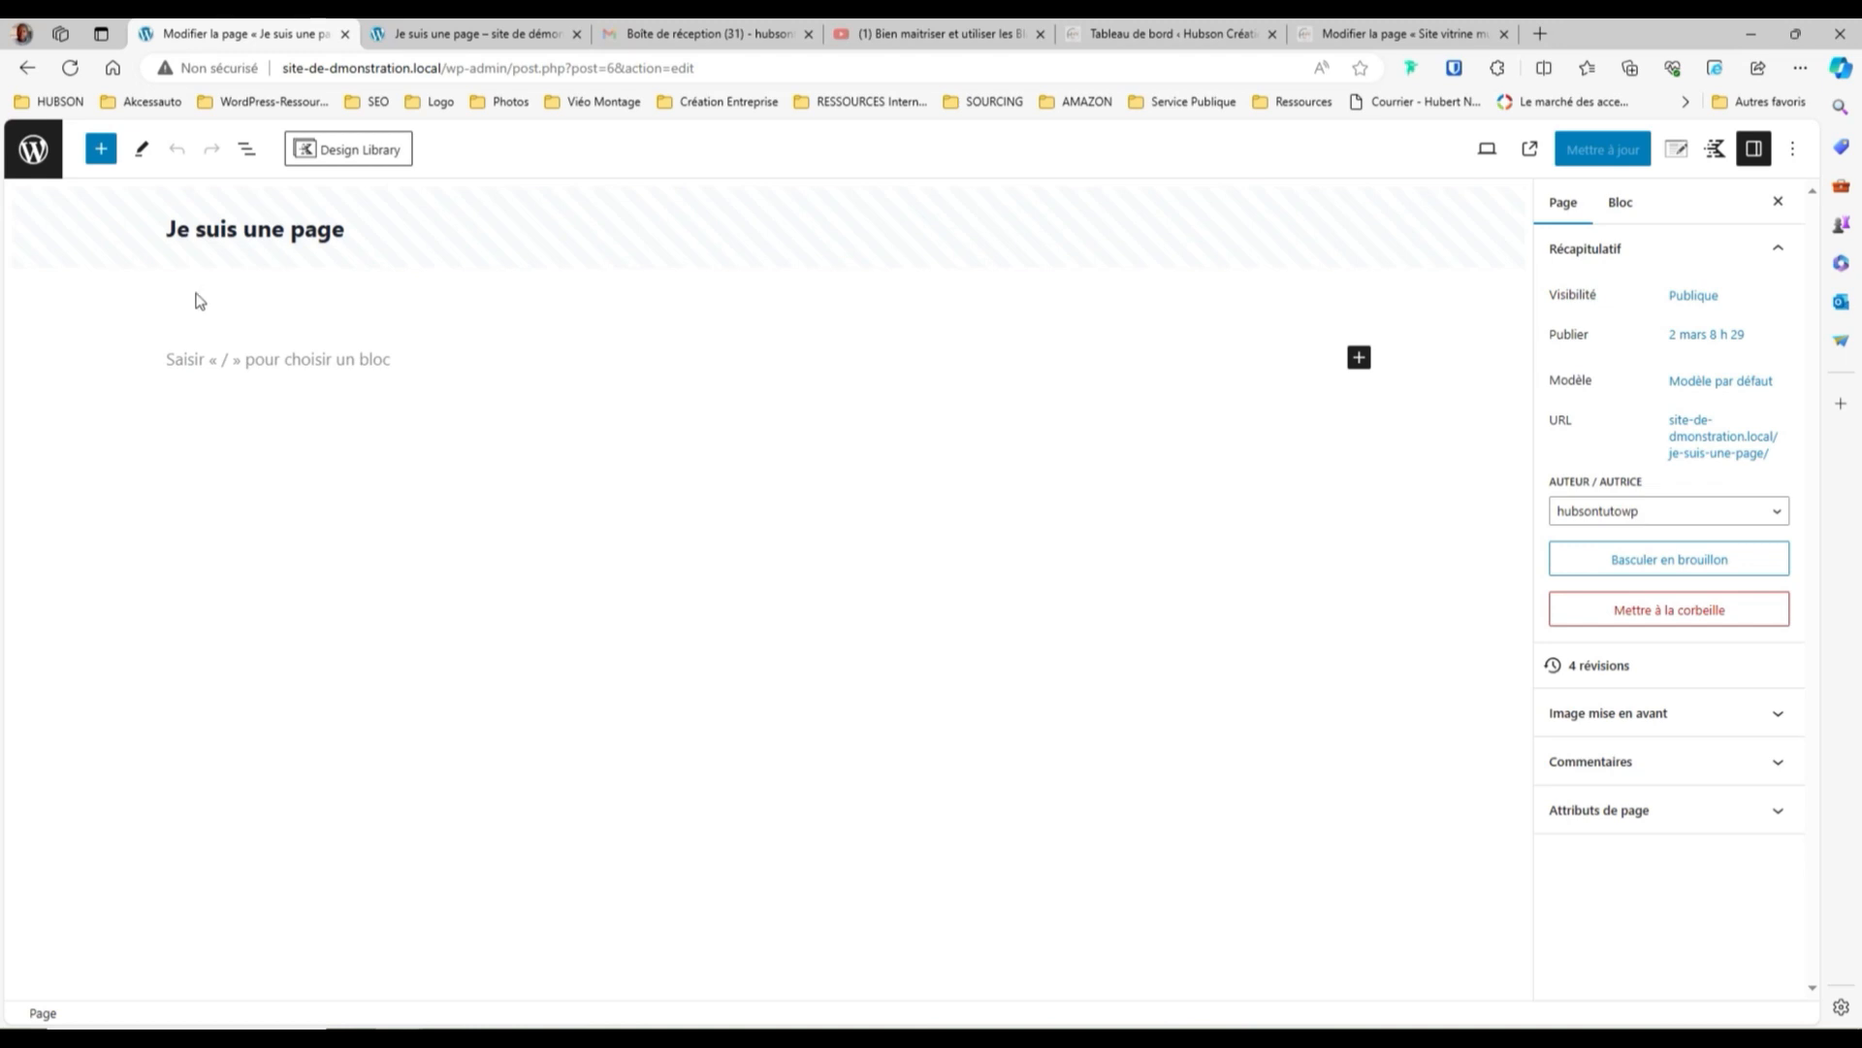
Add a Row Layout block with two equal columns to the empty page
click(1360, 358)
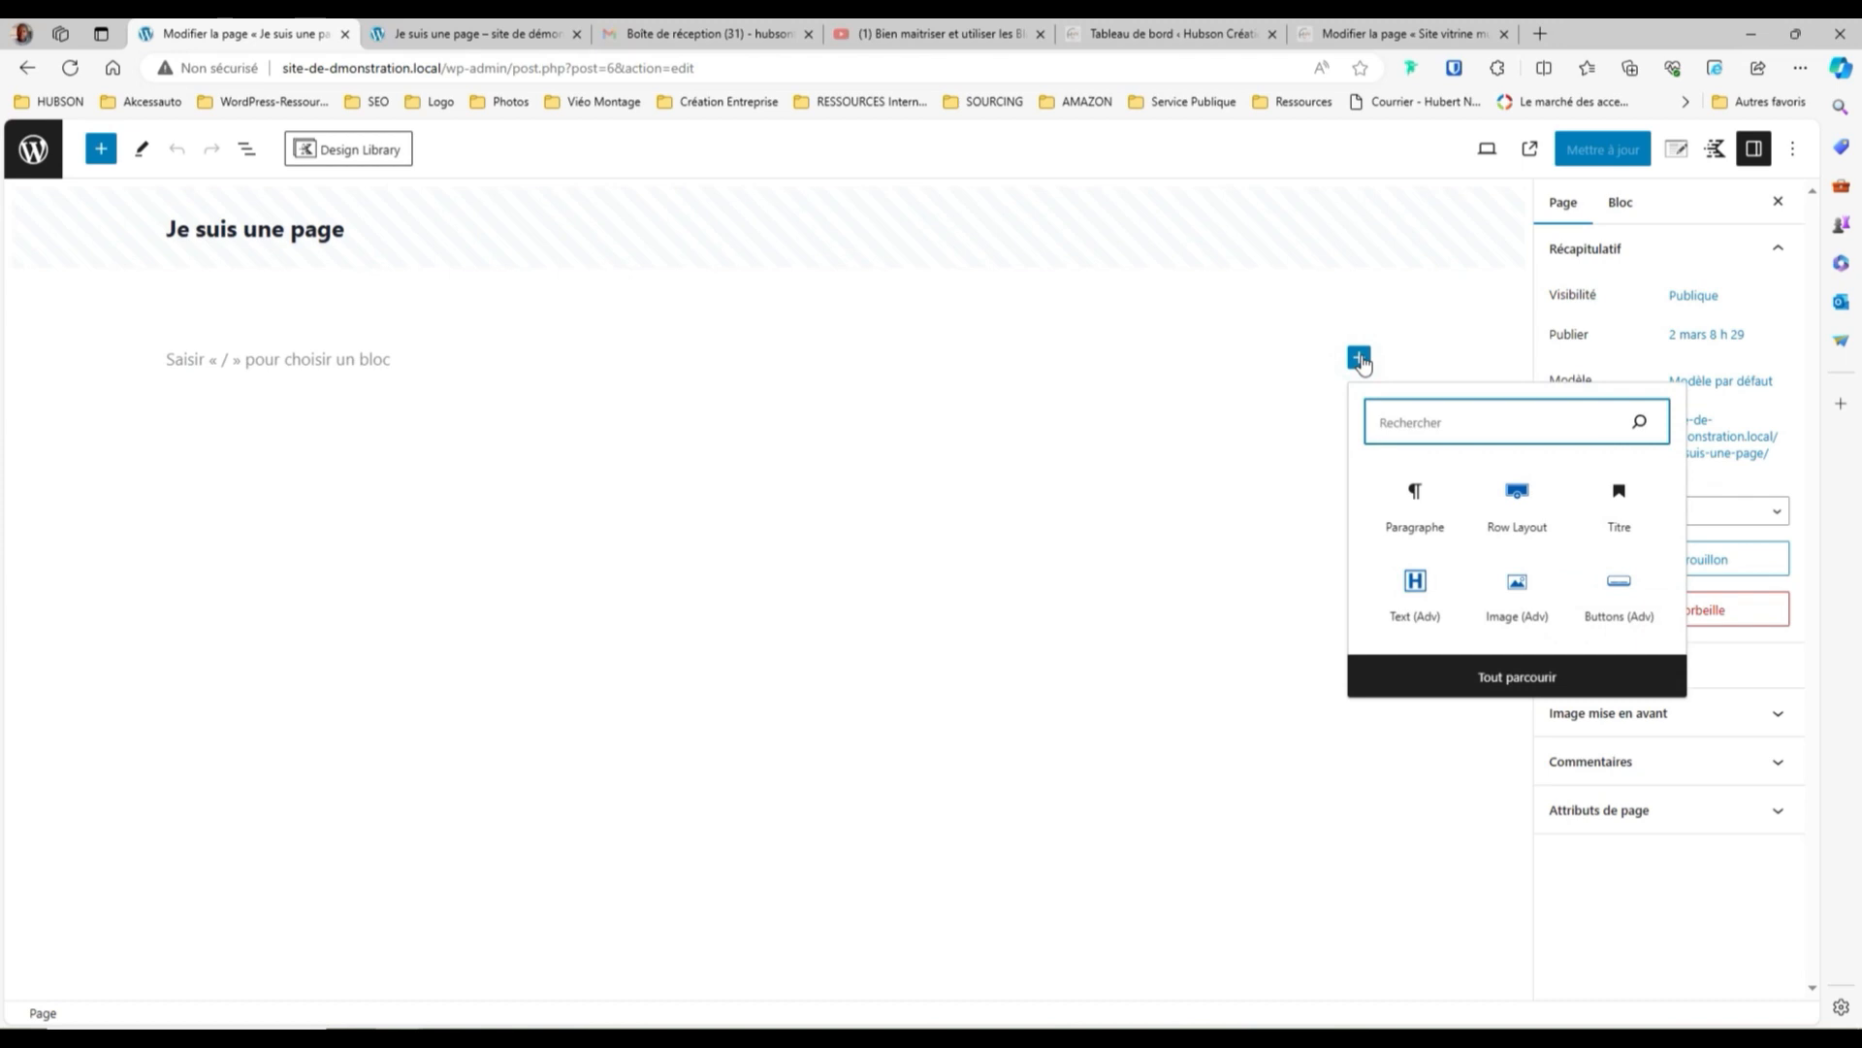
click(1519, 502)
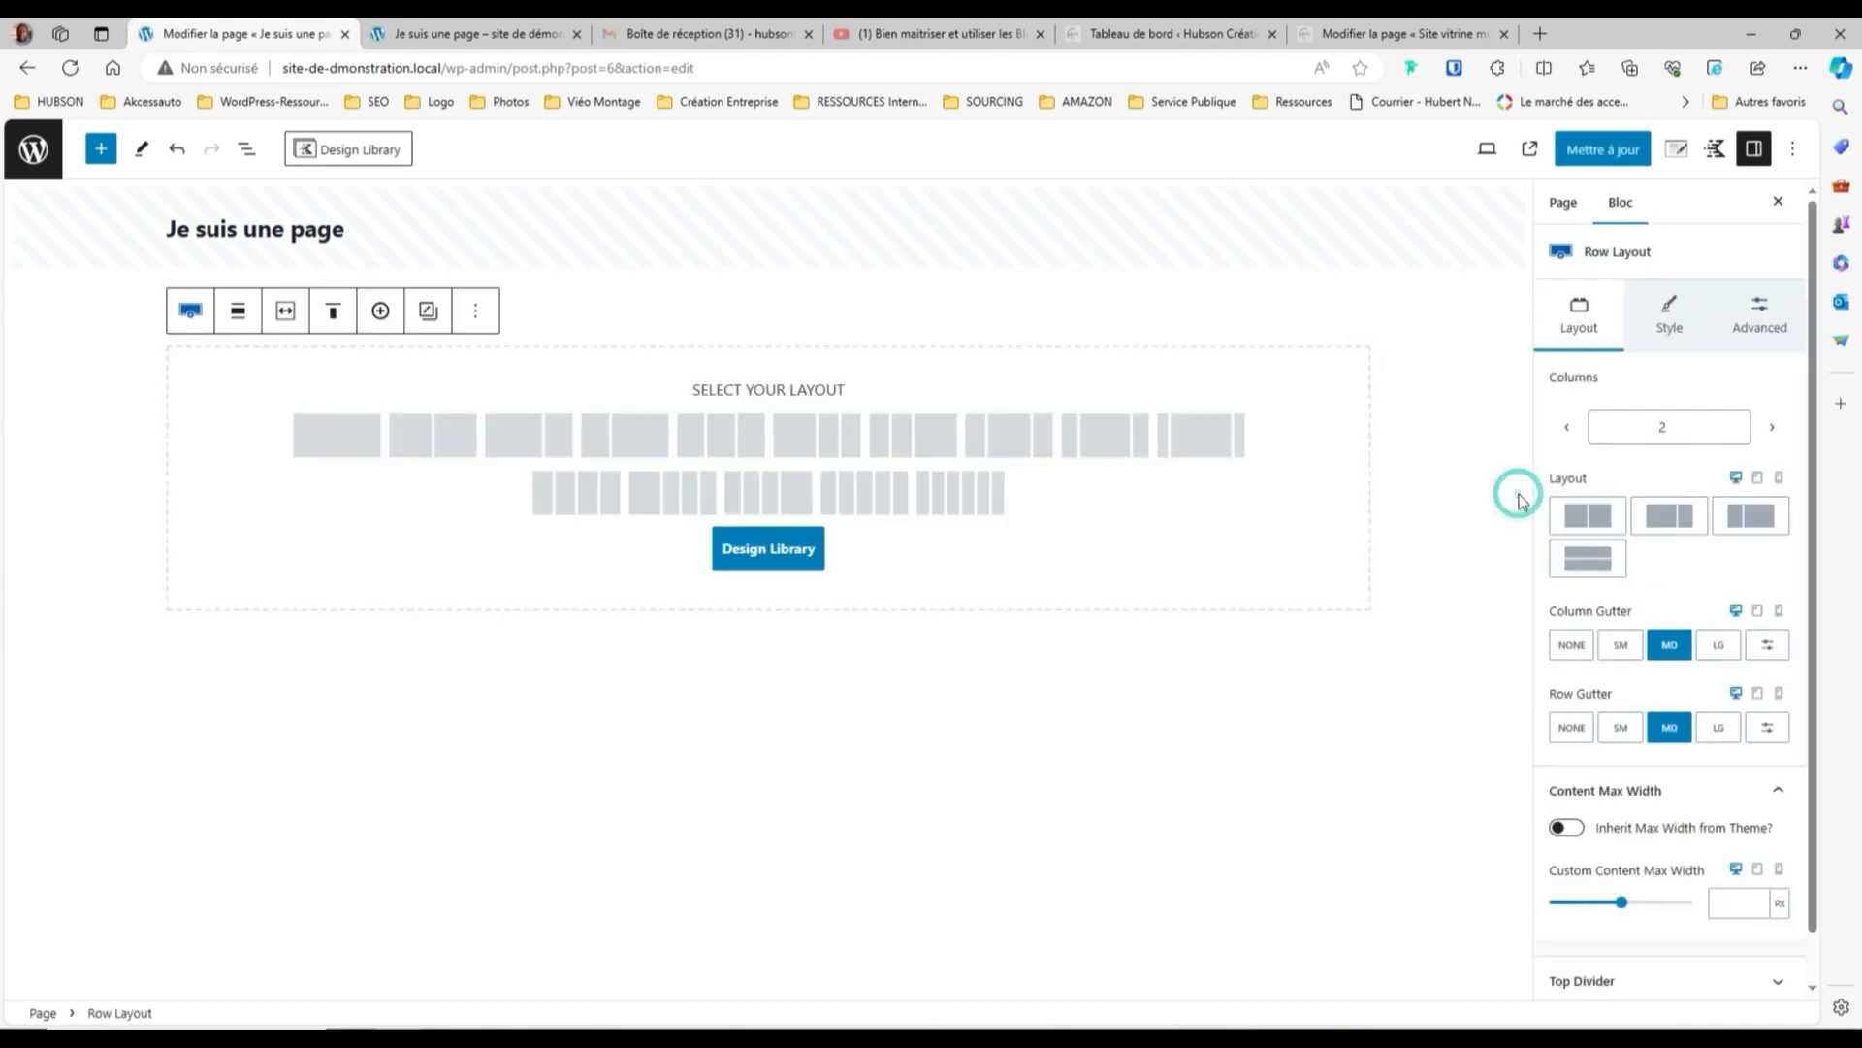
click(454, 441)
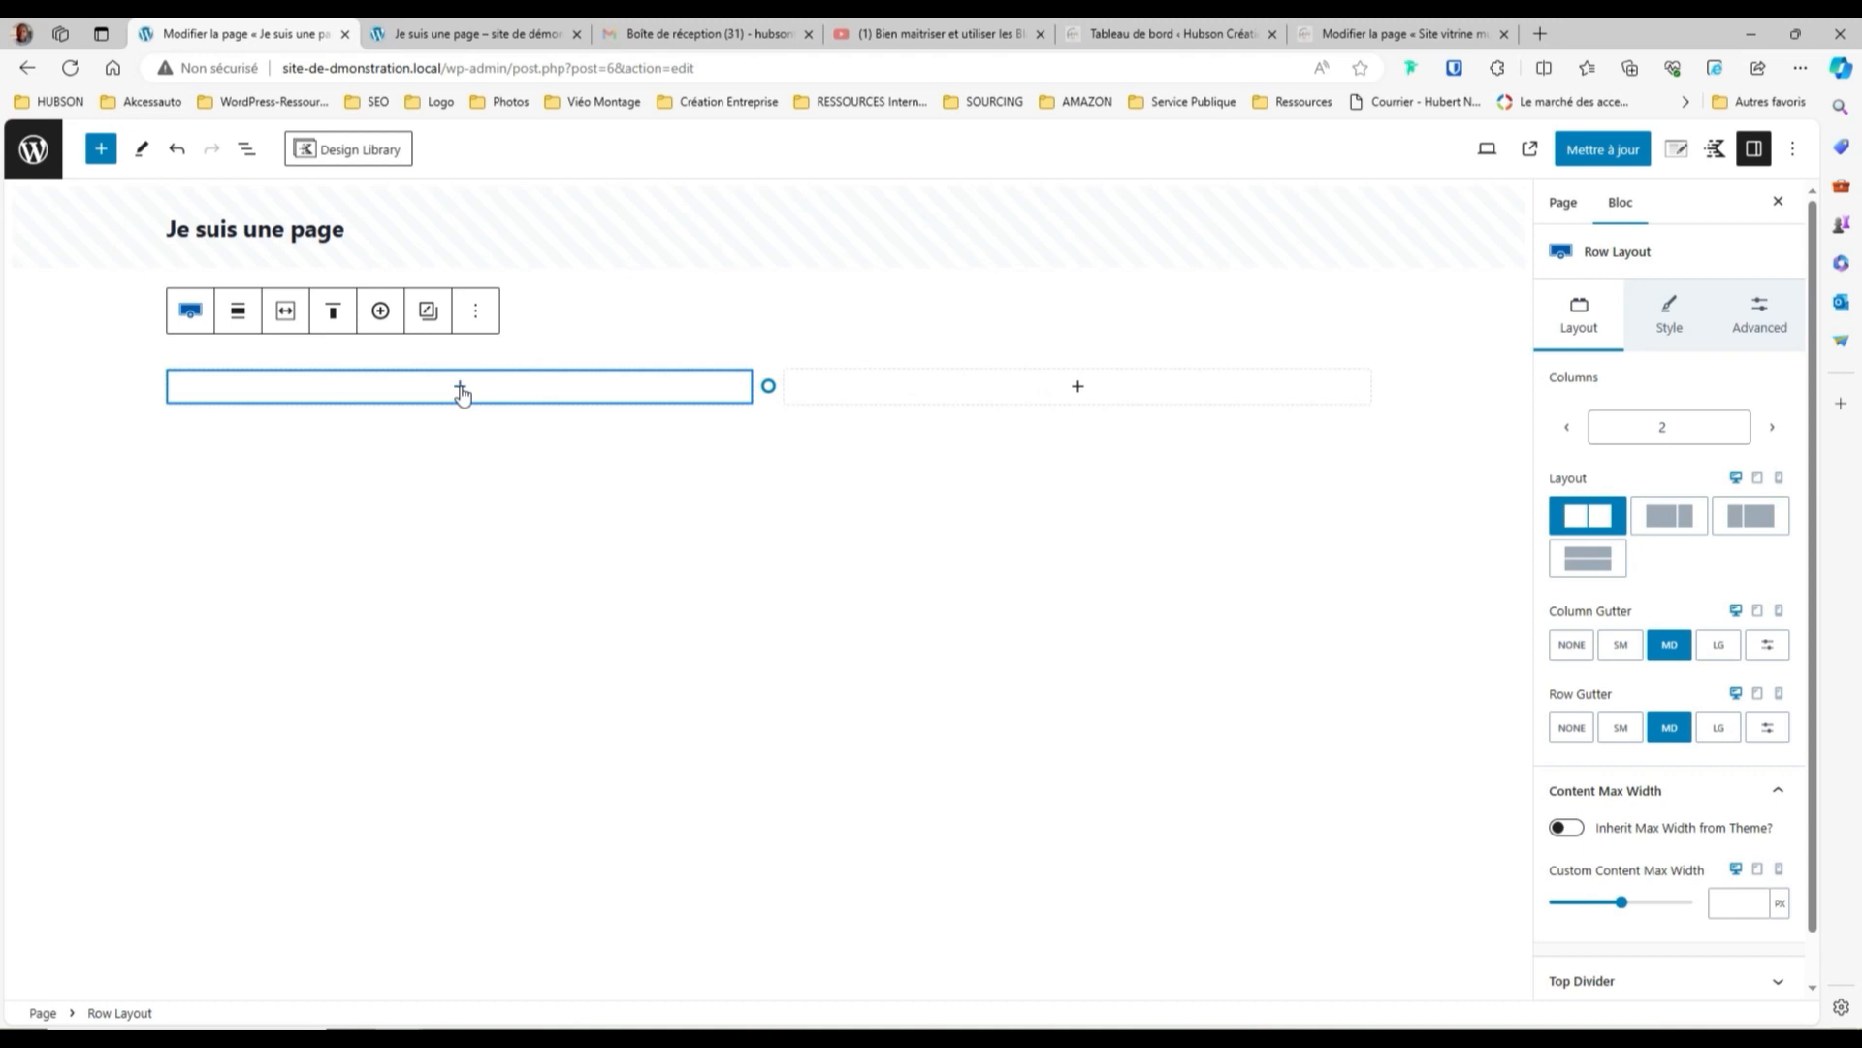
Add a Text (Adv) block set to Paragraph in the row's left column and paste the copied Lorem Ipsum text into it
click(462, 390)
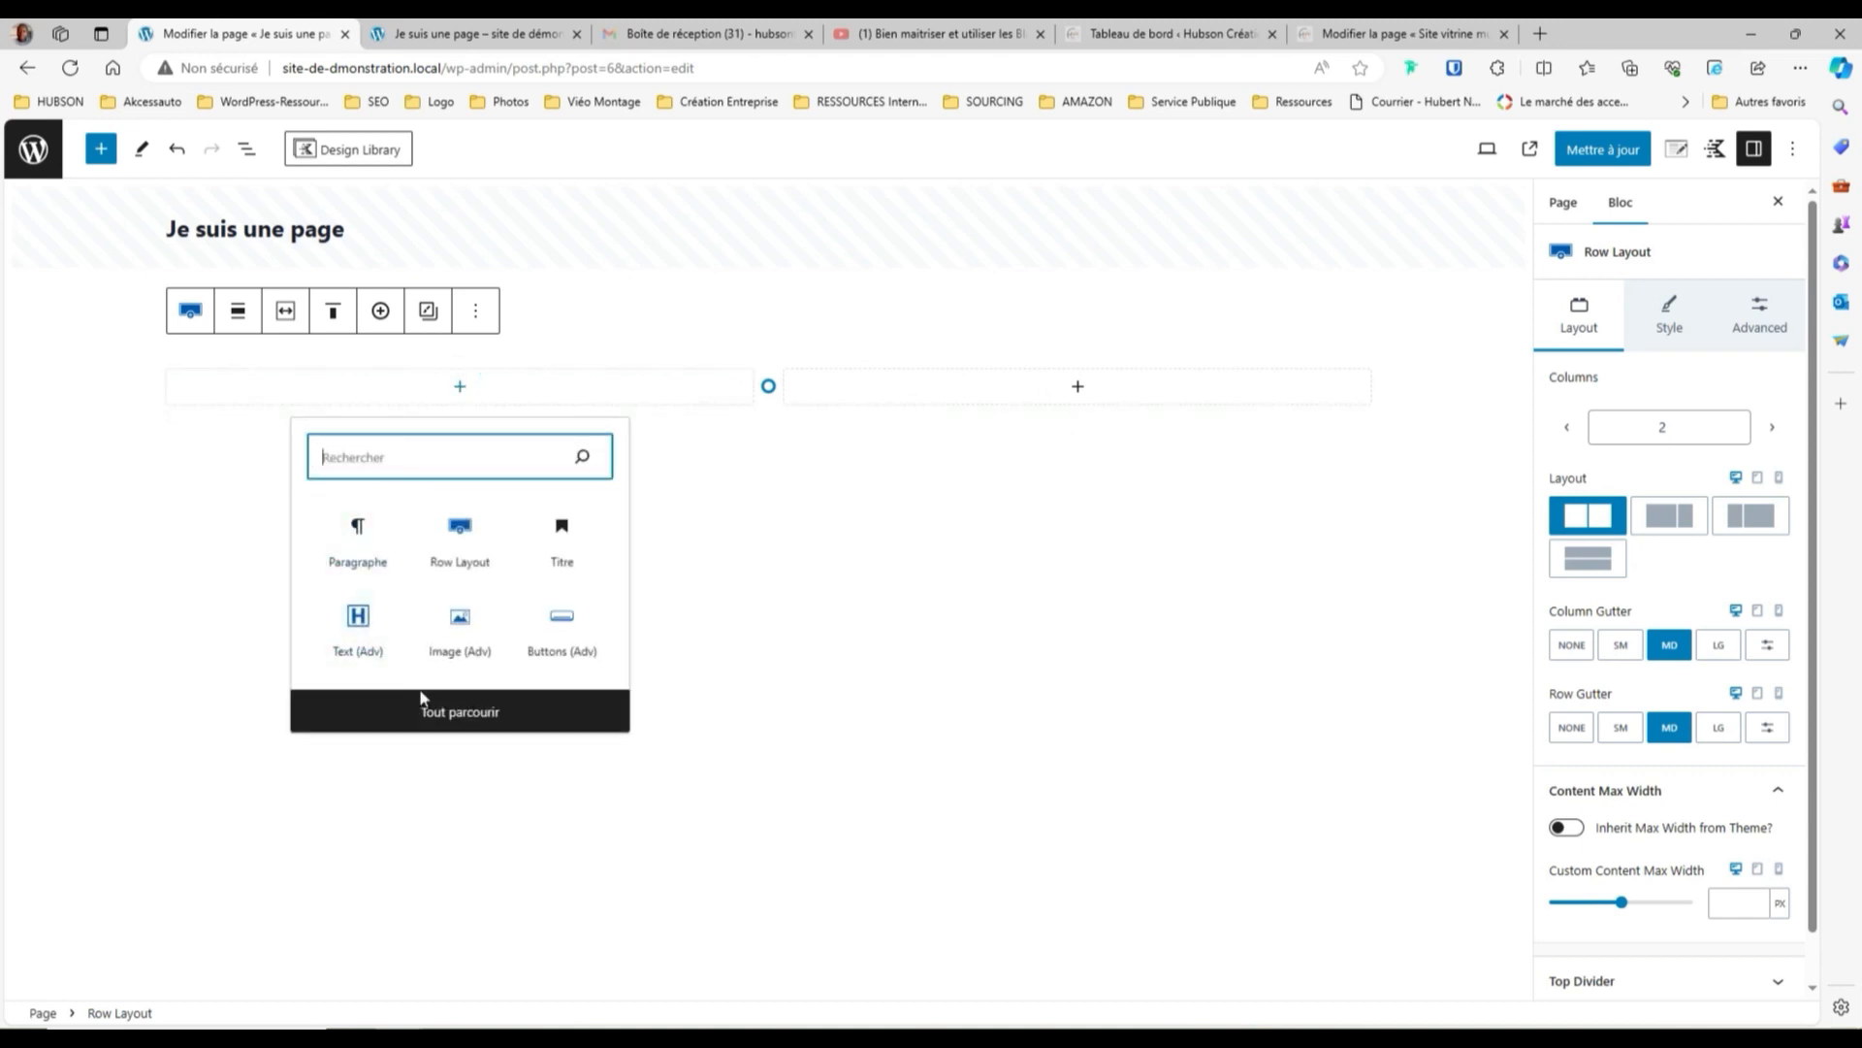
click(358, 625)
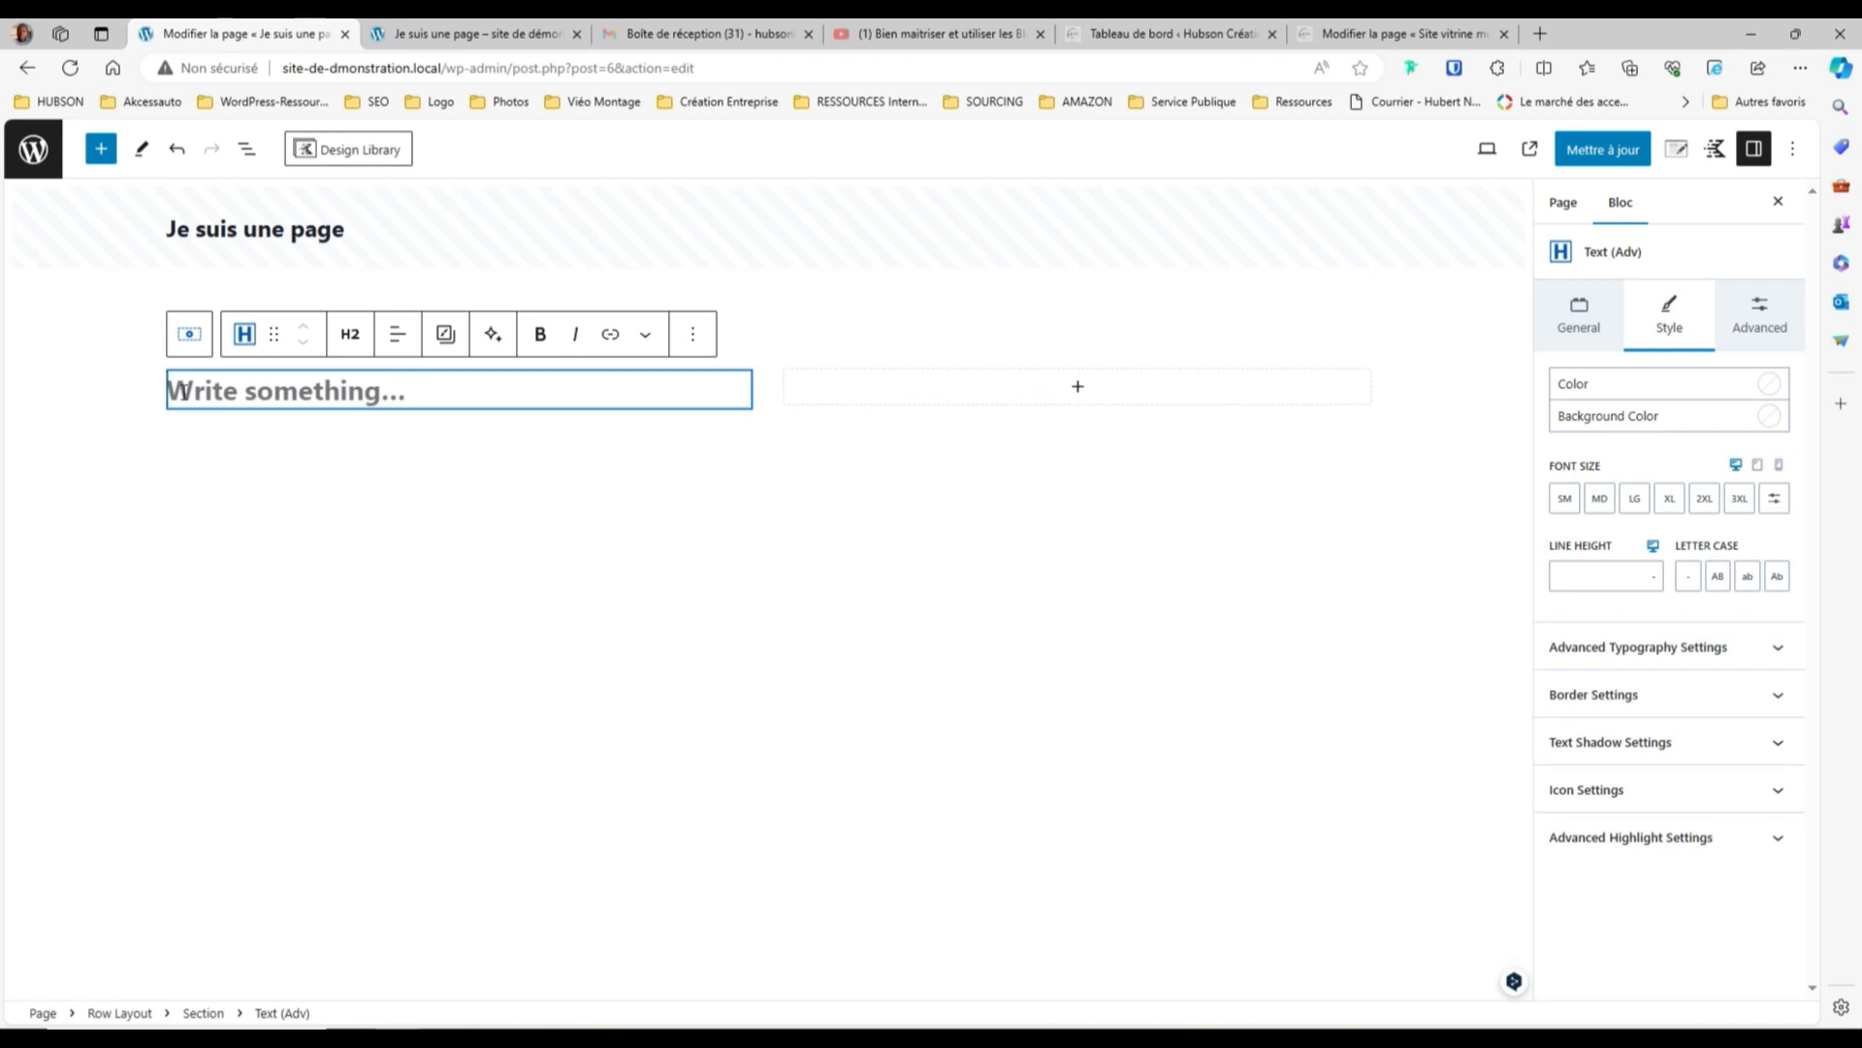
click(351, 334)
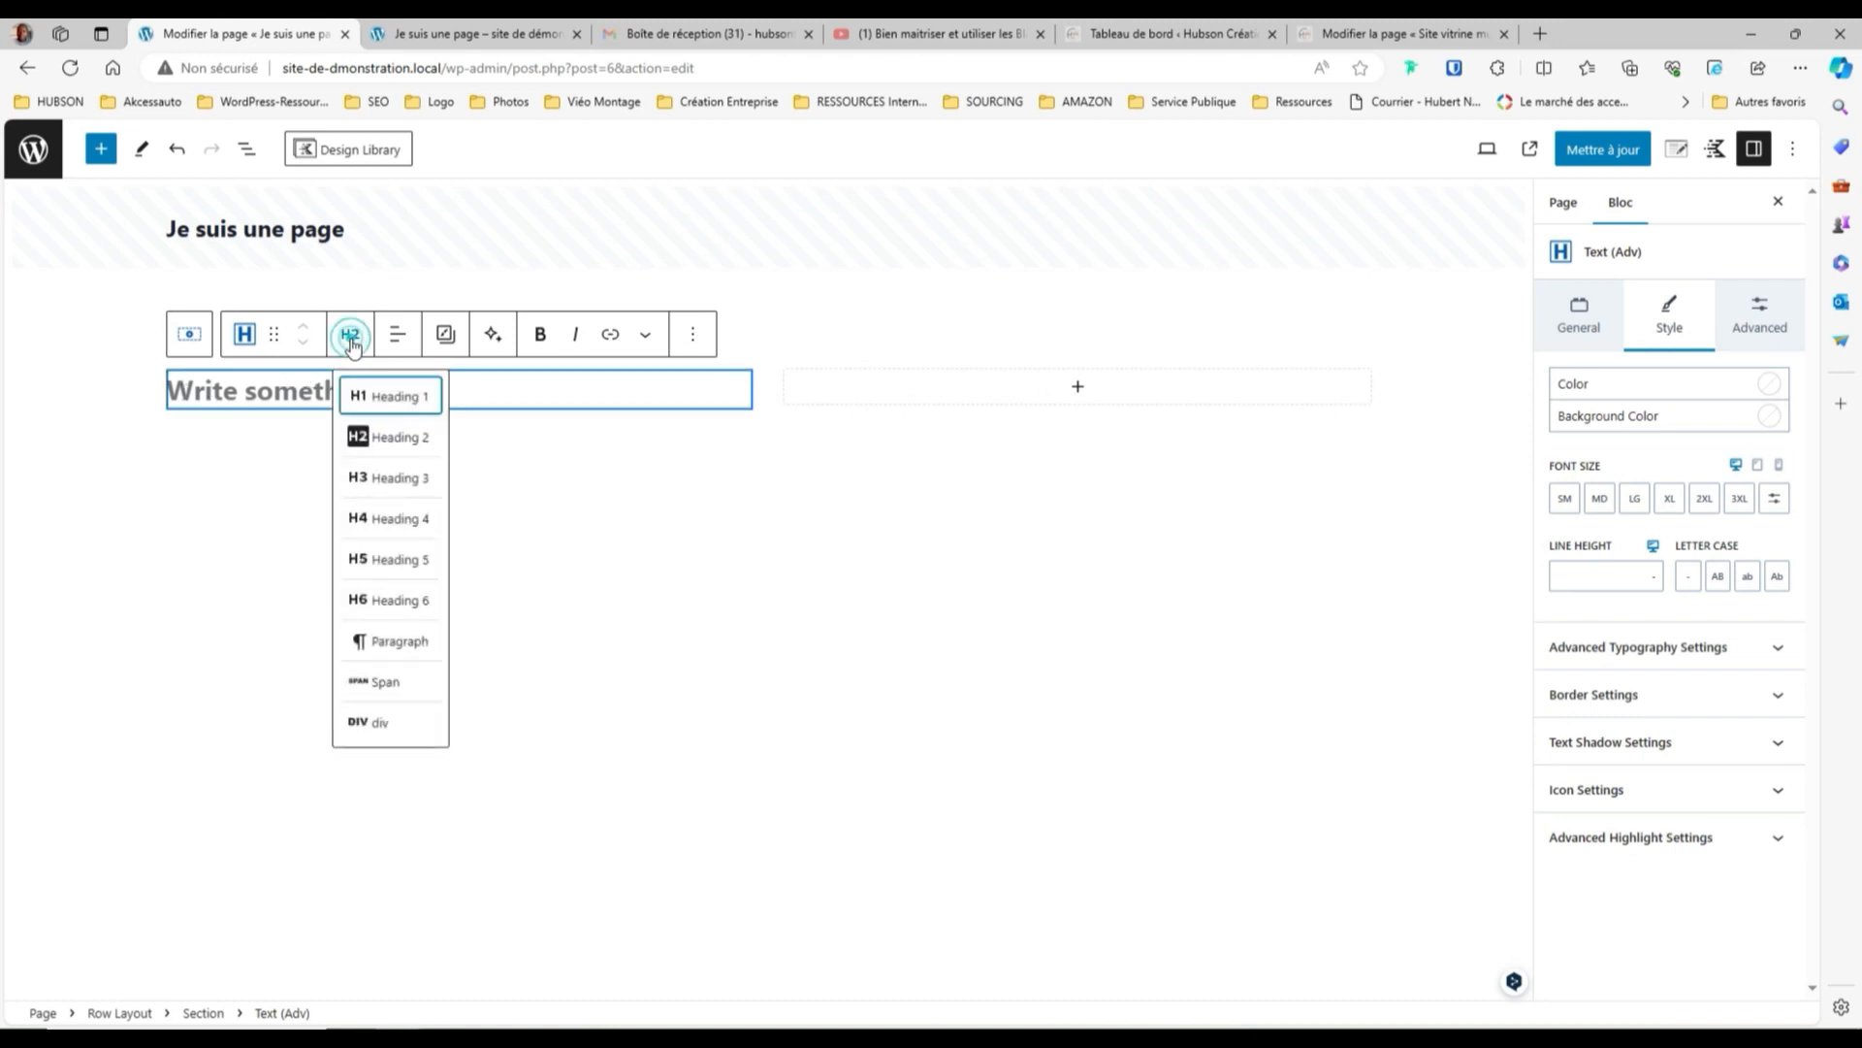
click(404, 654)
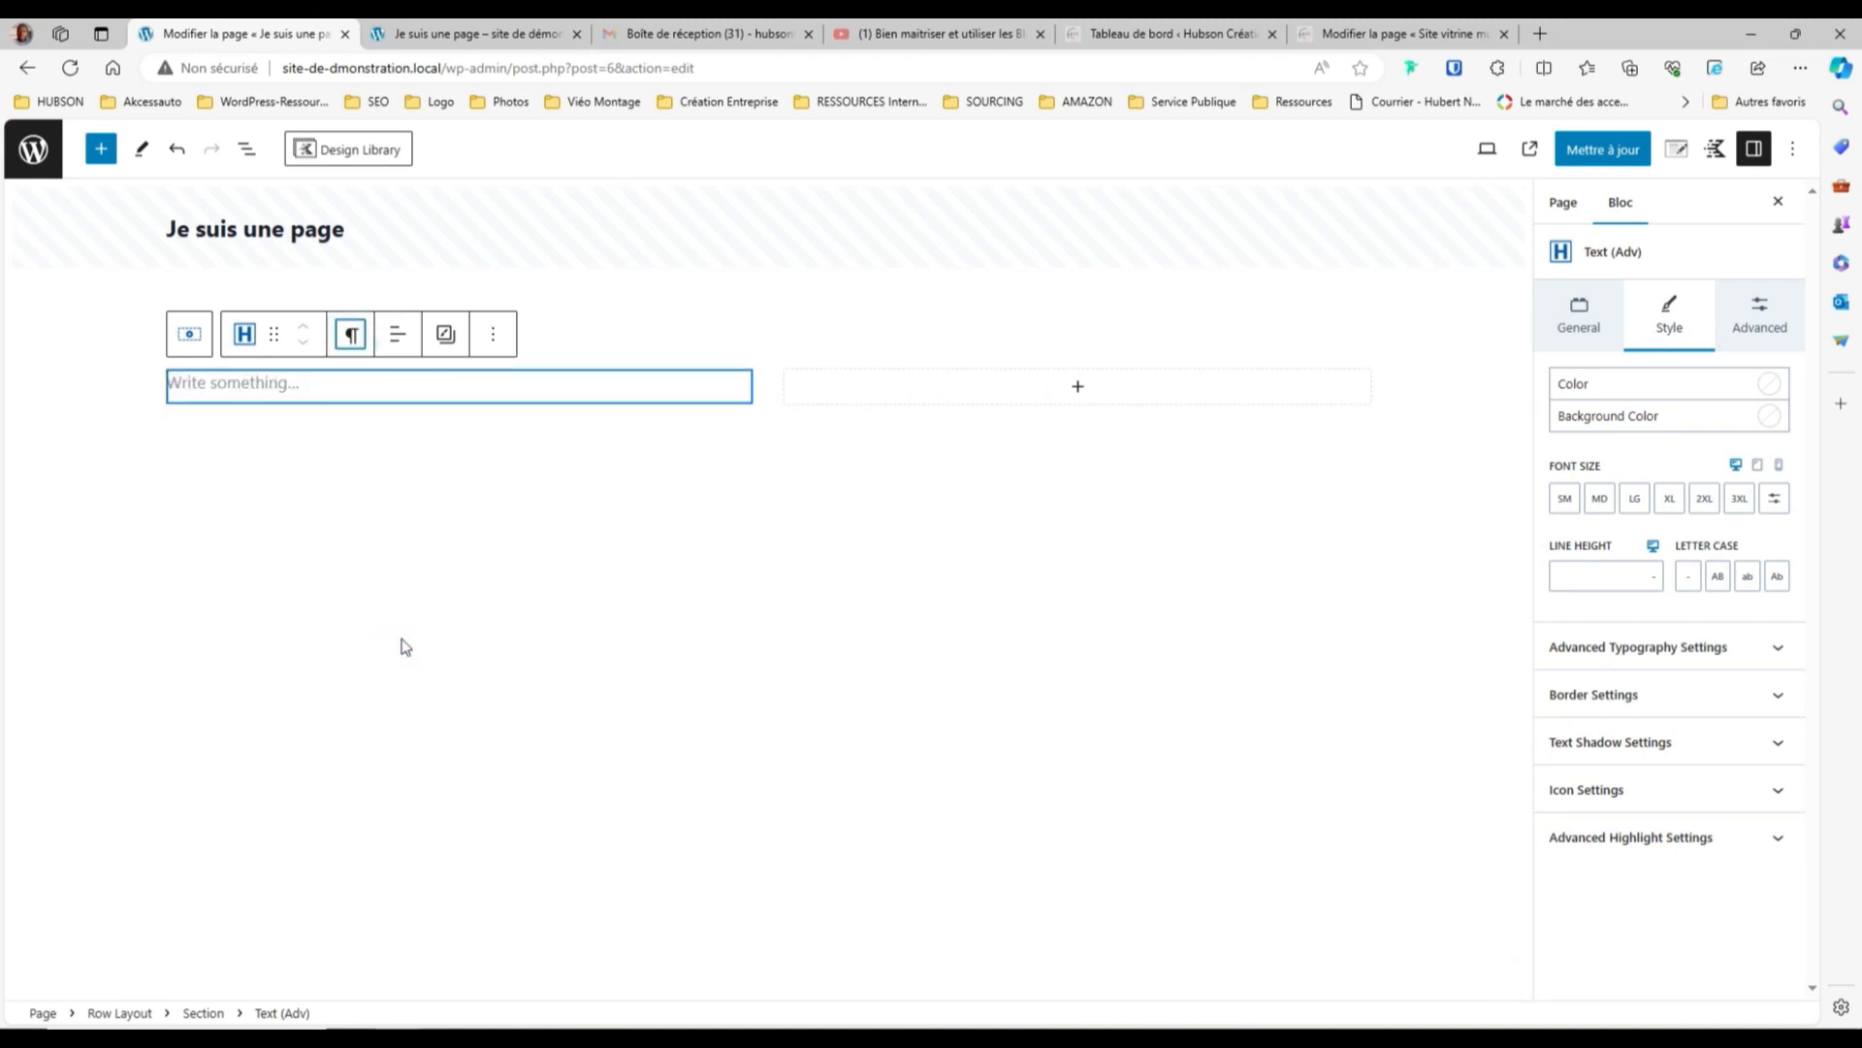
right_click(196, 386)
click(291, 536)
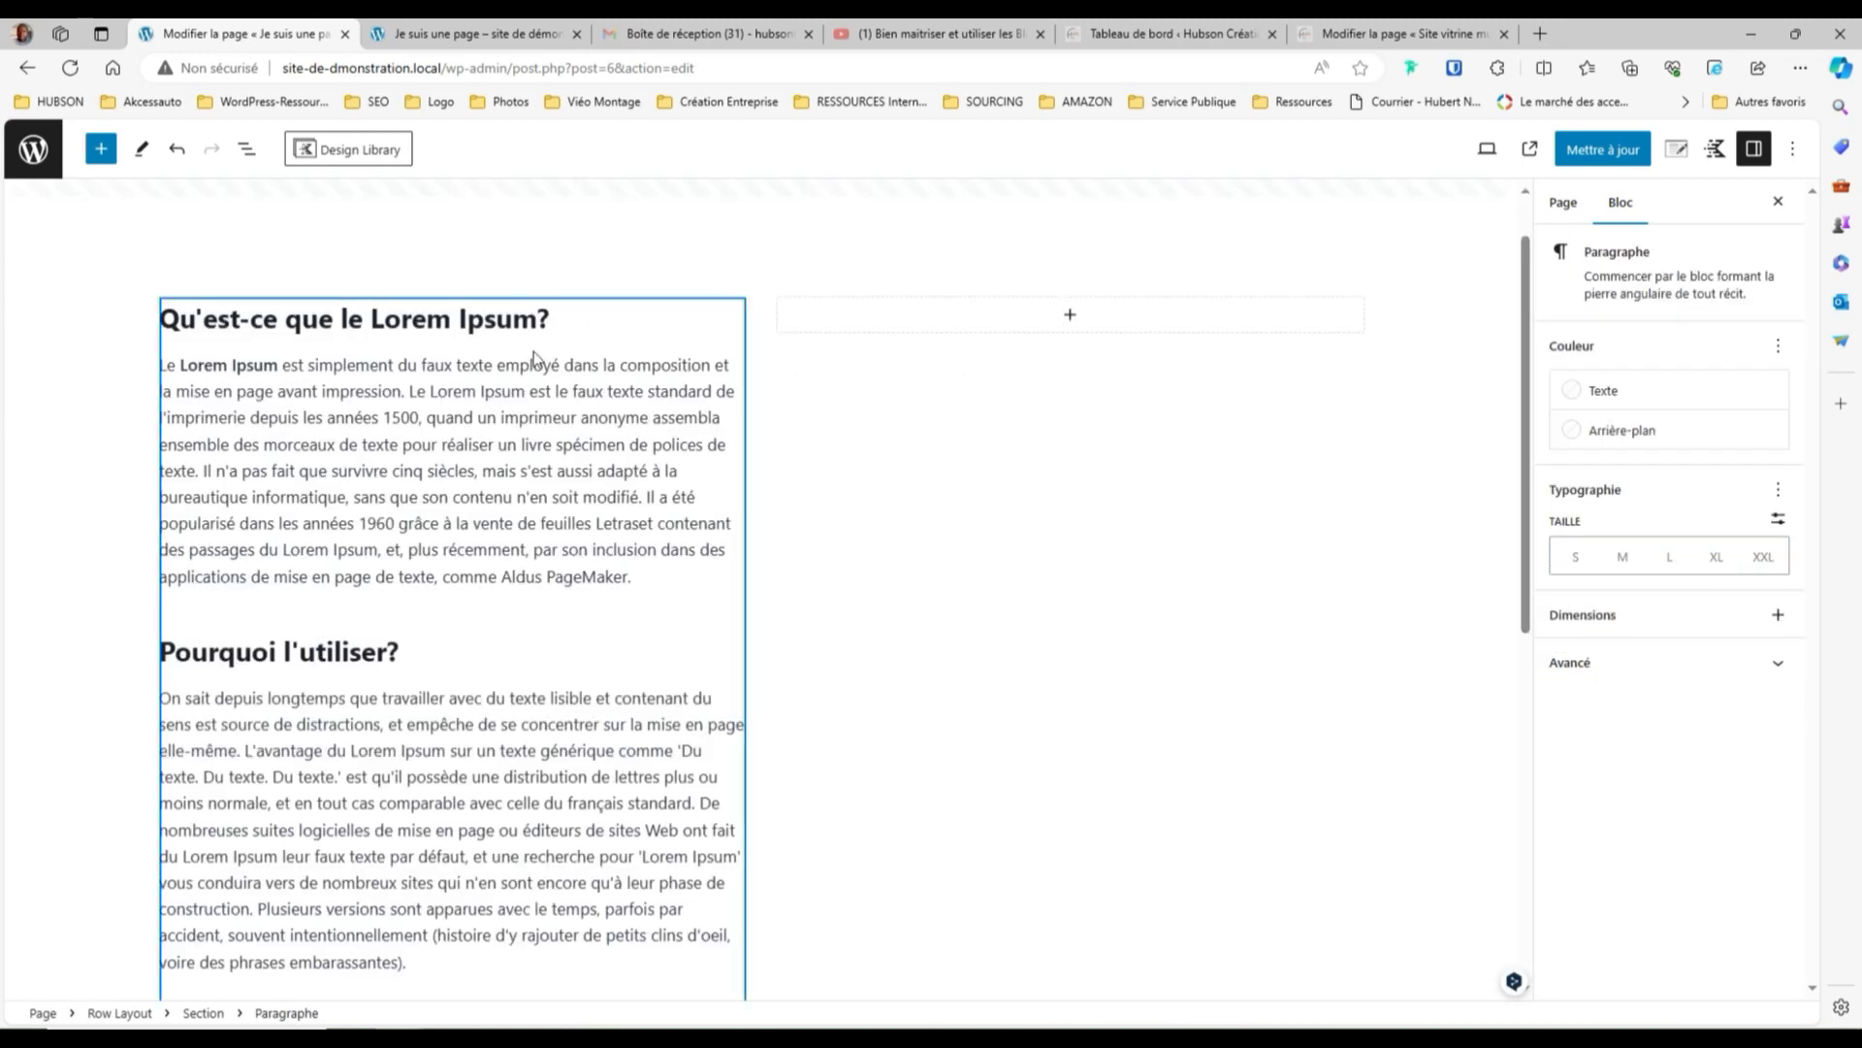
scroll(442, 830, down, 4)
scroll(452, 801, up, 6)
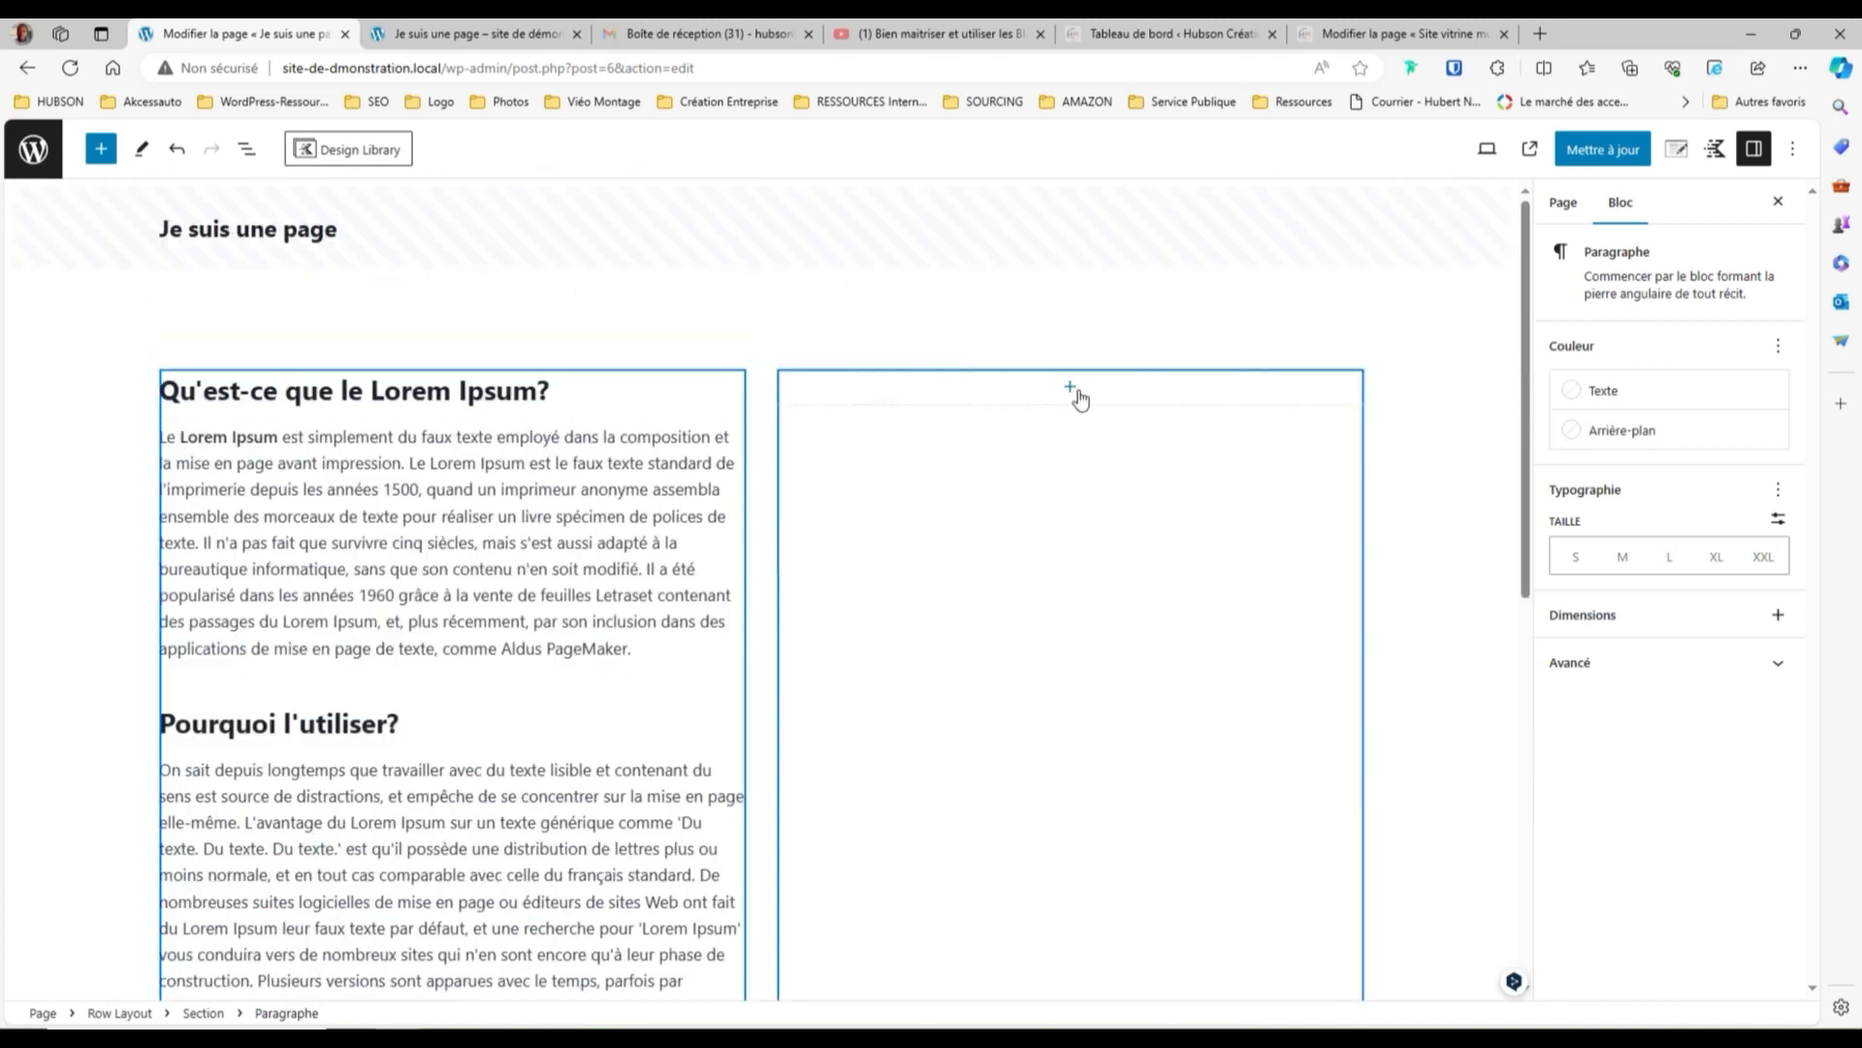
click(1072, 391)
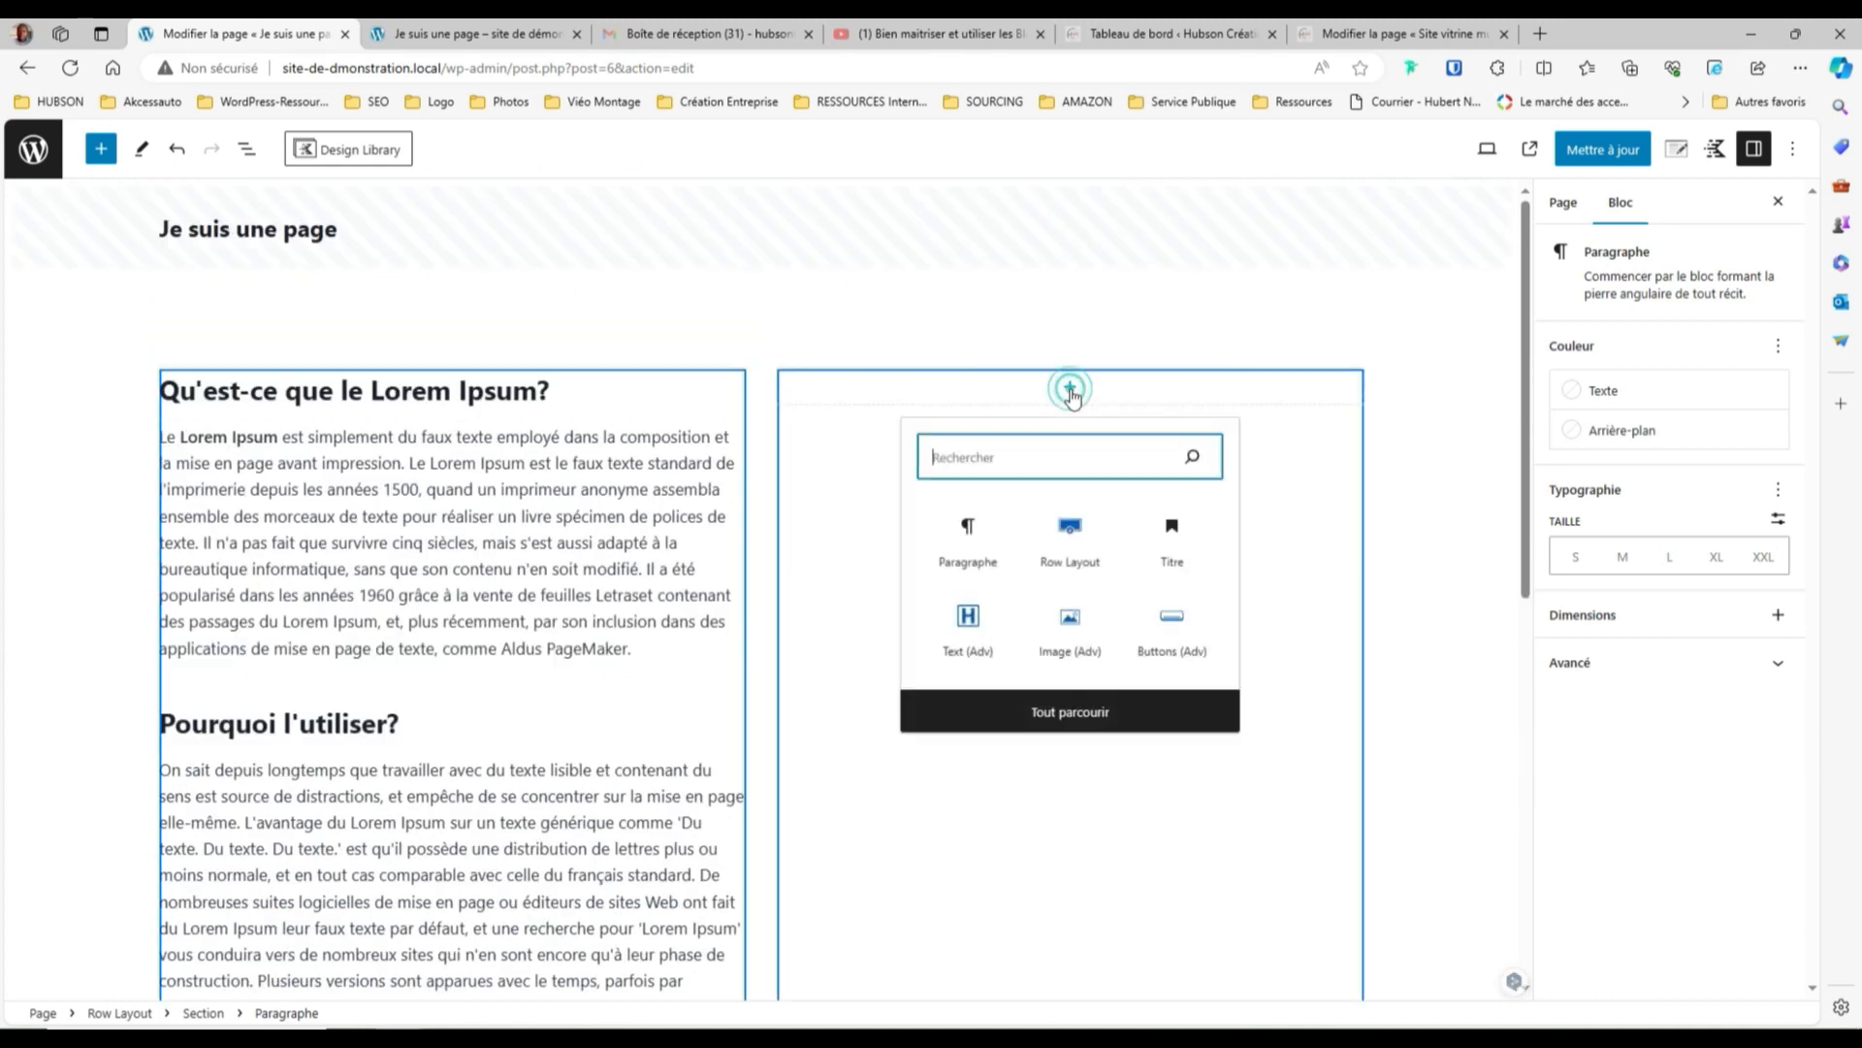
click(1070, 626)
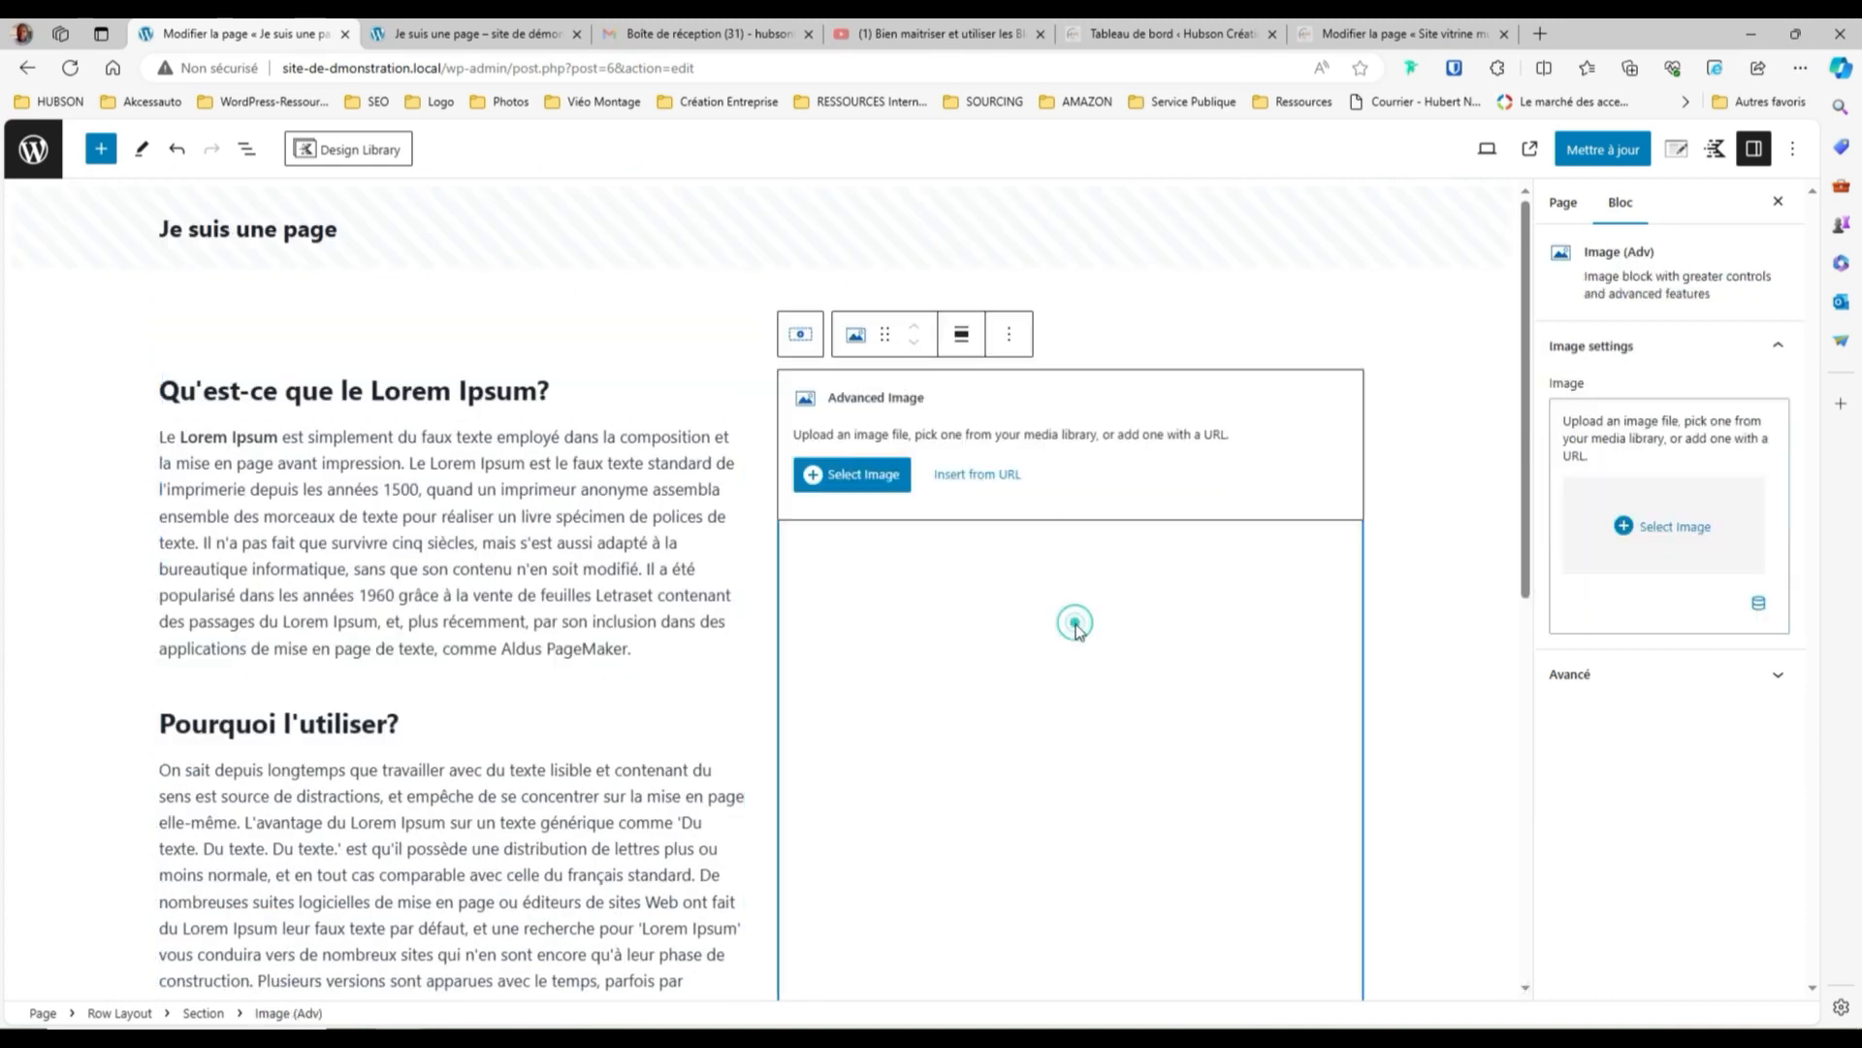
click(886, 490)
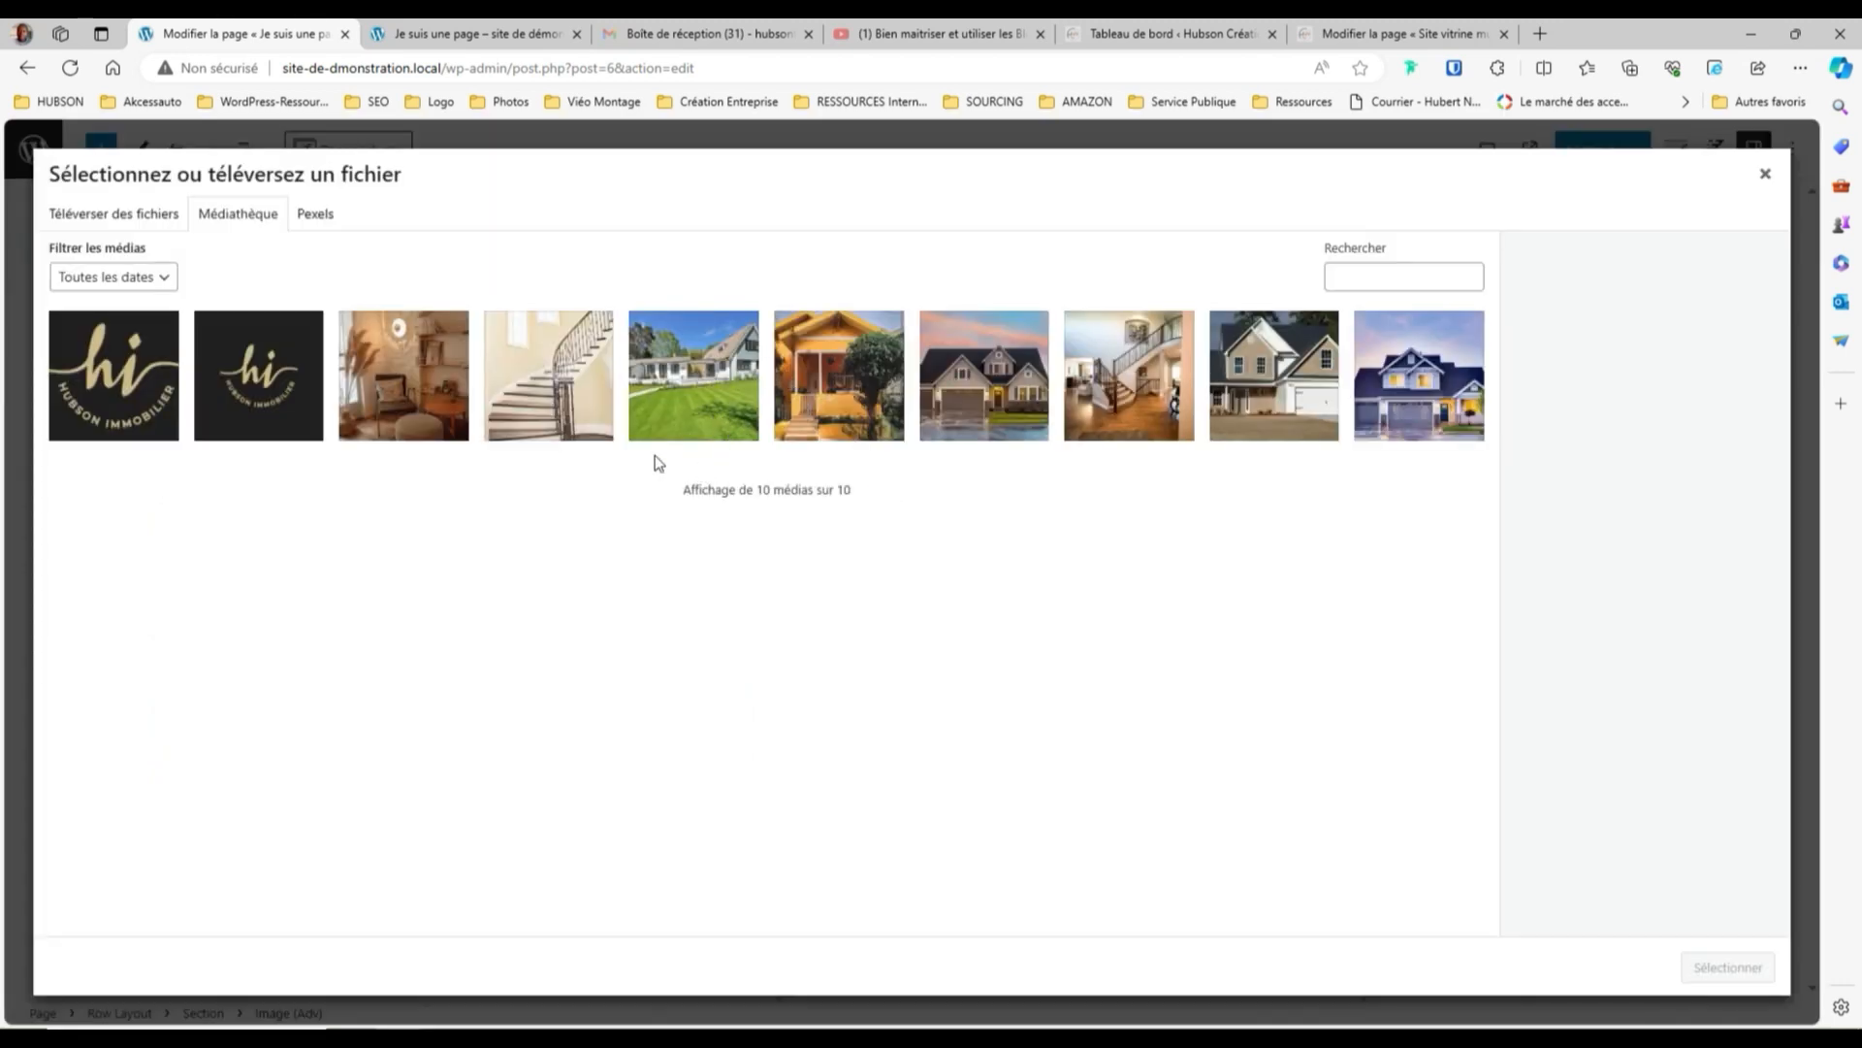
click(859, 427)
click(1727, 967)
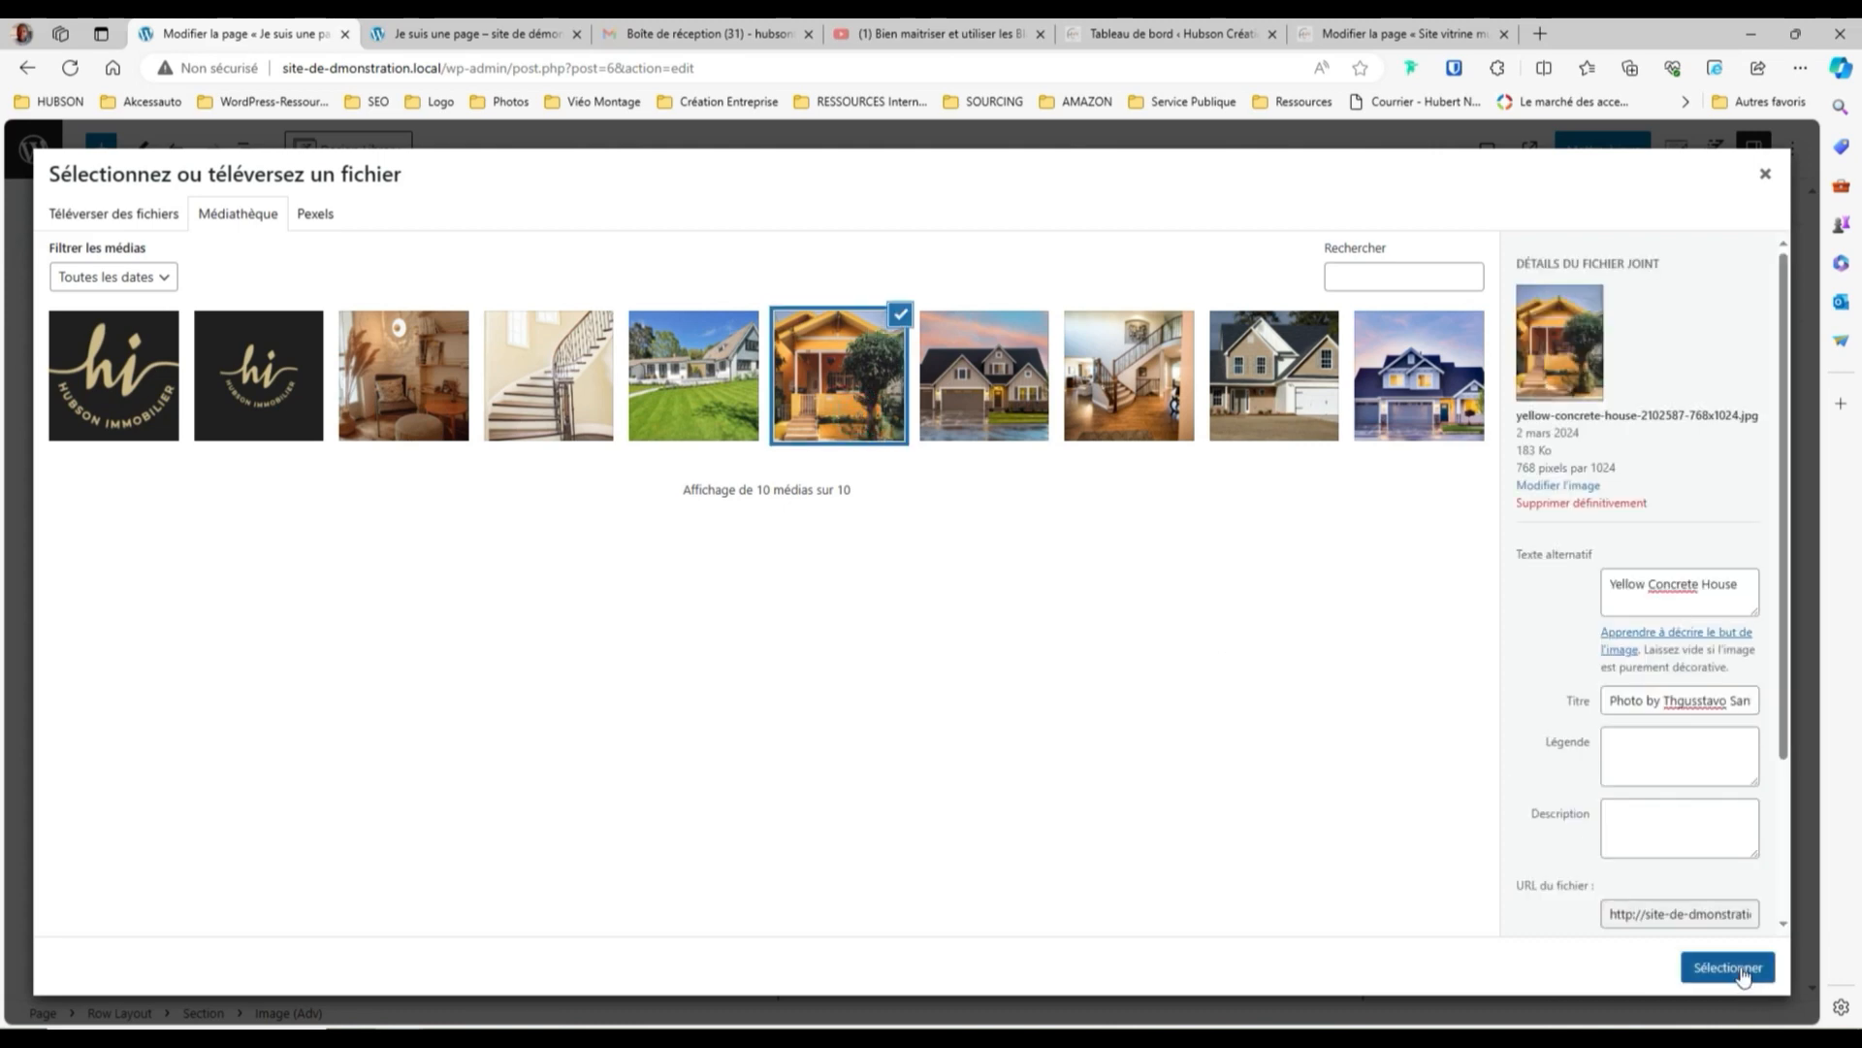
Add a Text (Adv) block set to Paragraph below the house image and paste the copied Lorem Ipsum text into it
scroll(1134, 679, down, 5)
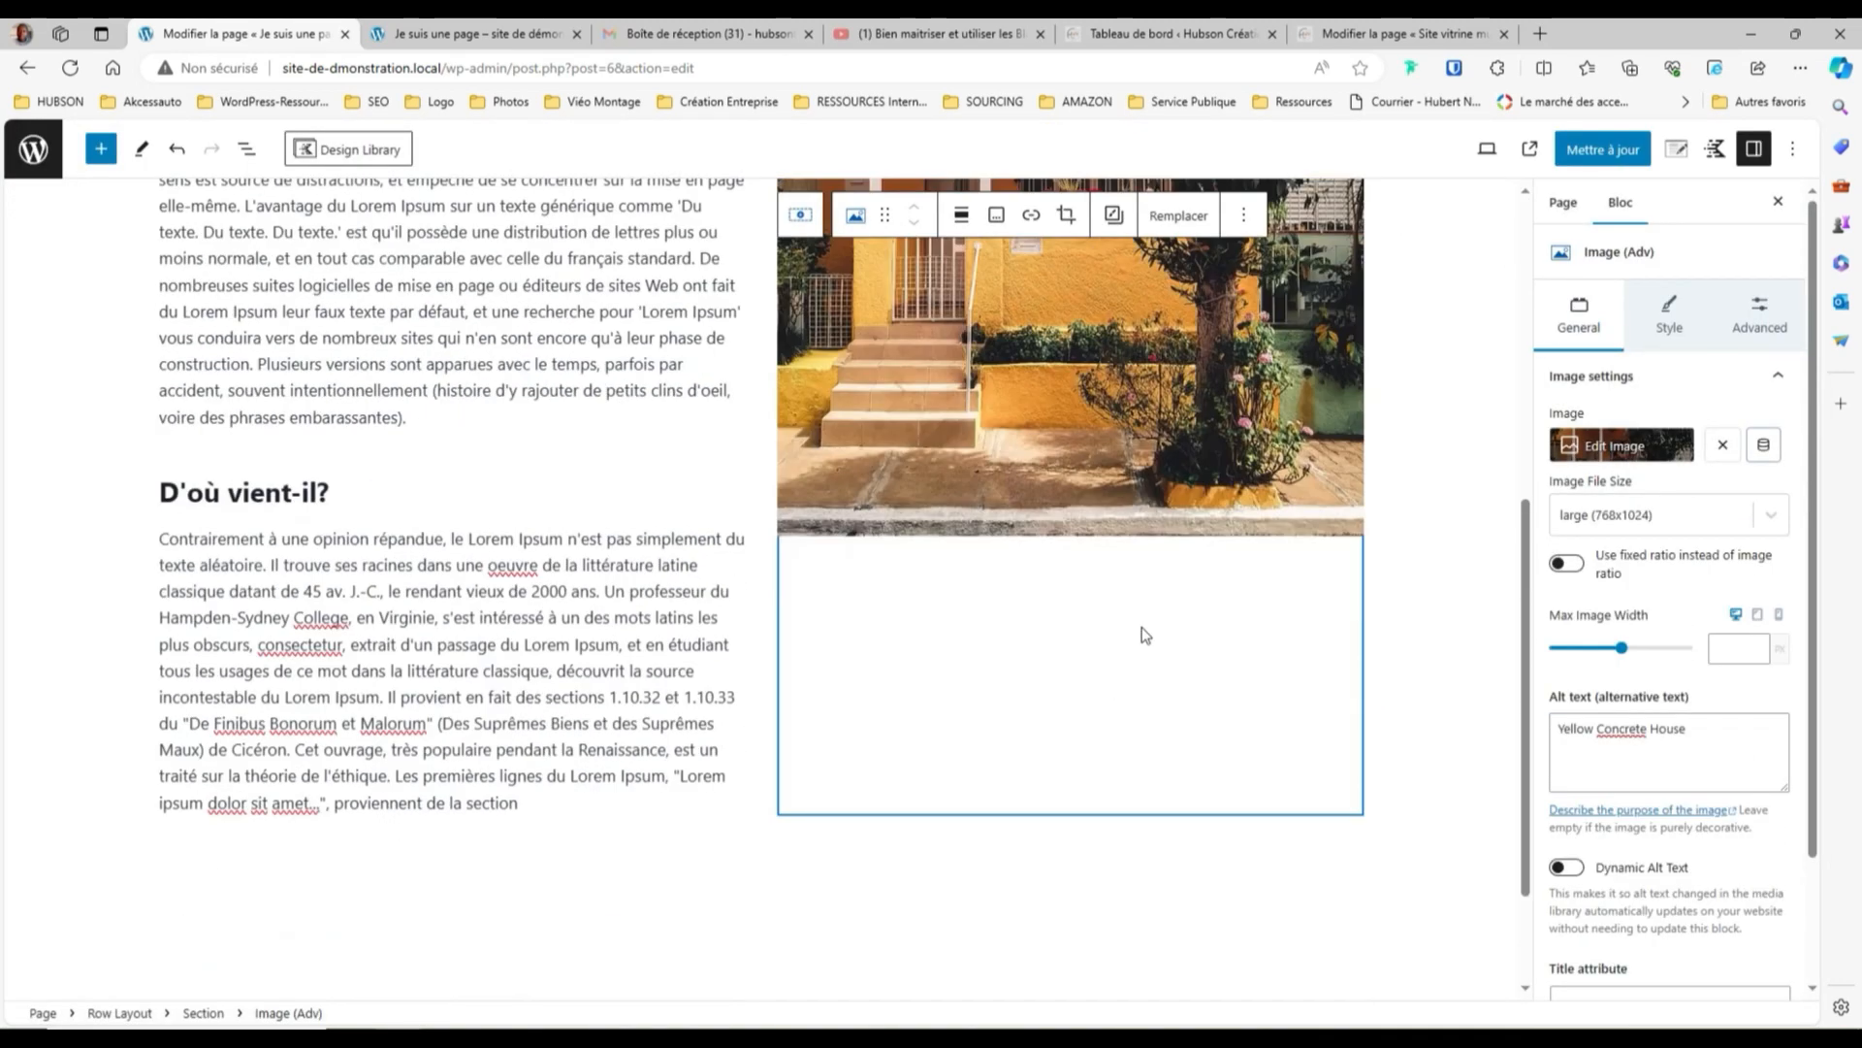
click(827, 595)
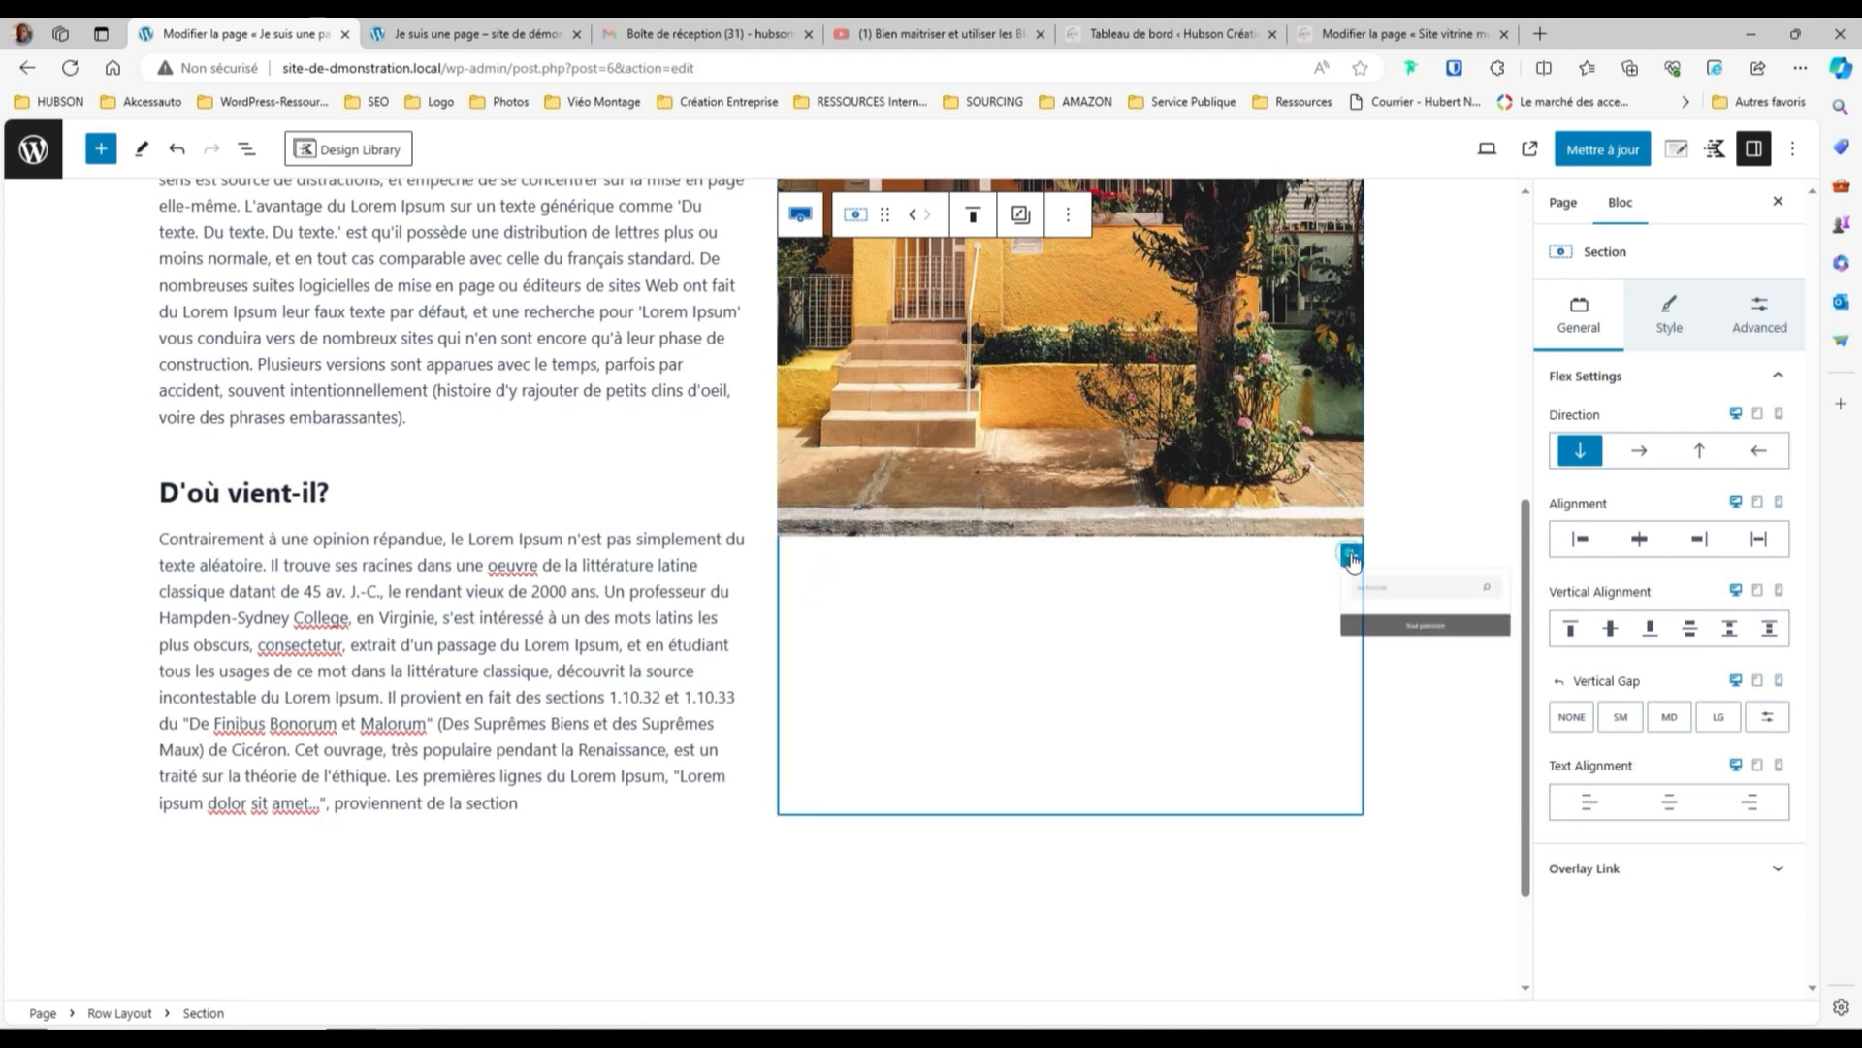
click(1351, 560)
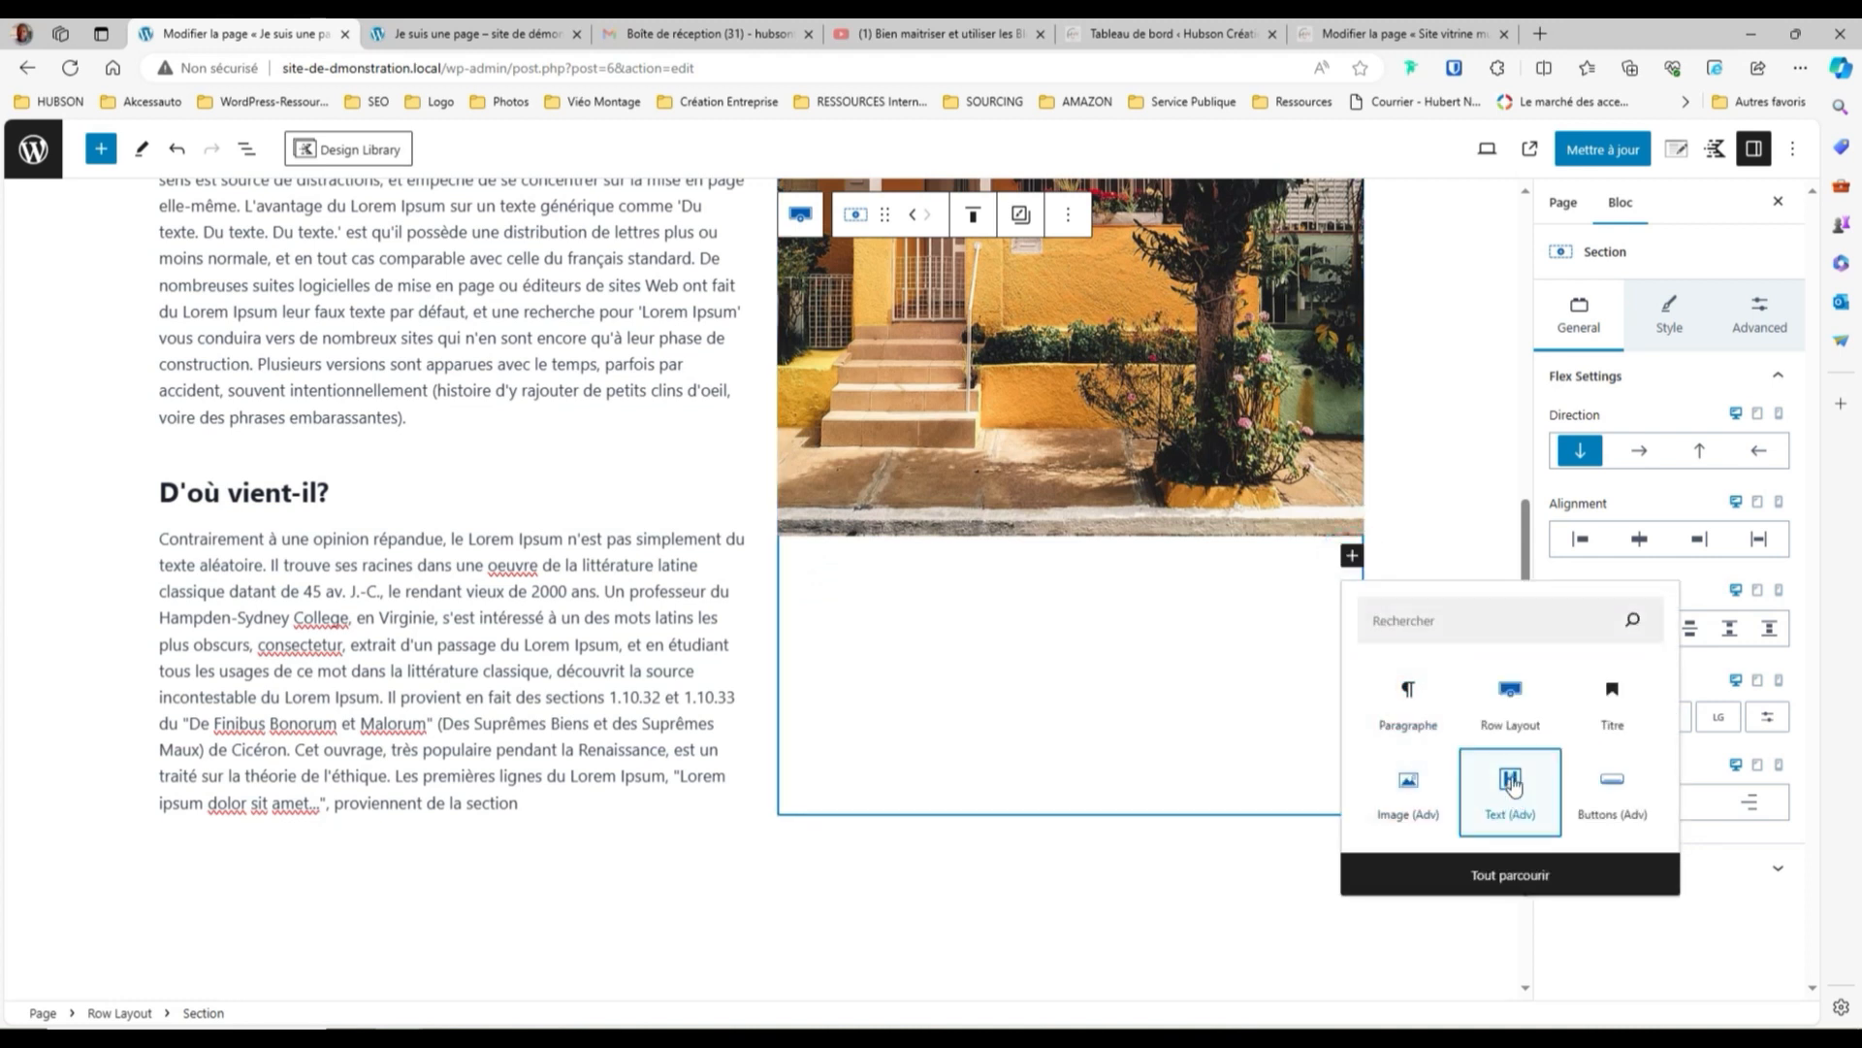
click(1502, 811)
click(960, 541)
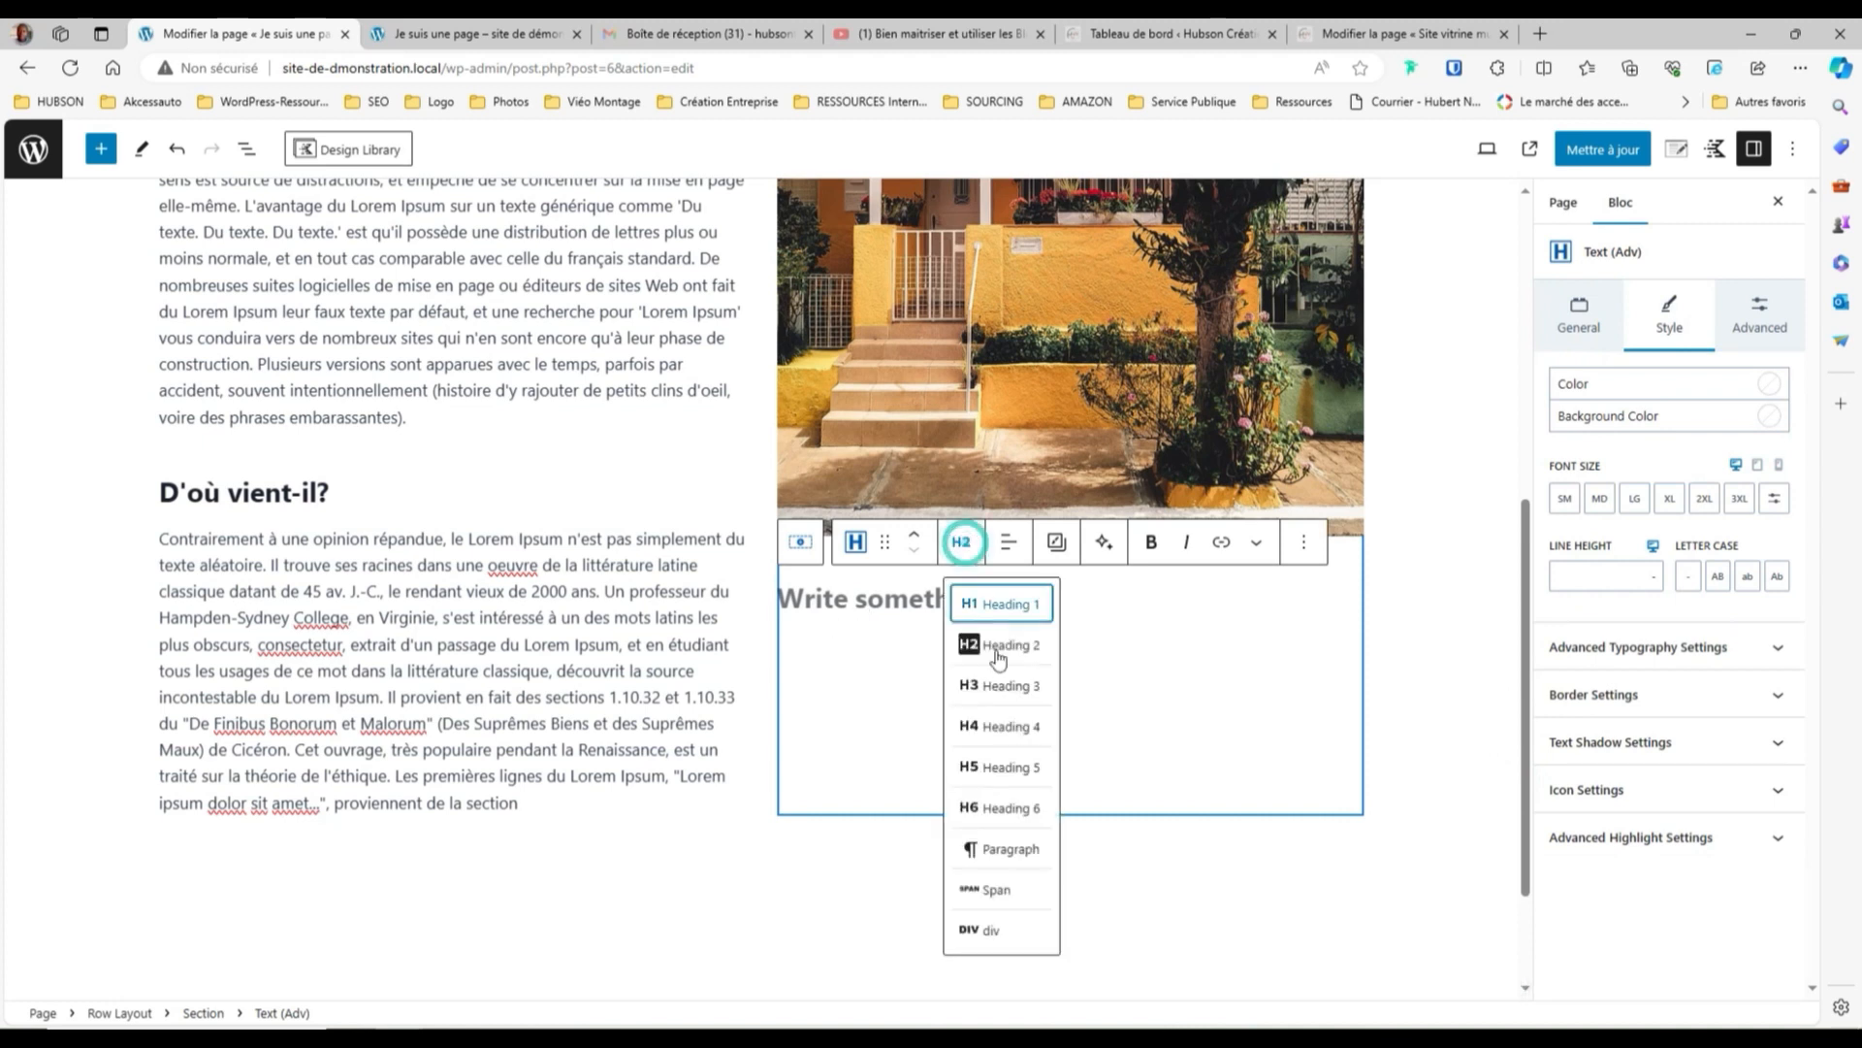
click(1004, 846)
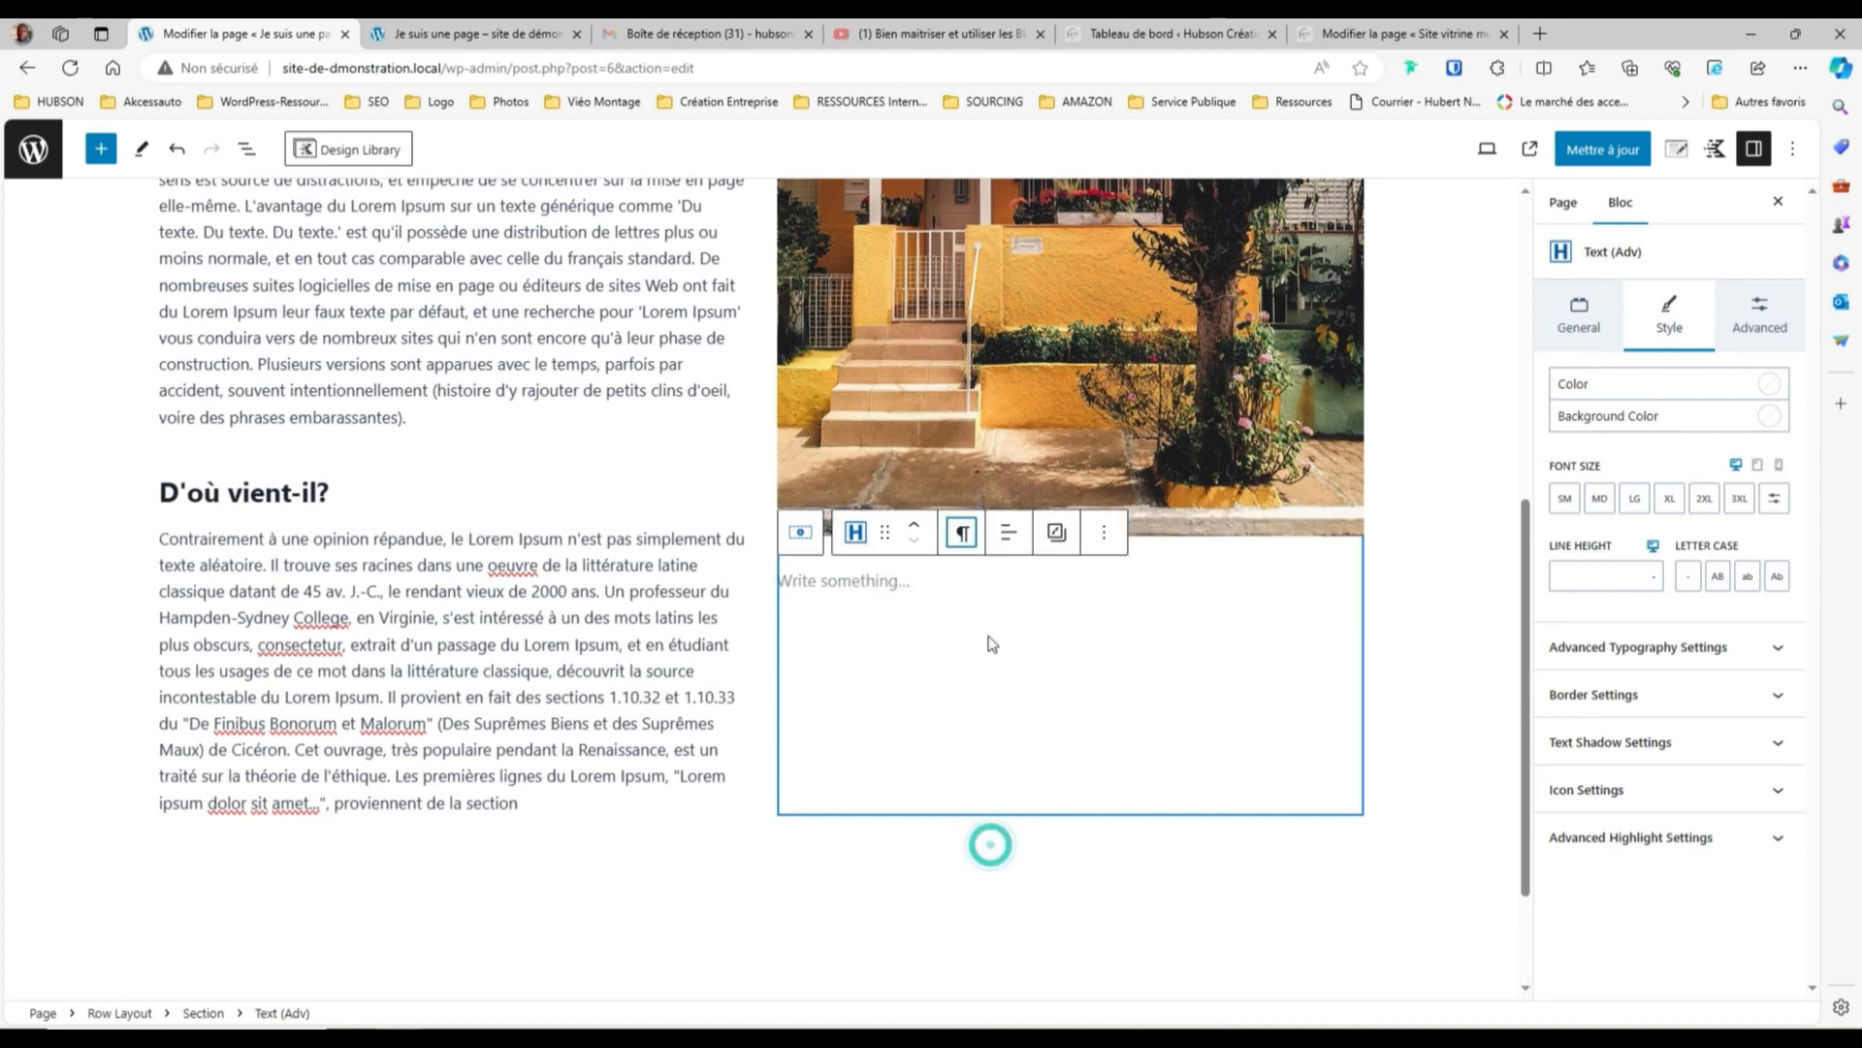
right_click(790, 588)
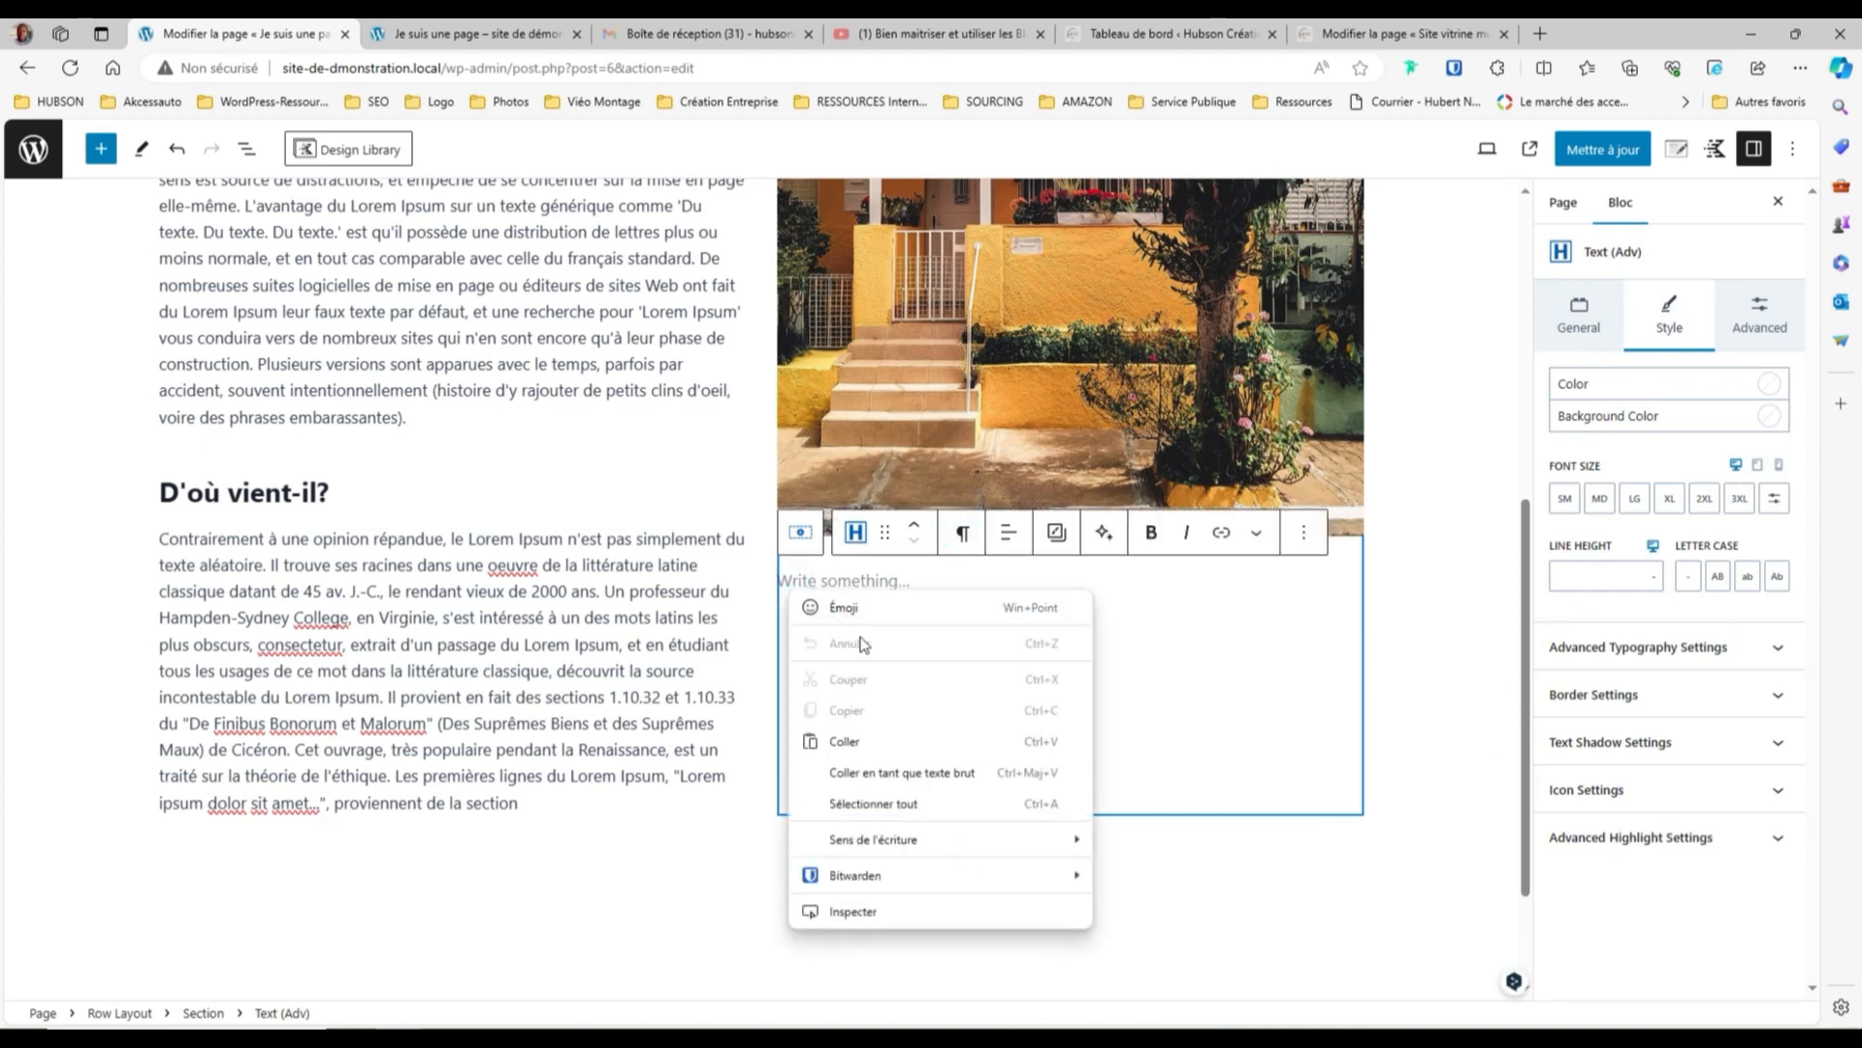
click(858, 743)
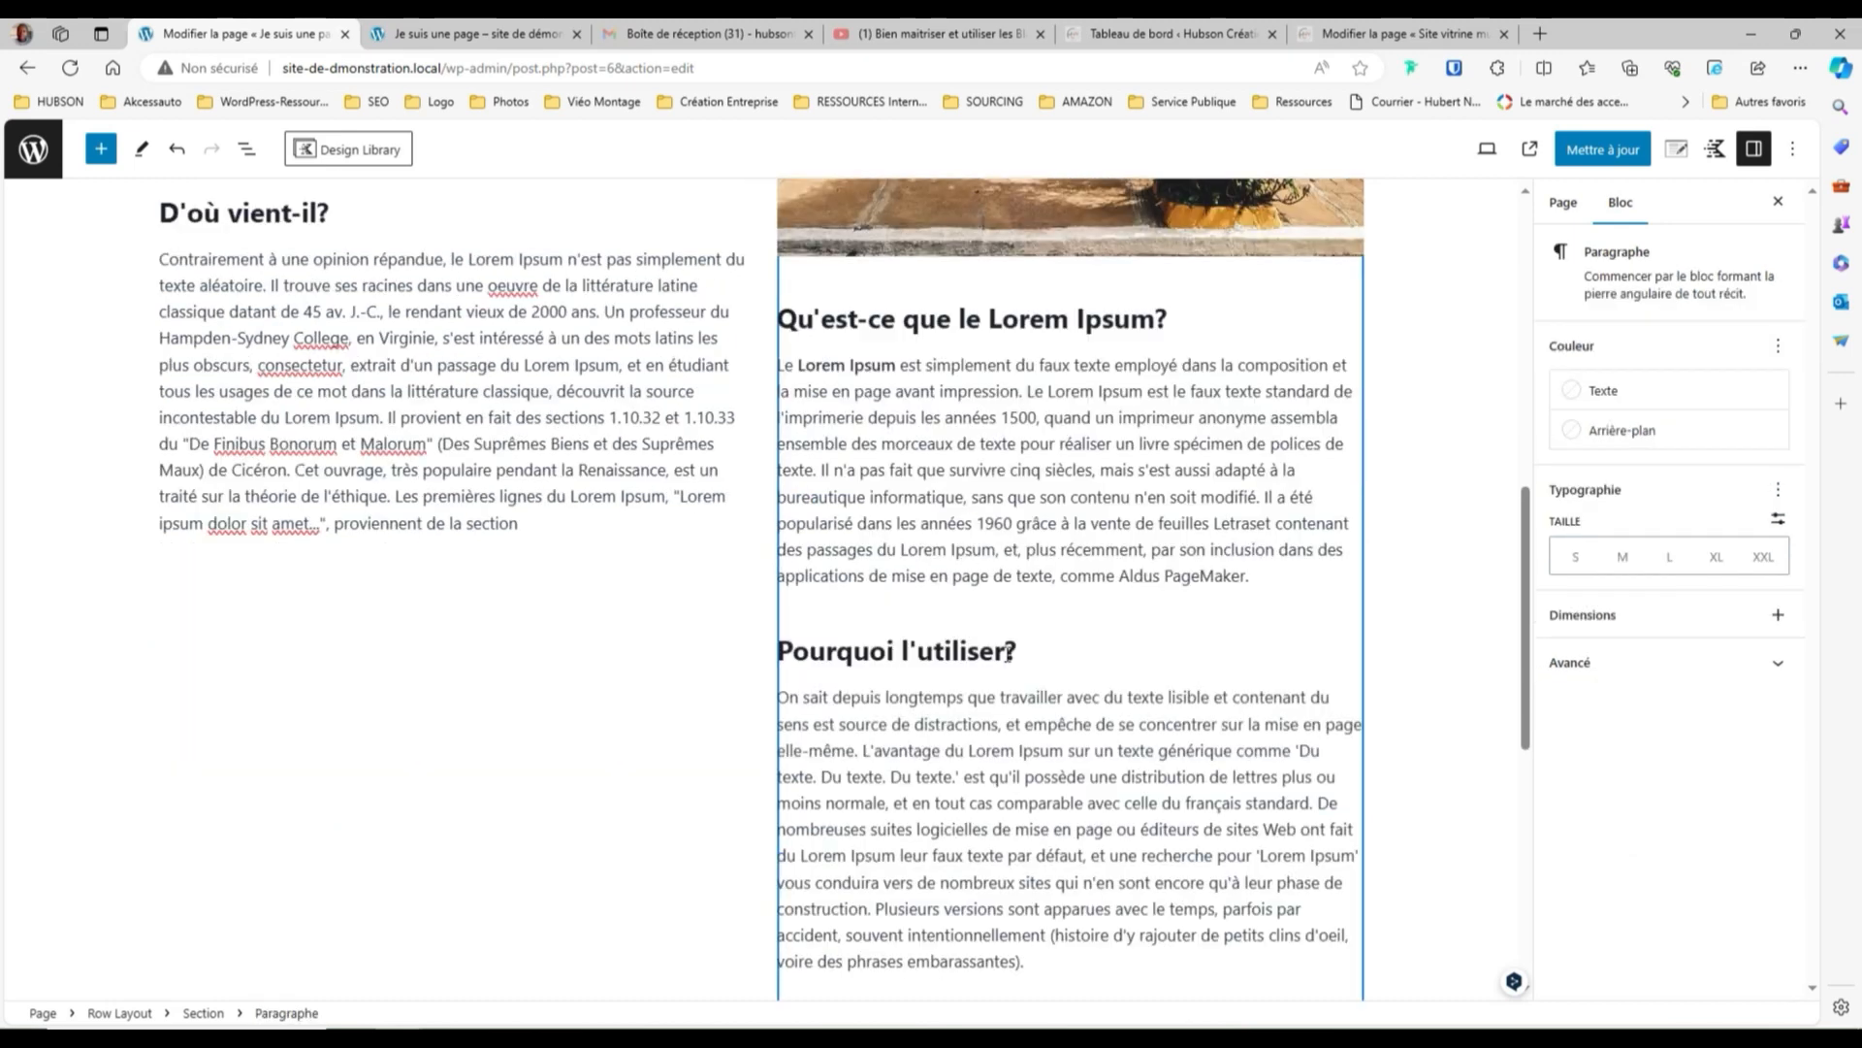
Delete the "Pourquoi l'utiliser?" heading and its paragraph from the right column
click(1031, 655)
click(1231, 595)
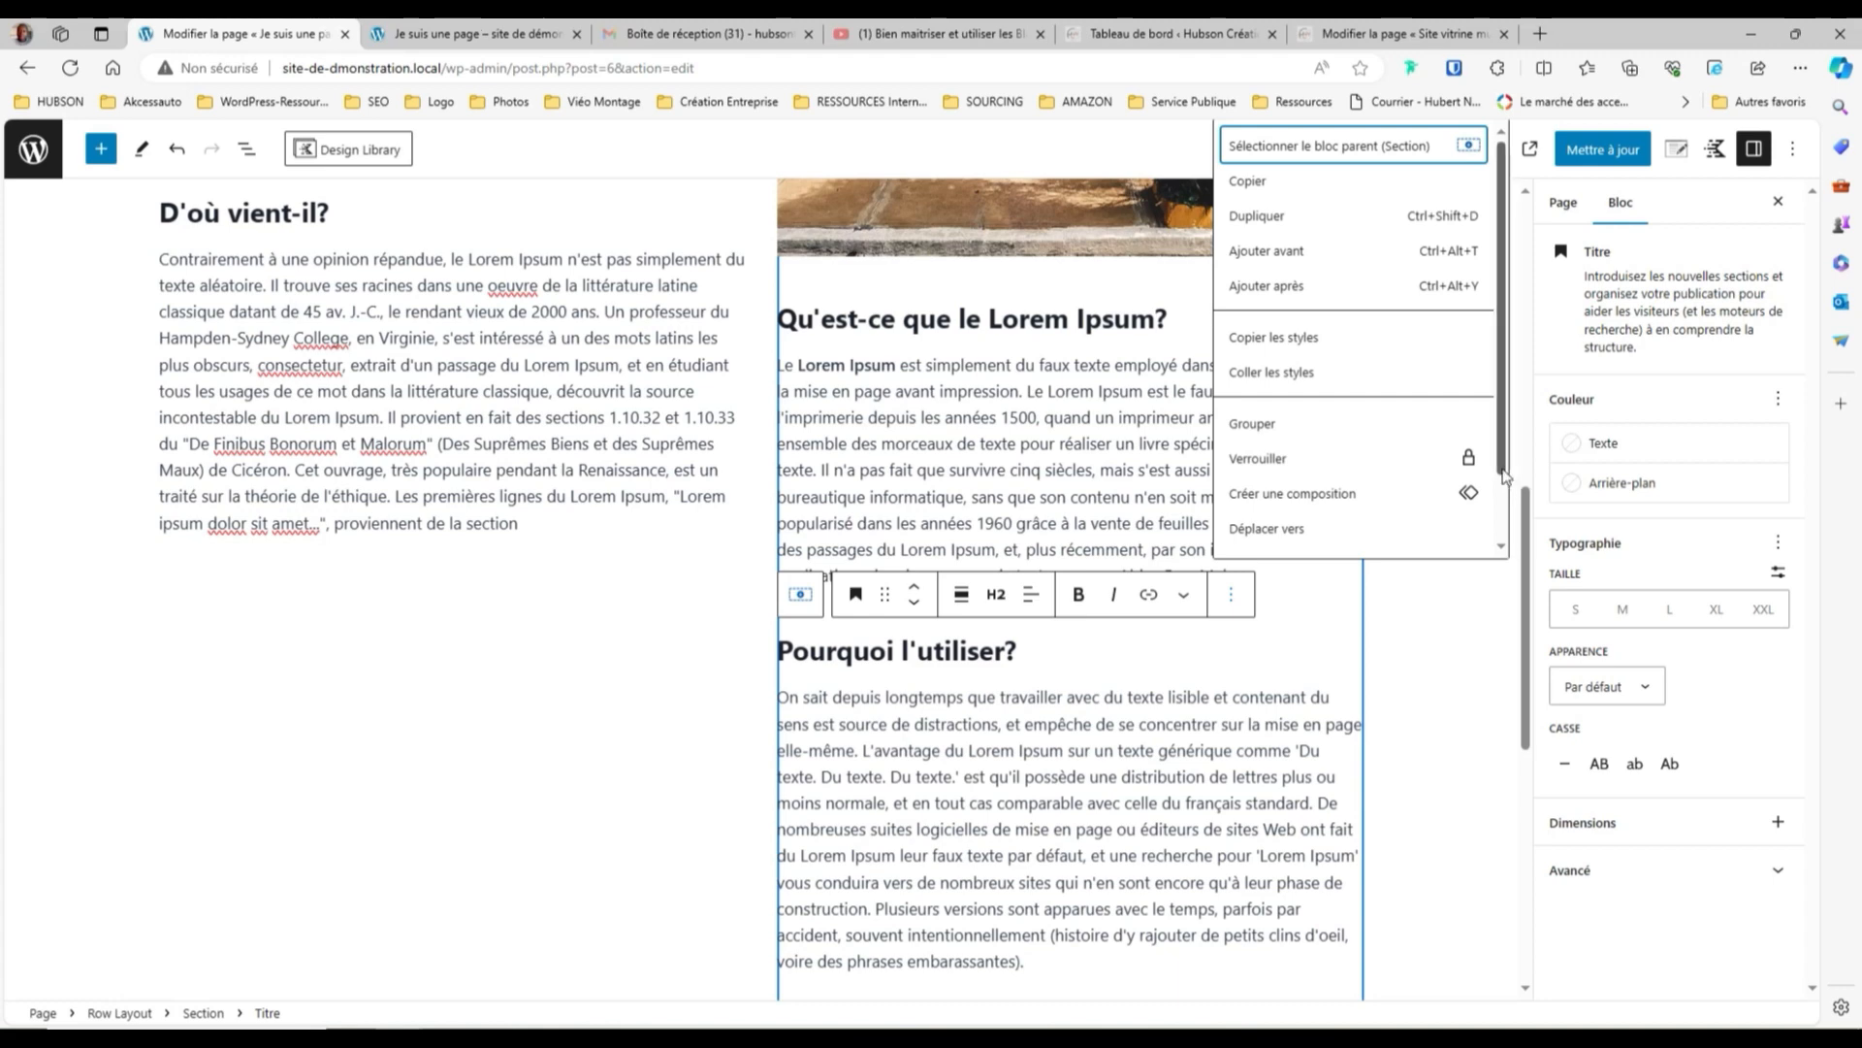
scroll(1273, 548, down, 1)
click(1258, 535)
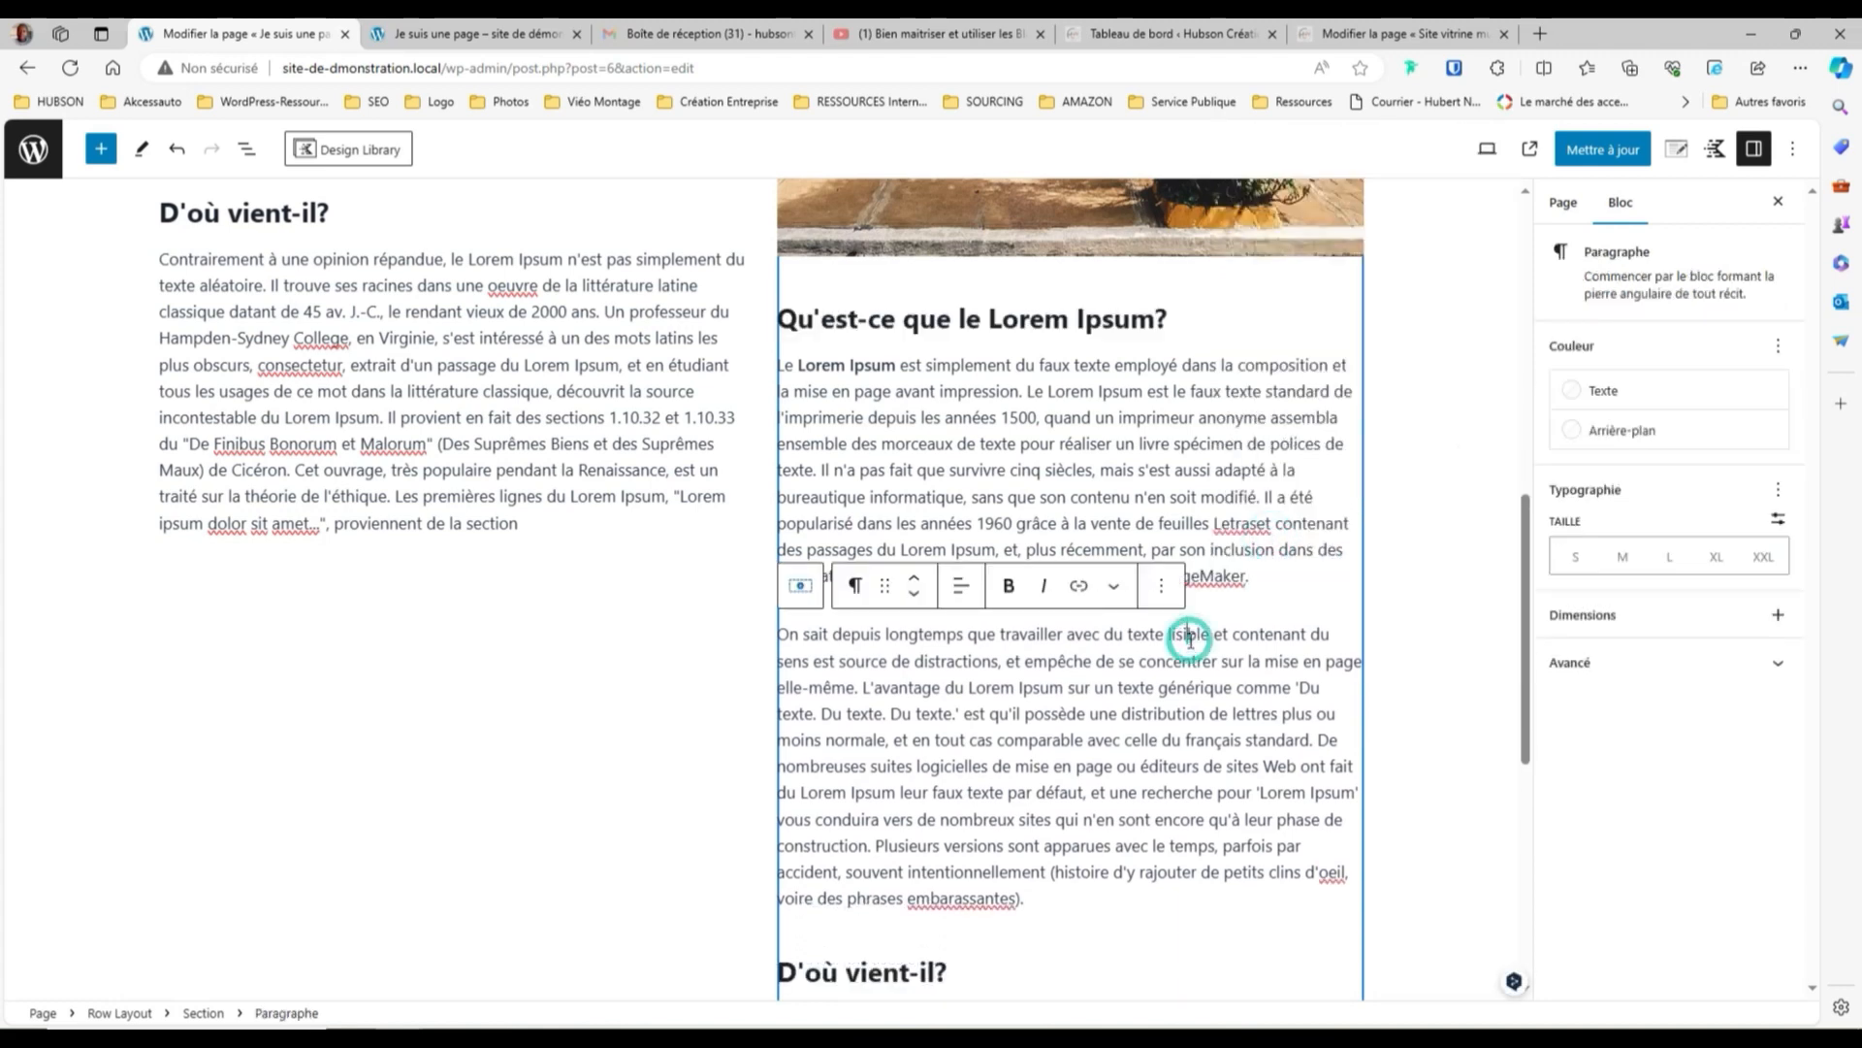
click(1167, 588)
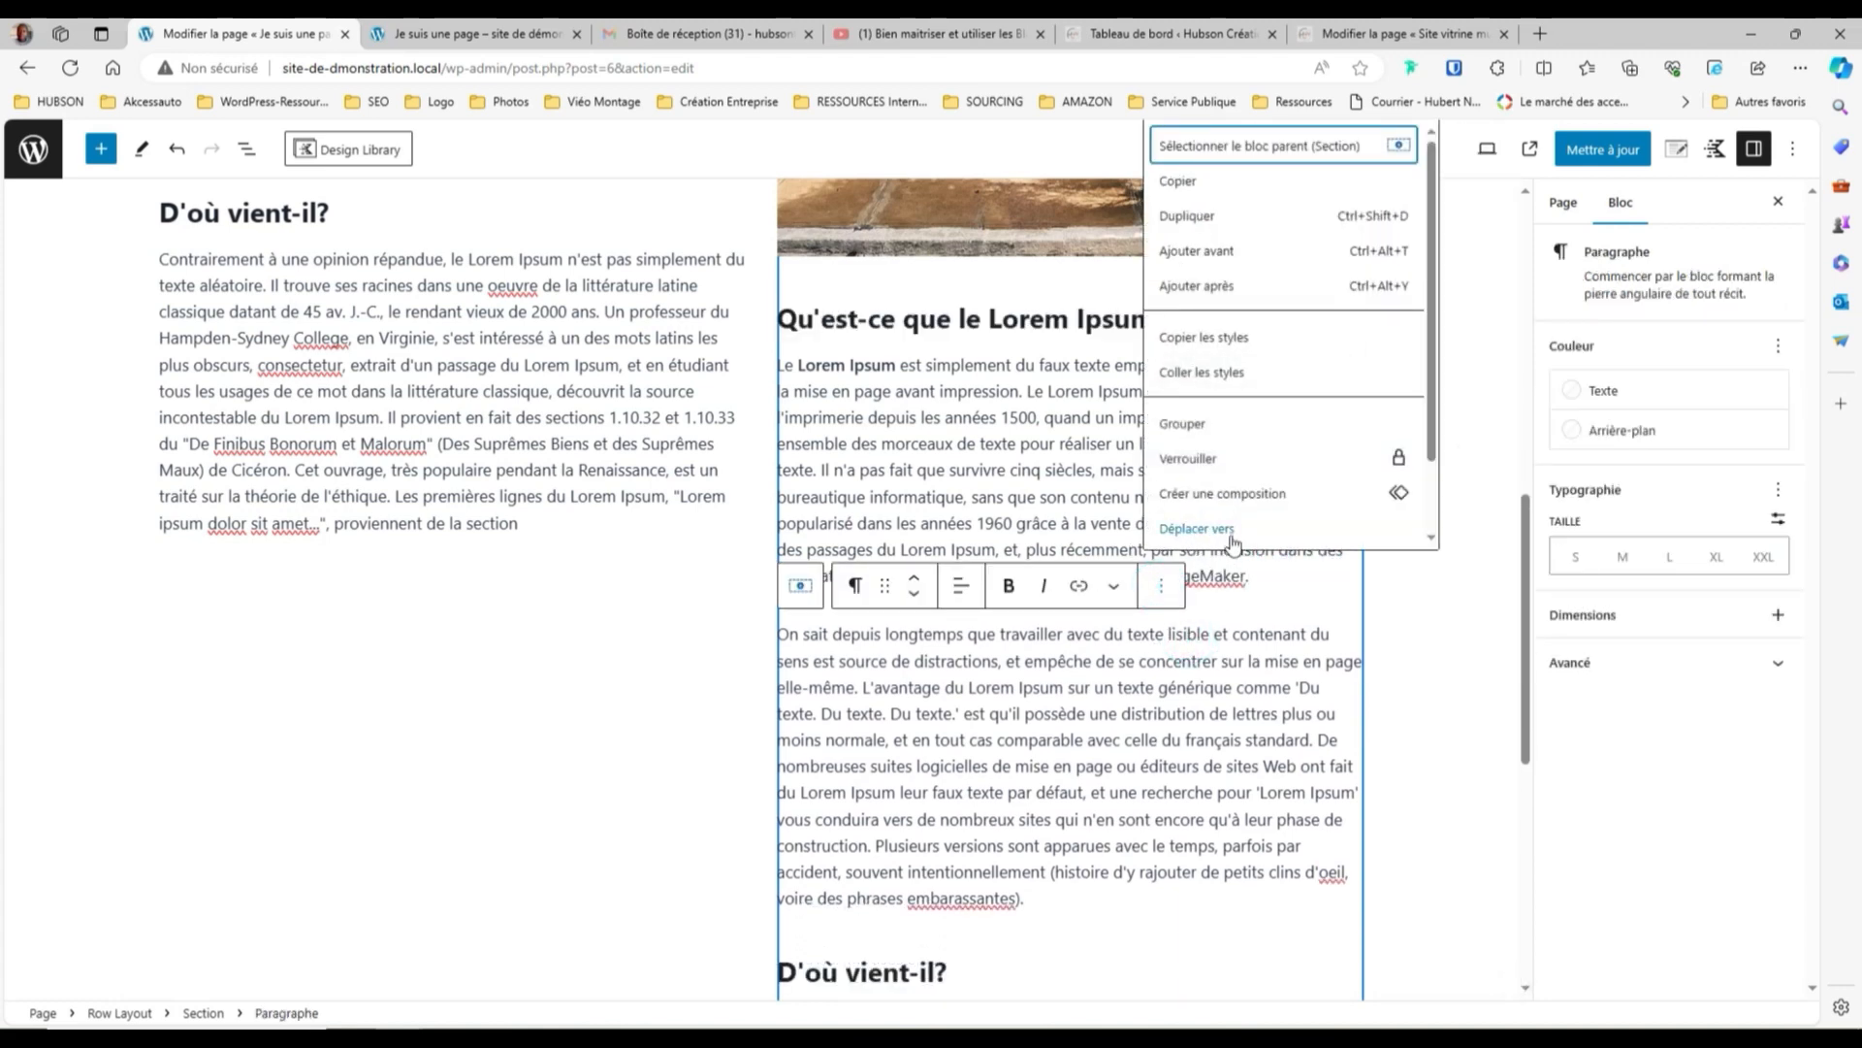
scroll(1202, 531, down, 1)
click(1208, 532)
Delete the "D'où vient-il?" heading and its paragraph from the right column
click(990, 651)
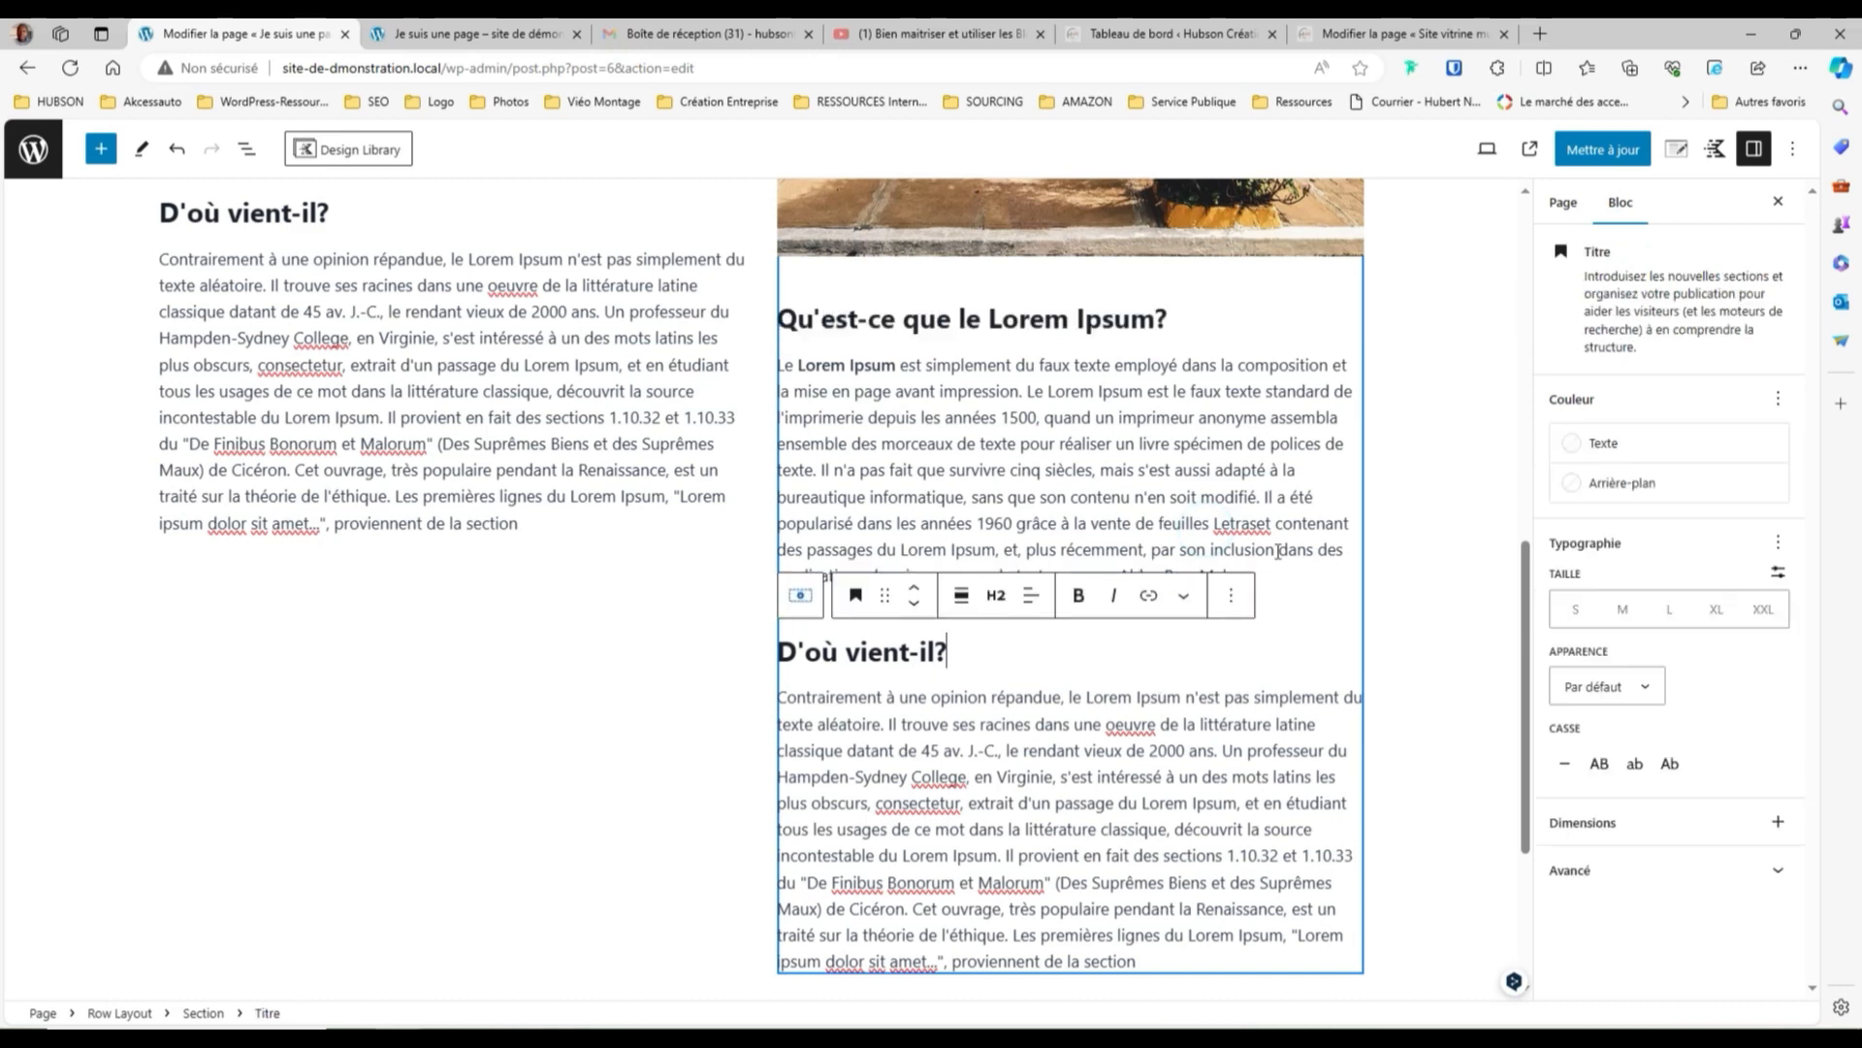
click(1231, 595)
click(1256, 533)
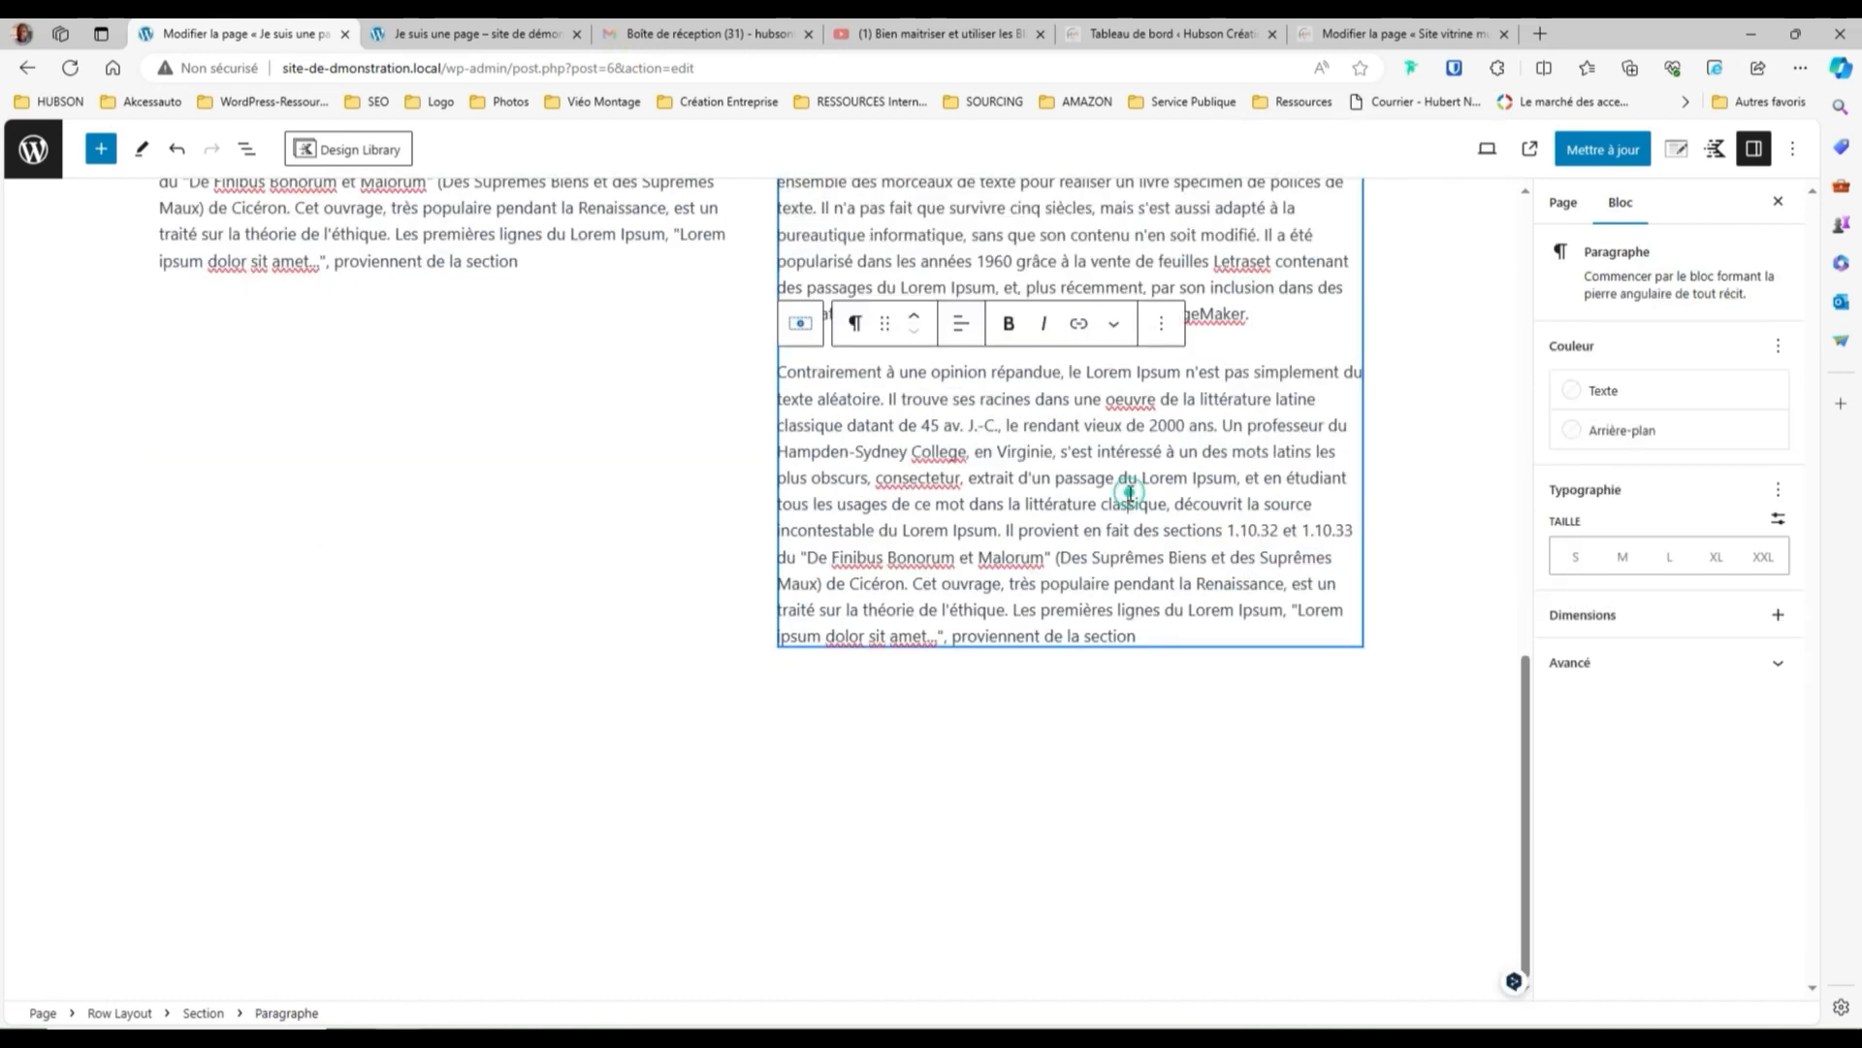
scroll(1422, 333, up, 4)
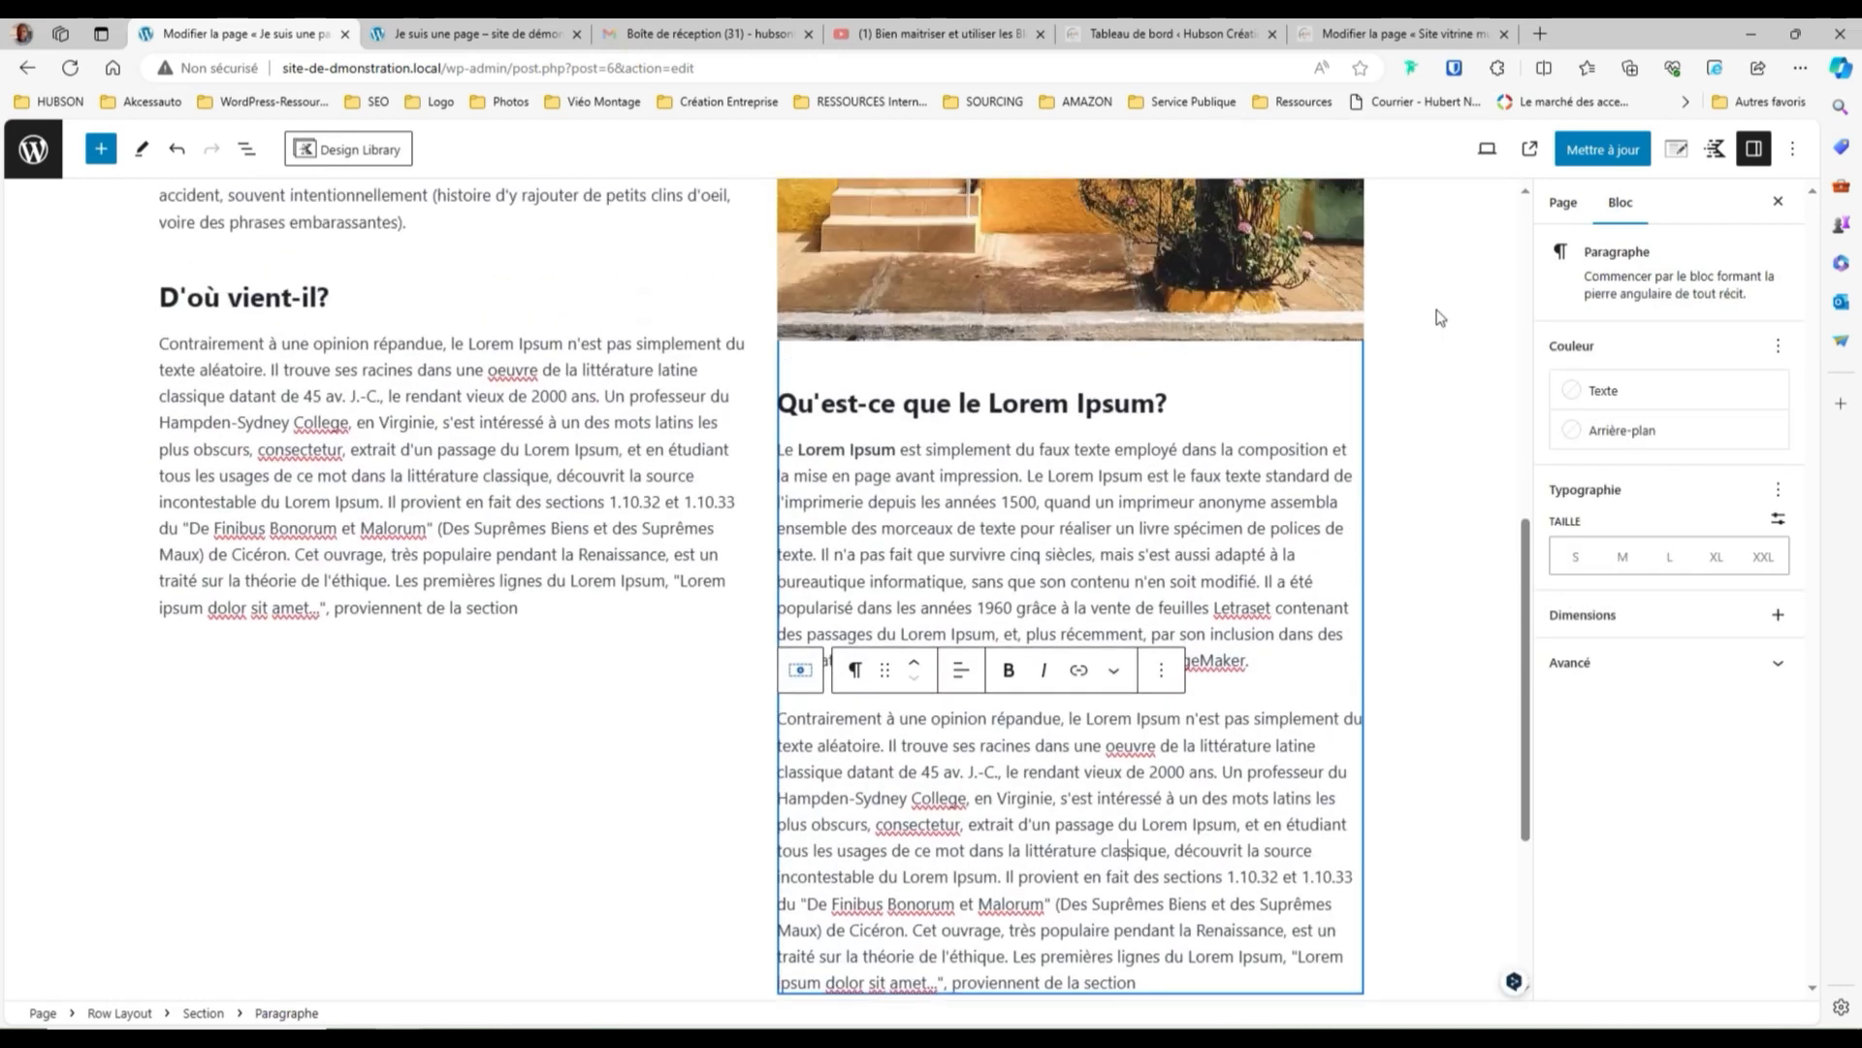
click(1161, 693)
click(1188, 632)
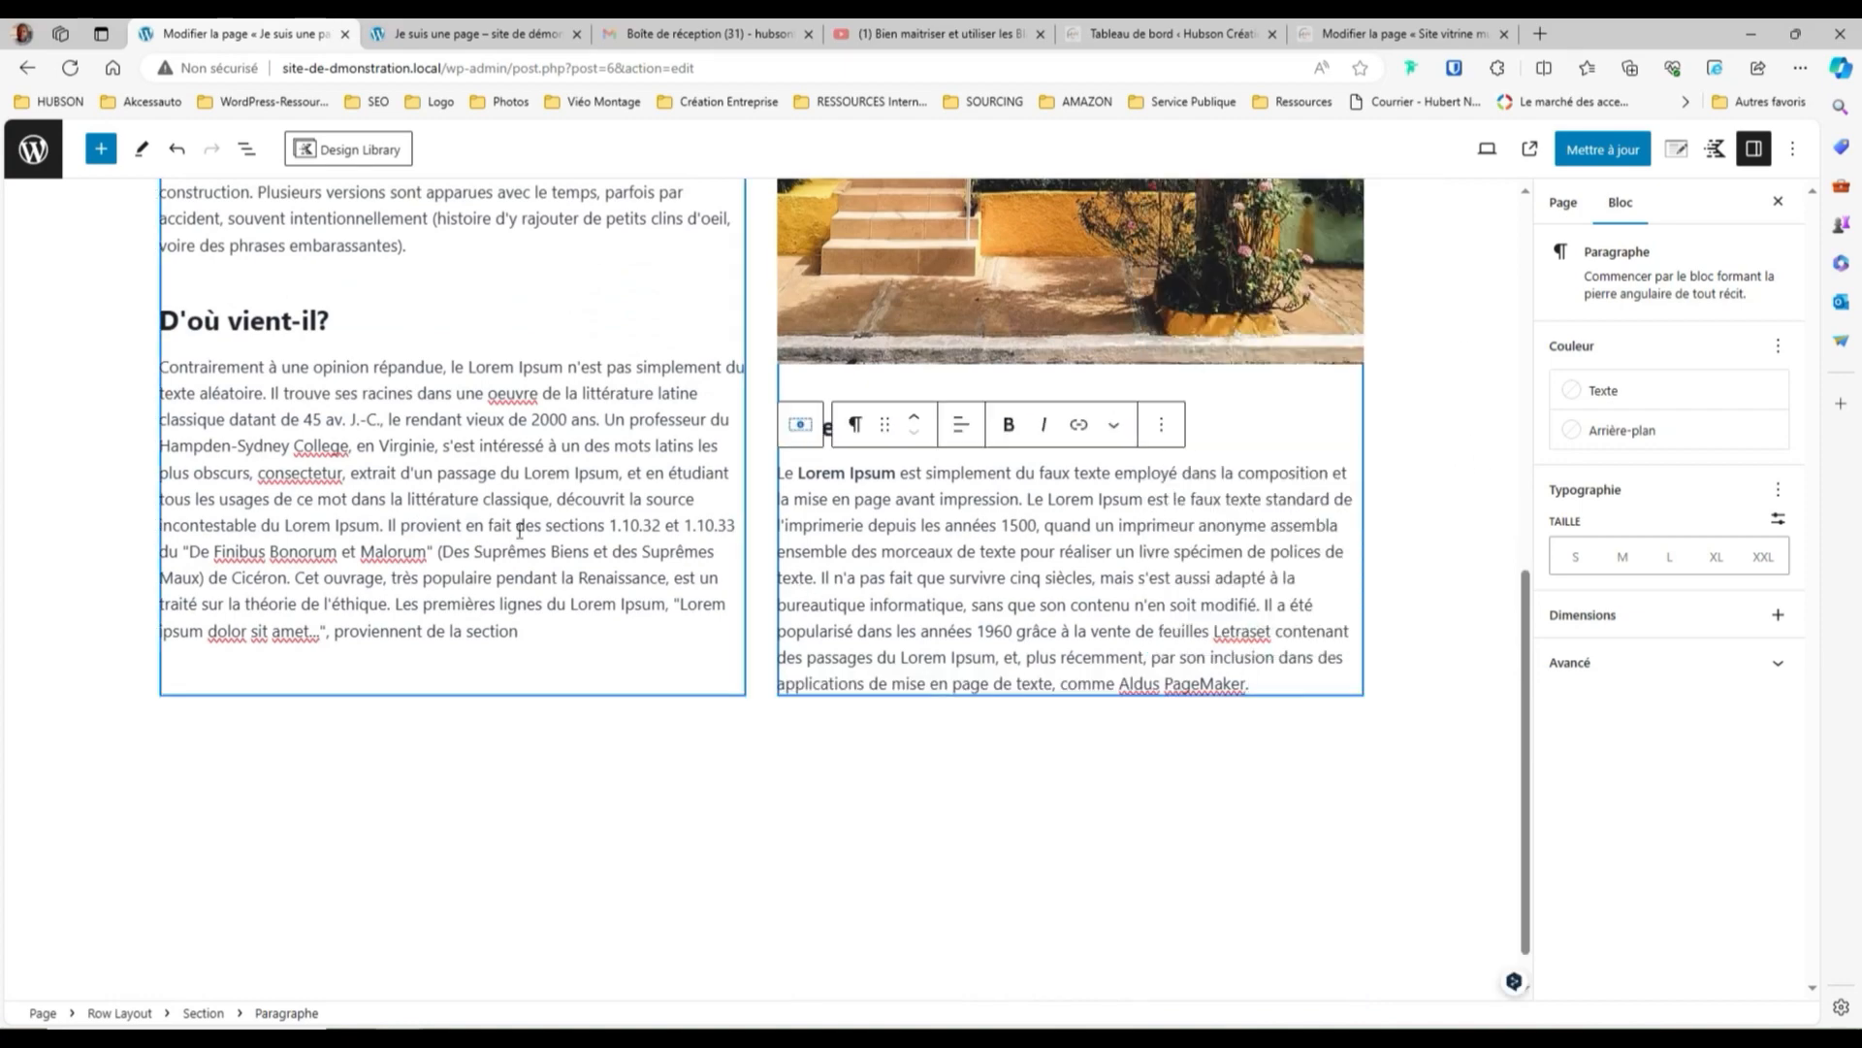
scroll(466, 533, up, 6)
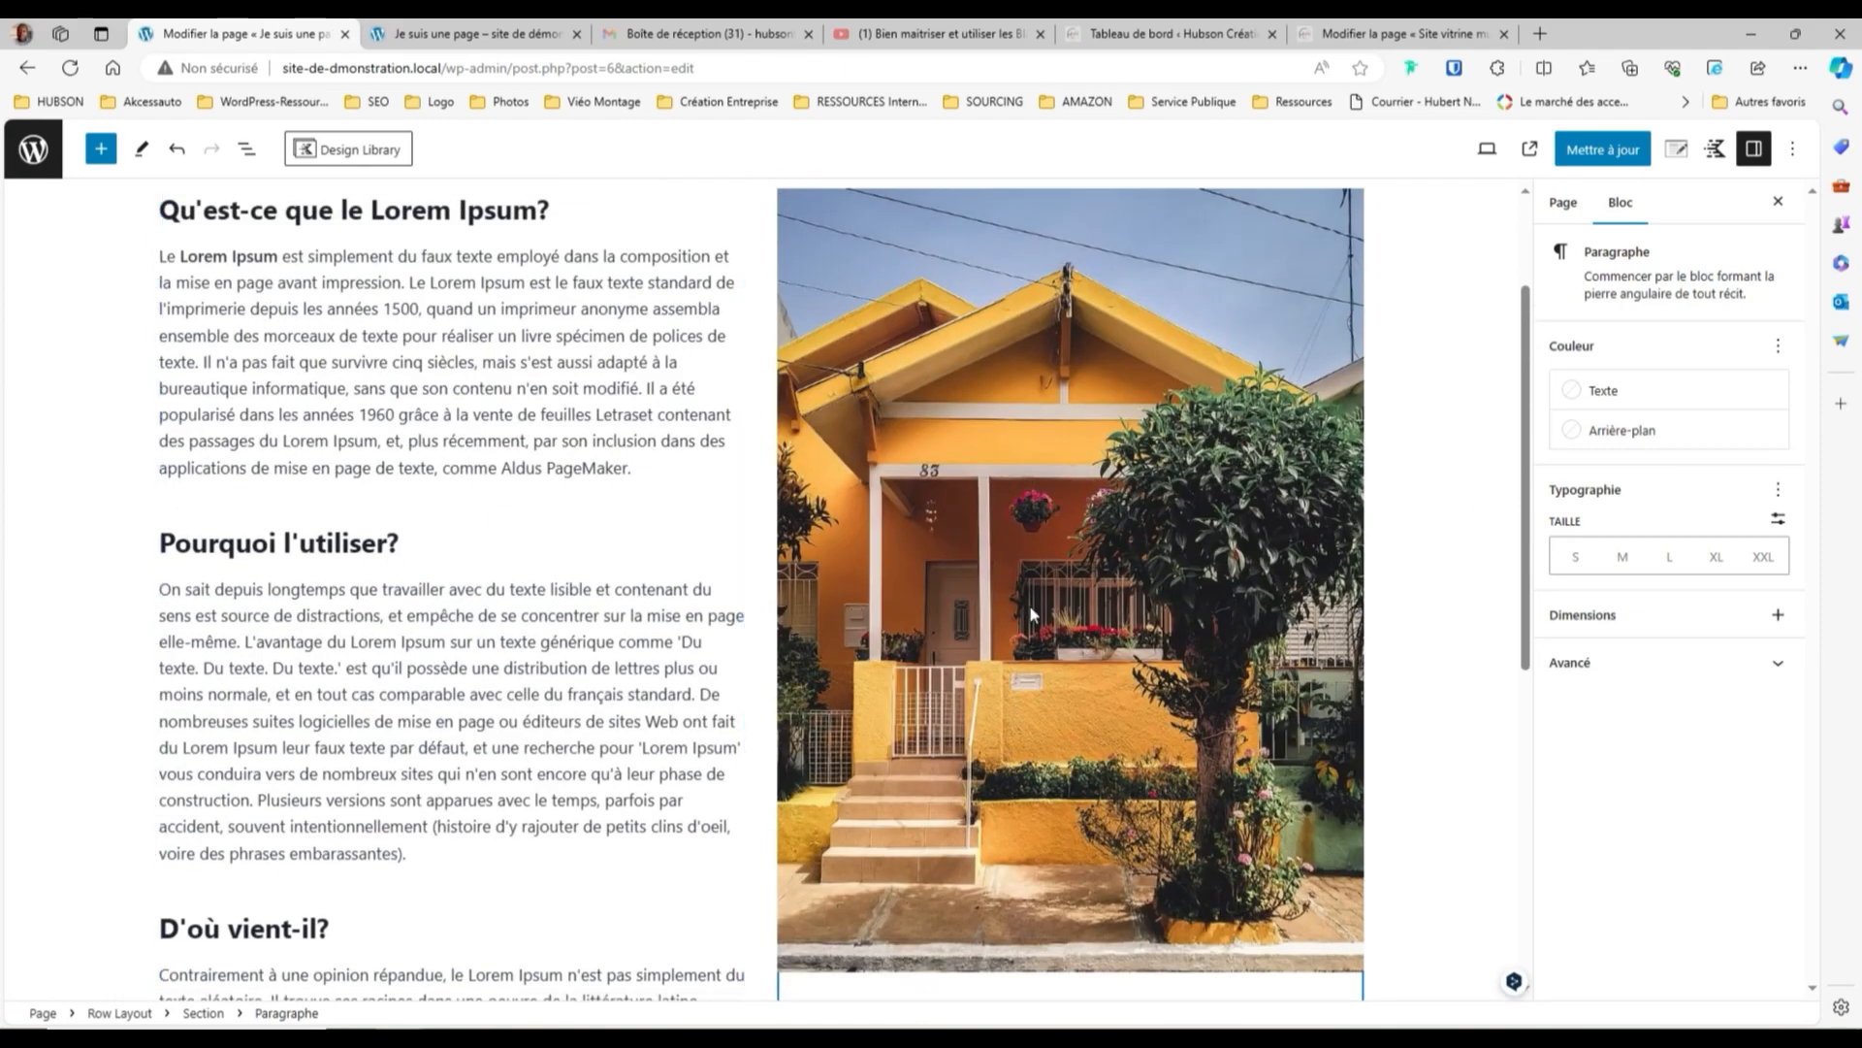
scroll(1129, 495, down, 4)
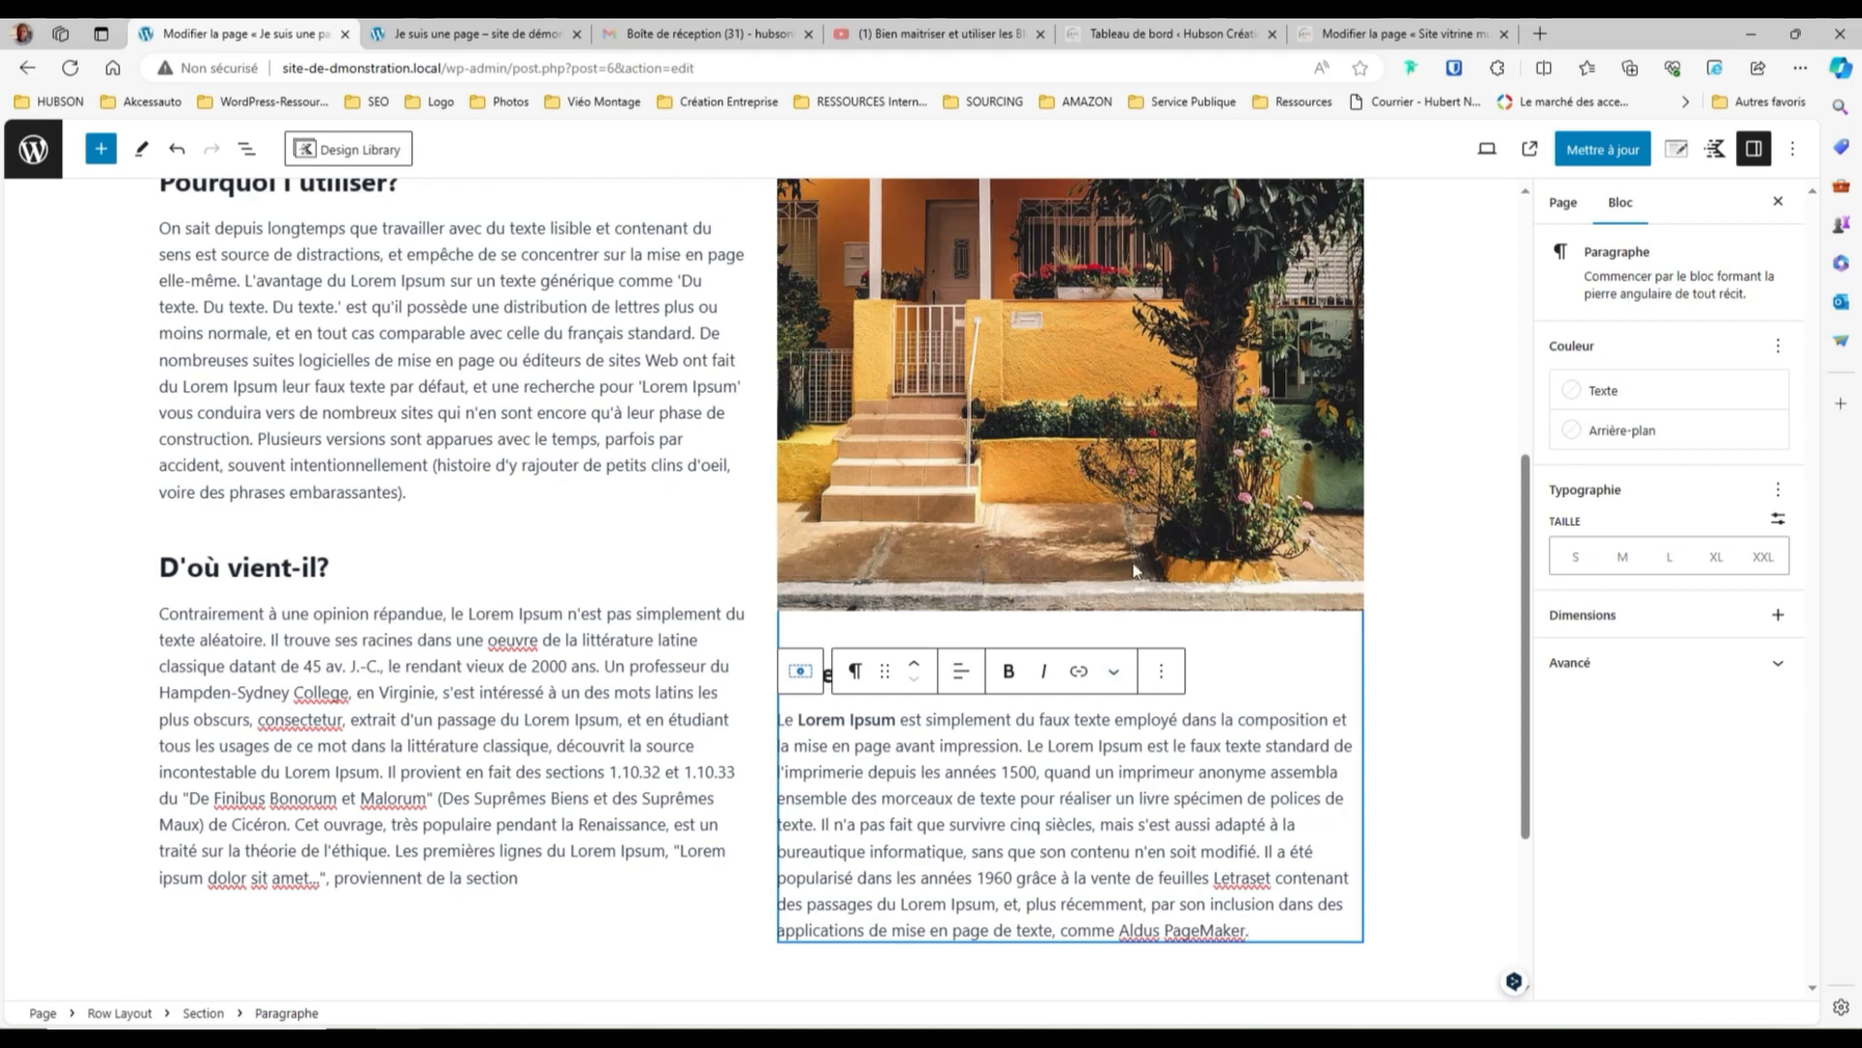
scroll(1138, 567, up, 5)
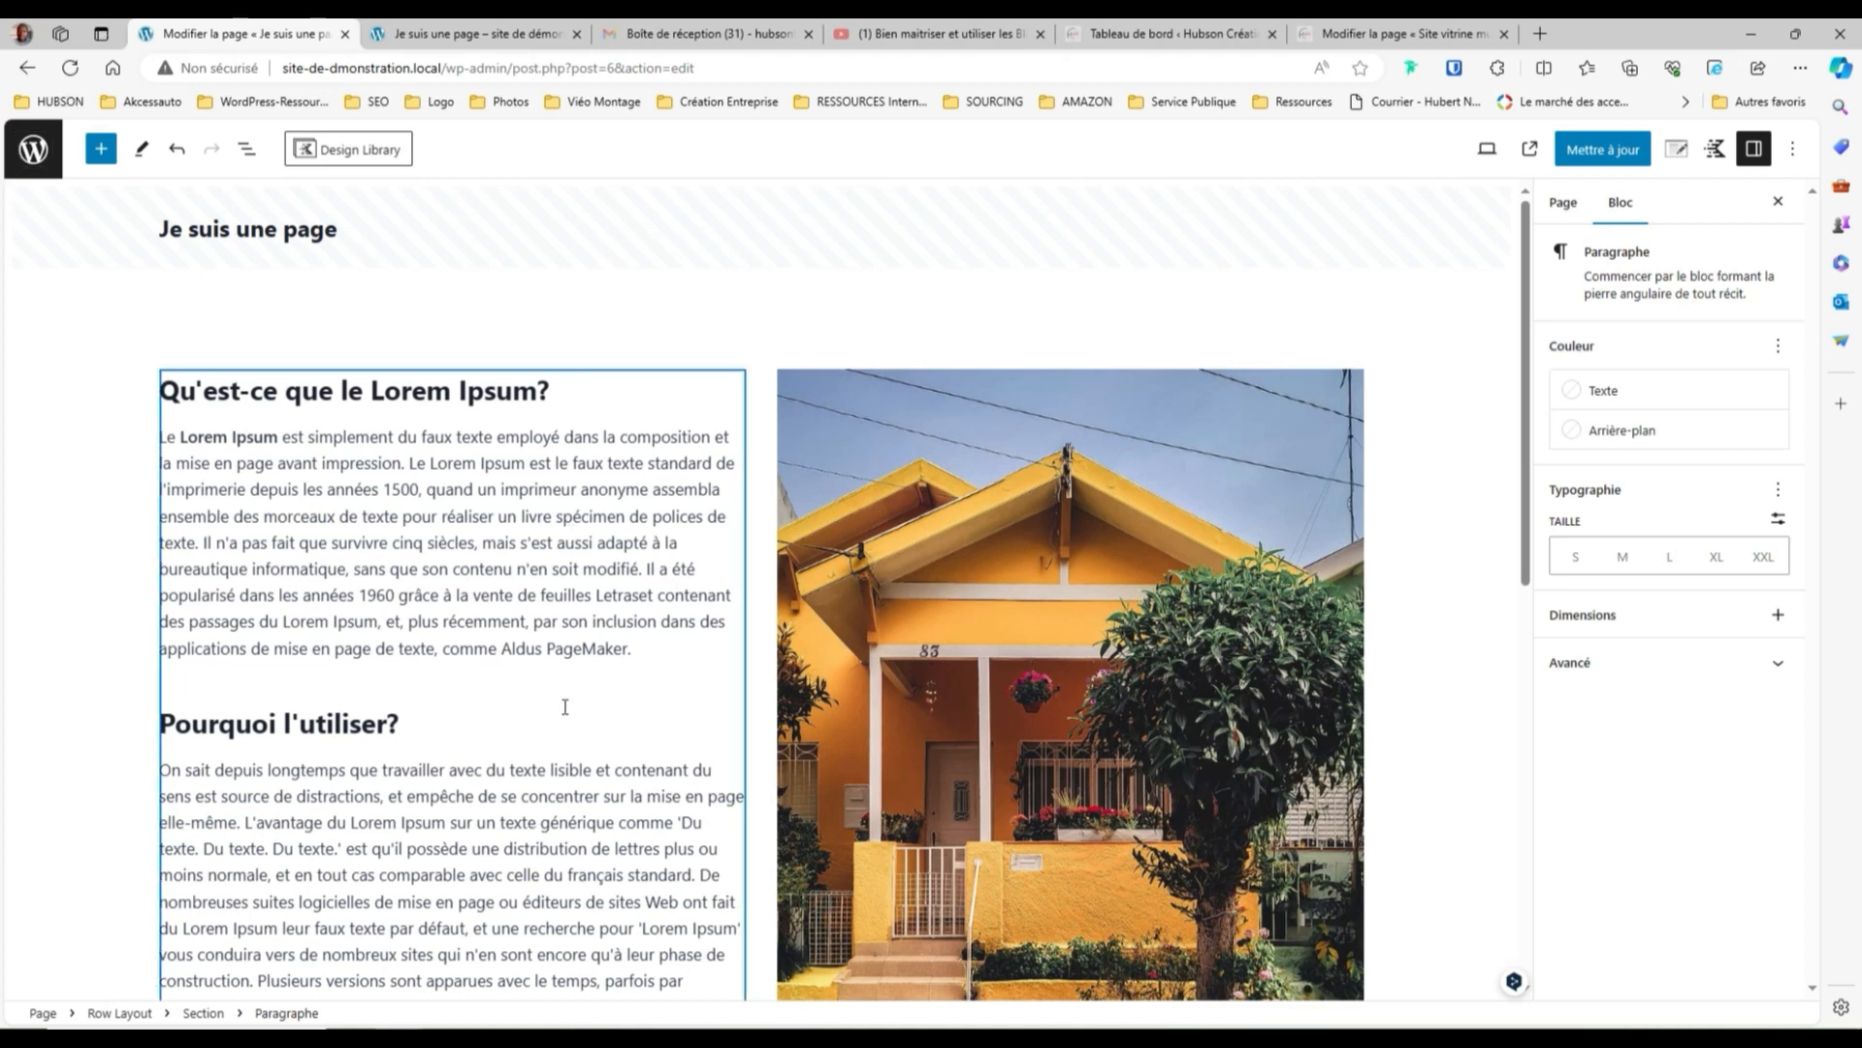
scroll(553, 679, down, 1)
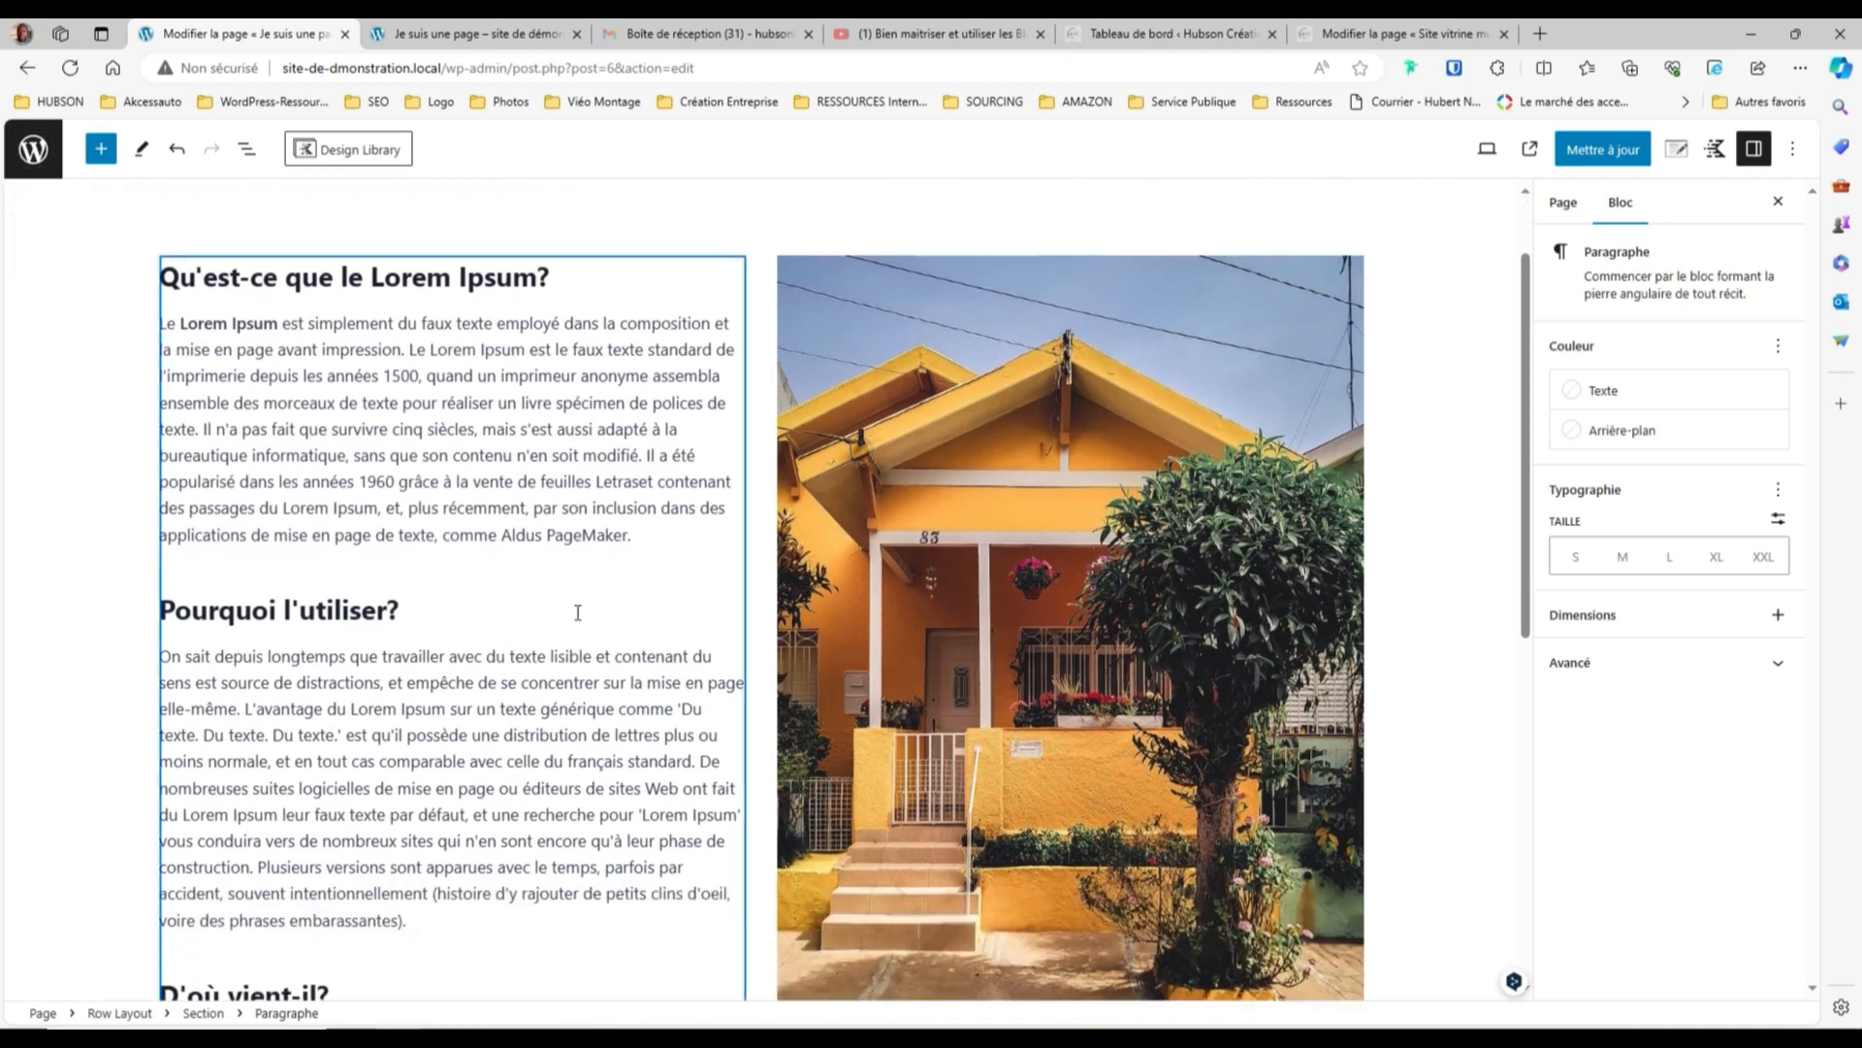
scroll(521, 630, down, 1)
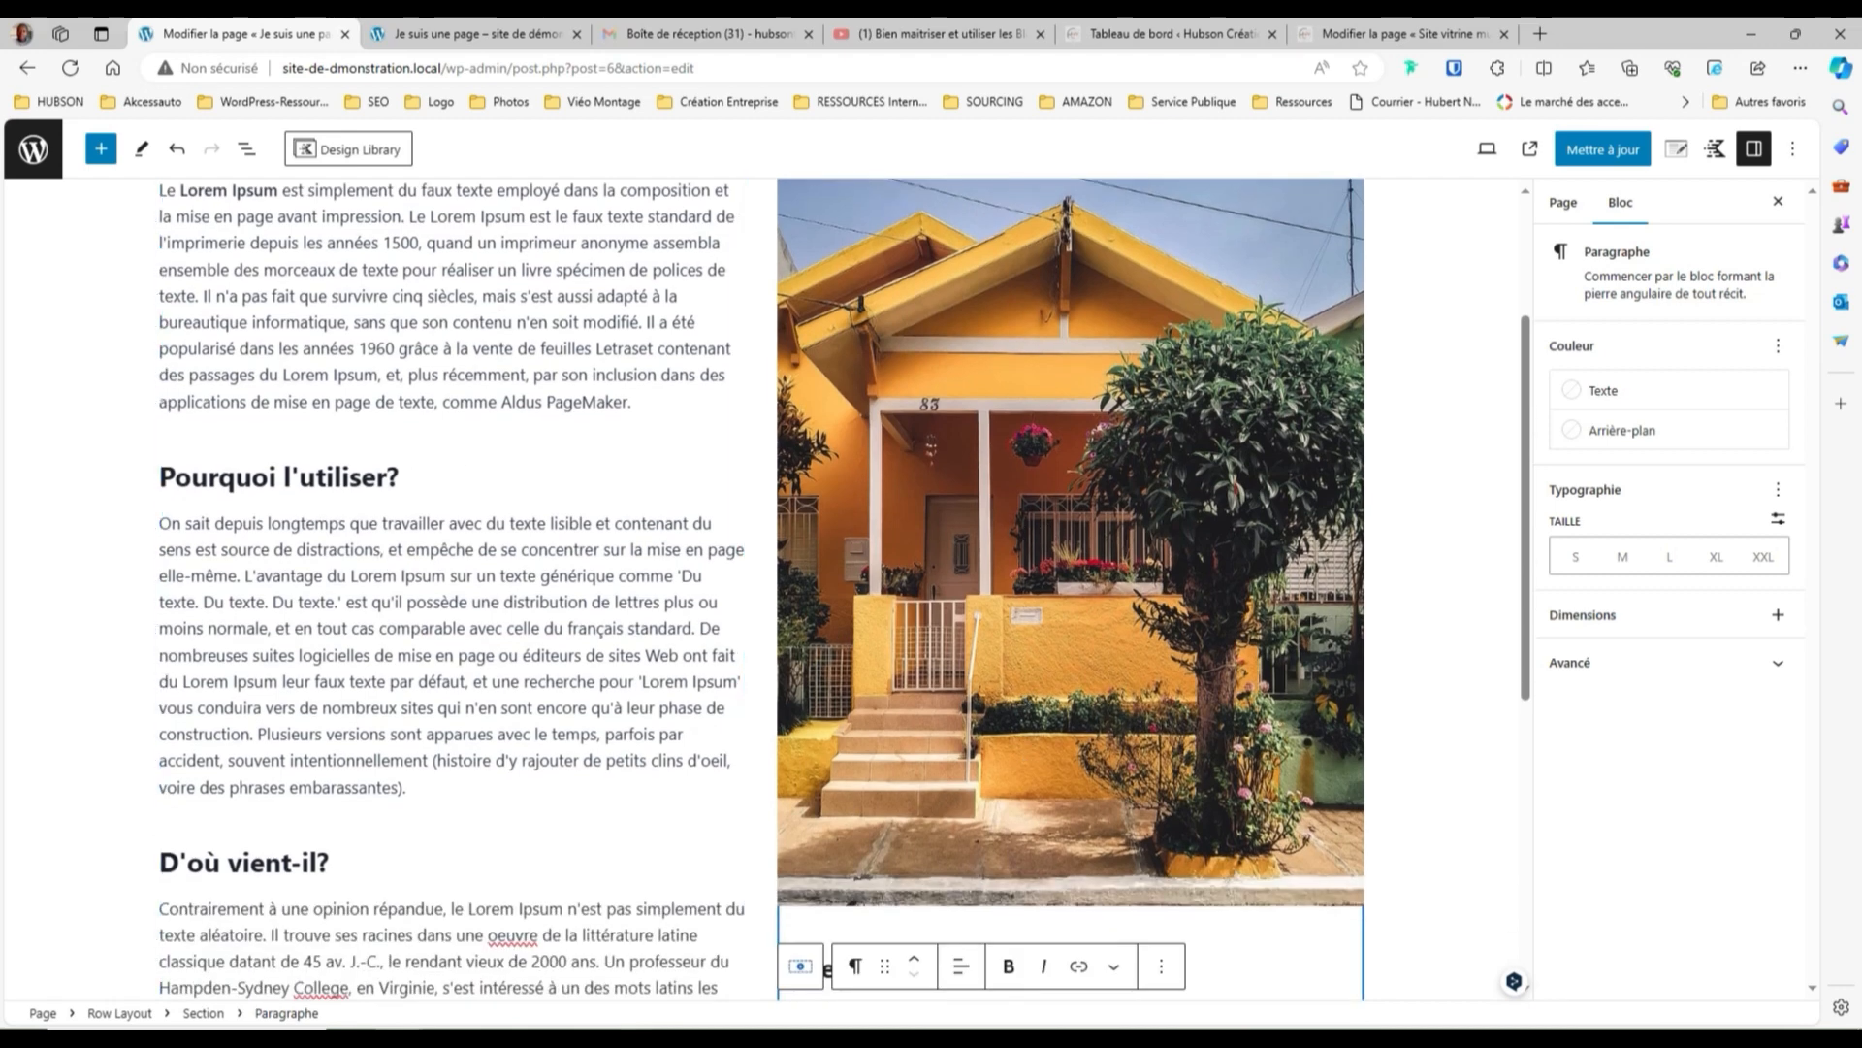
Insert a Buttons (Adv) block in the text column between the first paragraph and the "Pourquoi l'utiliser?" heading
scroll(1224, 956, down, 1)
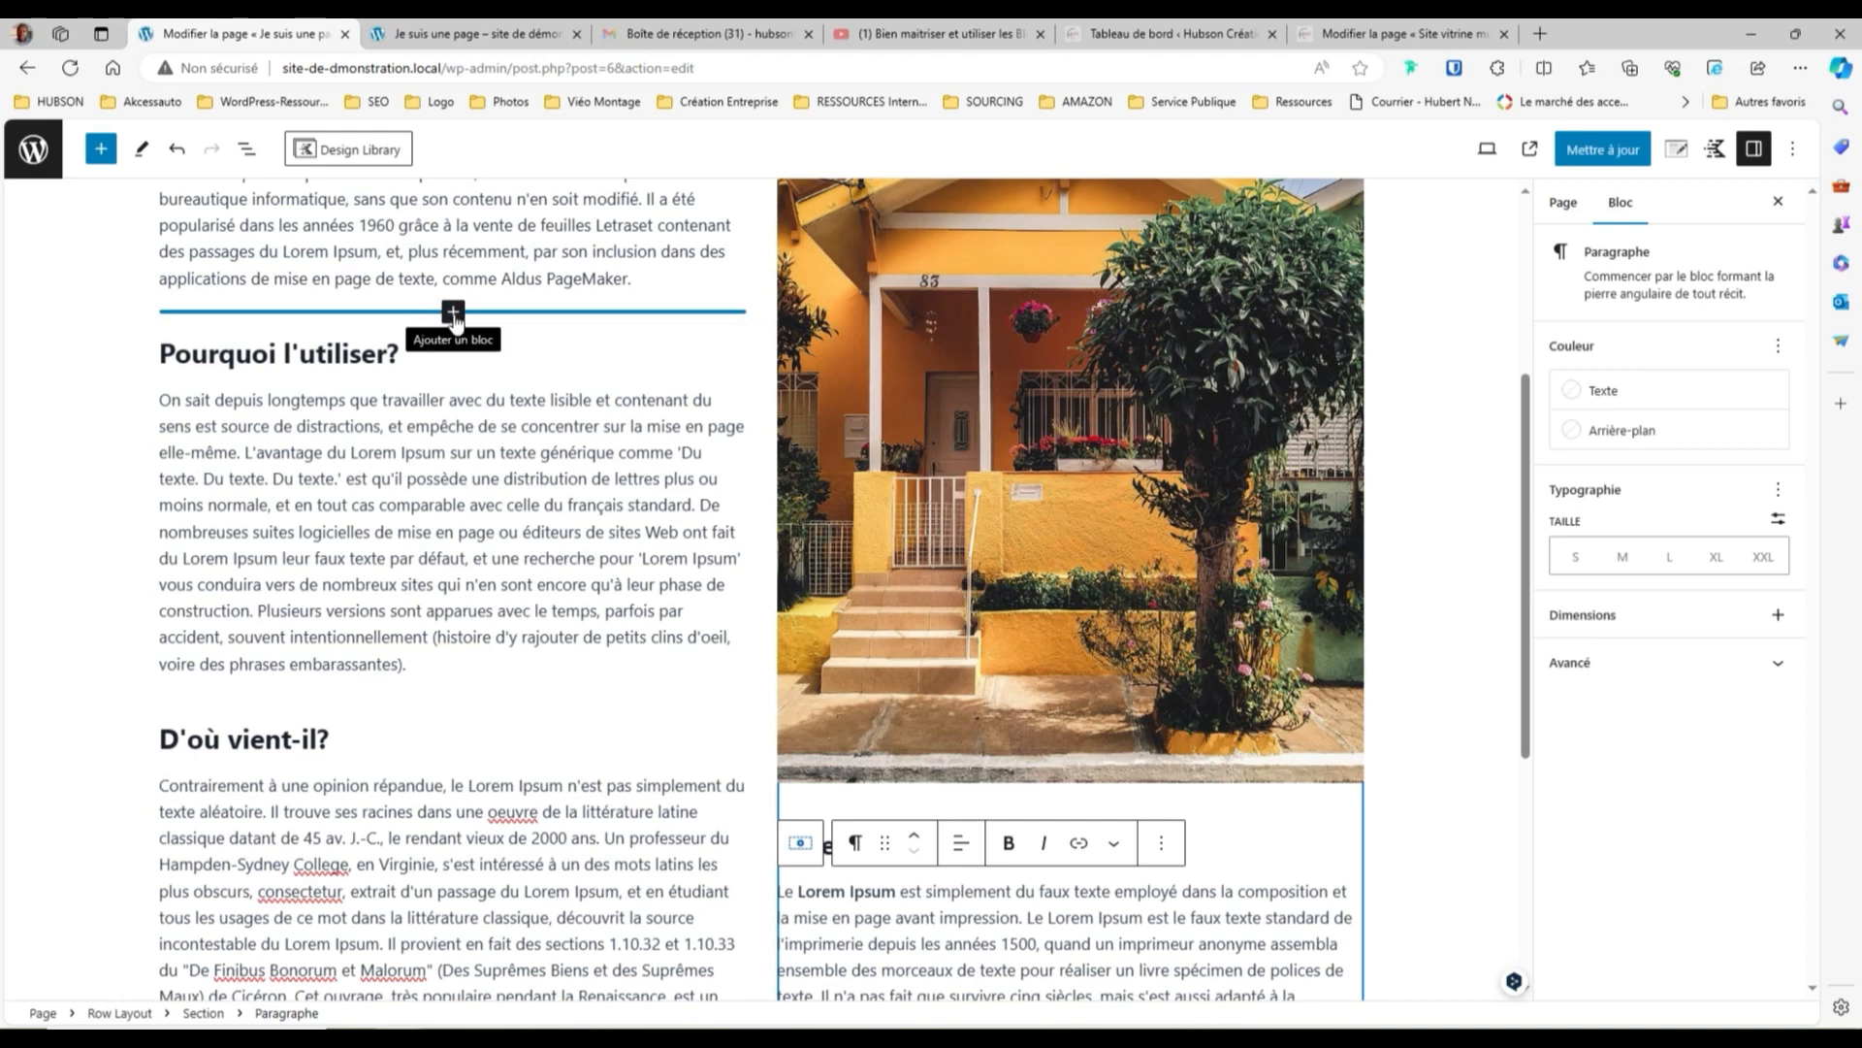
click(453, 315)
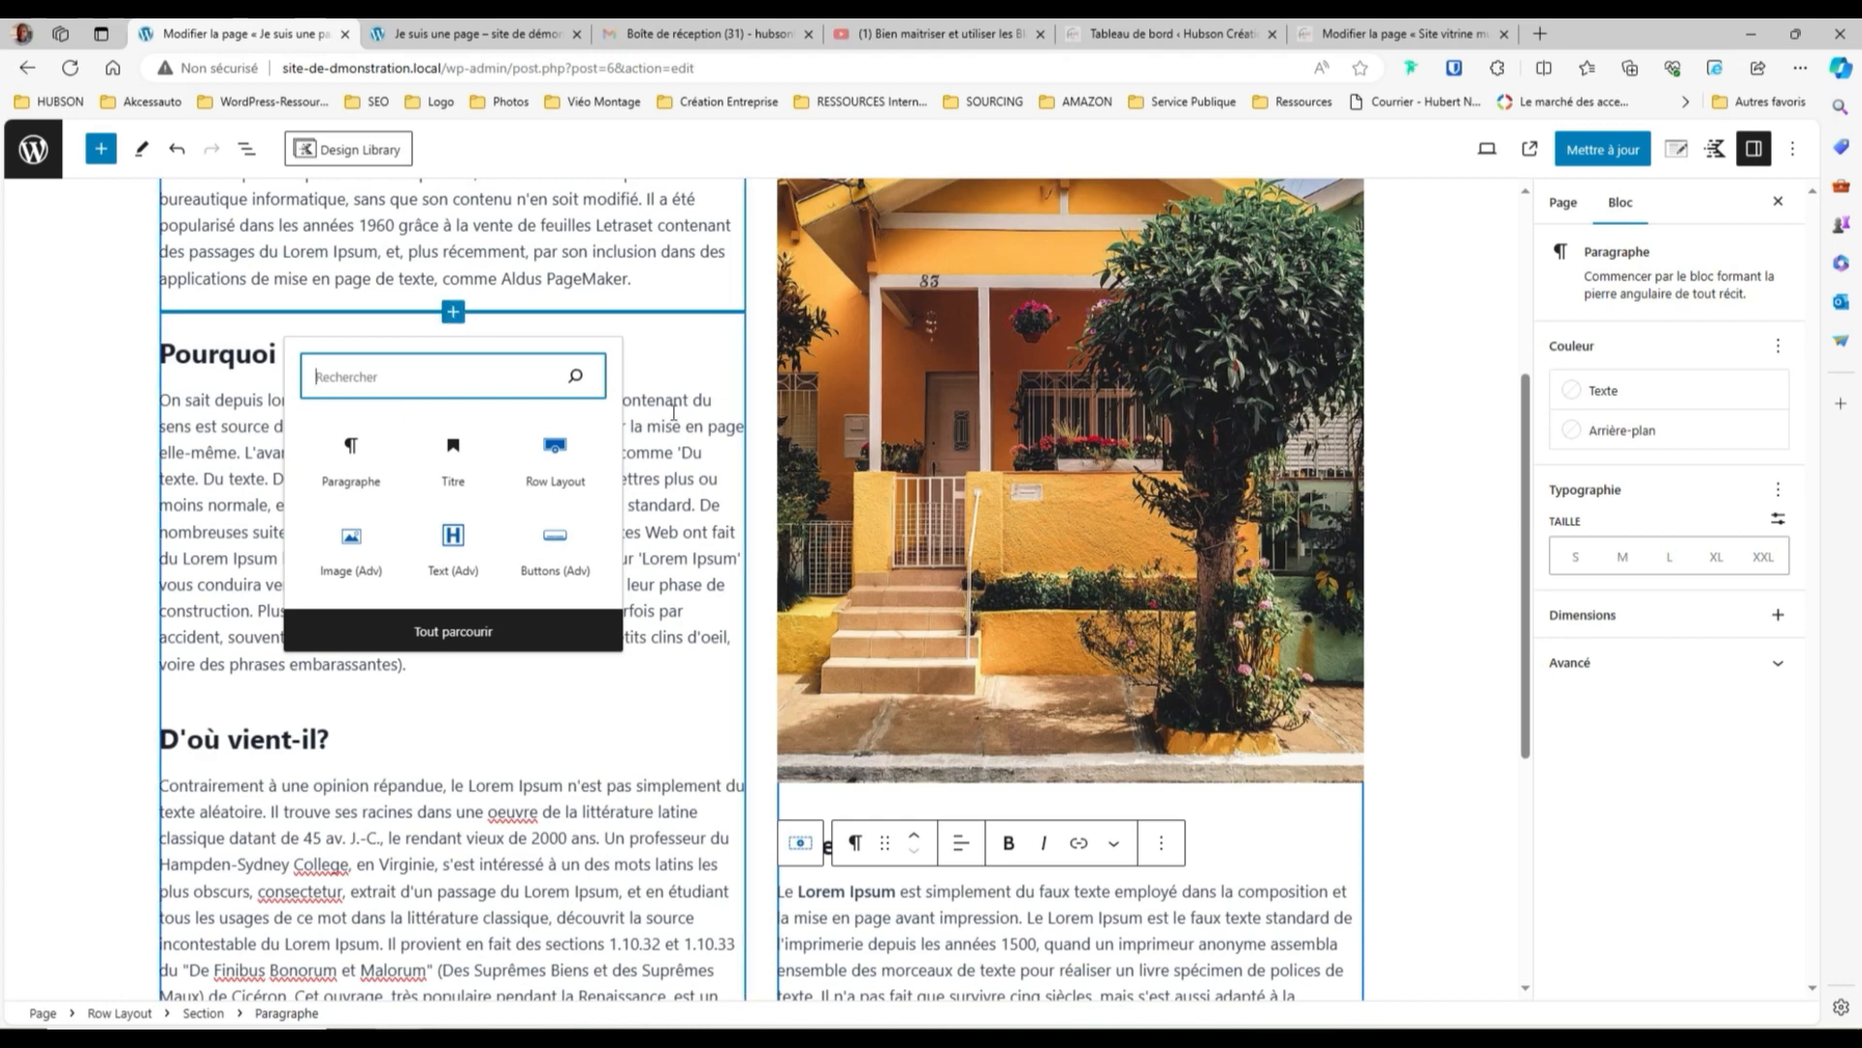
click(448, 640)
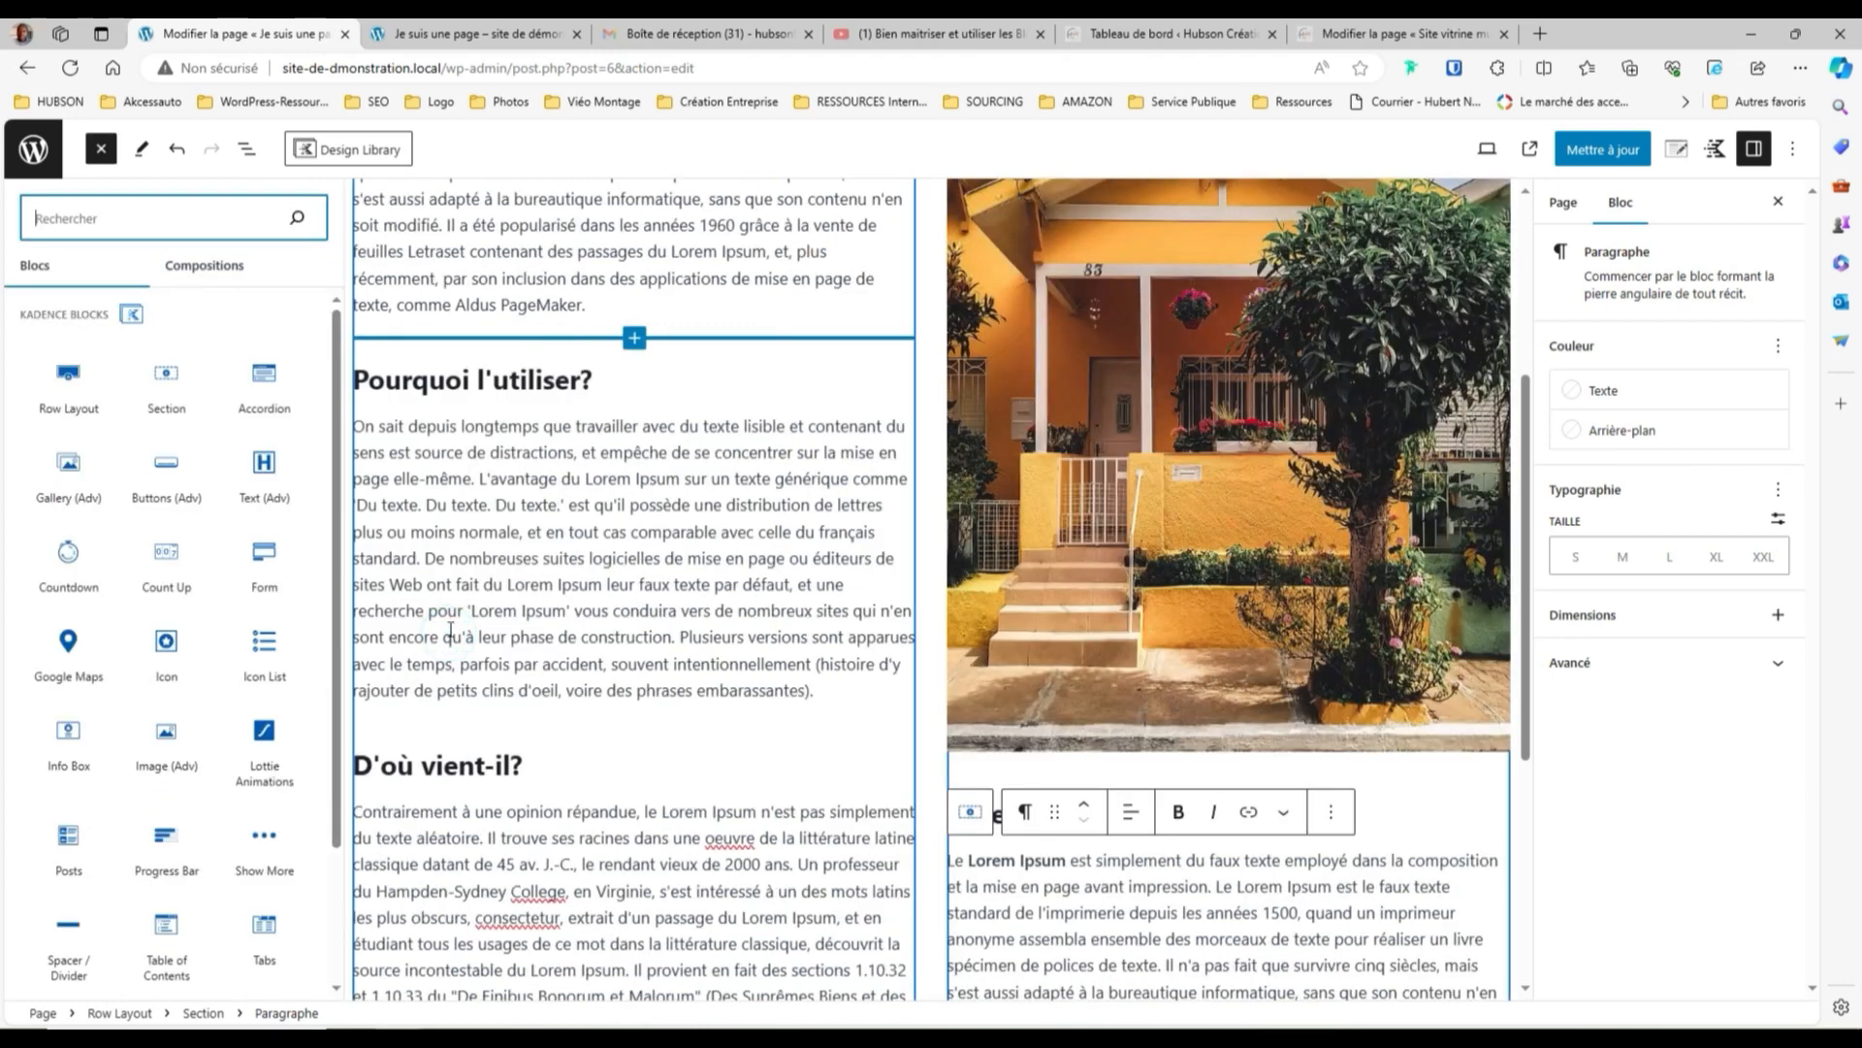
click(166, 473)
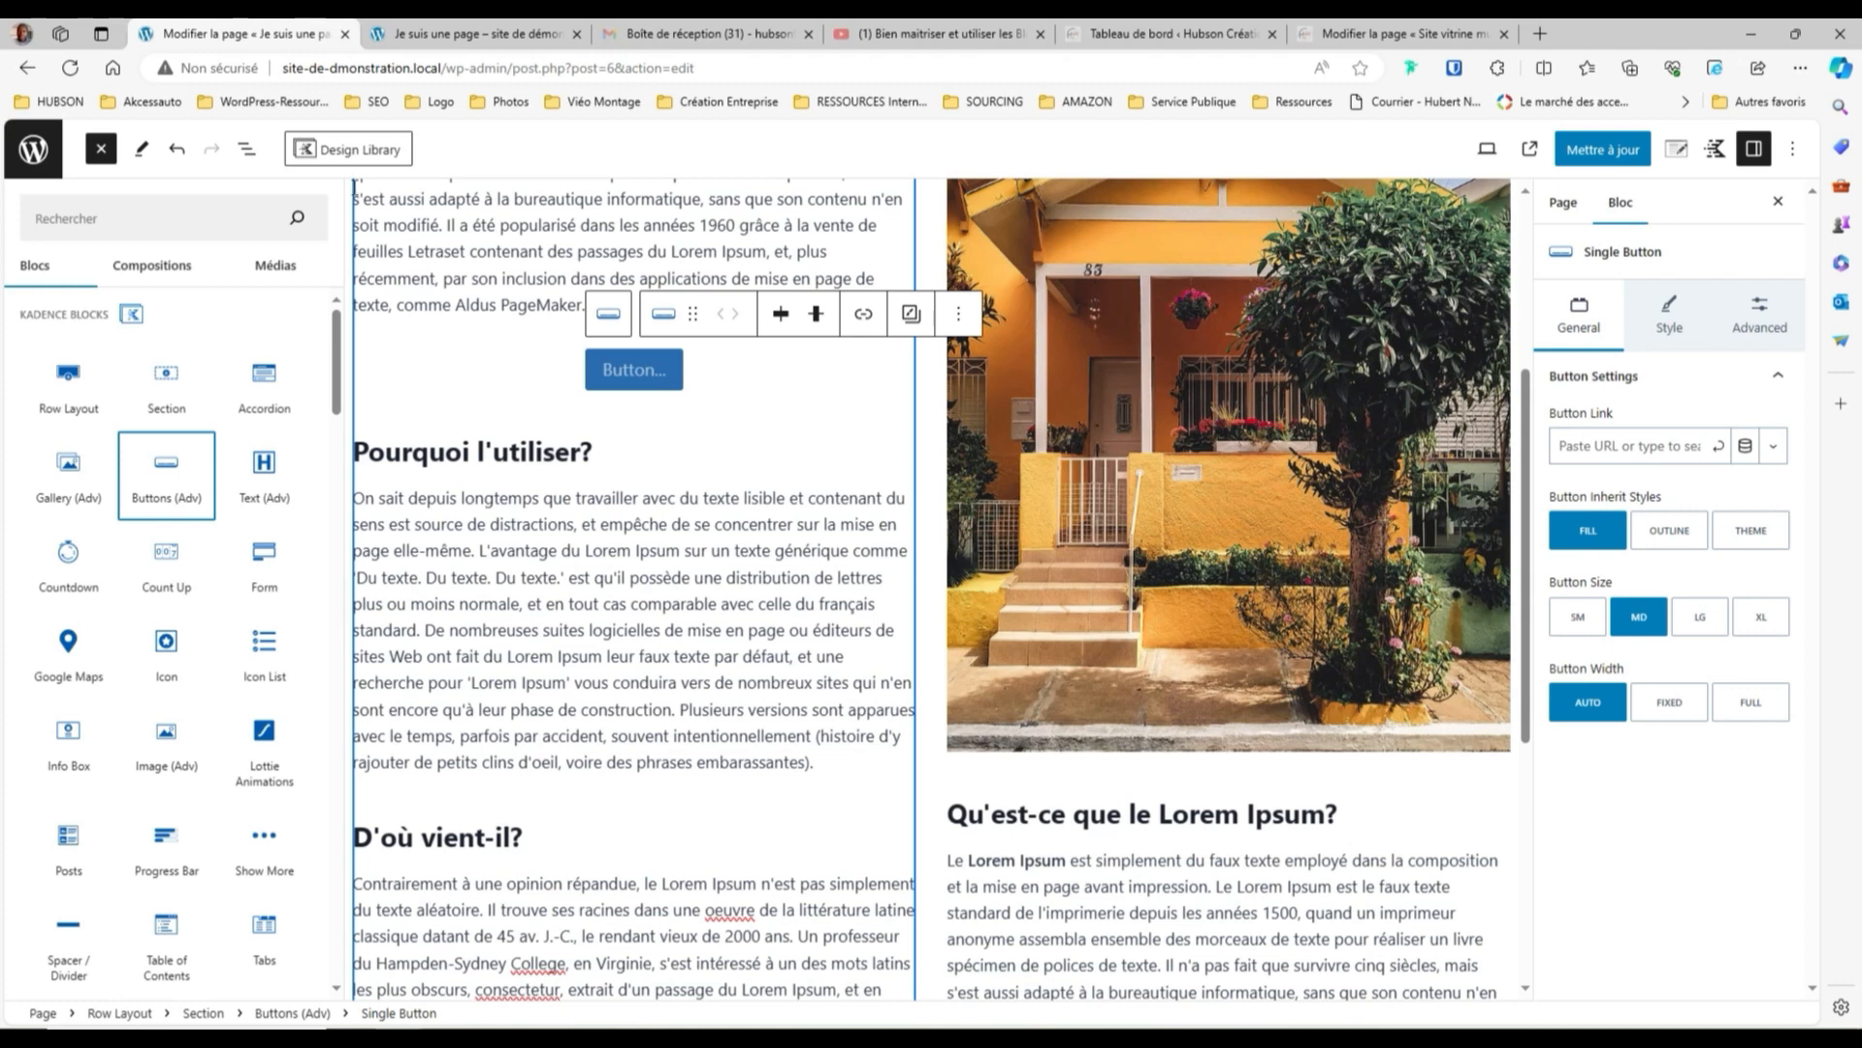
click(99, 153)
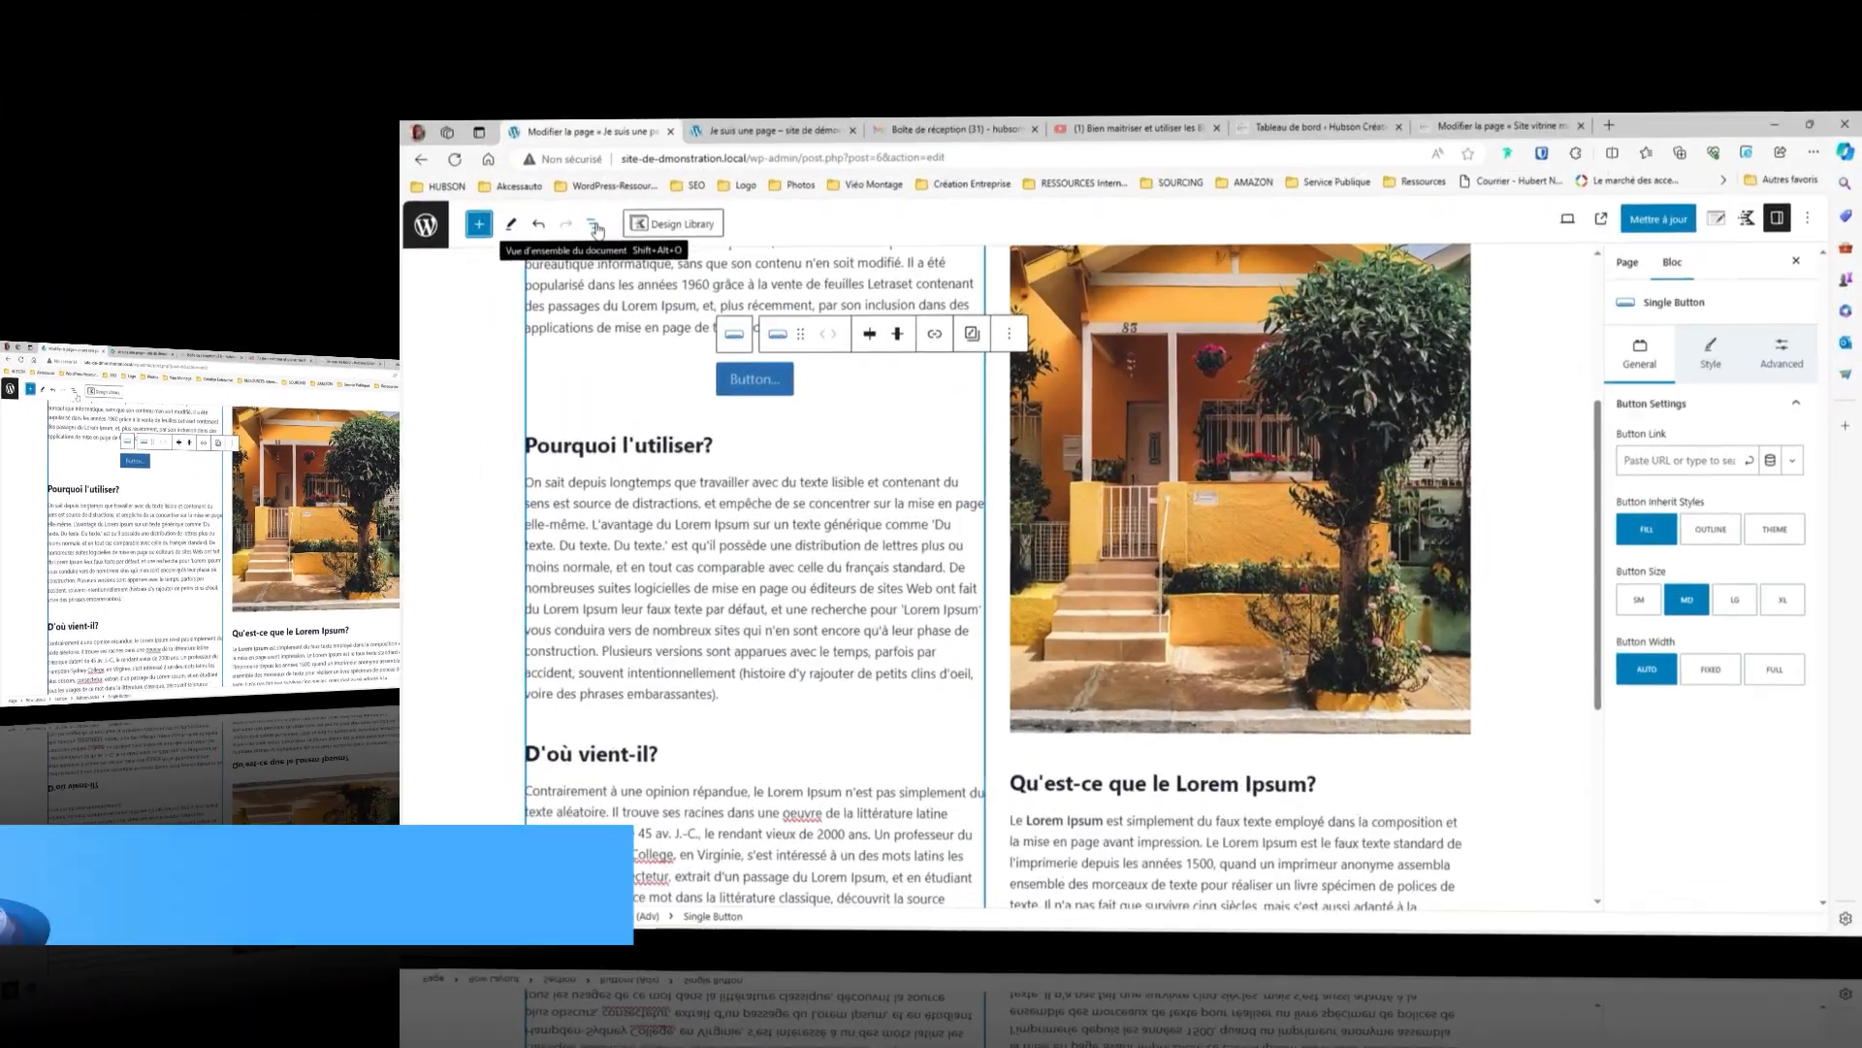
Open the document overview and examine how the Buttons (Adv) container and its nested Single Button are structured
click(246, 148)
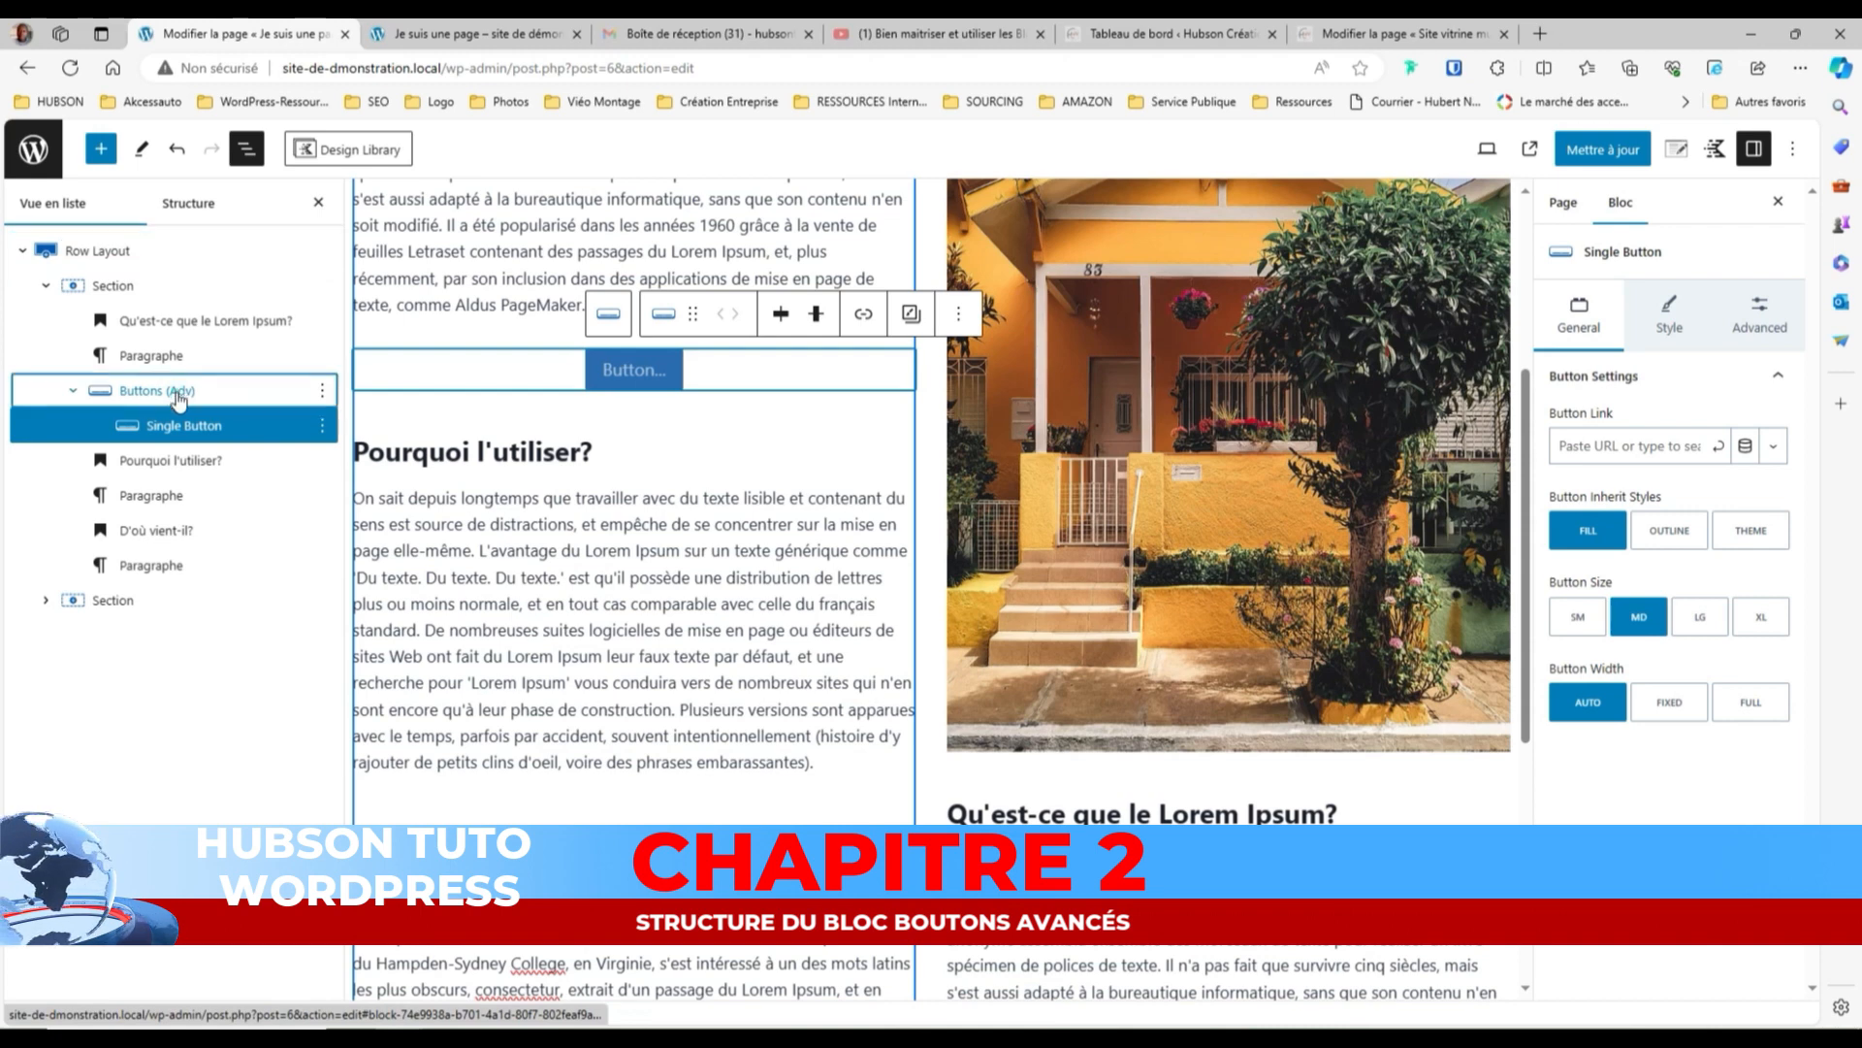
click(179, 393)
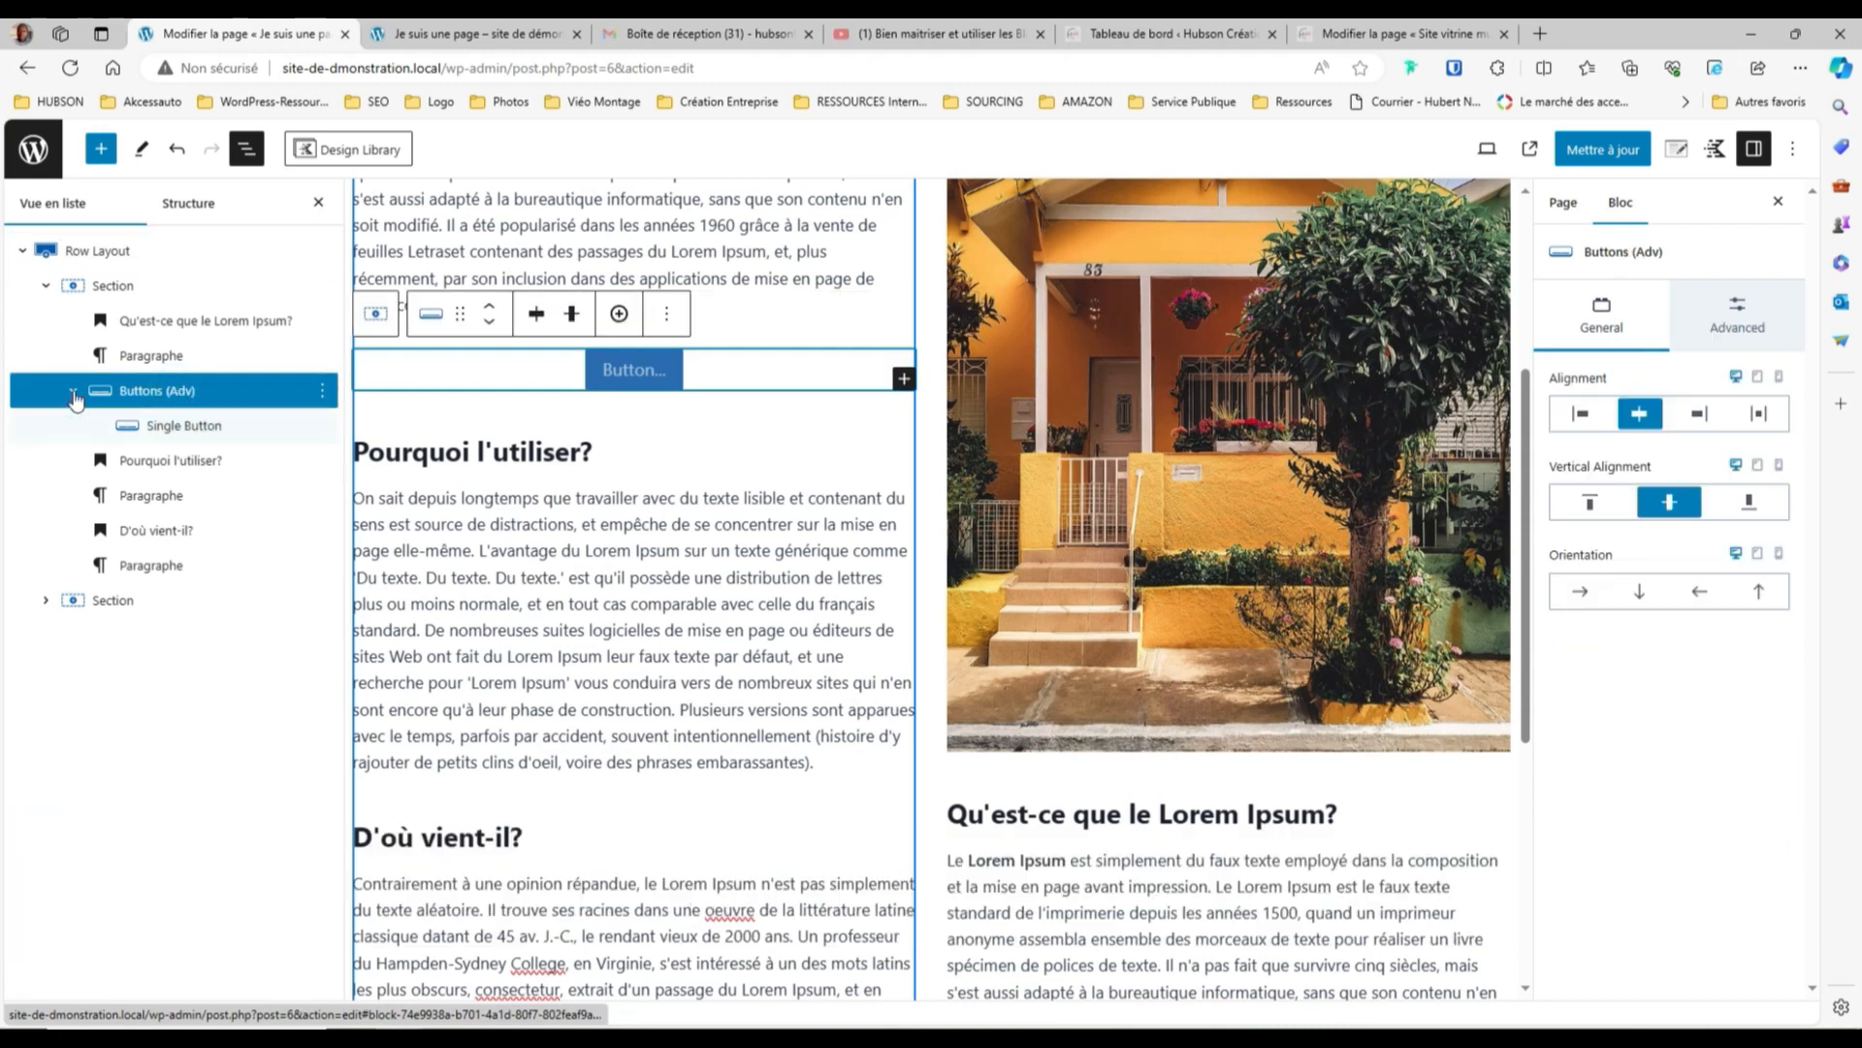
click(73, 393)
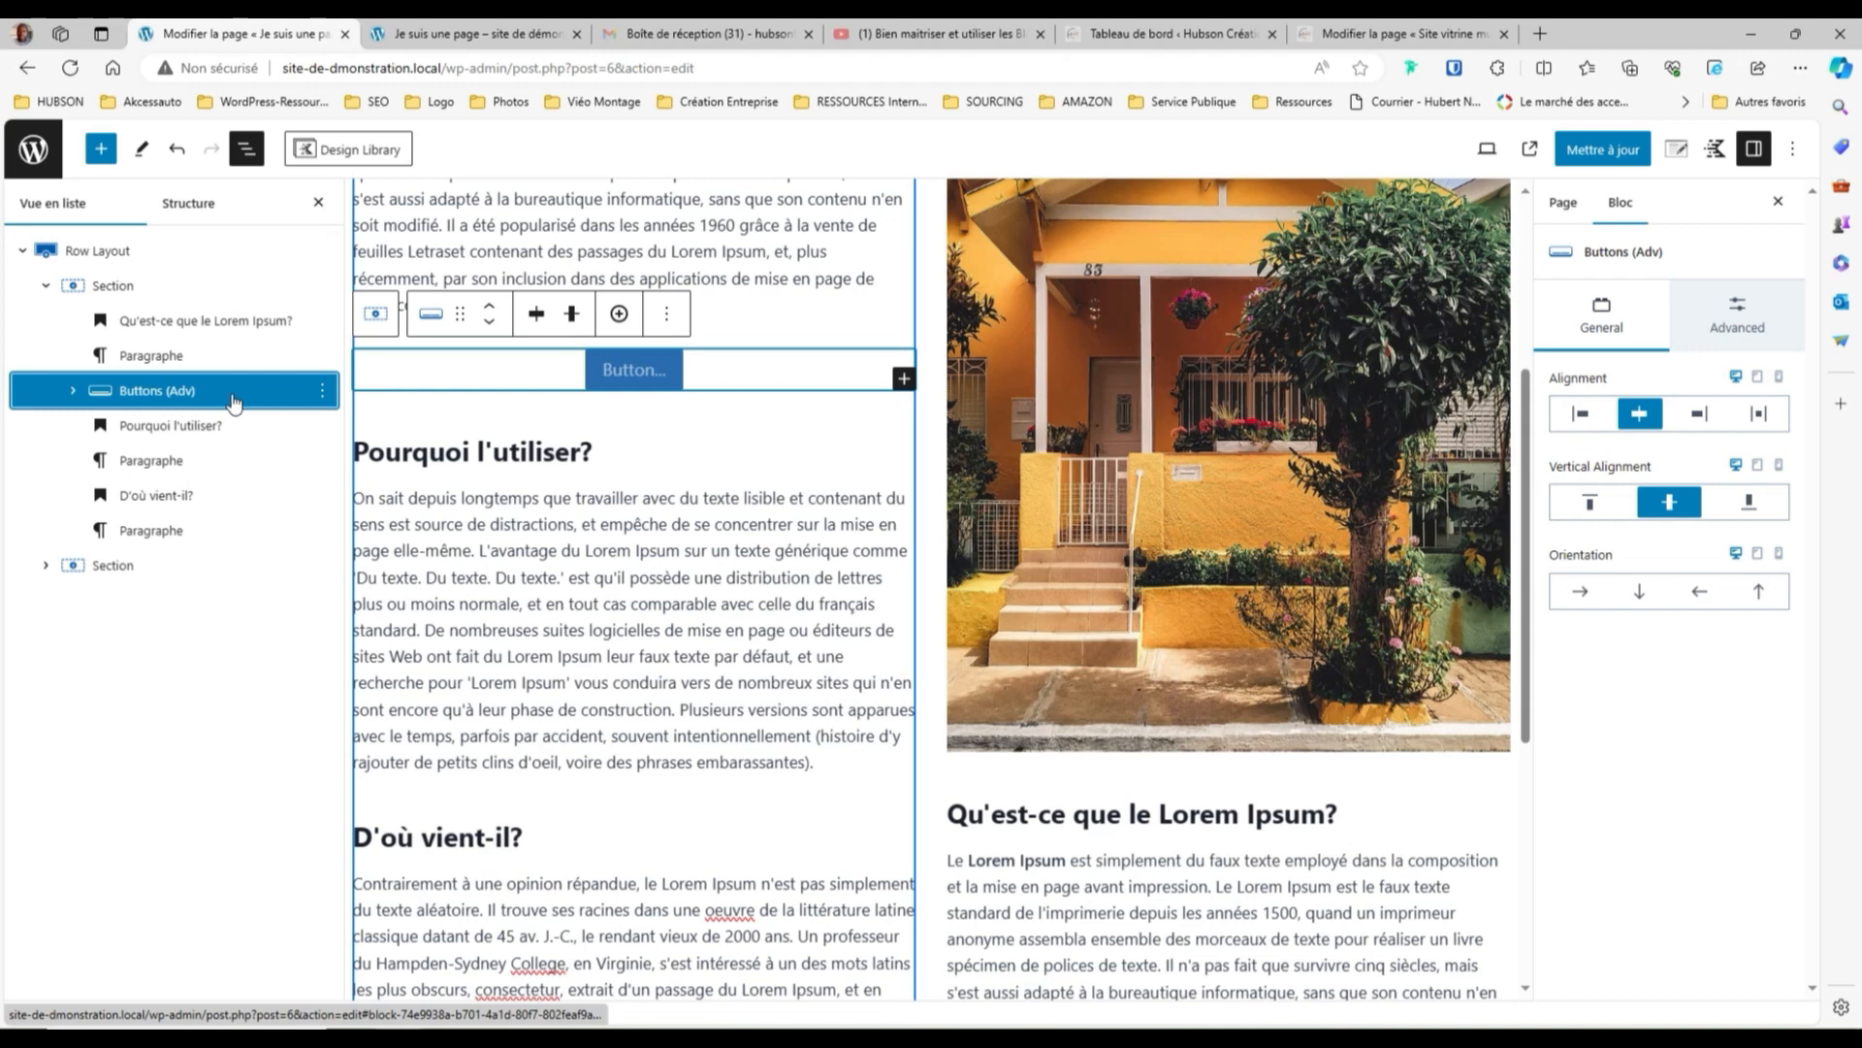
click(73, 391)
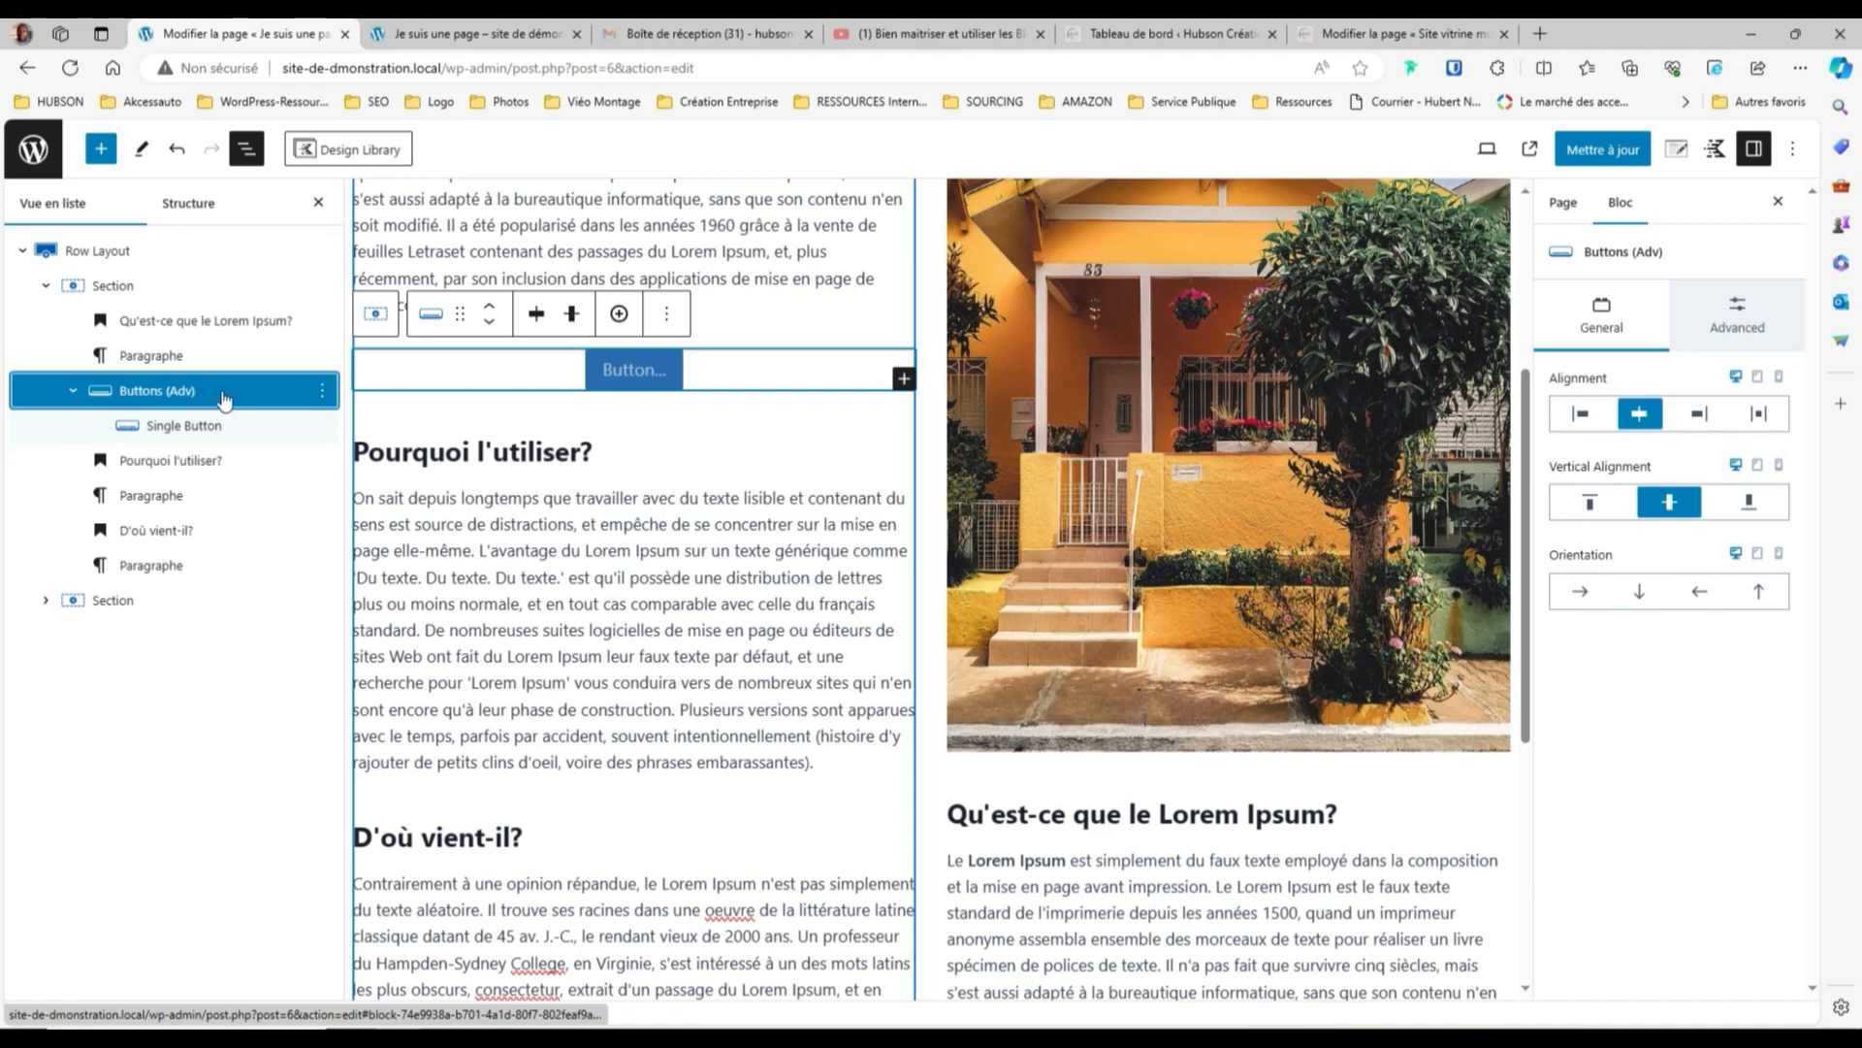
click(176, 434)
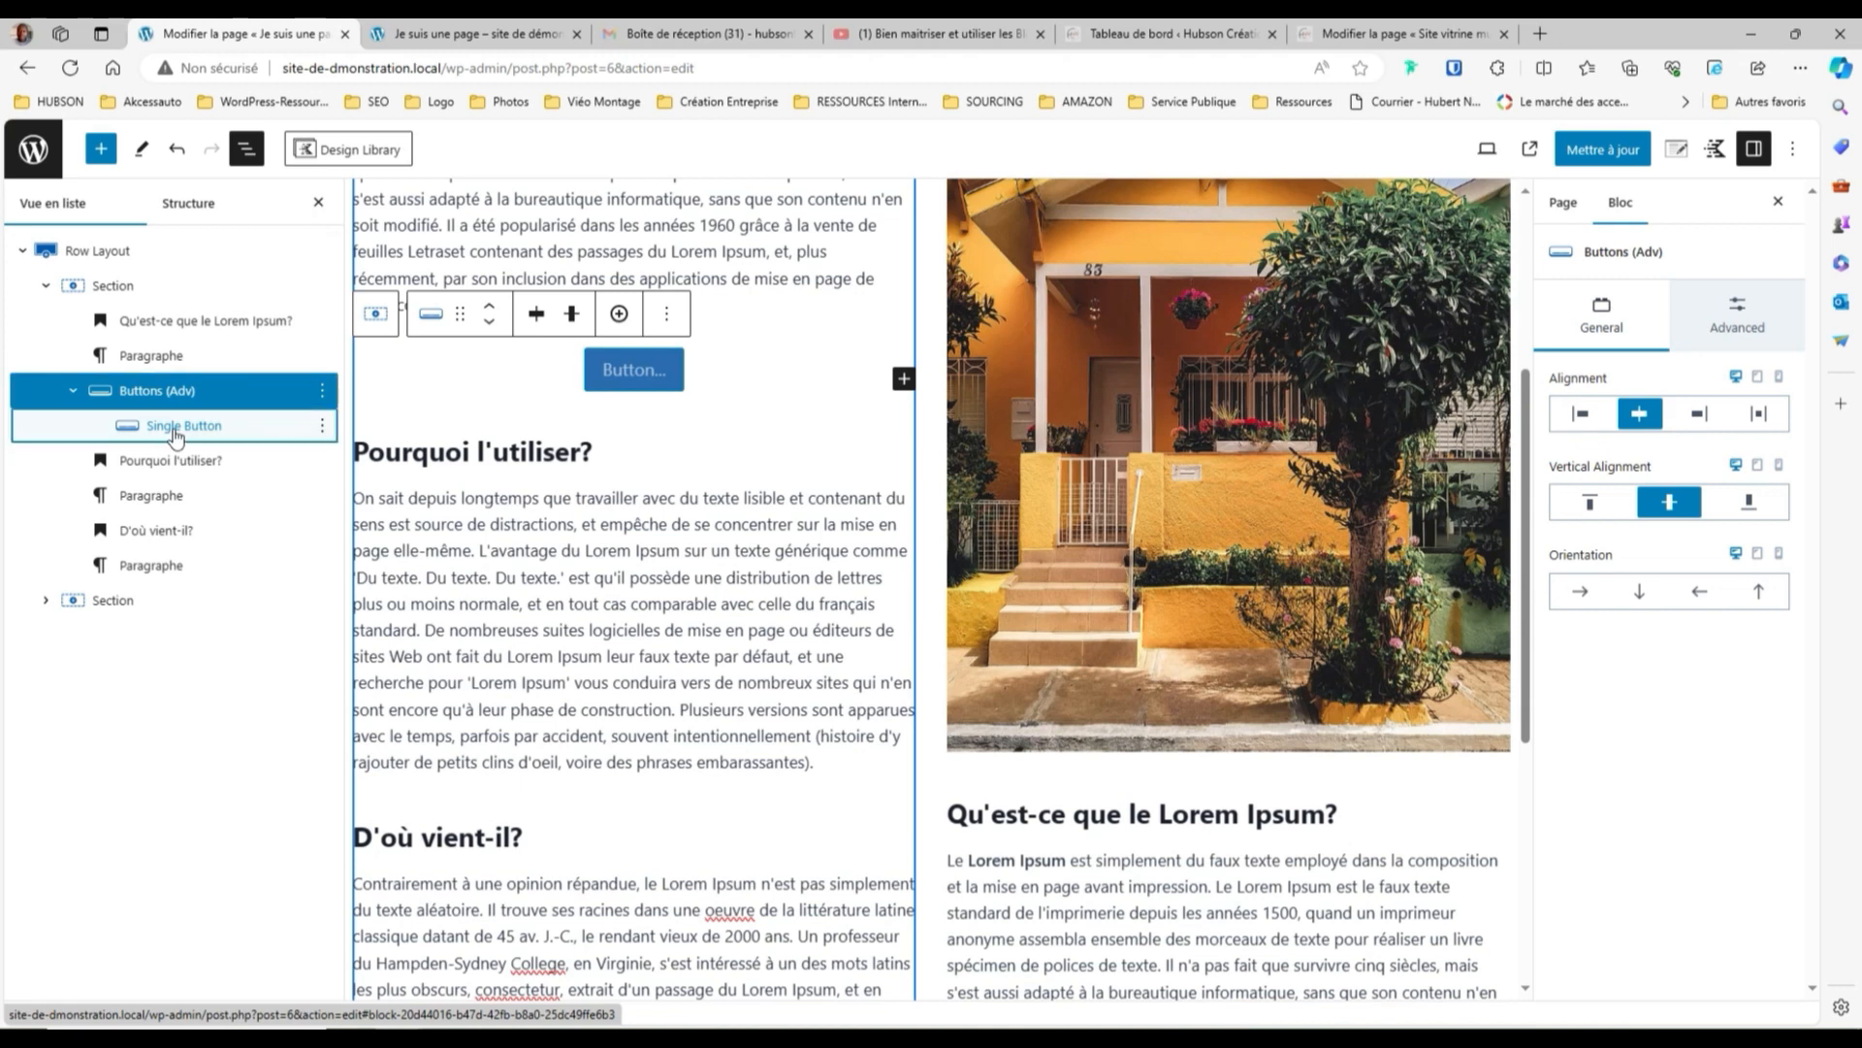
Duplicate the previous button twice within the Buttons (Adv) block to make three side-by-side buttons
click(209, 392)
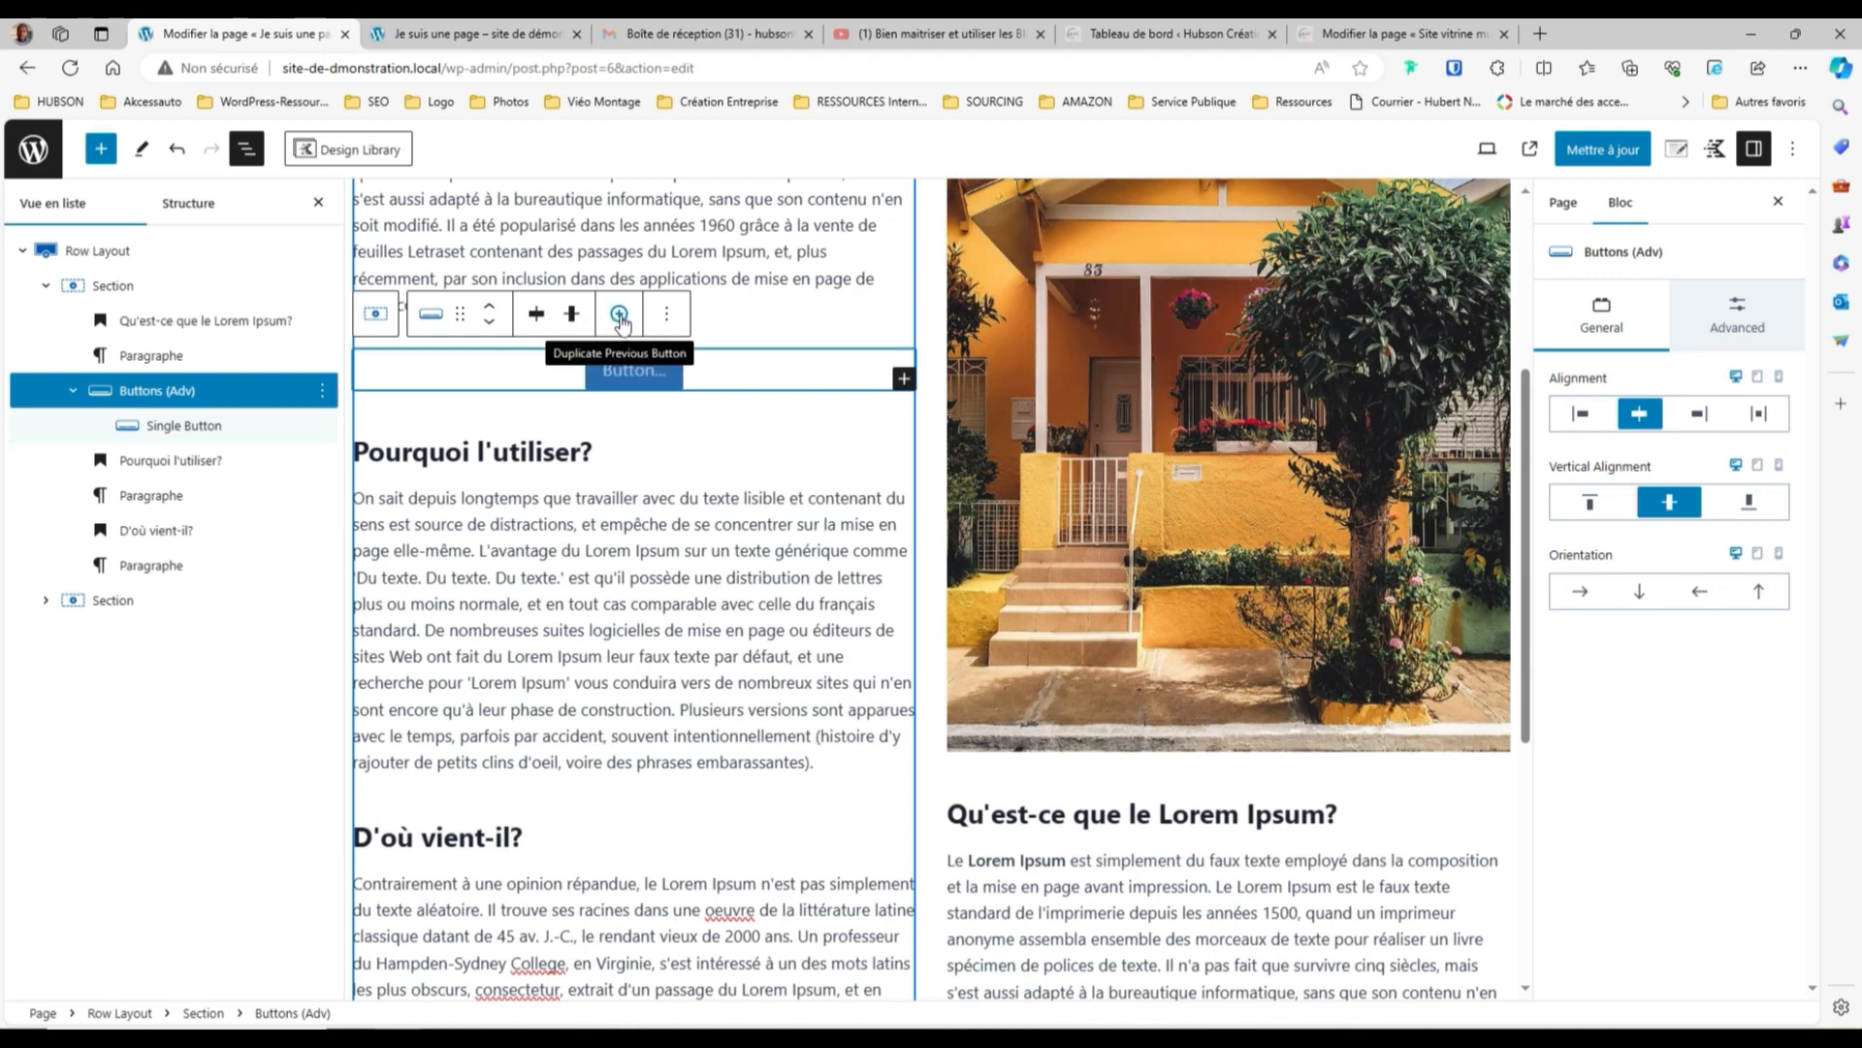
click(621, 318)
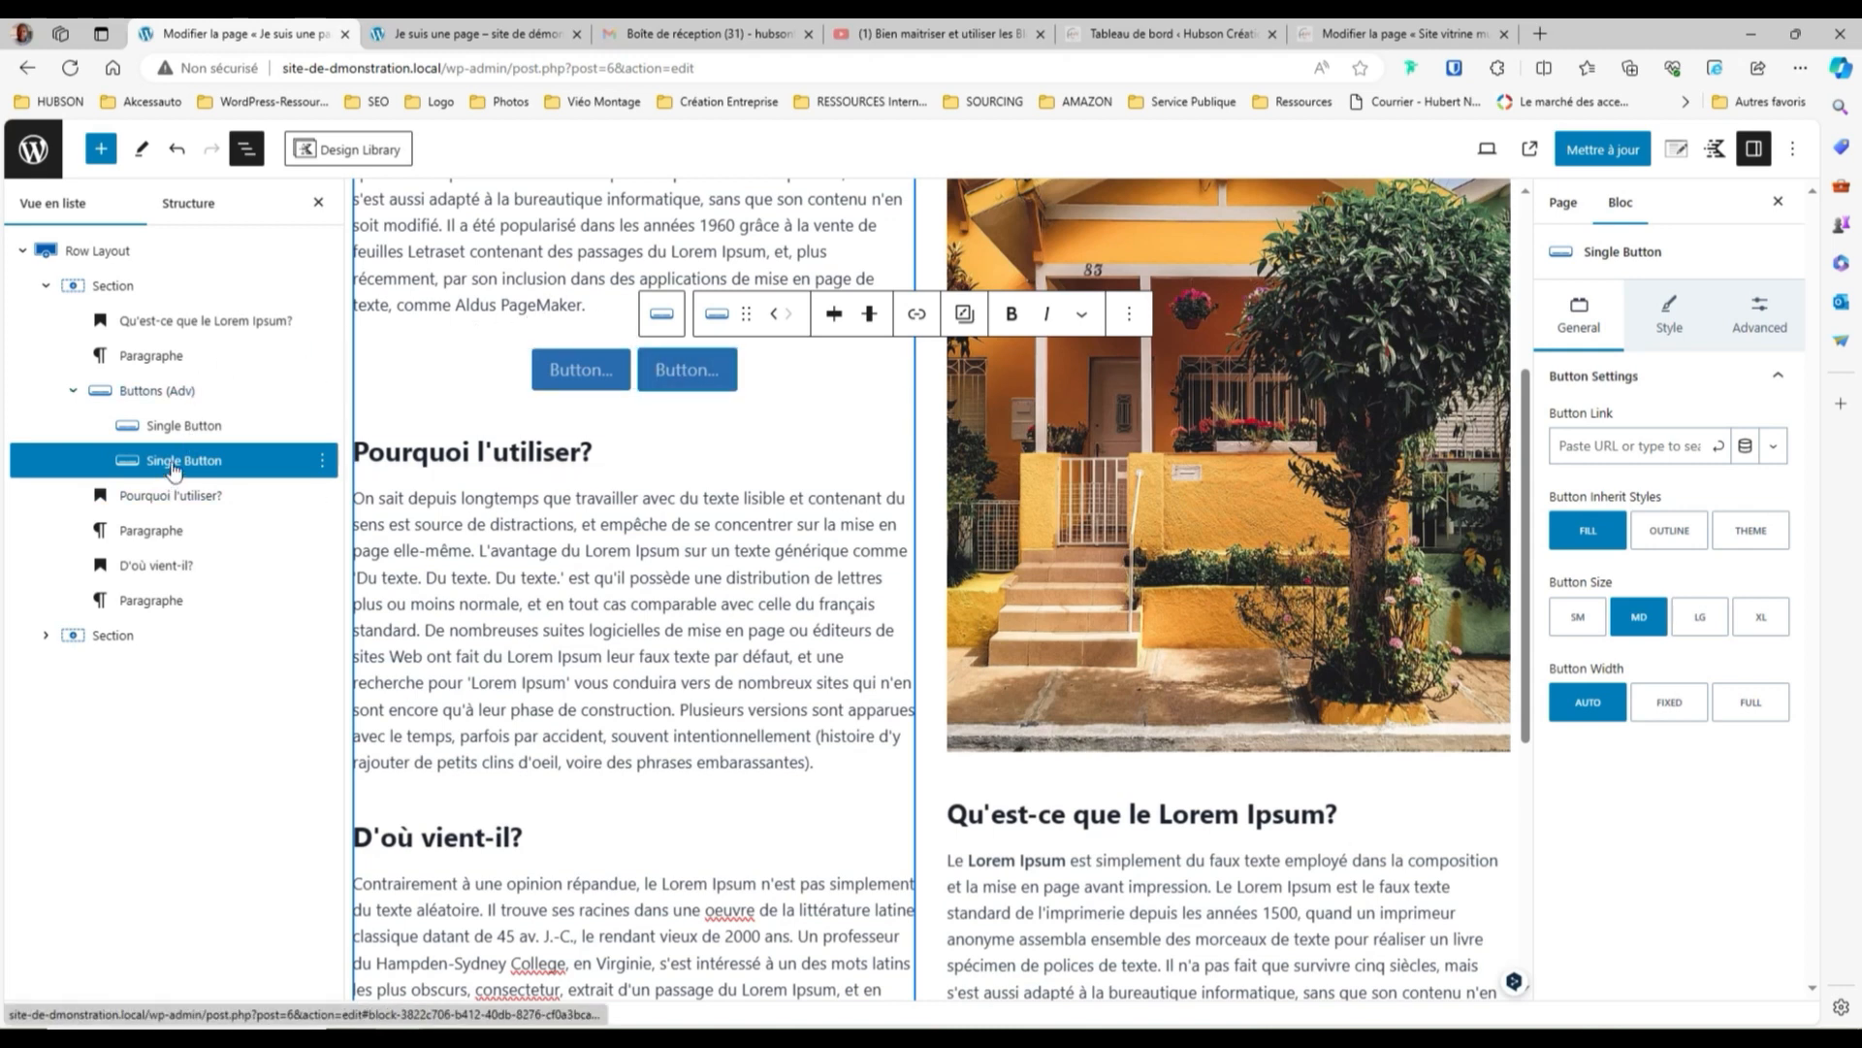
click(160, 397)
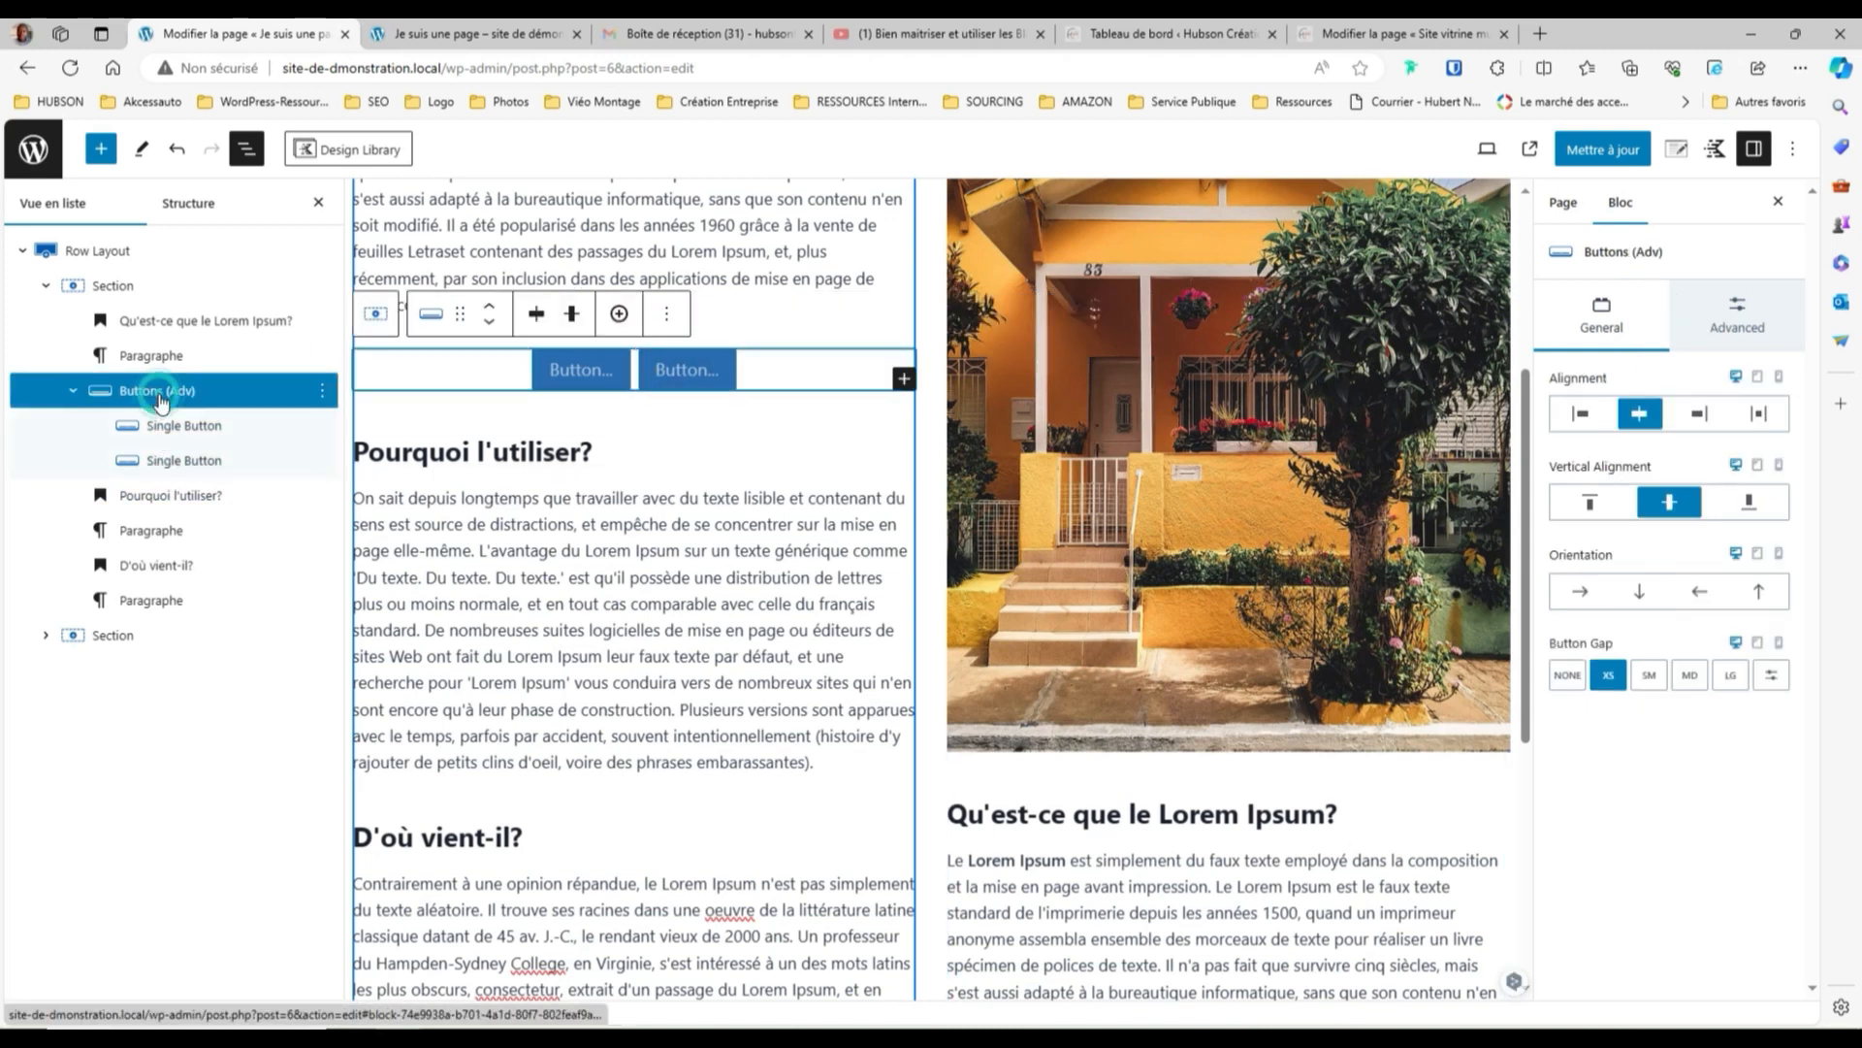
click(618, 314)
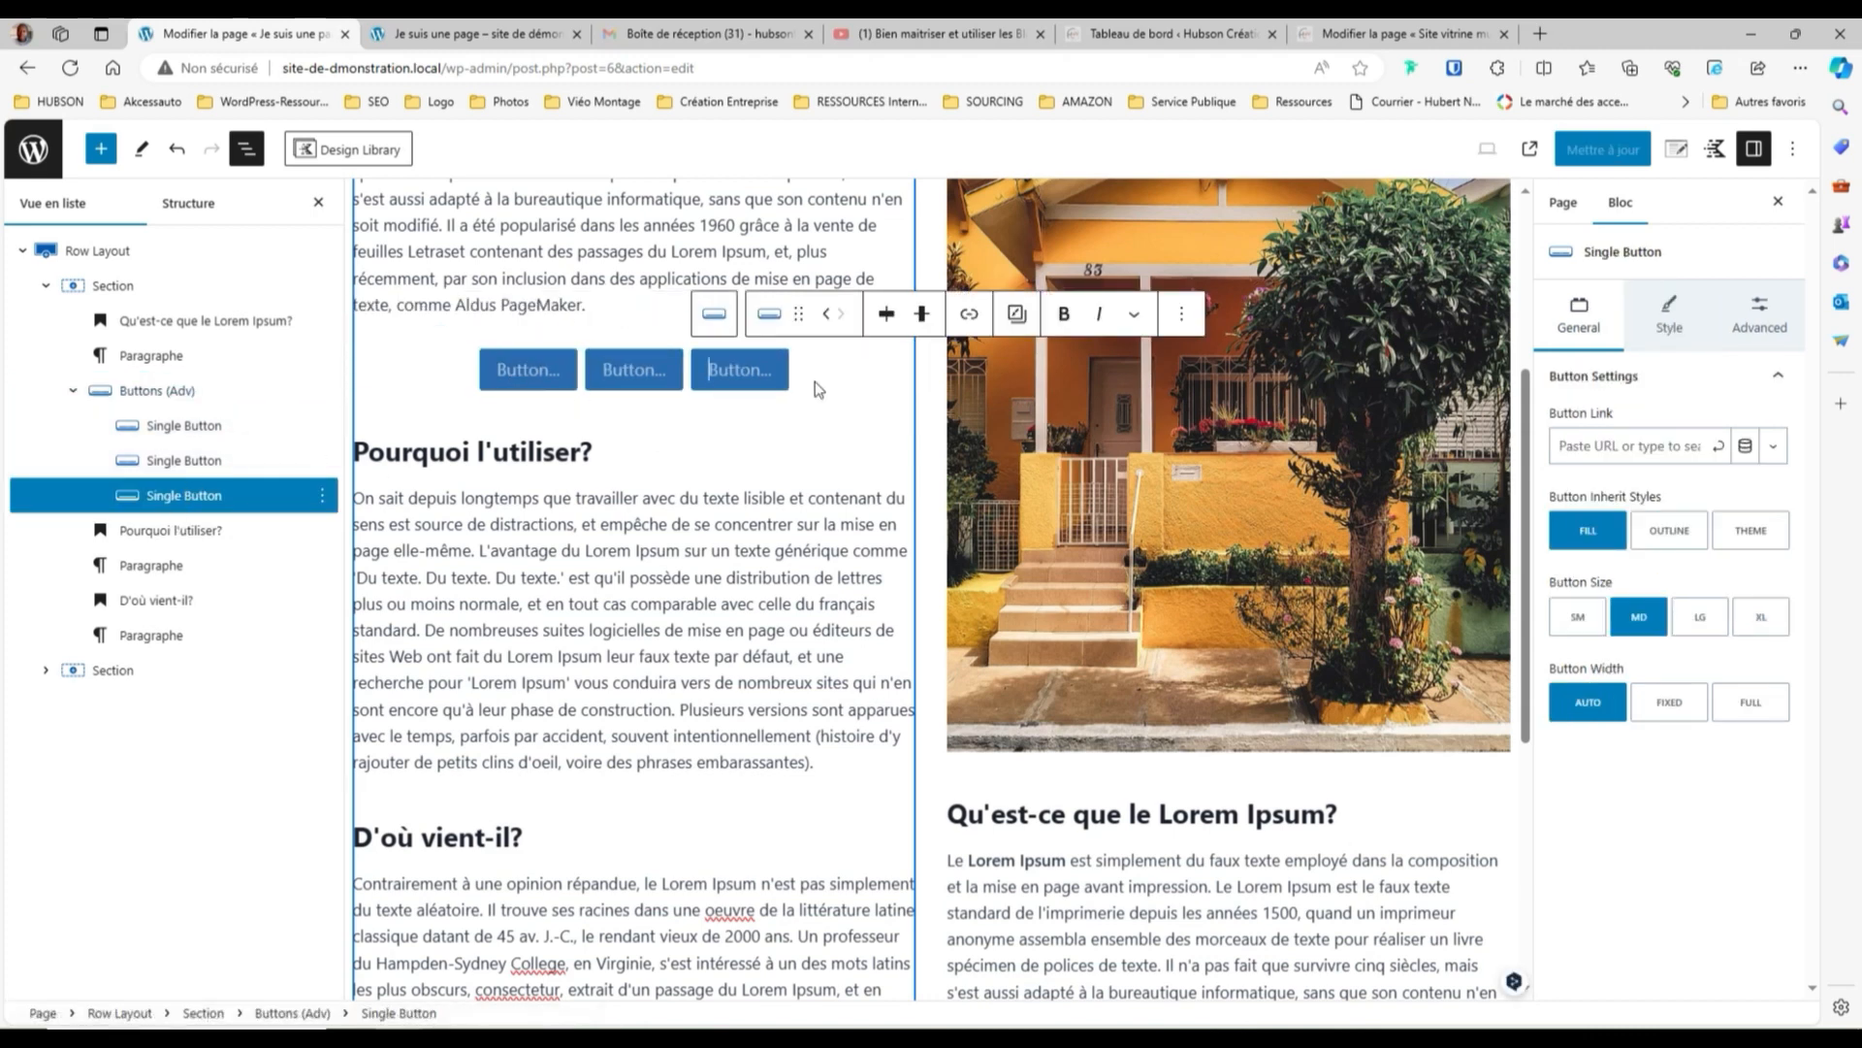
Delete the third Single Button from the Buttons (Adv) block
click(220, 402)
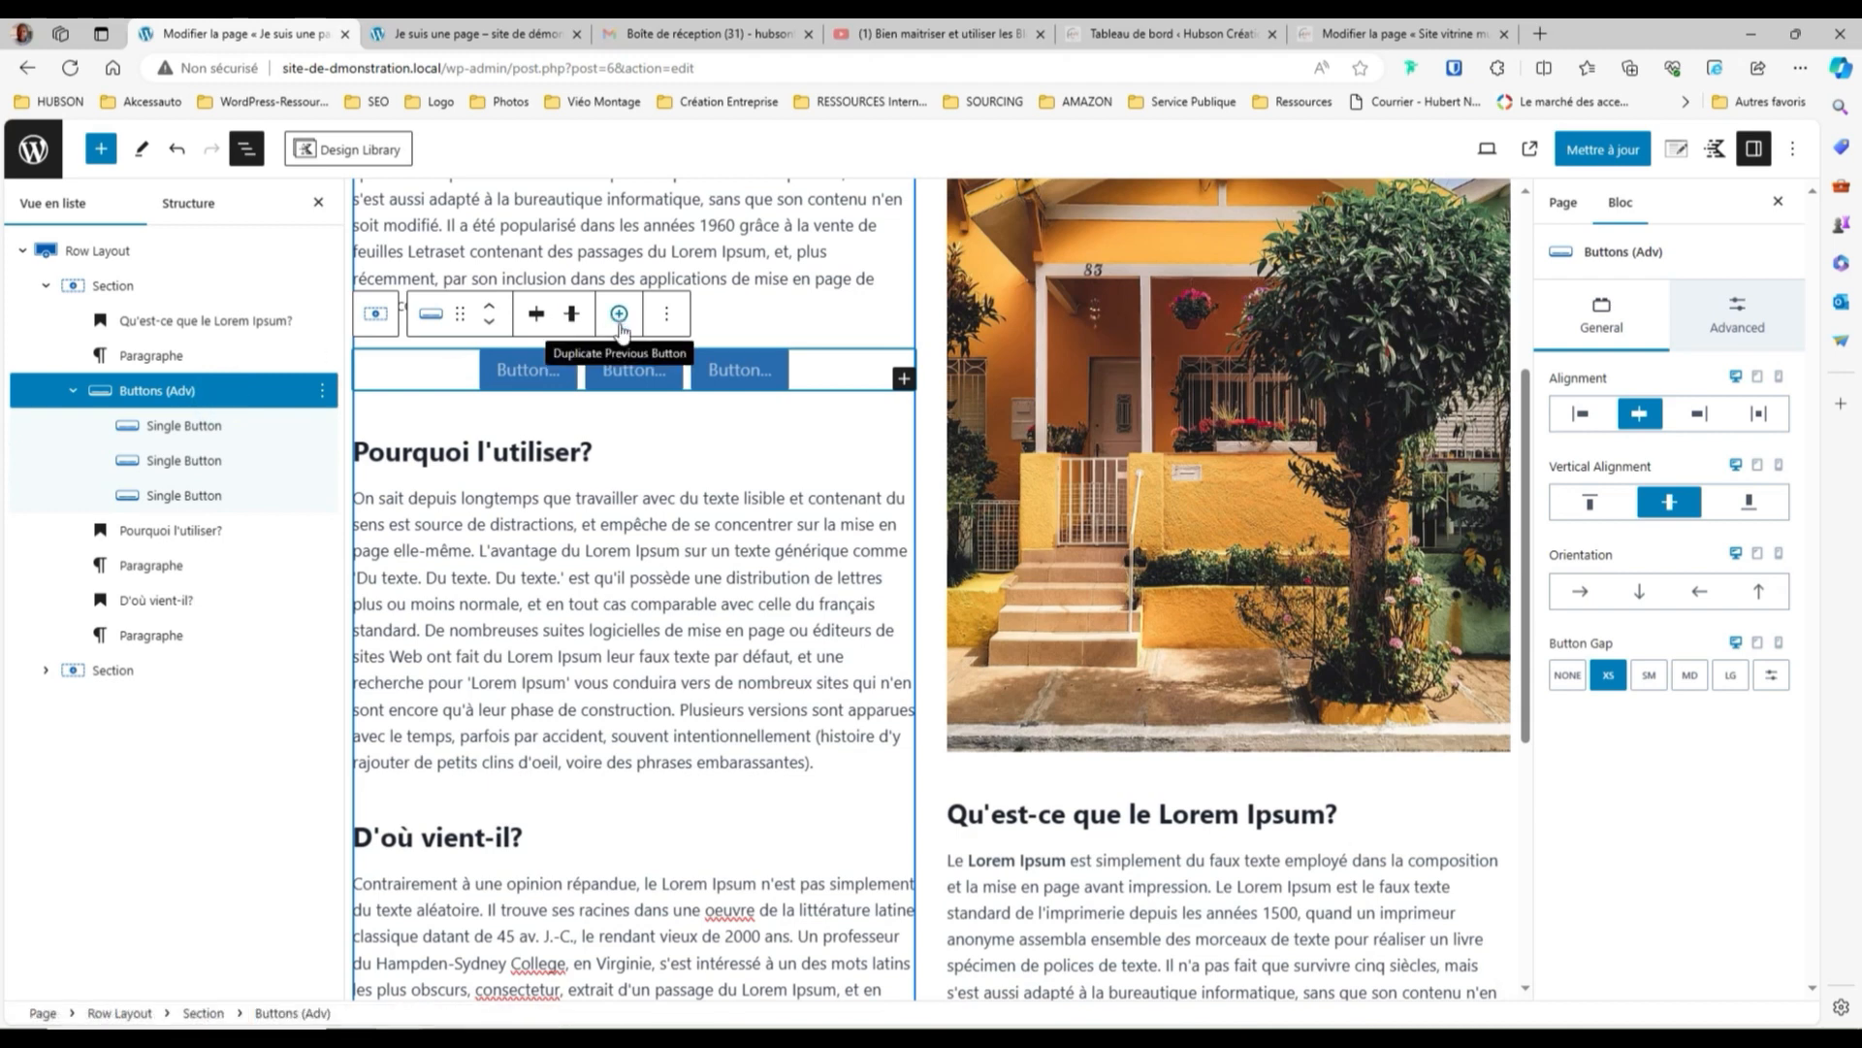
click(323, 497)
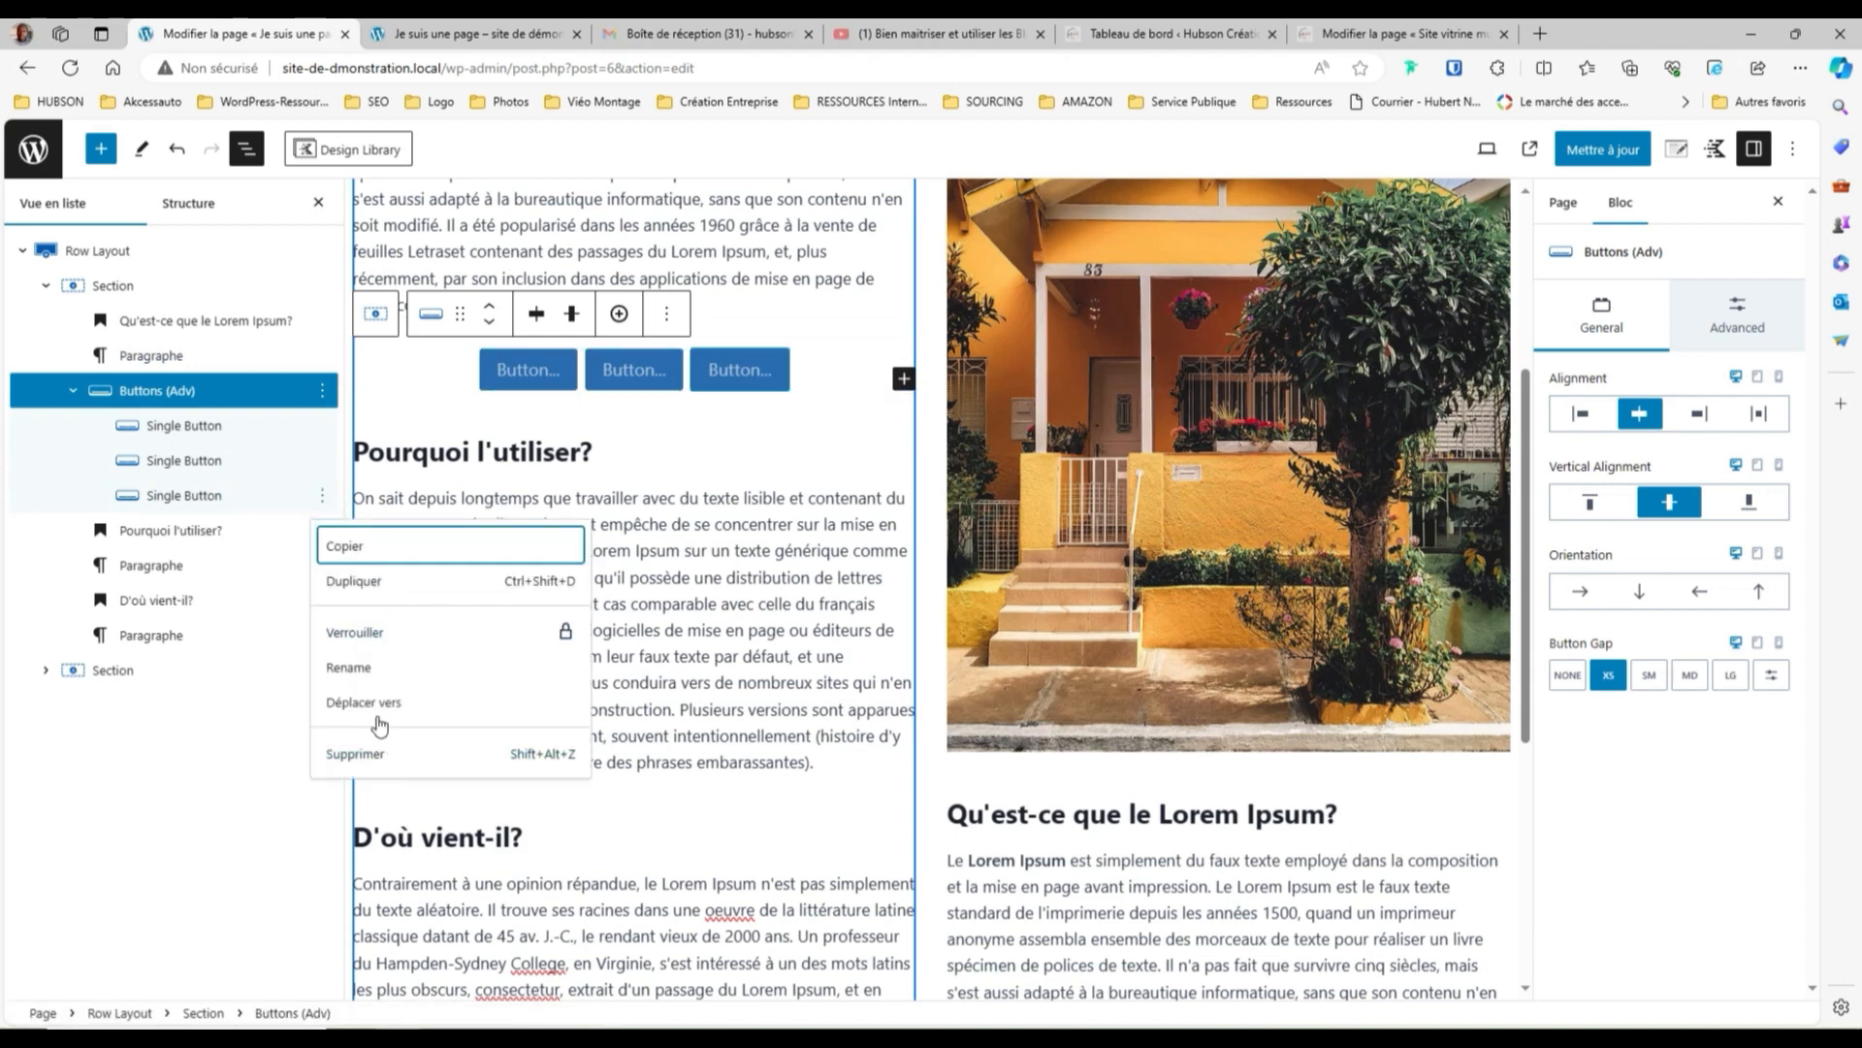
click(395, 755)
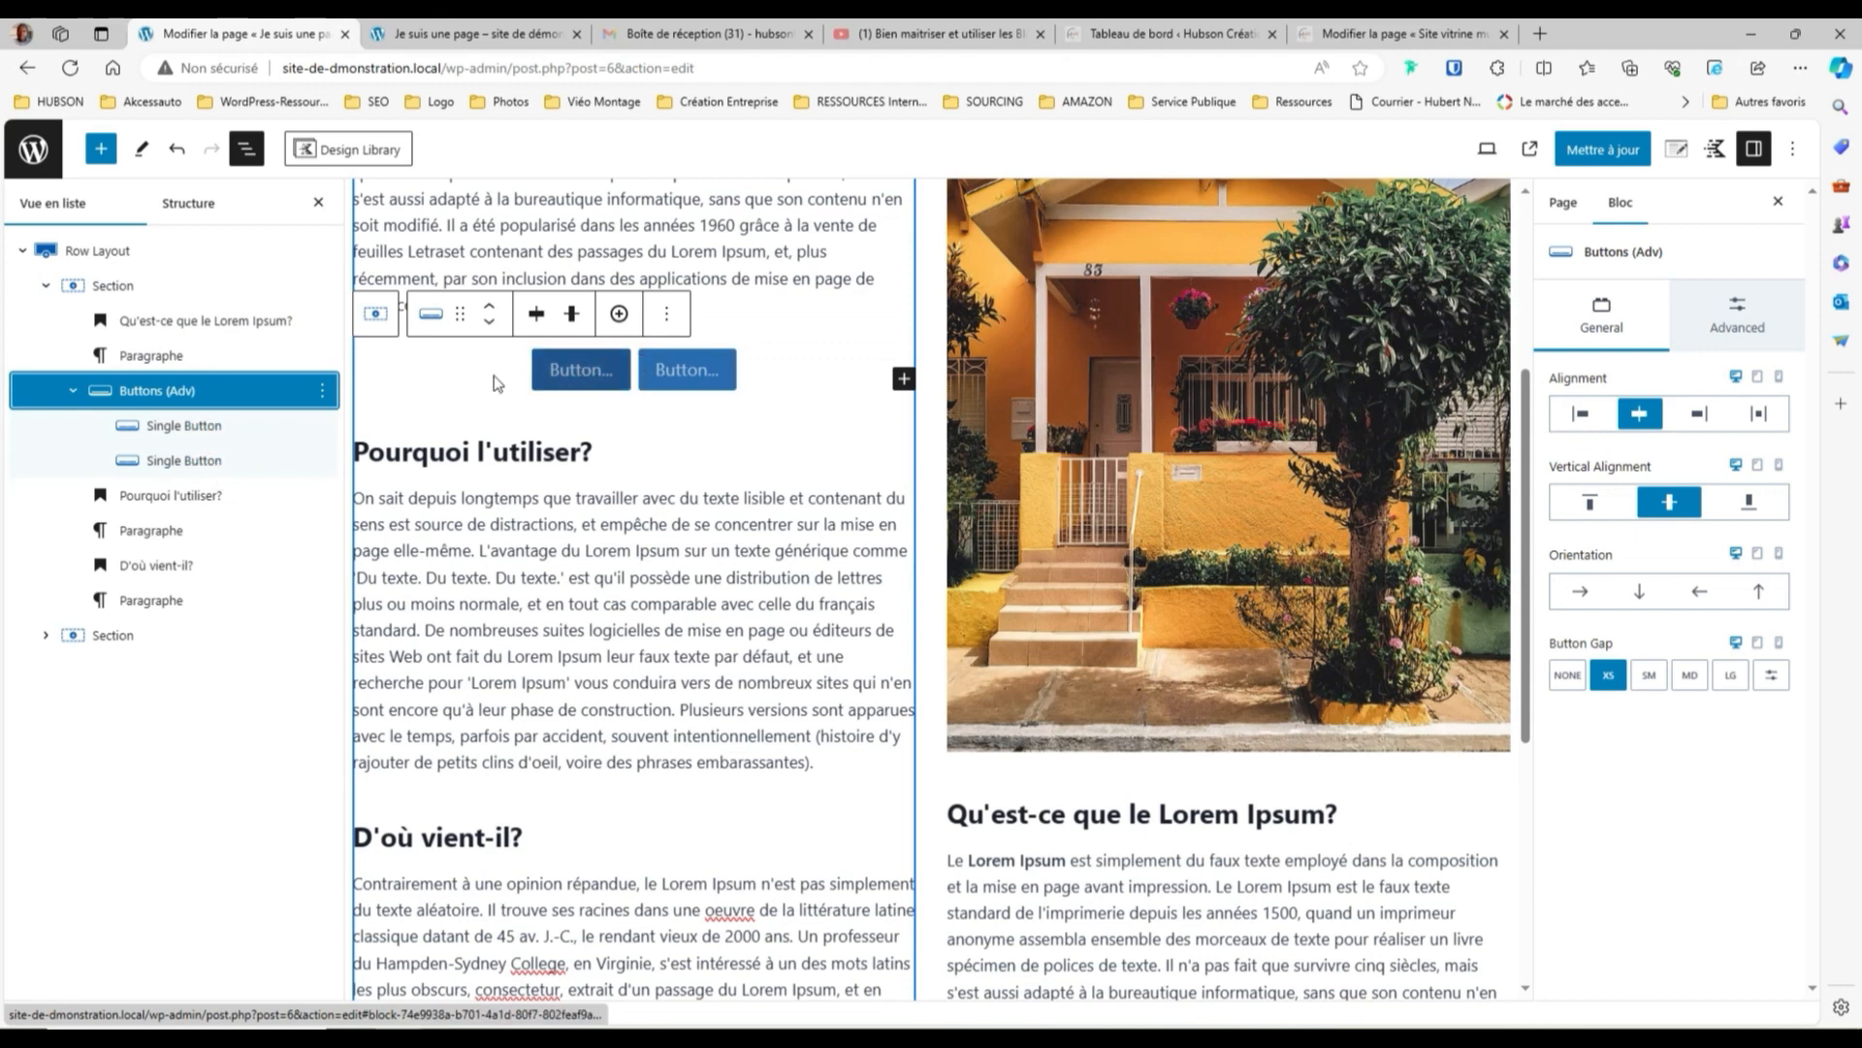
Label the first button "Nous contacter"
click(199, 430)
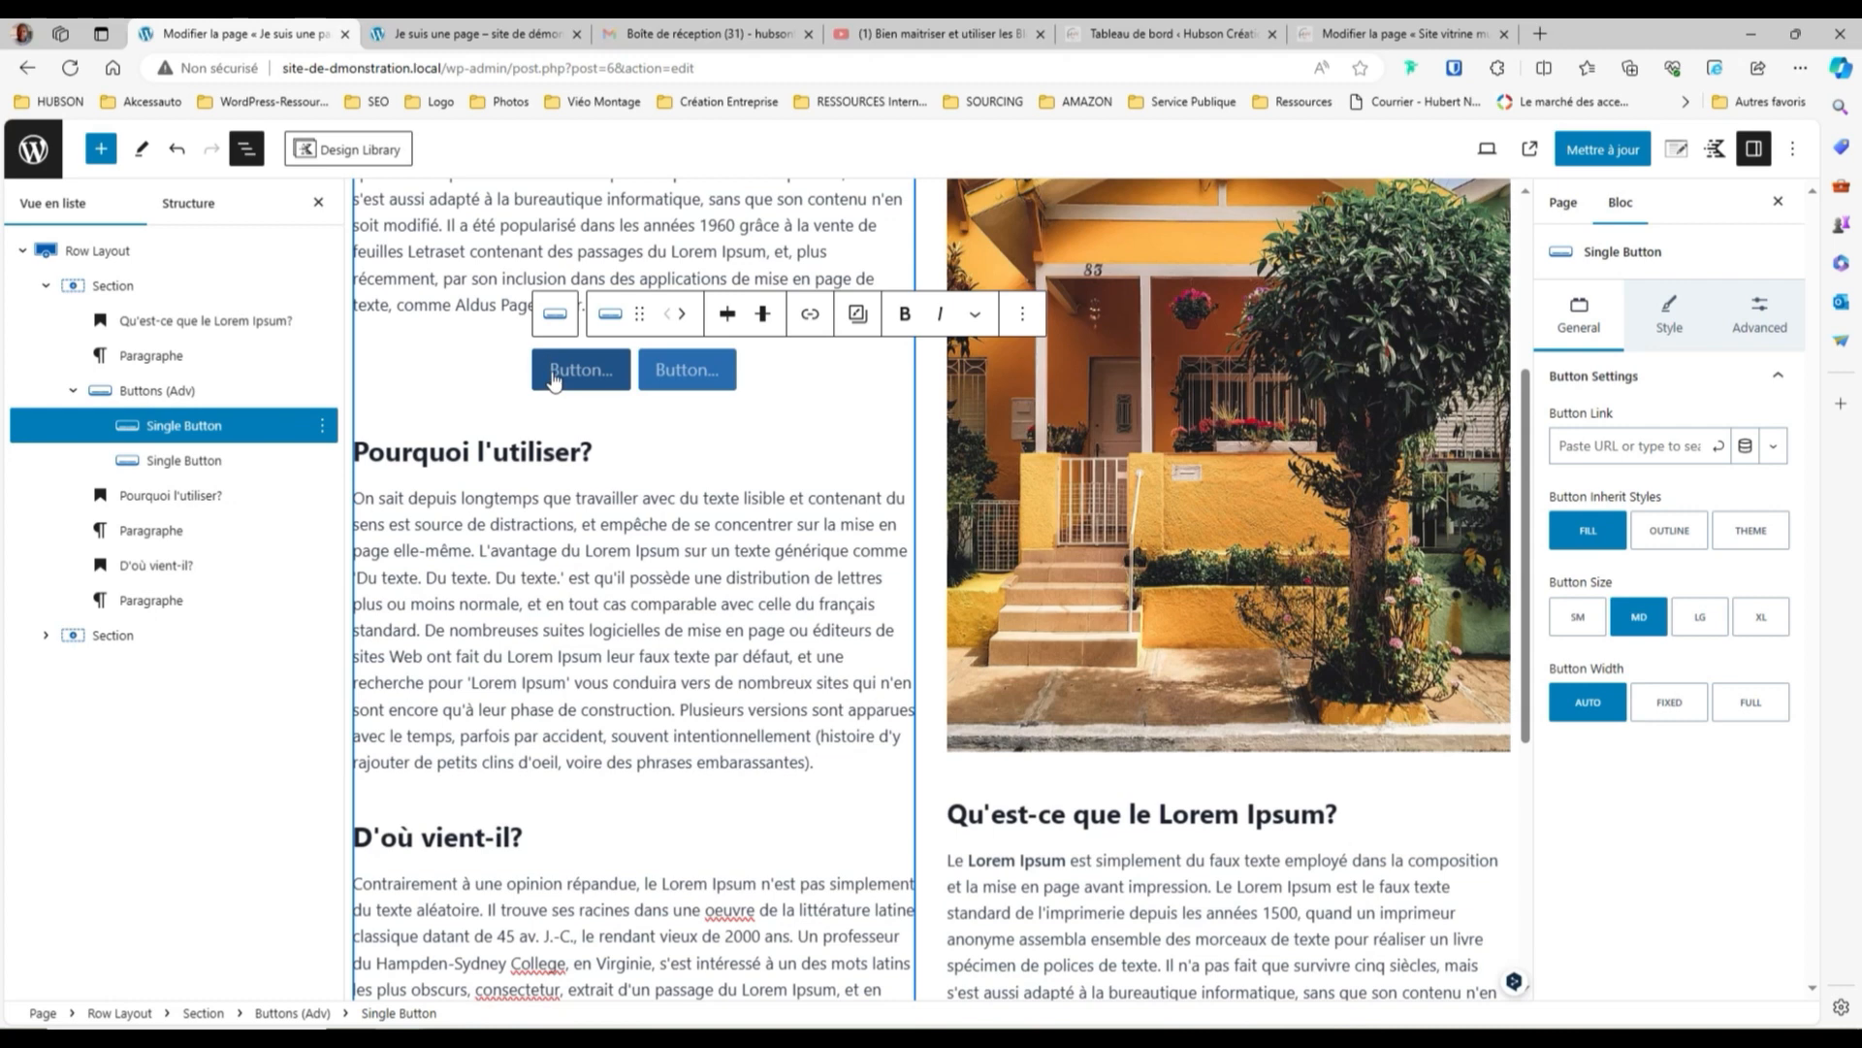
text(nous contacter)
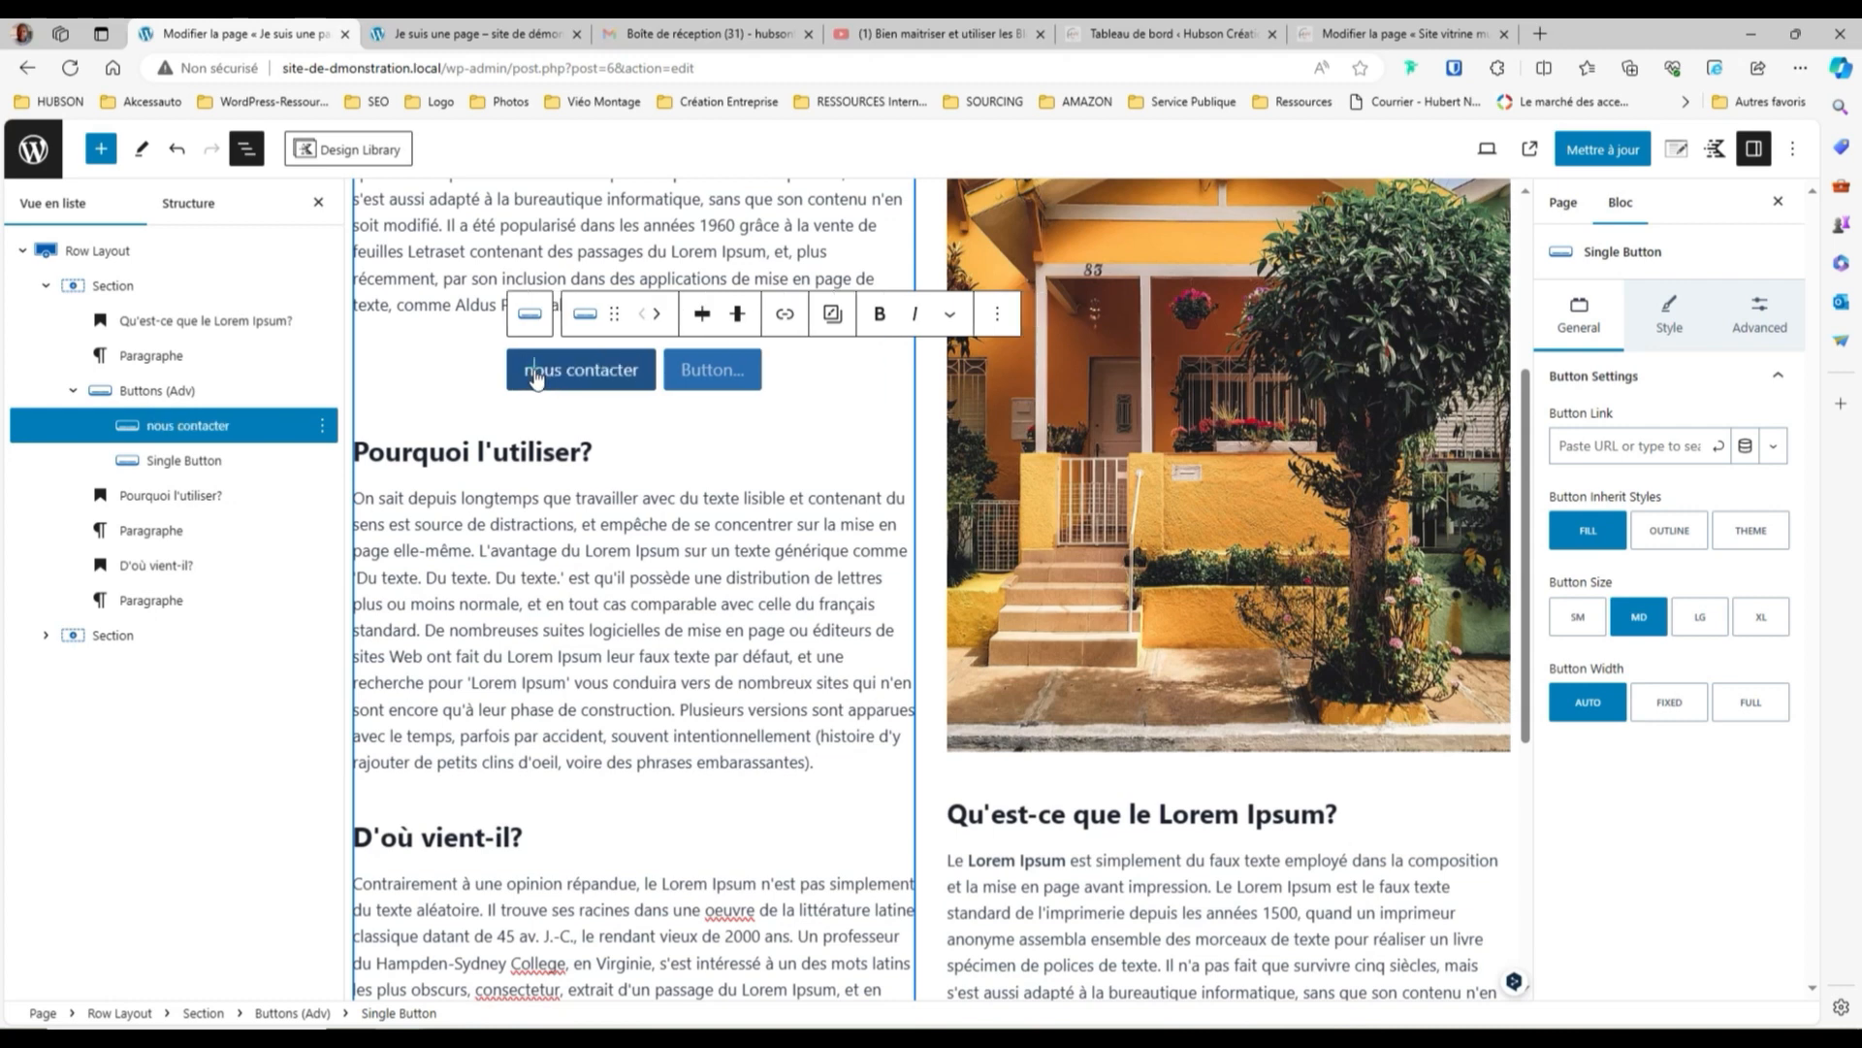
key(BackSpace)
text(N)
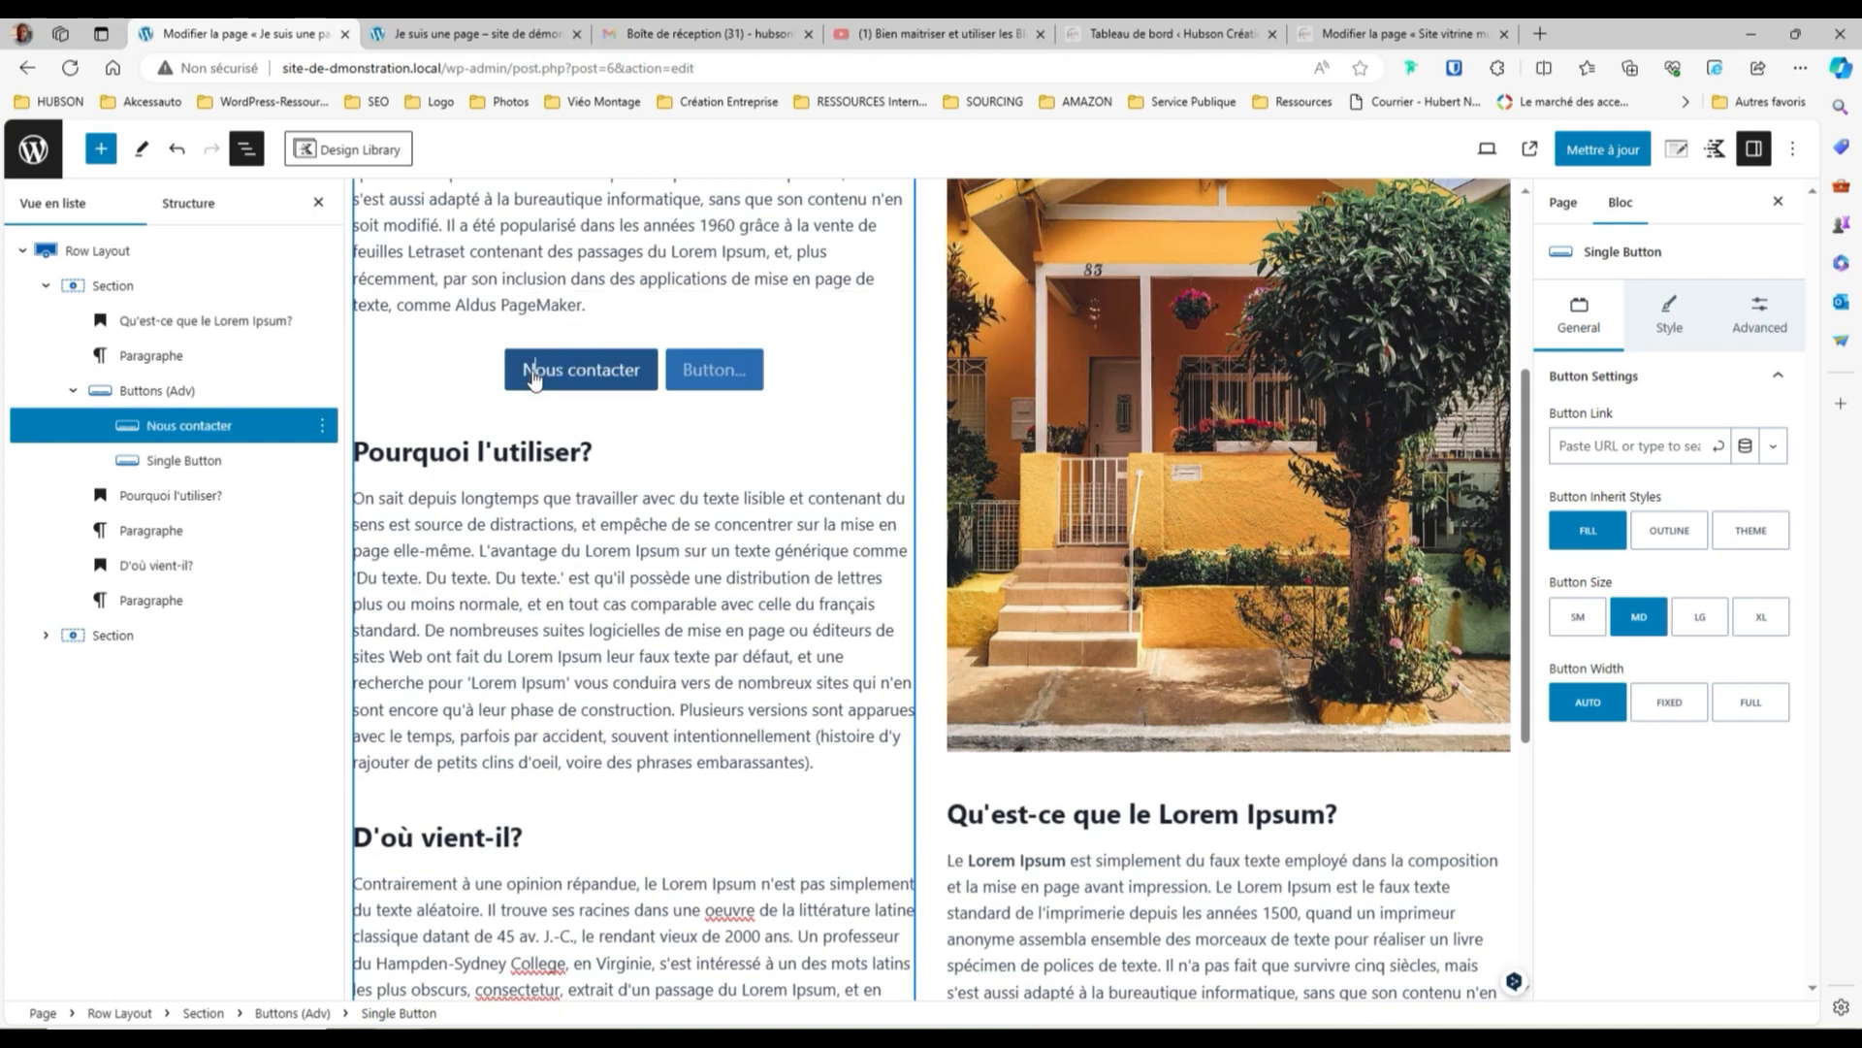
Label the second button "En savoir plus"
click(205, 462)
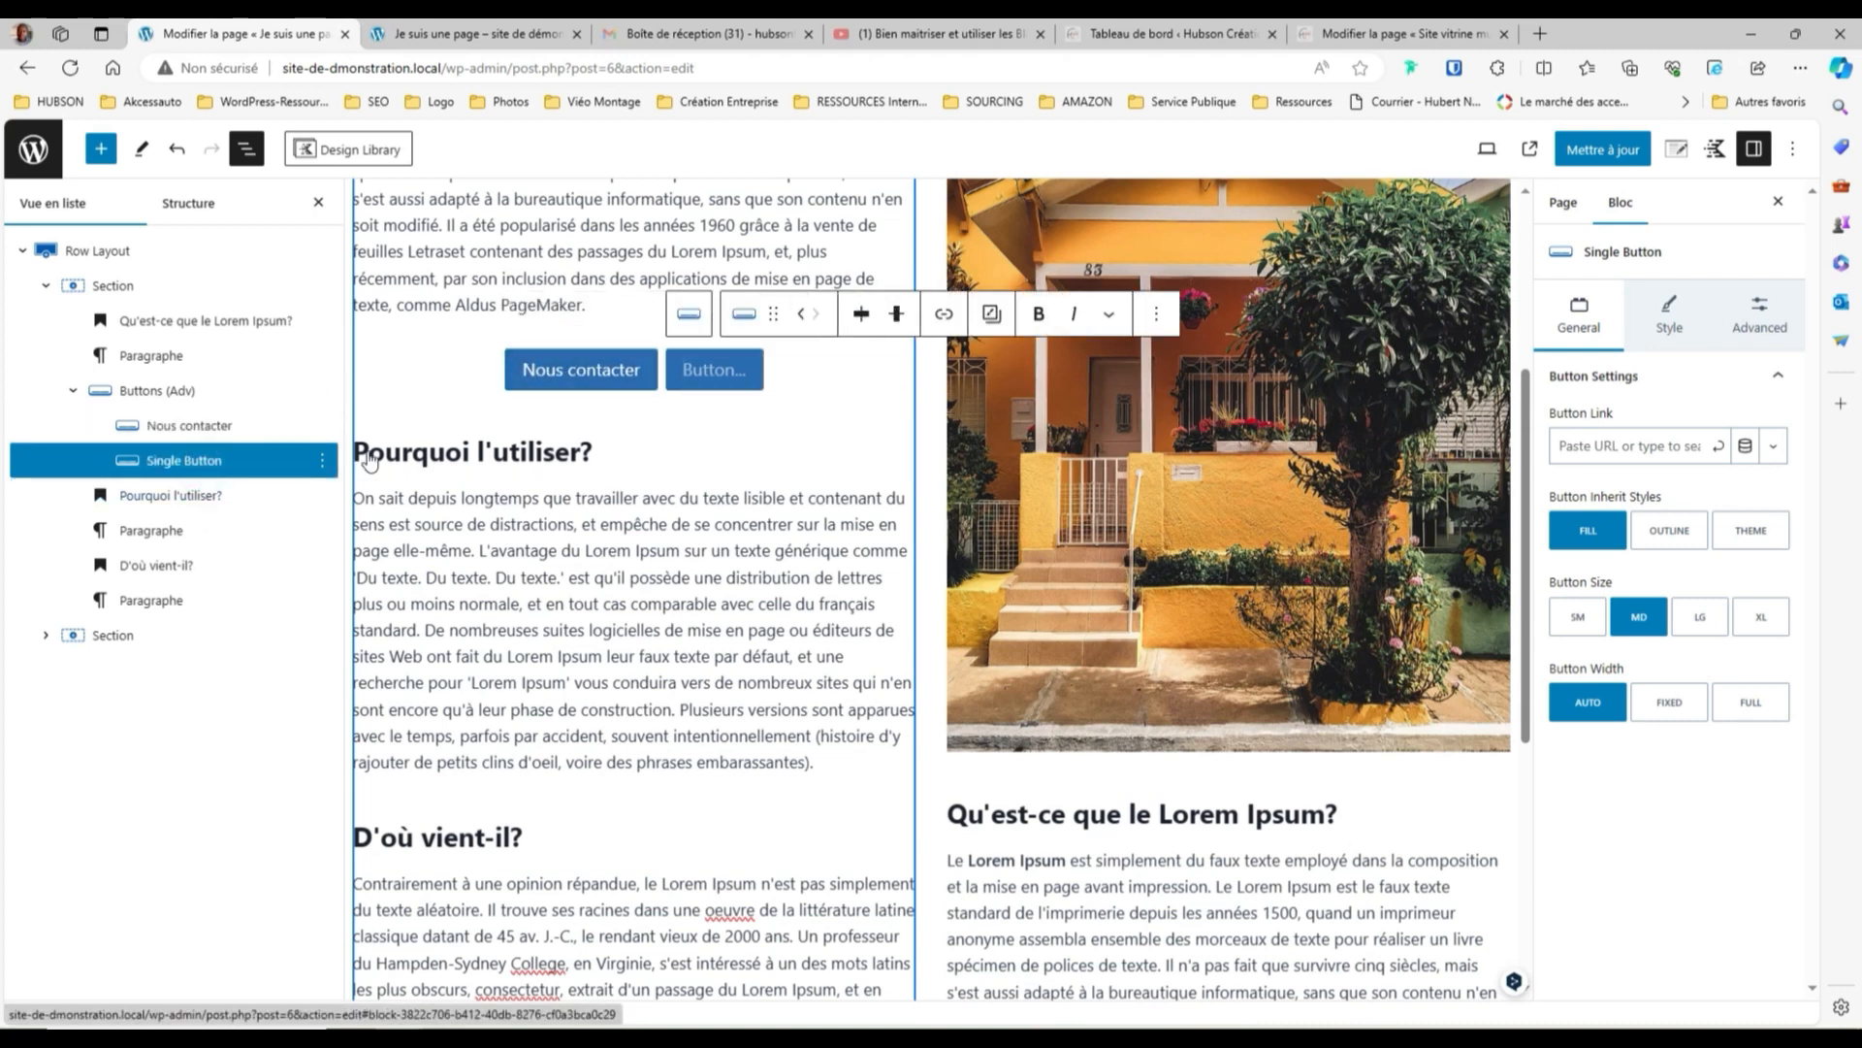
click(718, 379)
text(En sa)
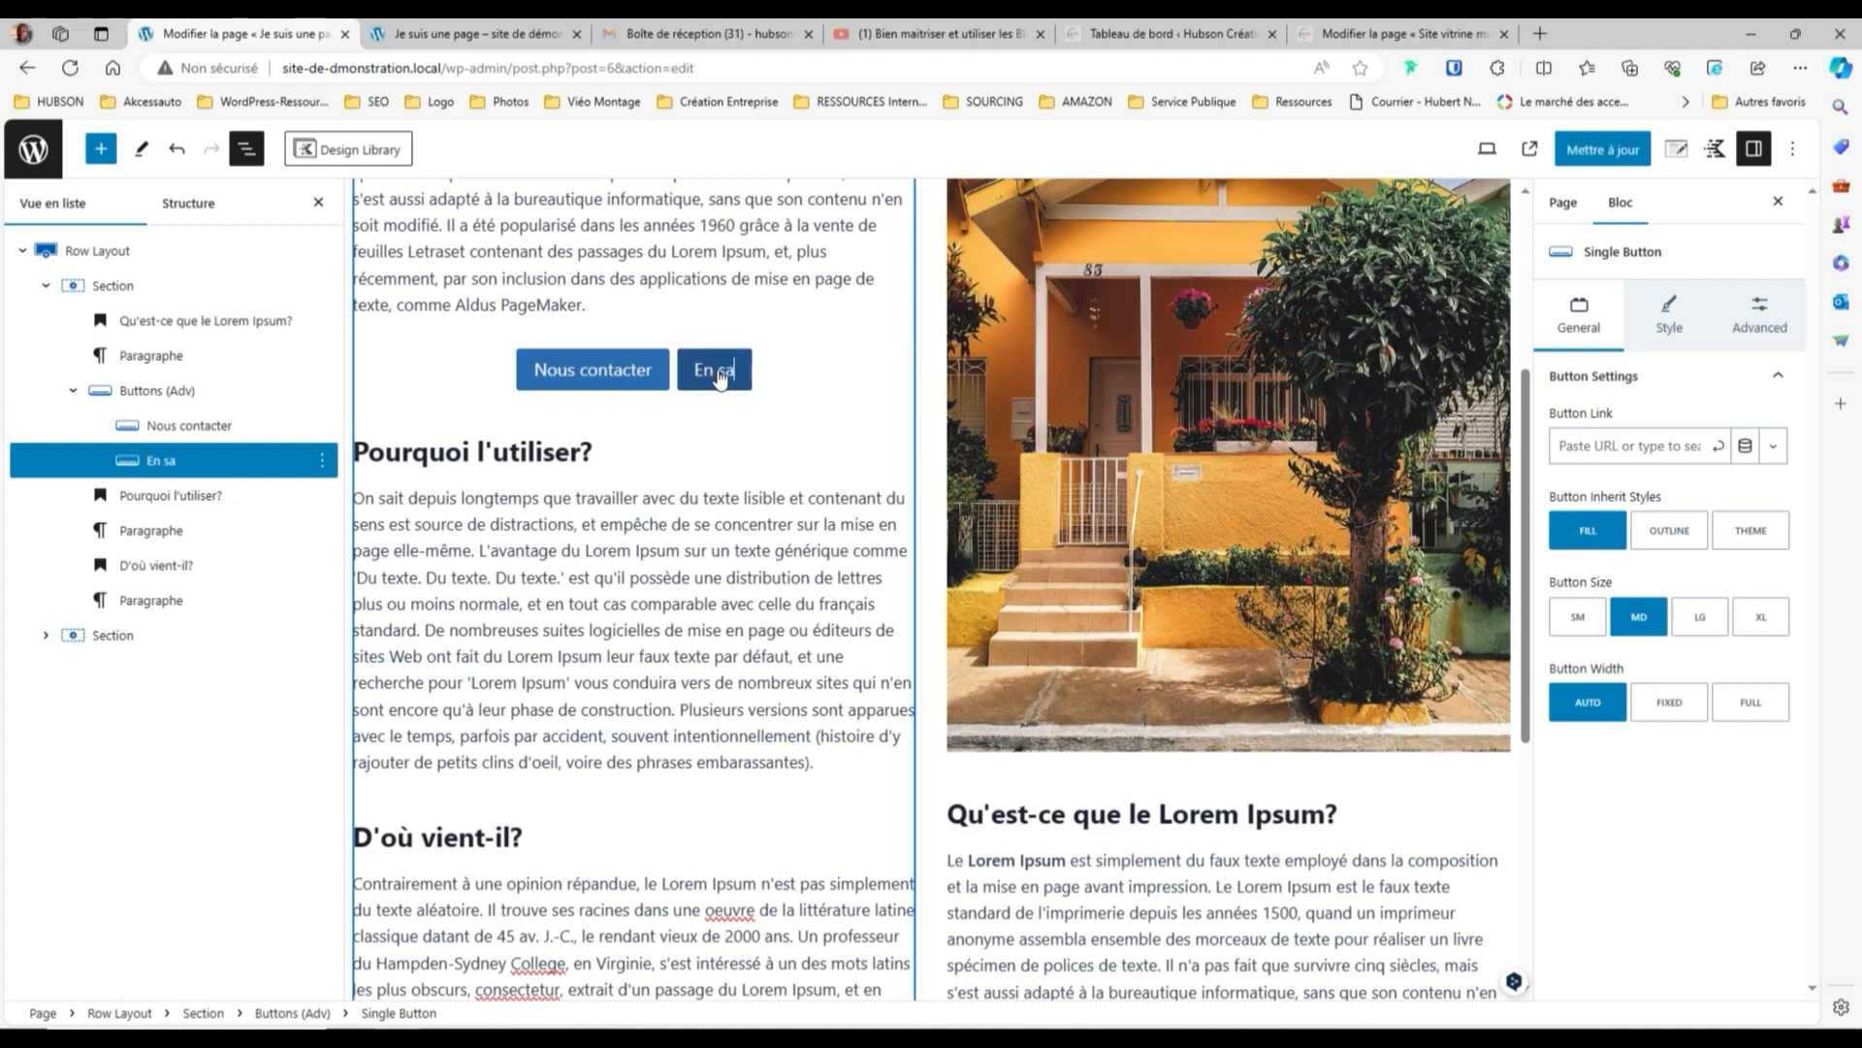
text(voir plus)
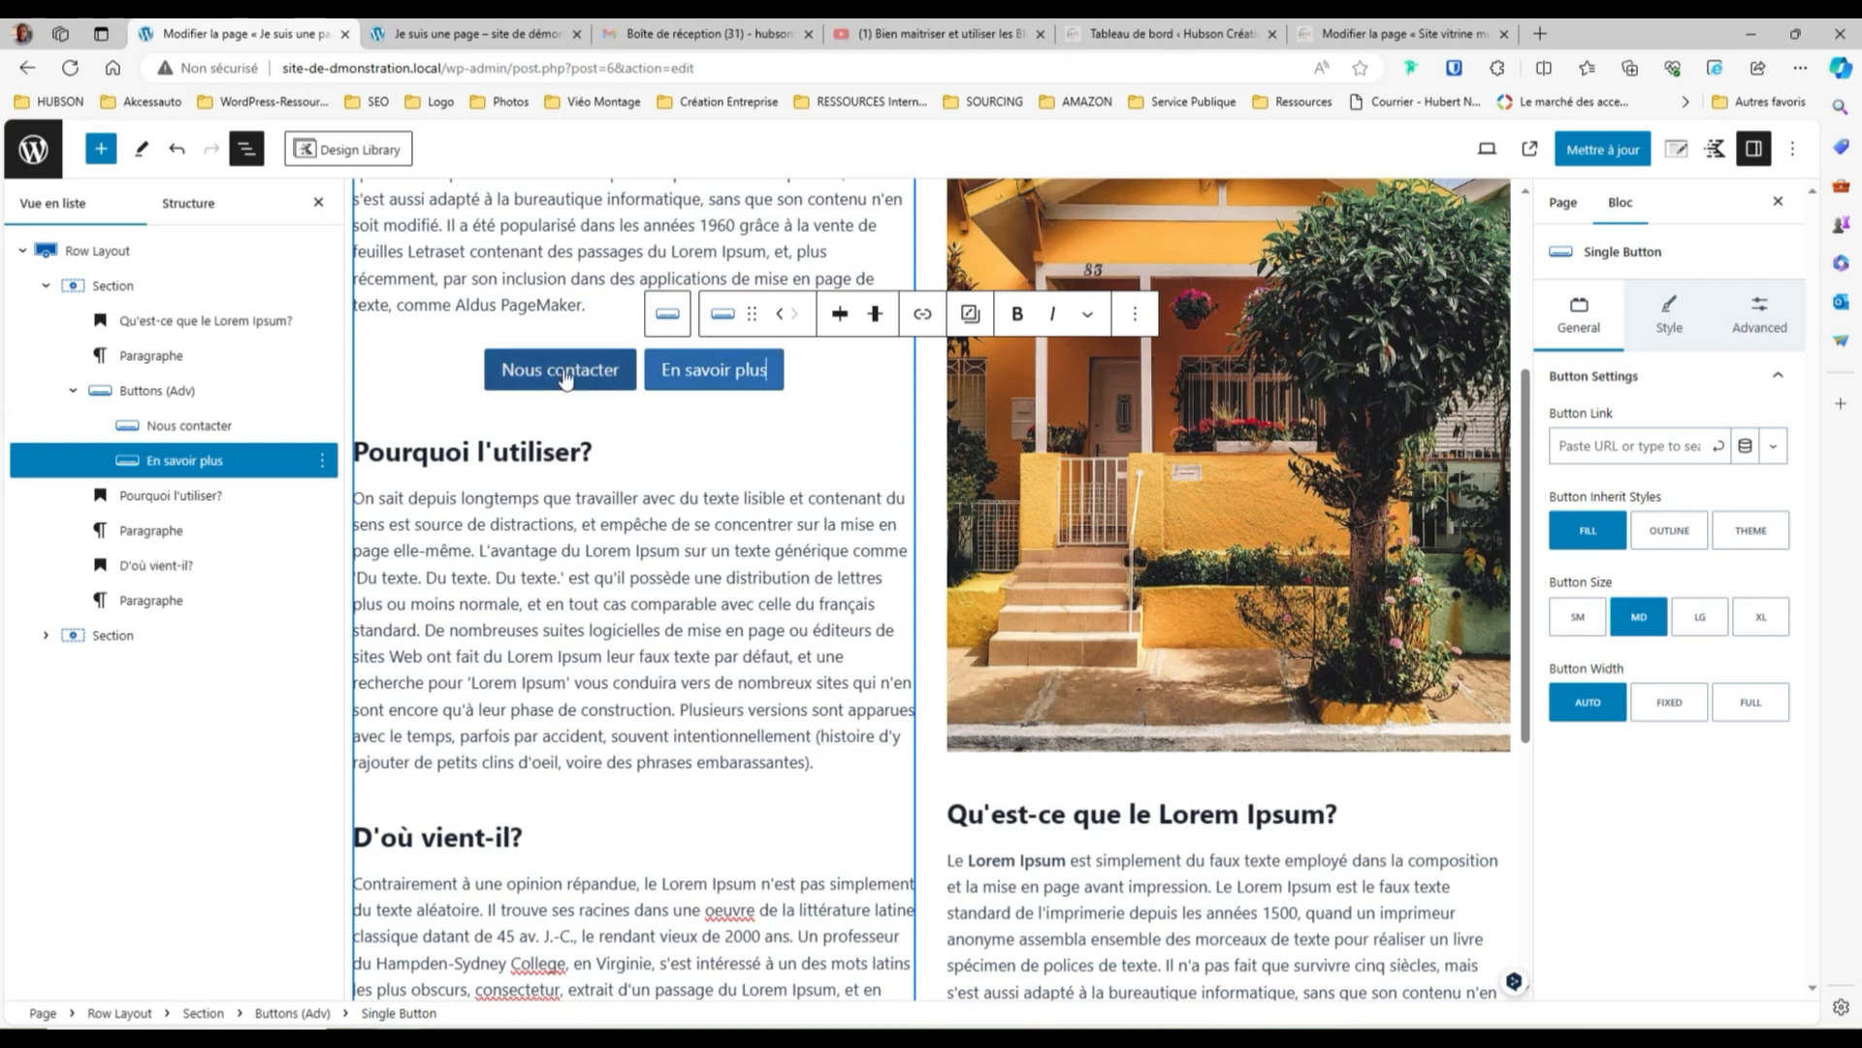
Try left, center, right and space-between alignment on the Buttons (Adv) block, ending with center alignment
click(152, 392)
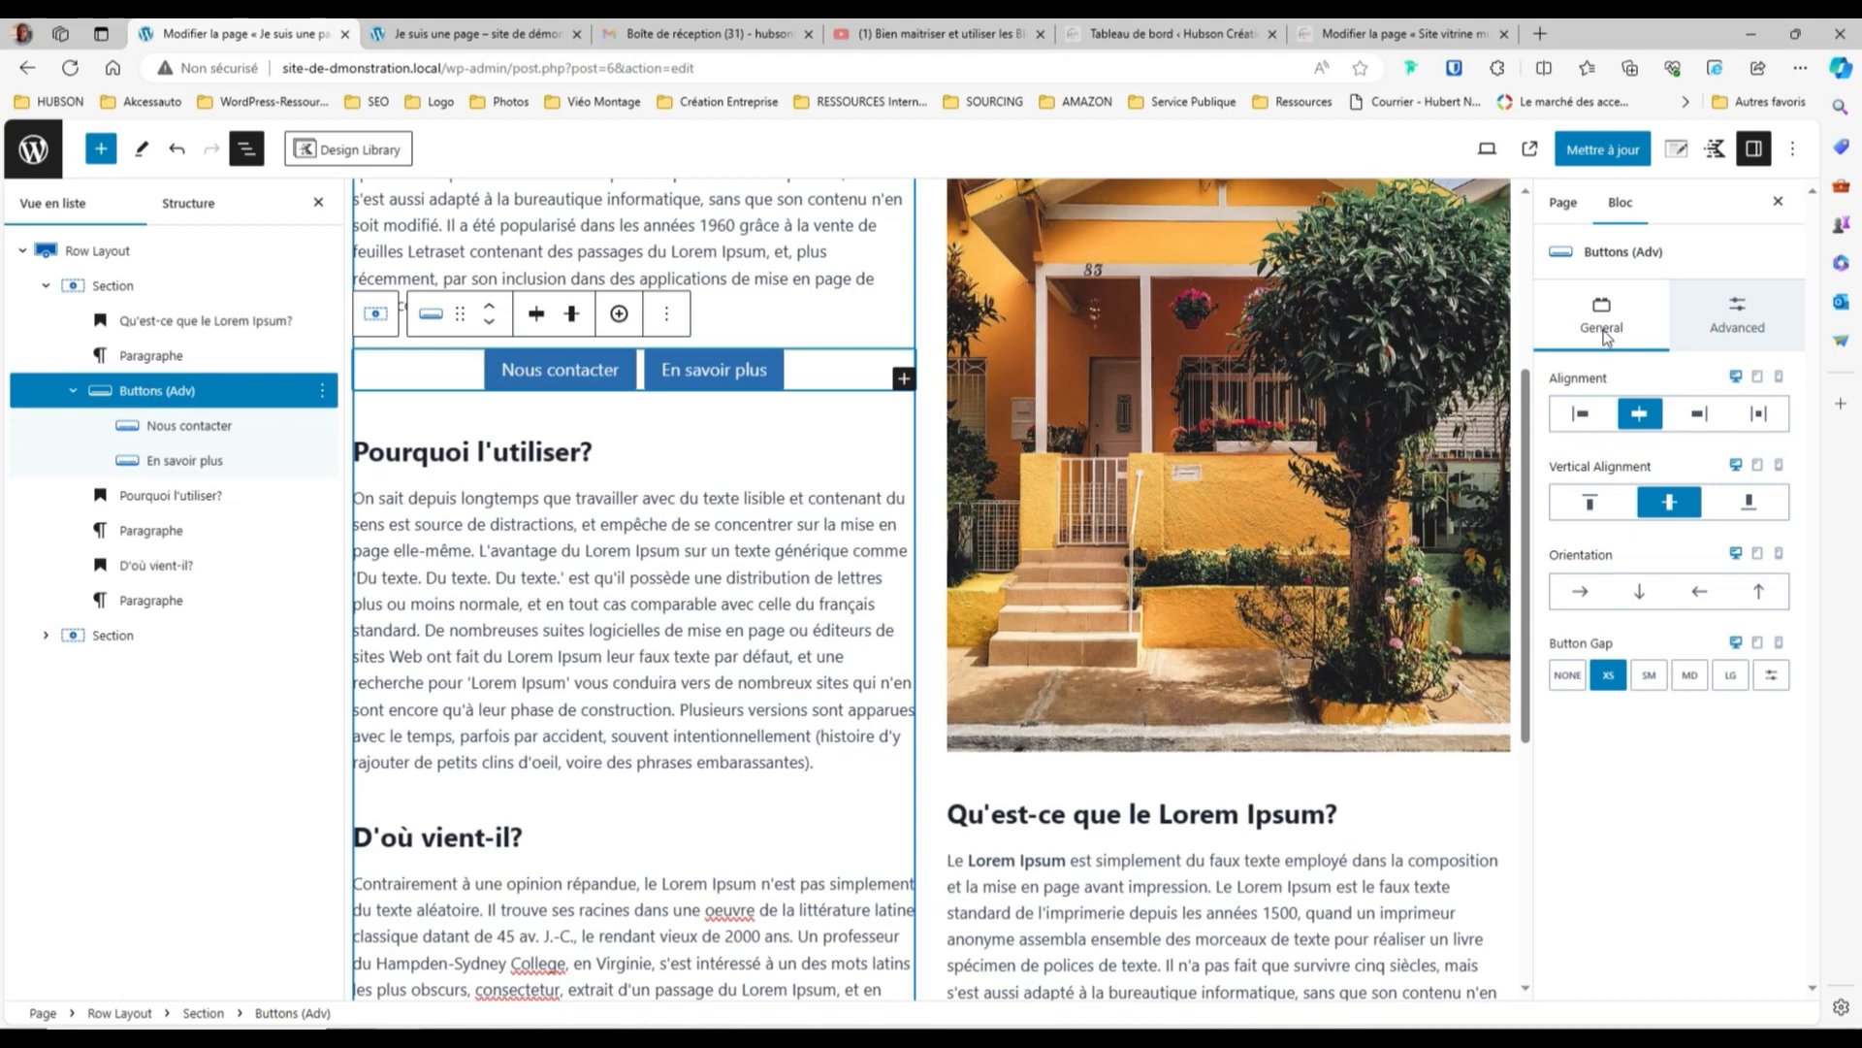
click(1581, 414)
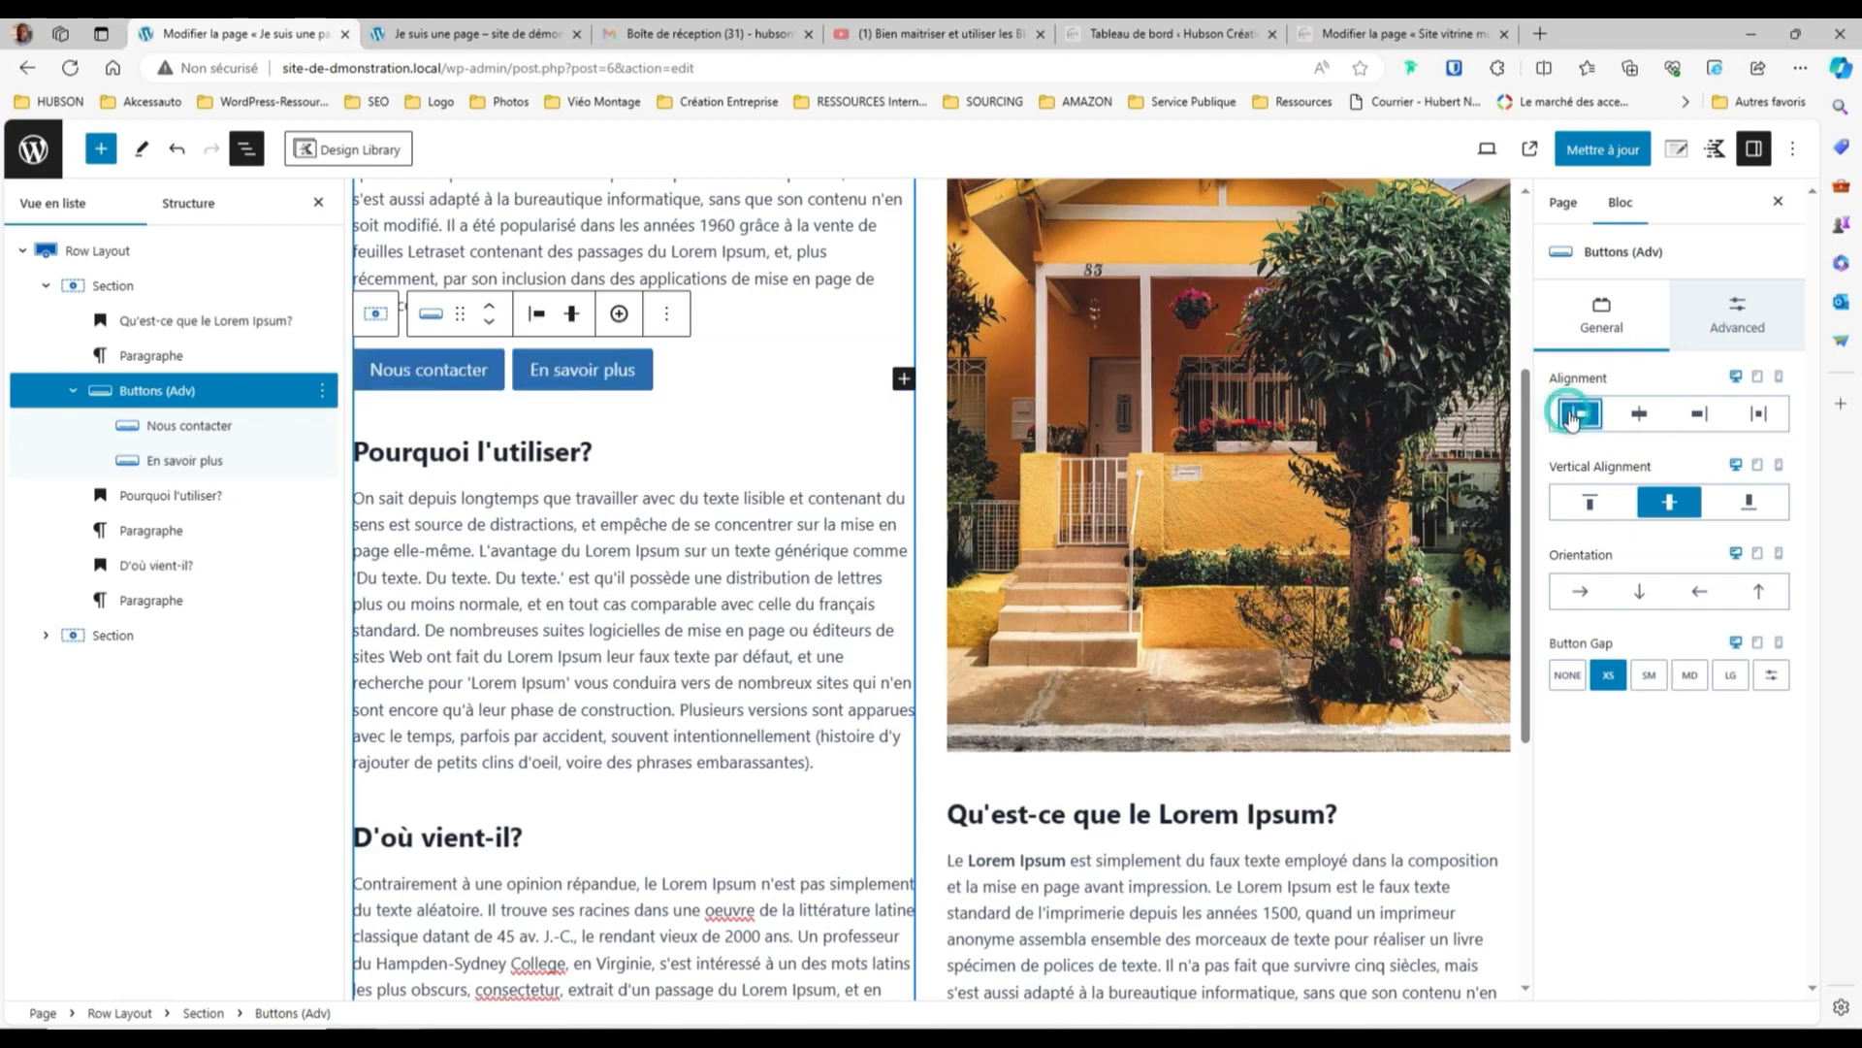
click(1640, 413)
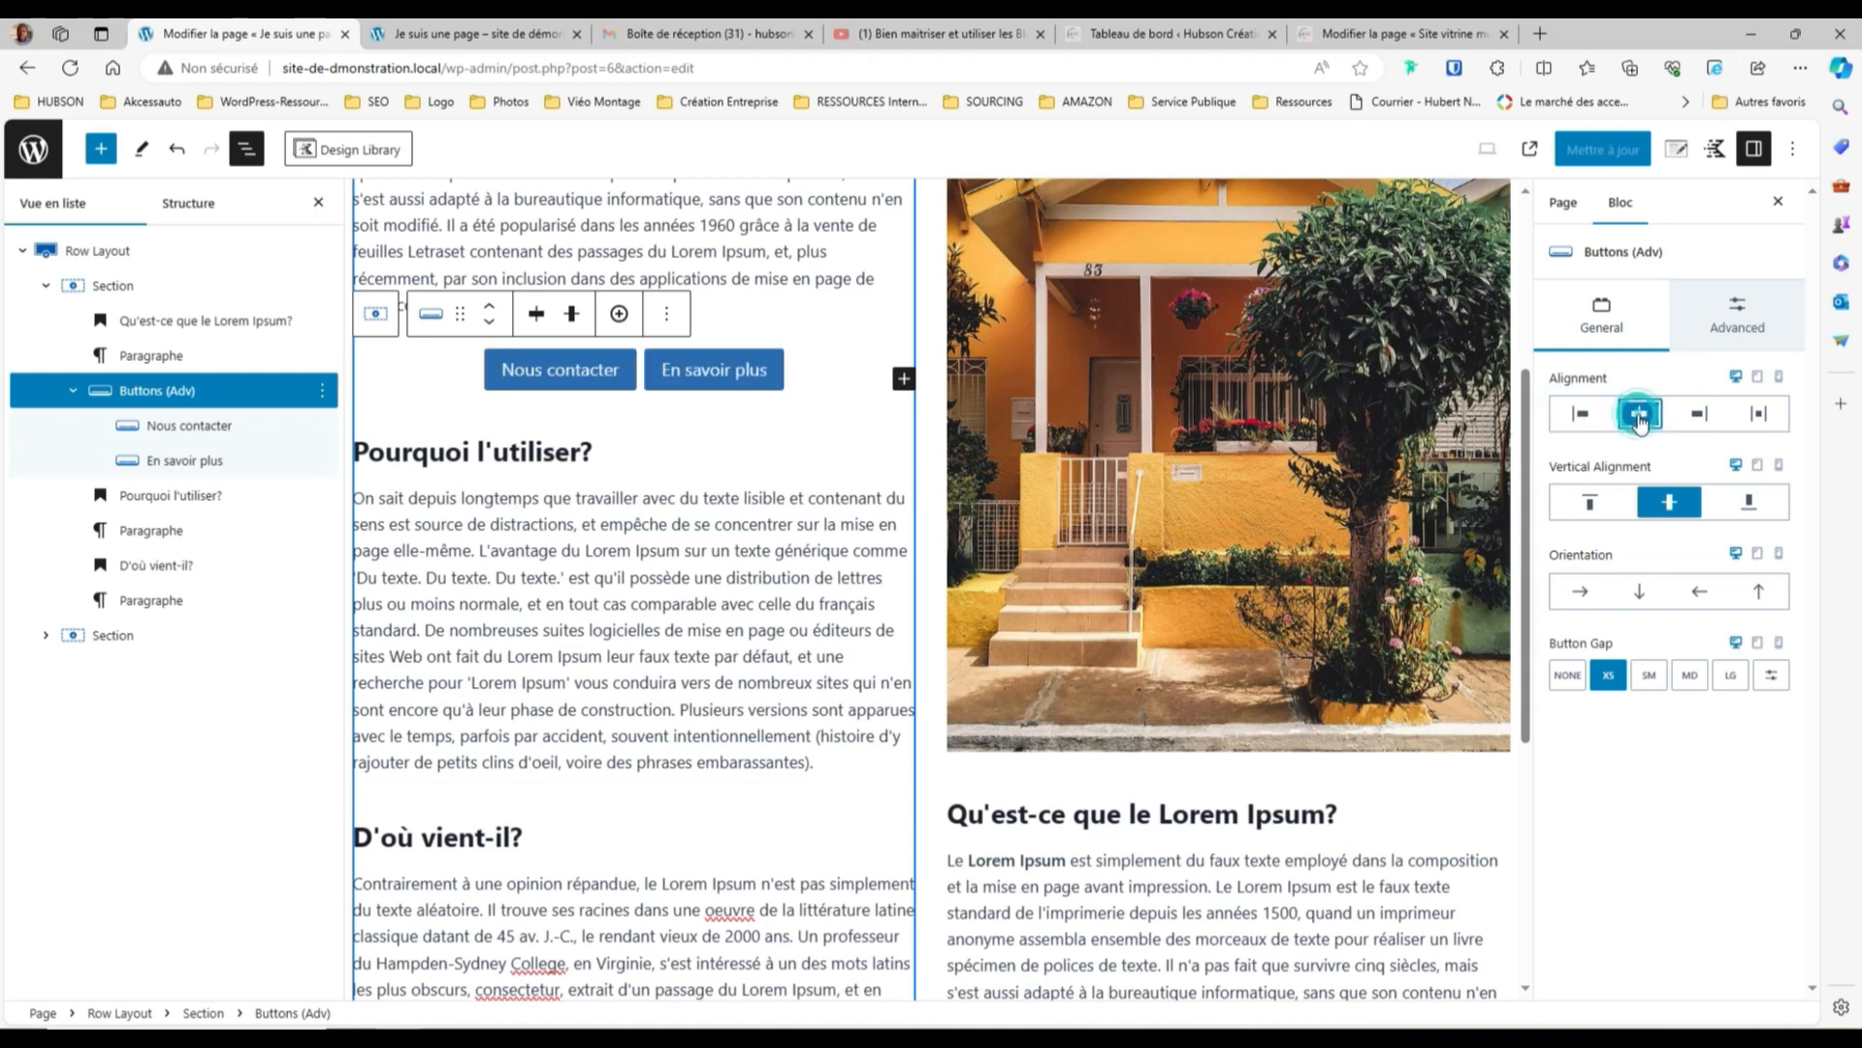
click(1698, 415)
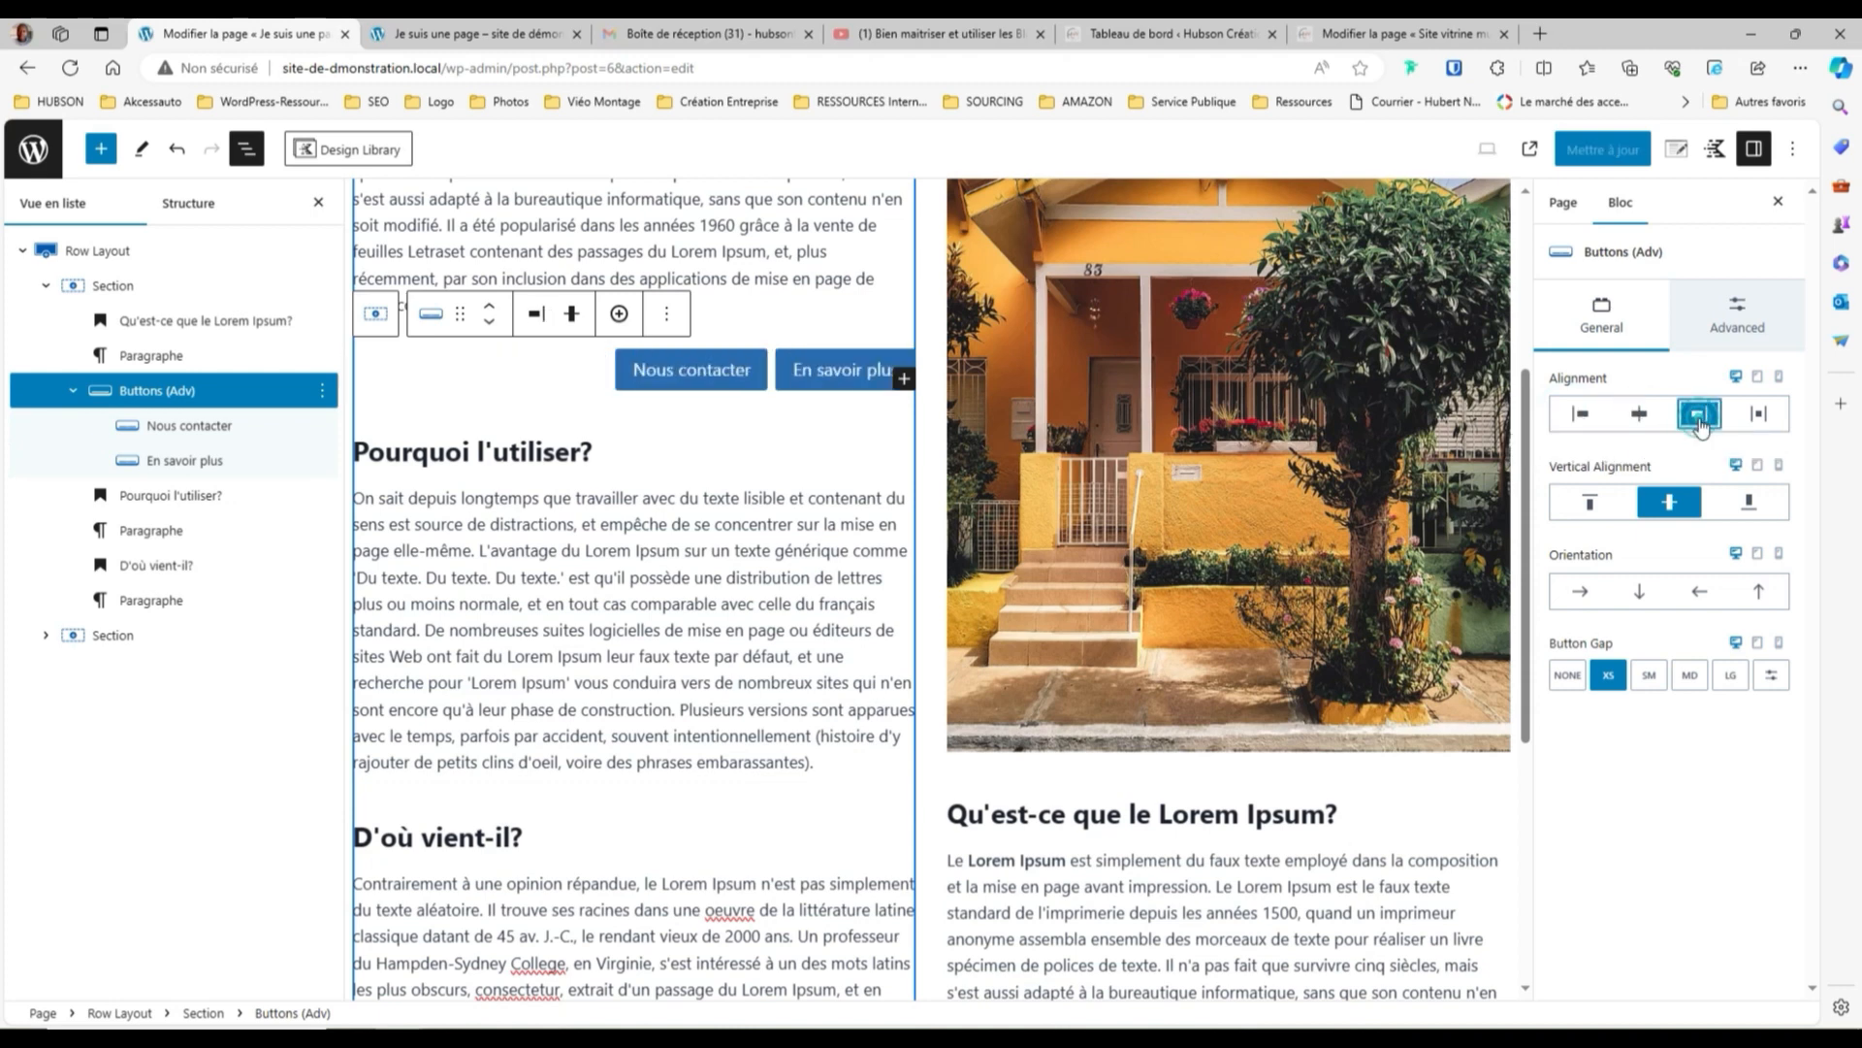
click(1759, 414)
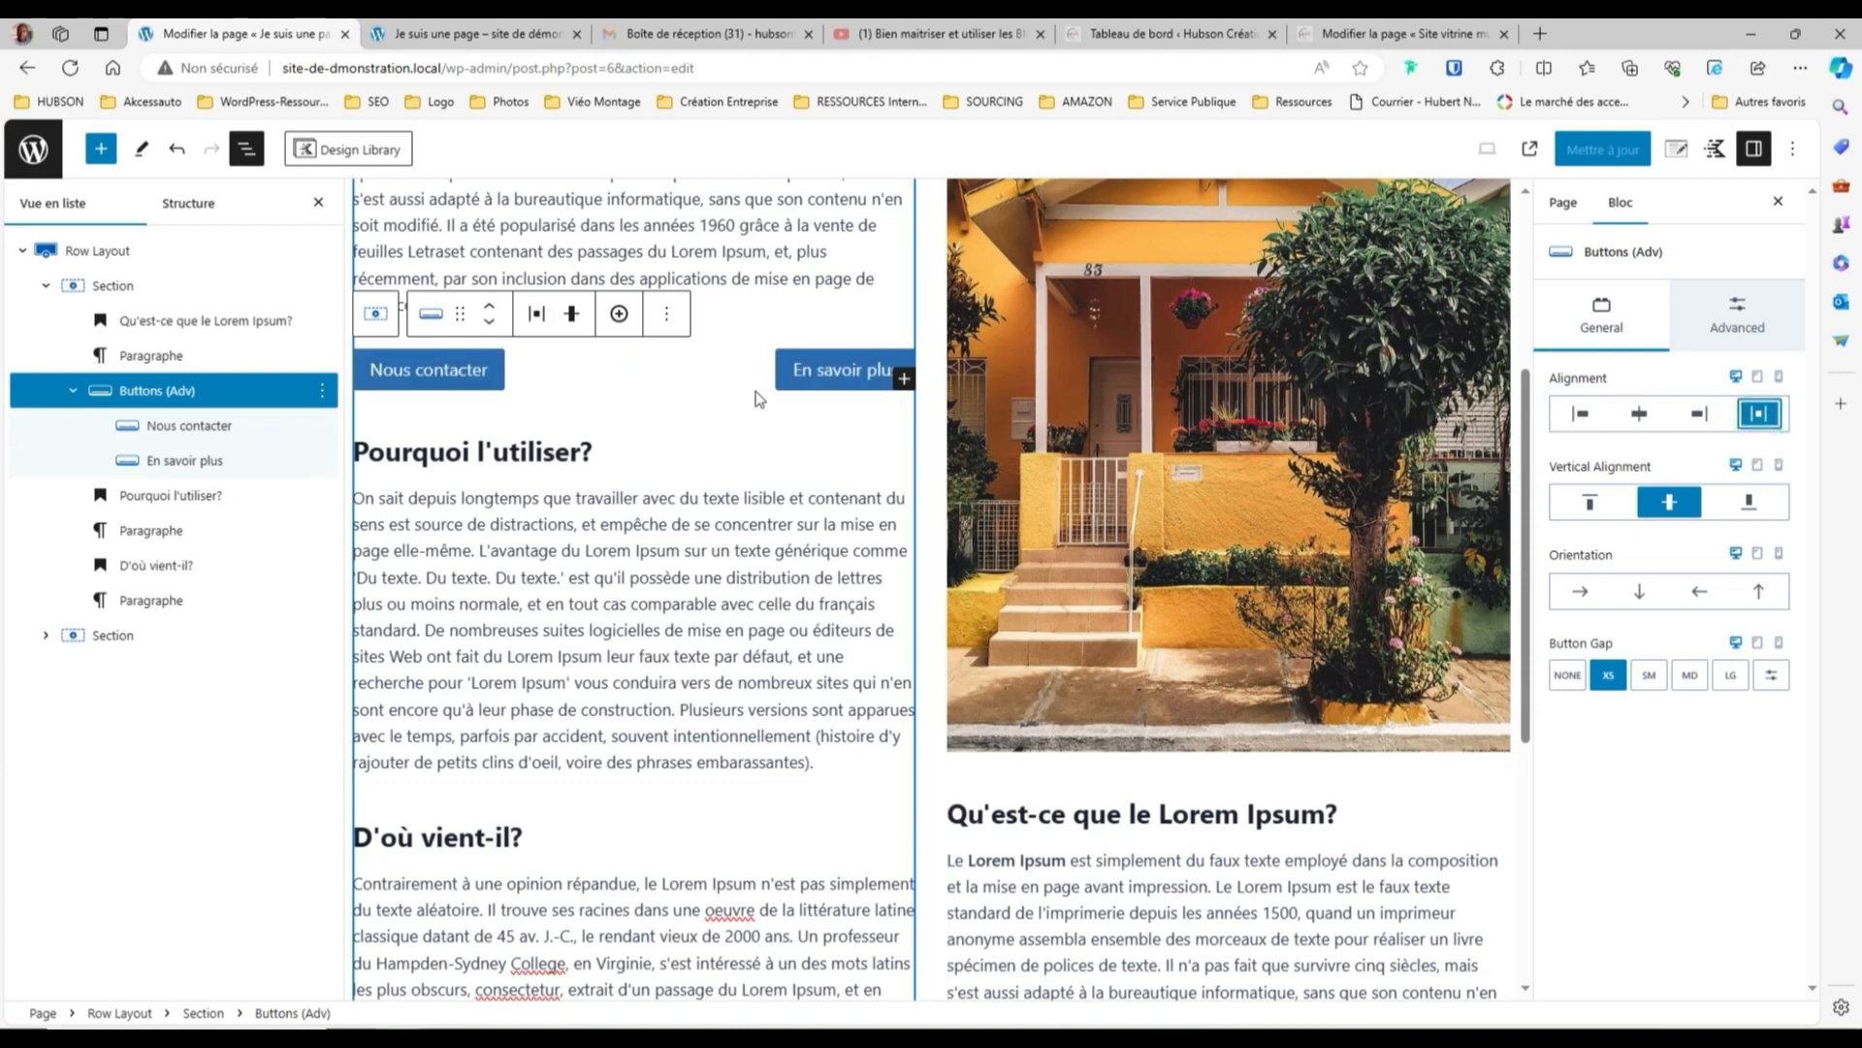
click(1639, 414)
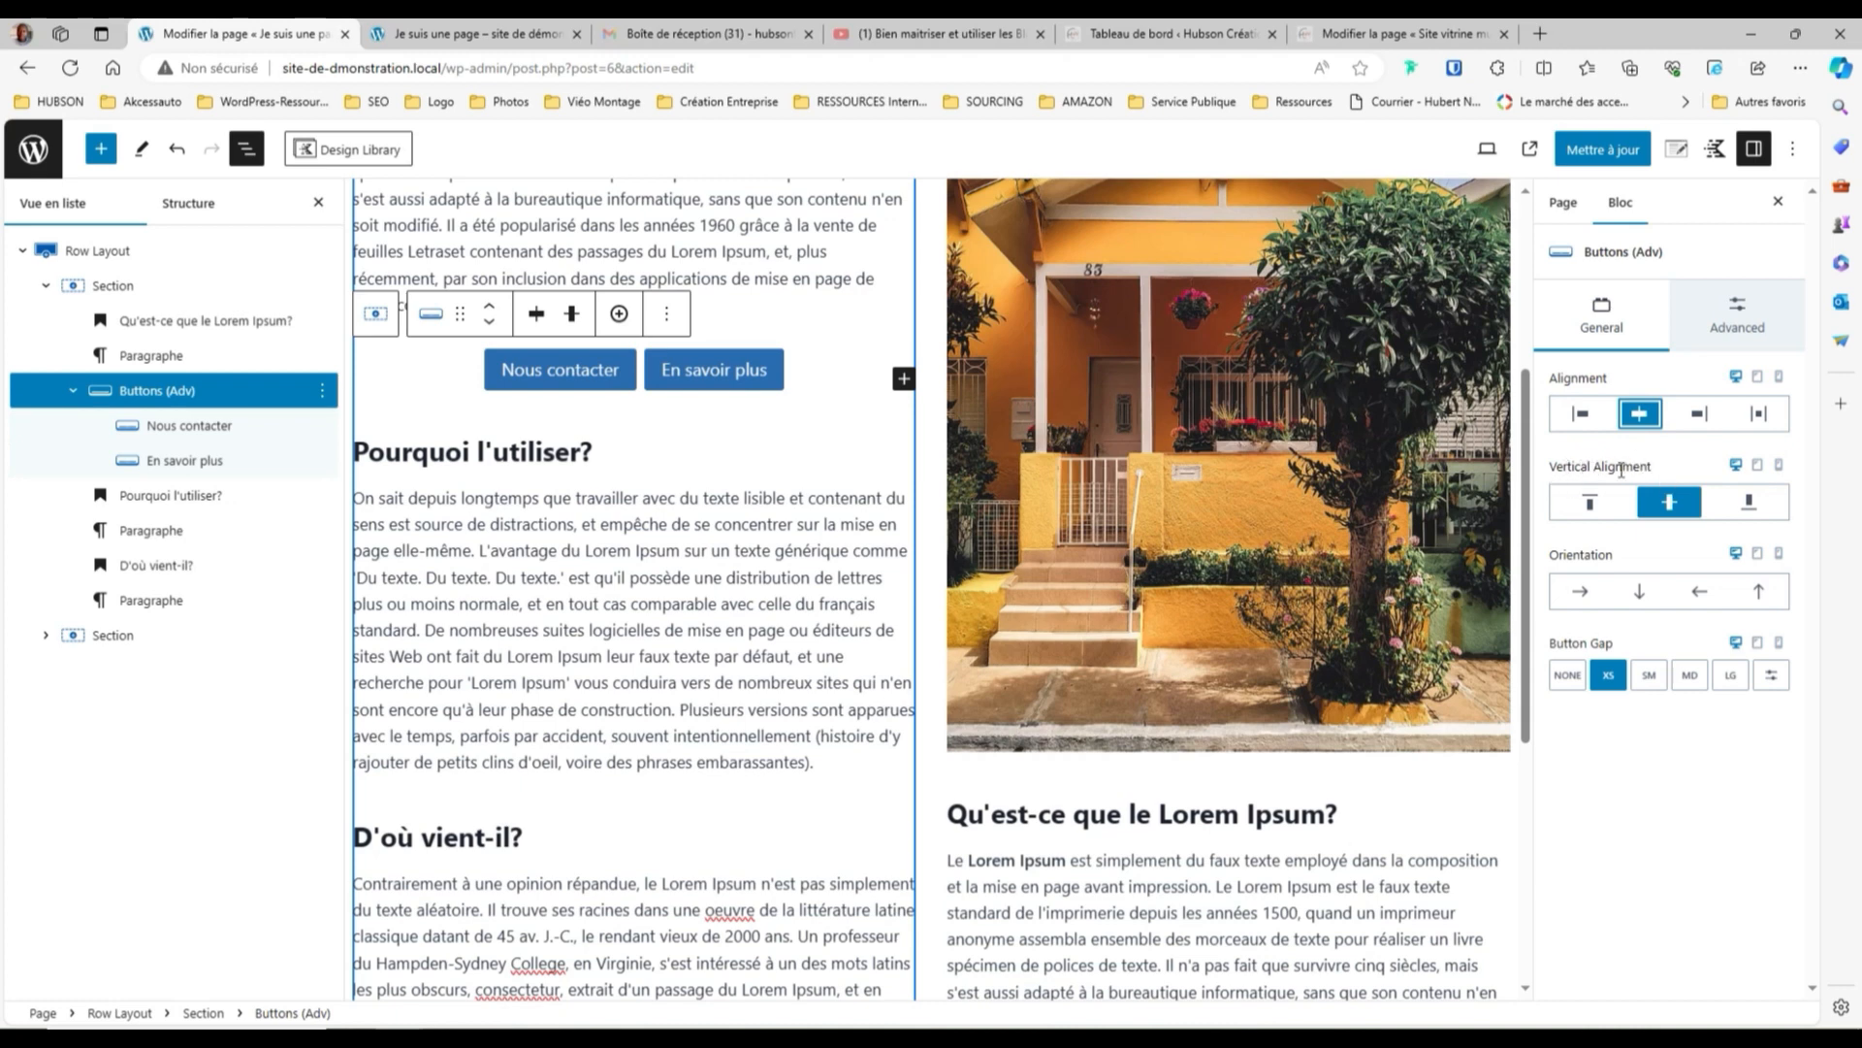
Try top, middle and bottom vertical alignment on the Buttons (Adv) block, ending with middle alignment
click(1591, 504)
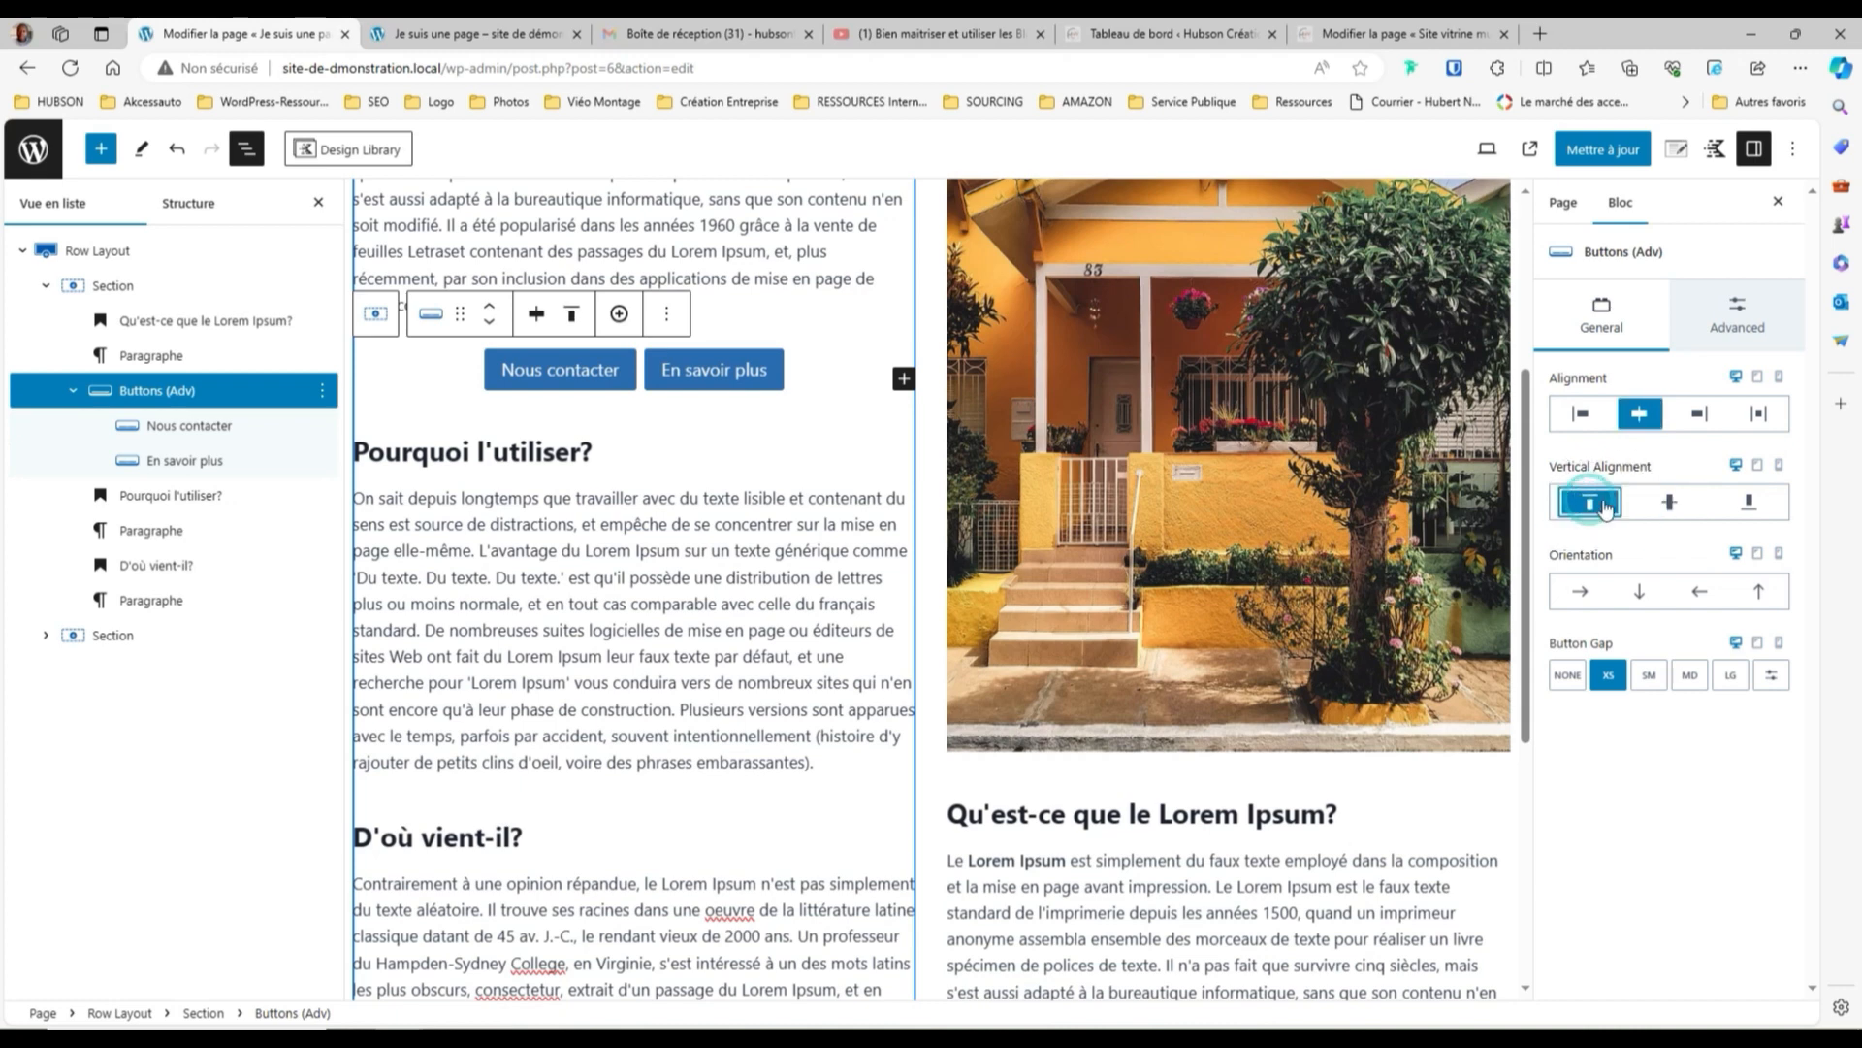
click(1672, 506)
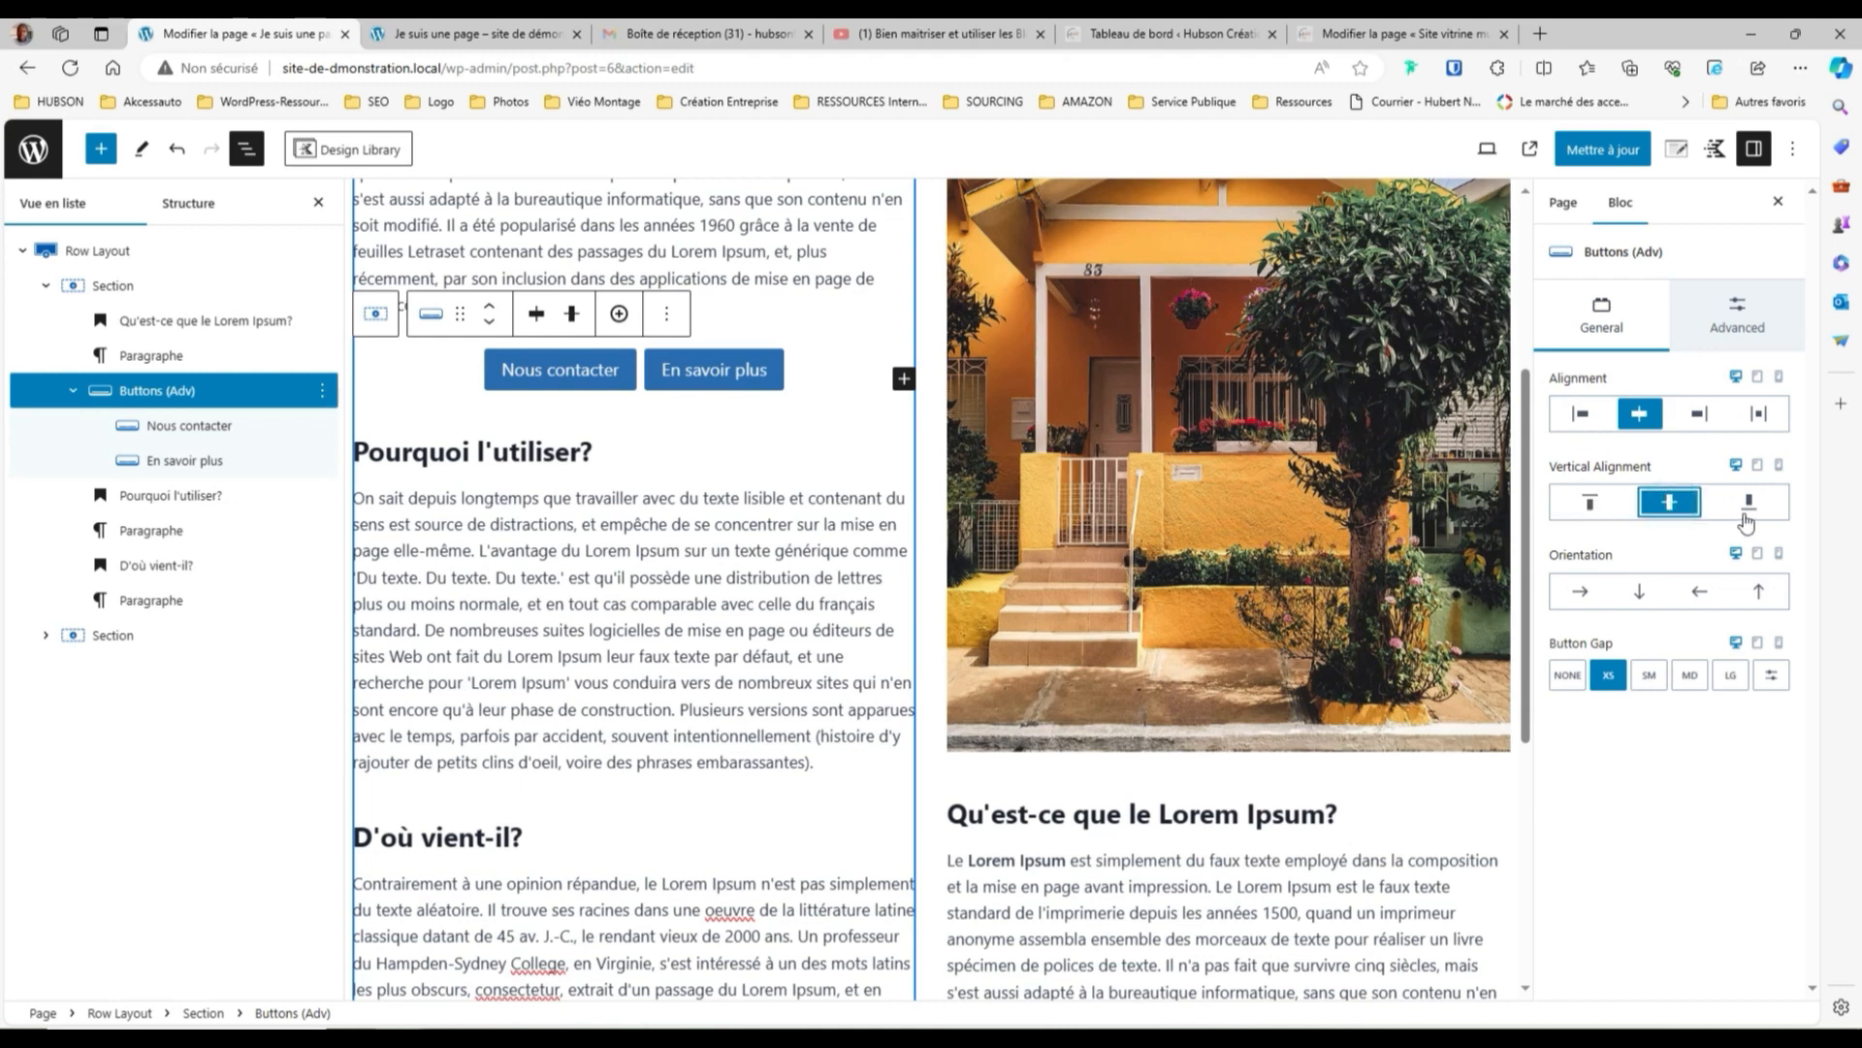
click(1746, 520)
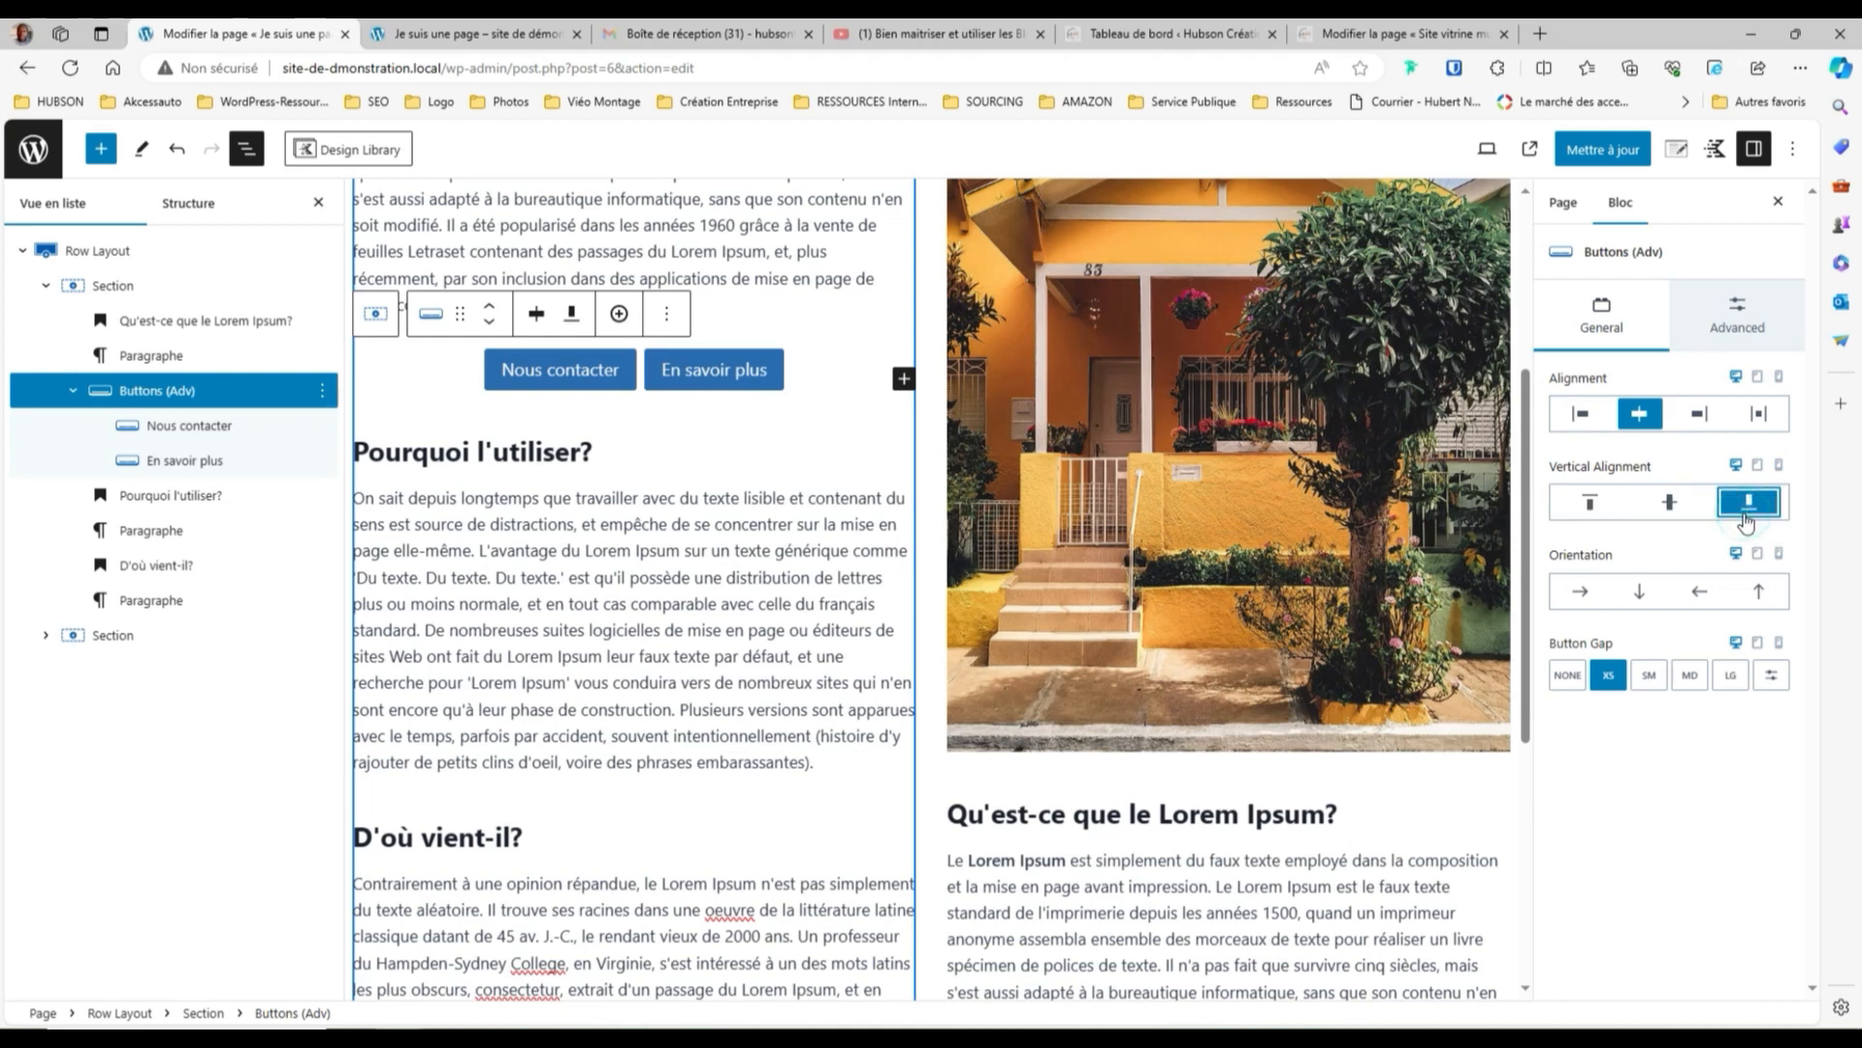
click(1671, 504)
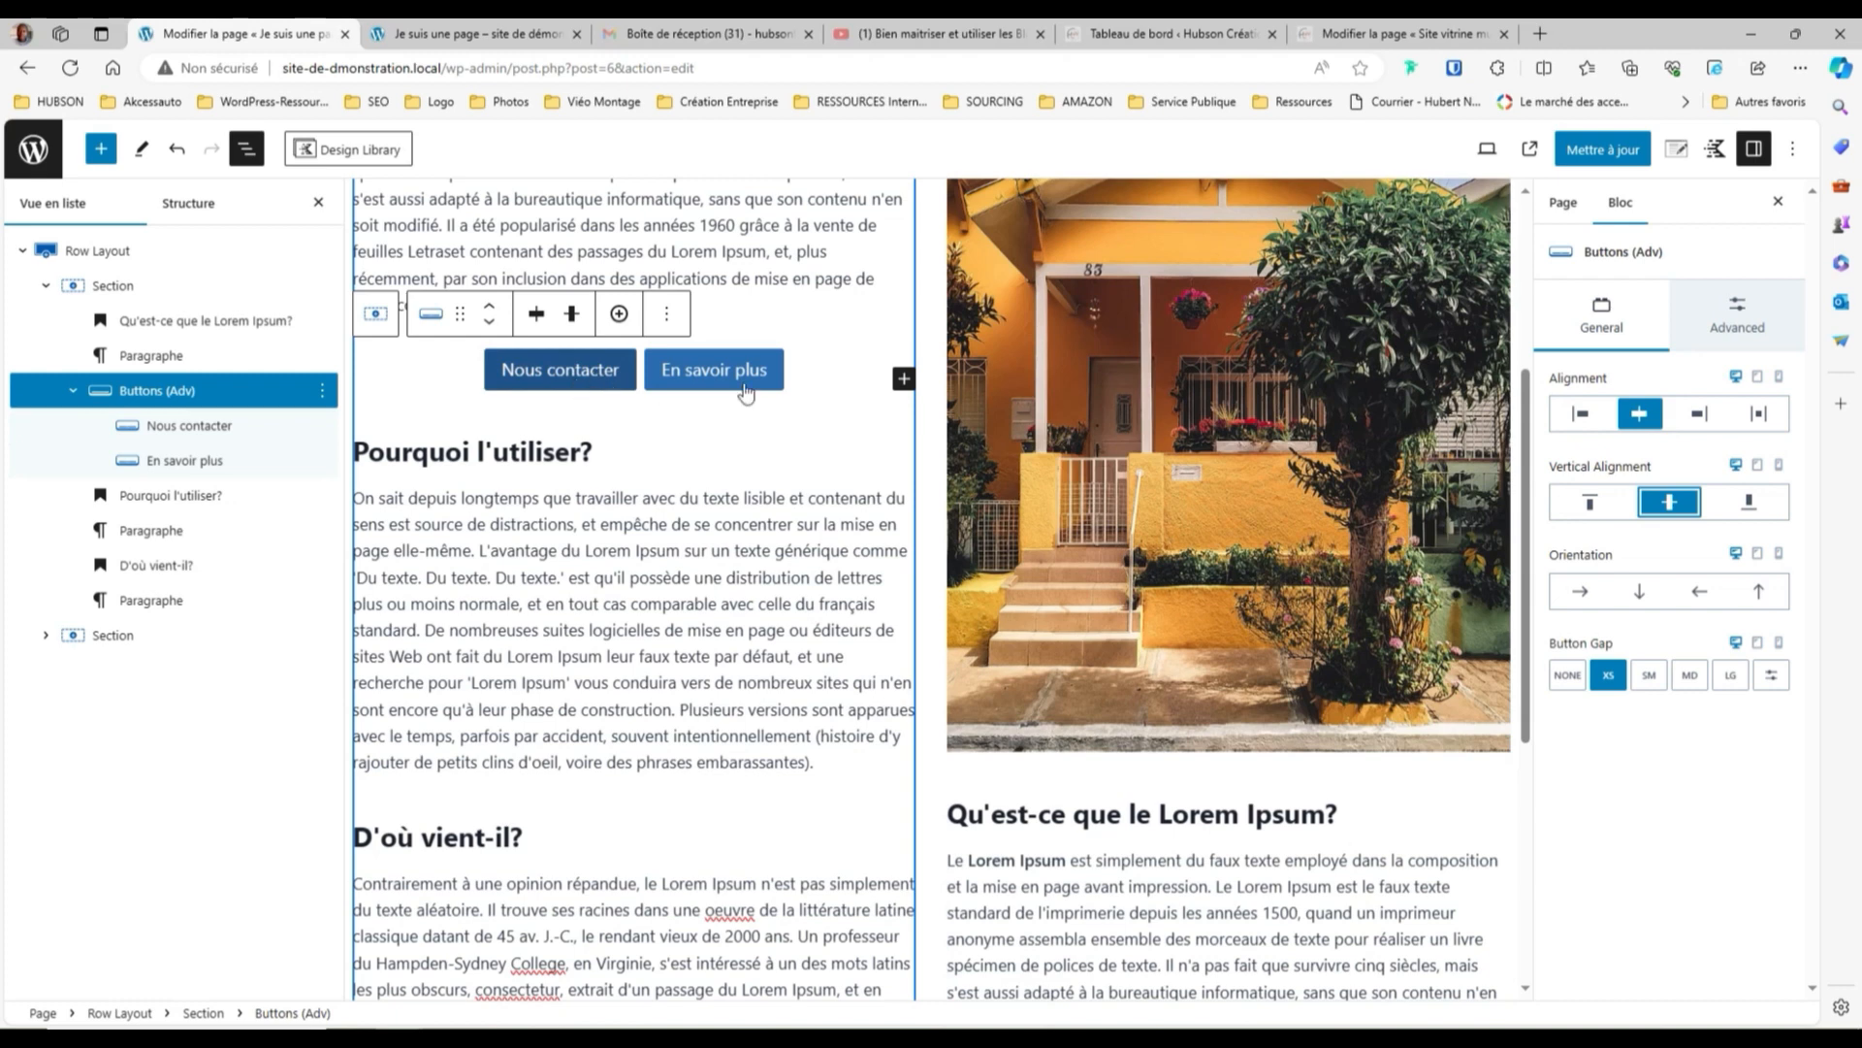
Try the vertical, reversed horizontal and reversed vertical orientations on the Buttons (Adv) block, and undo them
click(1644, 601)
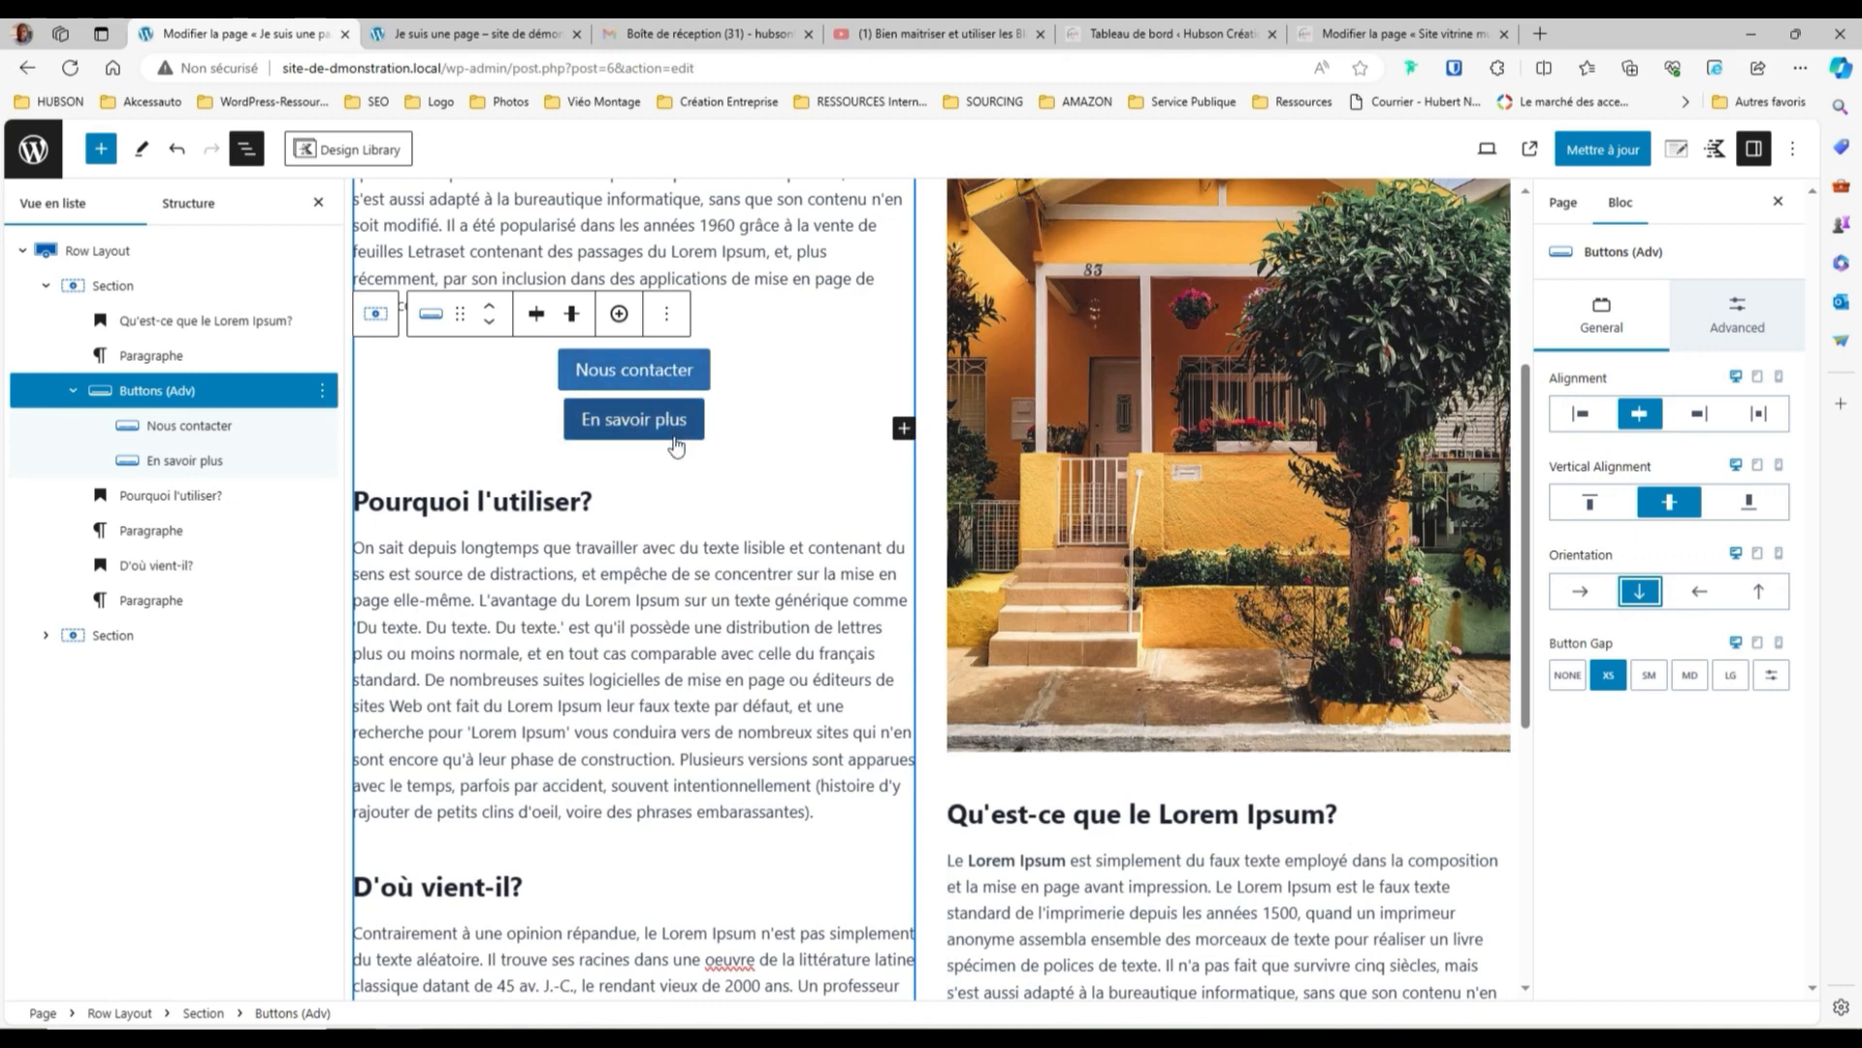
click(1703, 594)
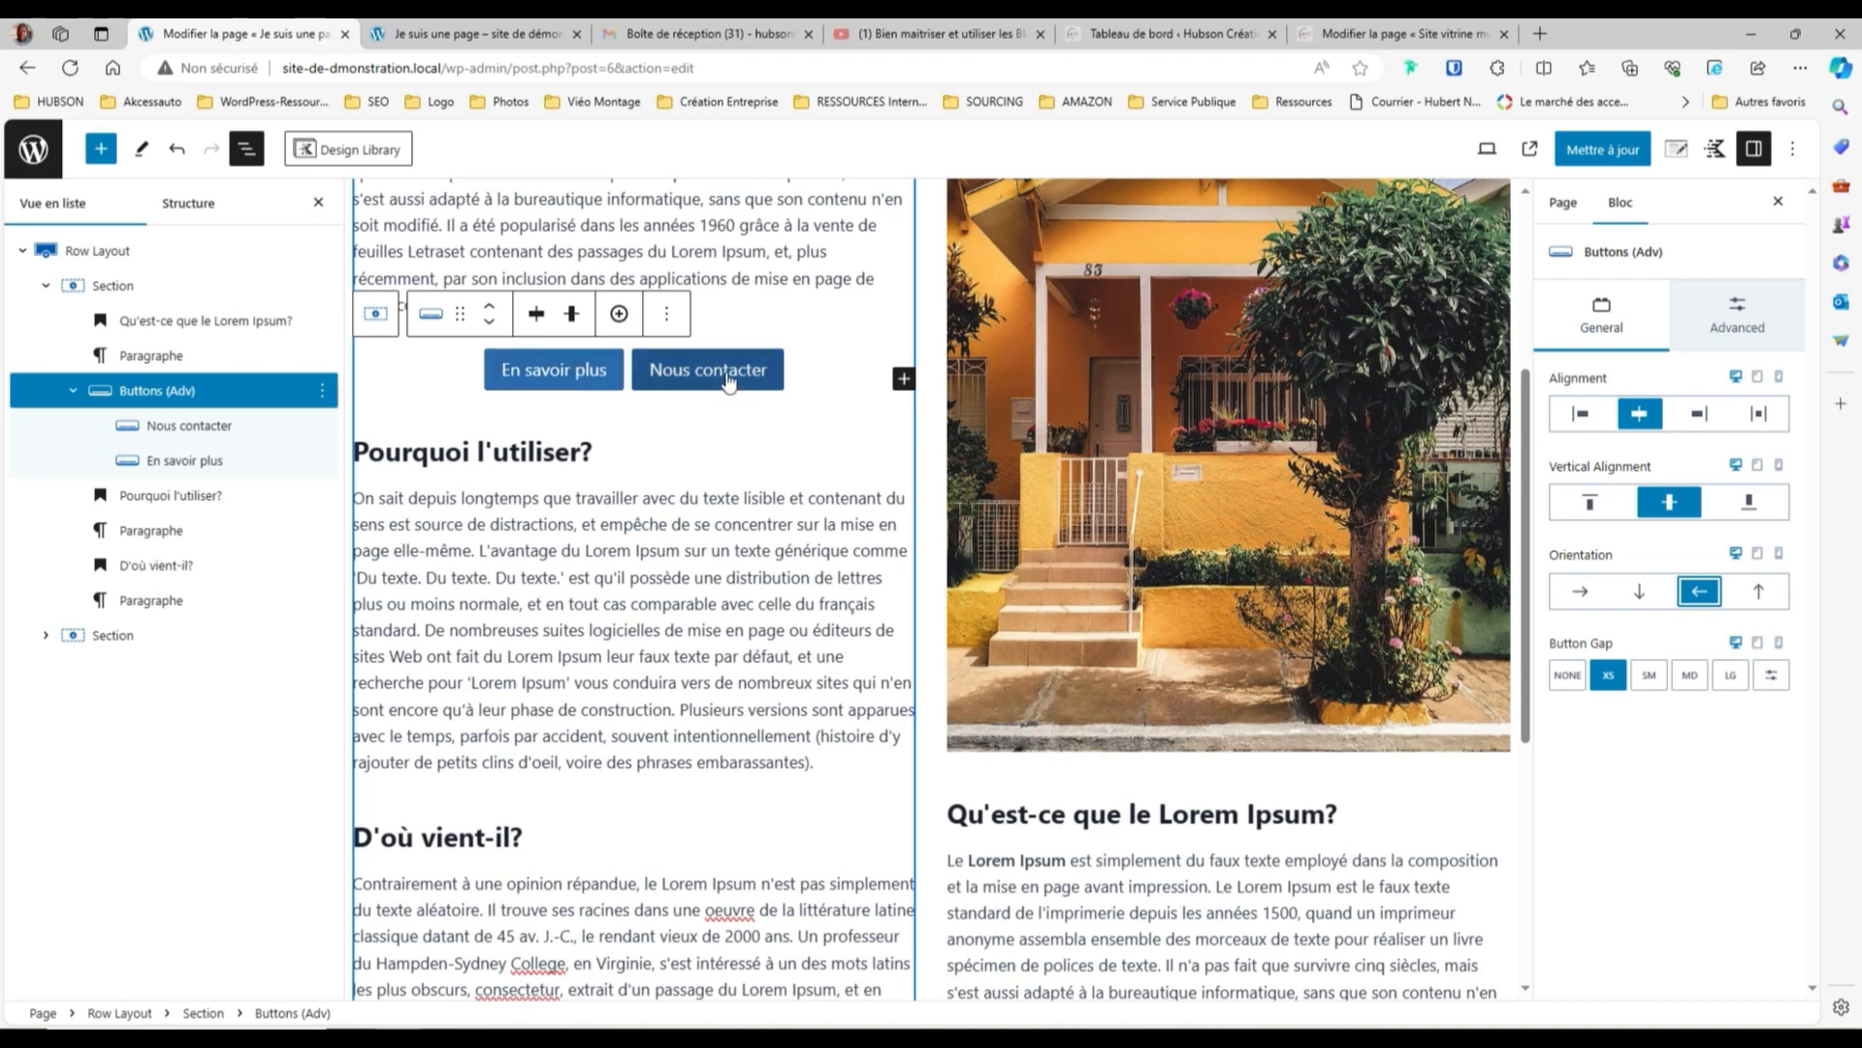
click(1760, 594)
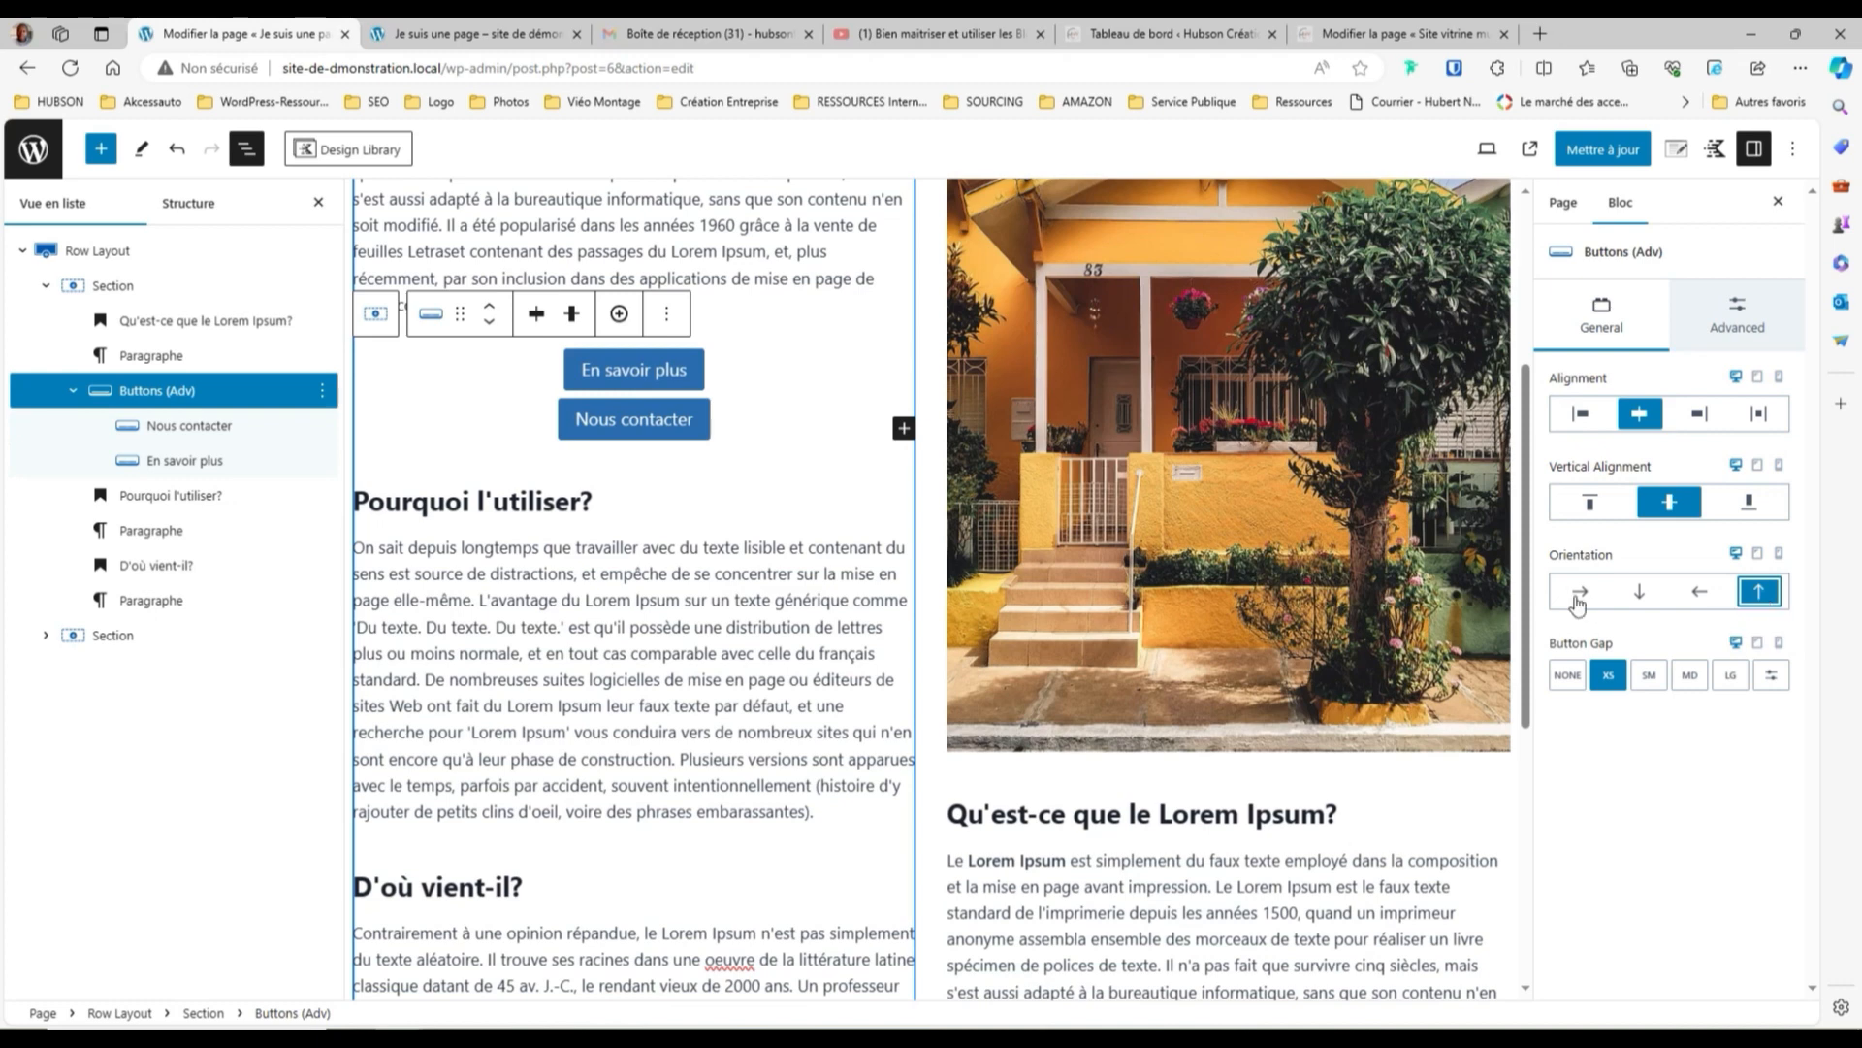
click(172, 153)
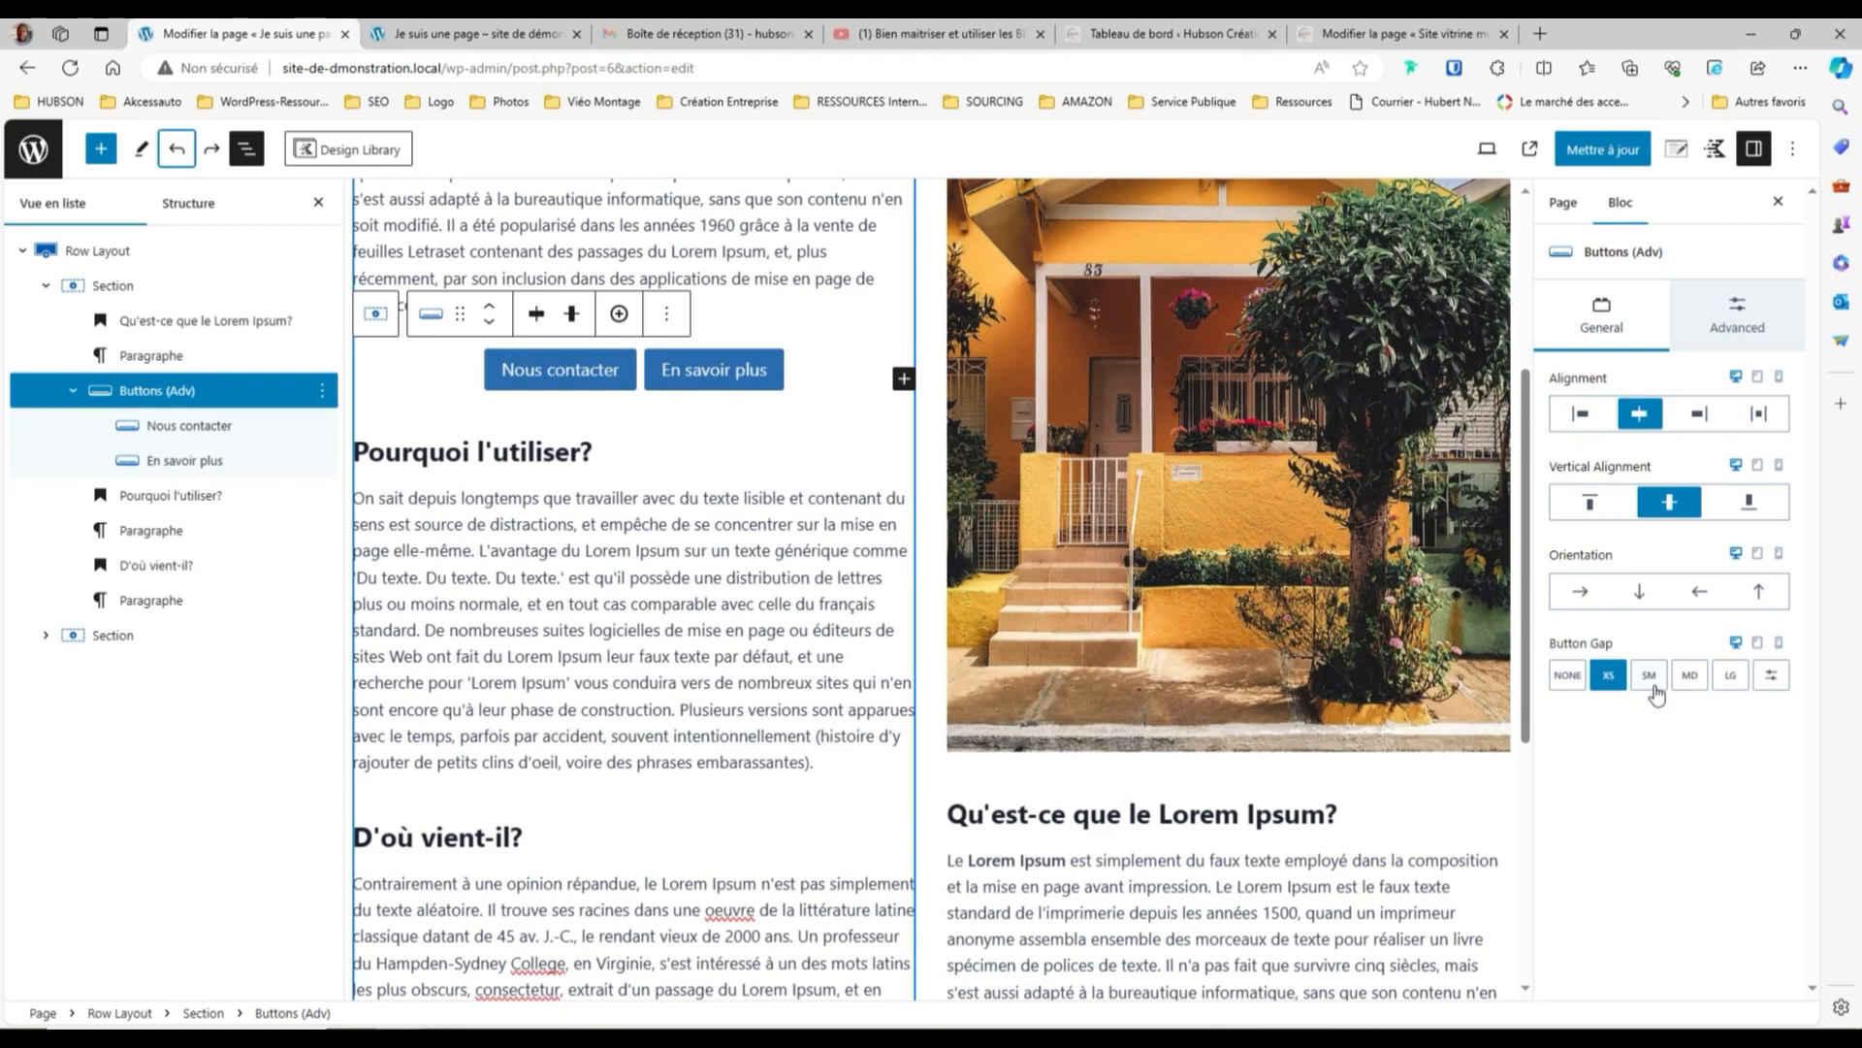
Try the SM and MD button gaps on the Buttons (Adv) block, ending with LG
click(1652, 688)
click(1689, 682)
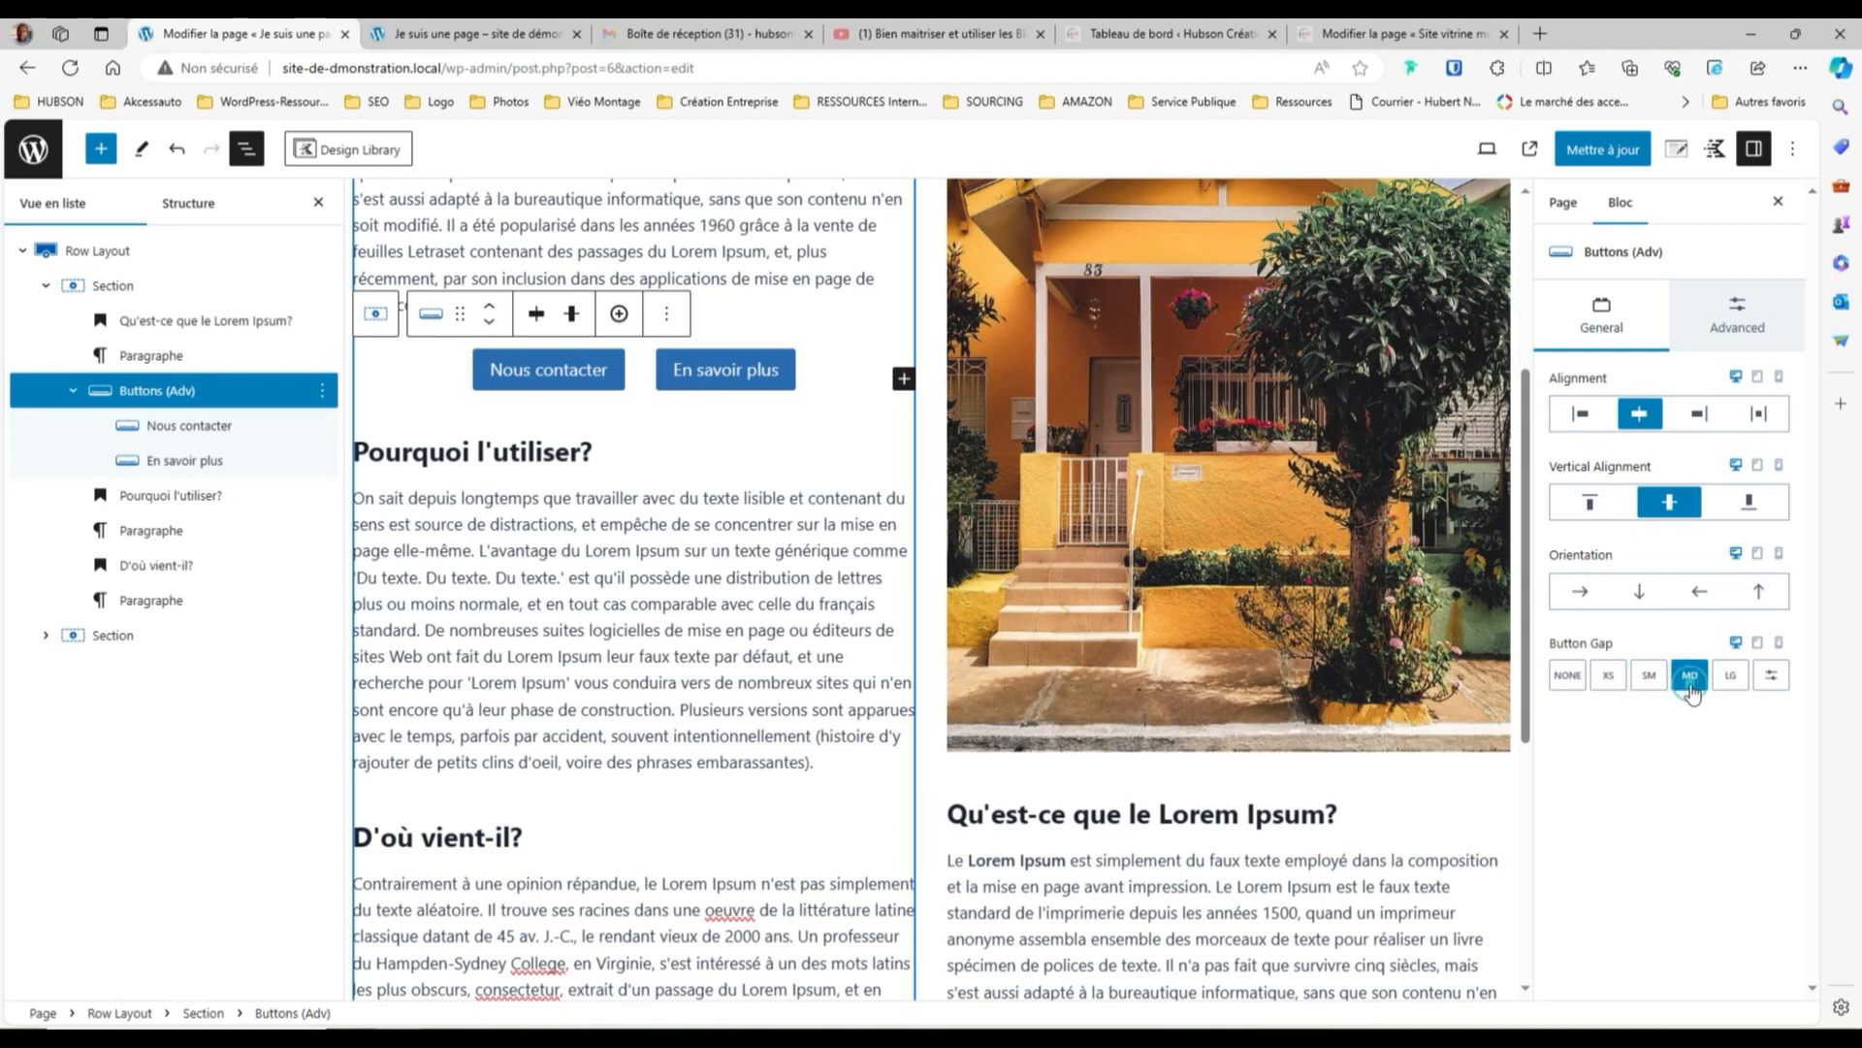
click(1734, 685)
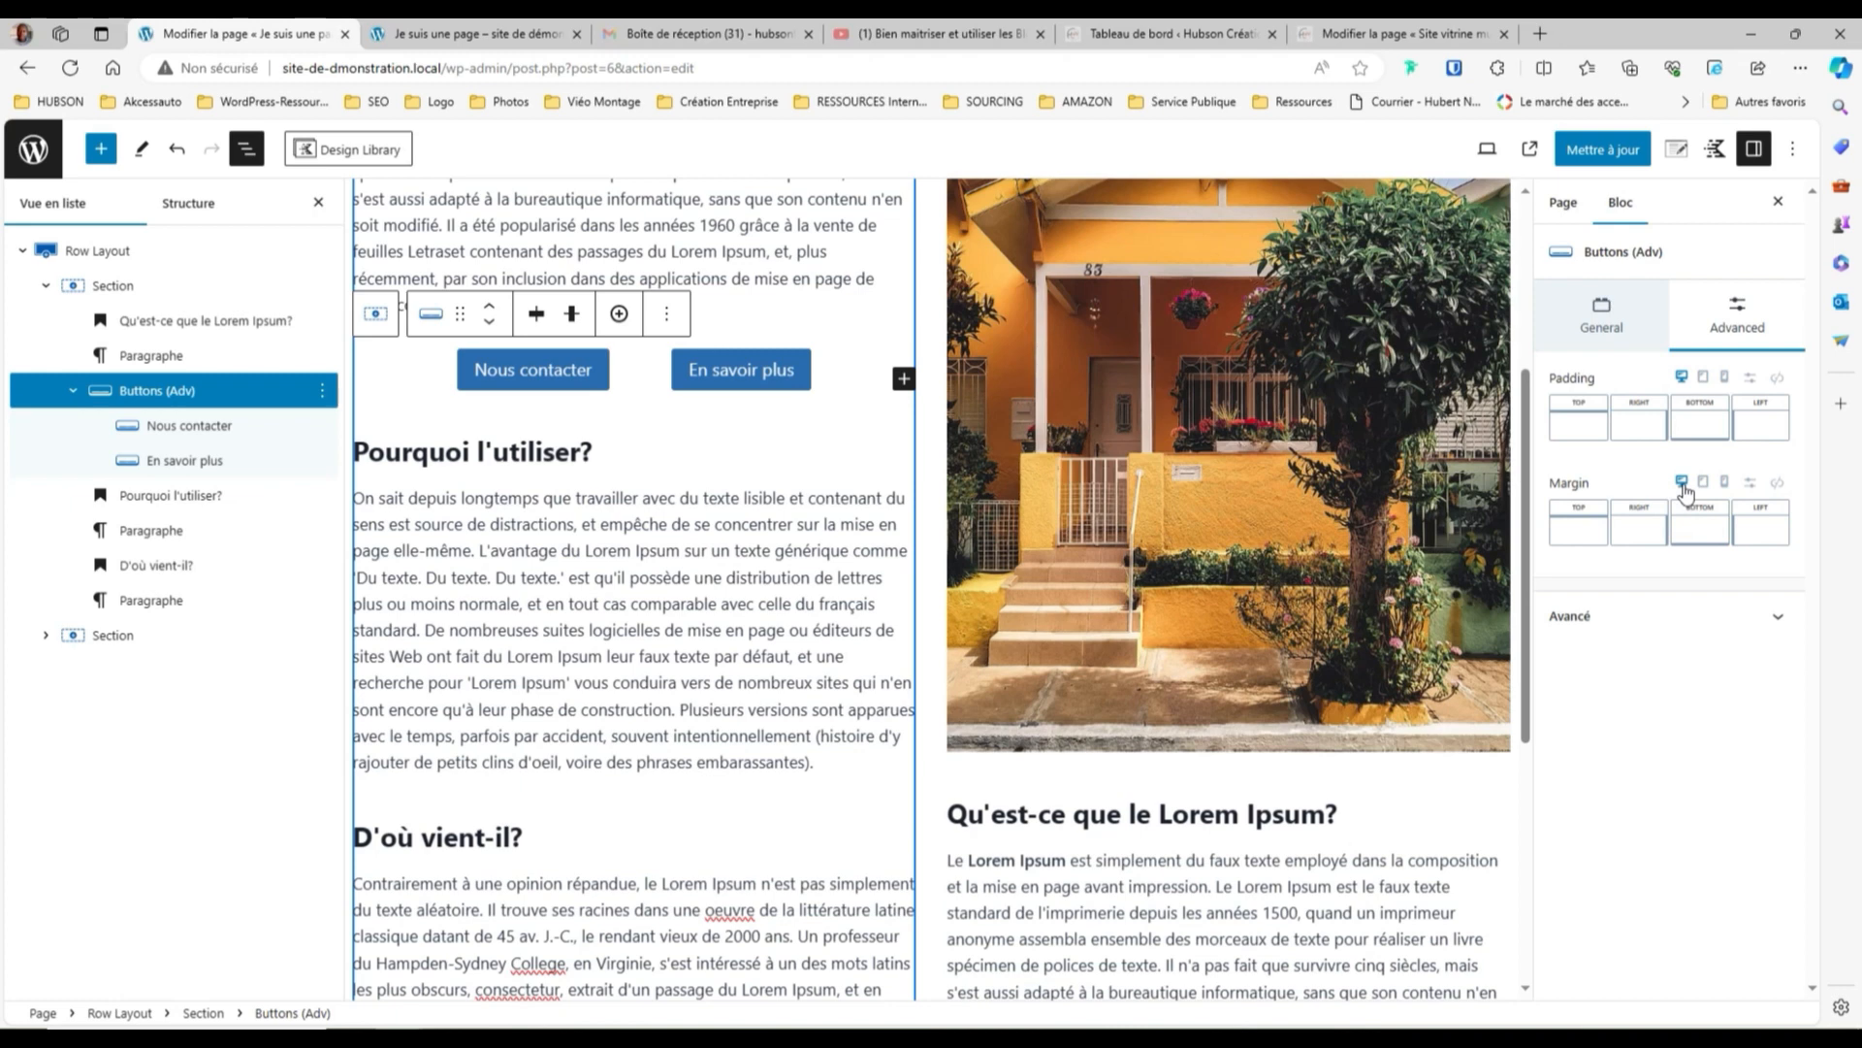
Examine the advanced settings of the Buttons (Adv) block, including its HTML anchor and additional CSS classes, and return to the general settings
click(1781, 619)
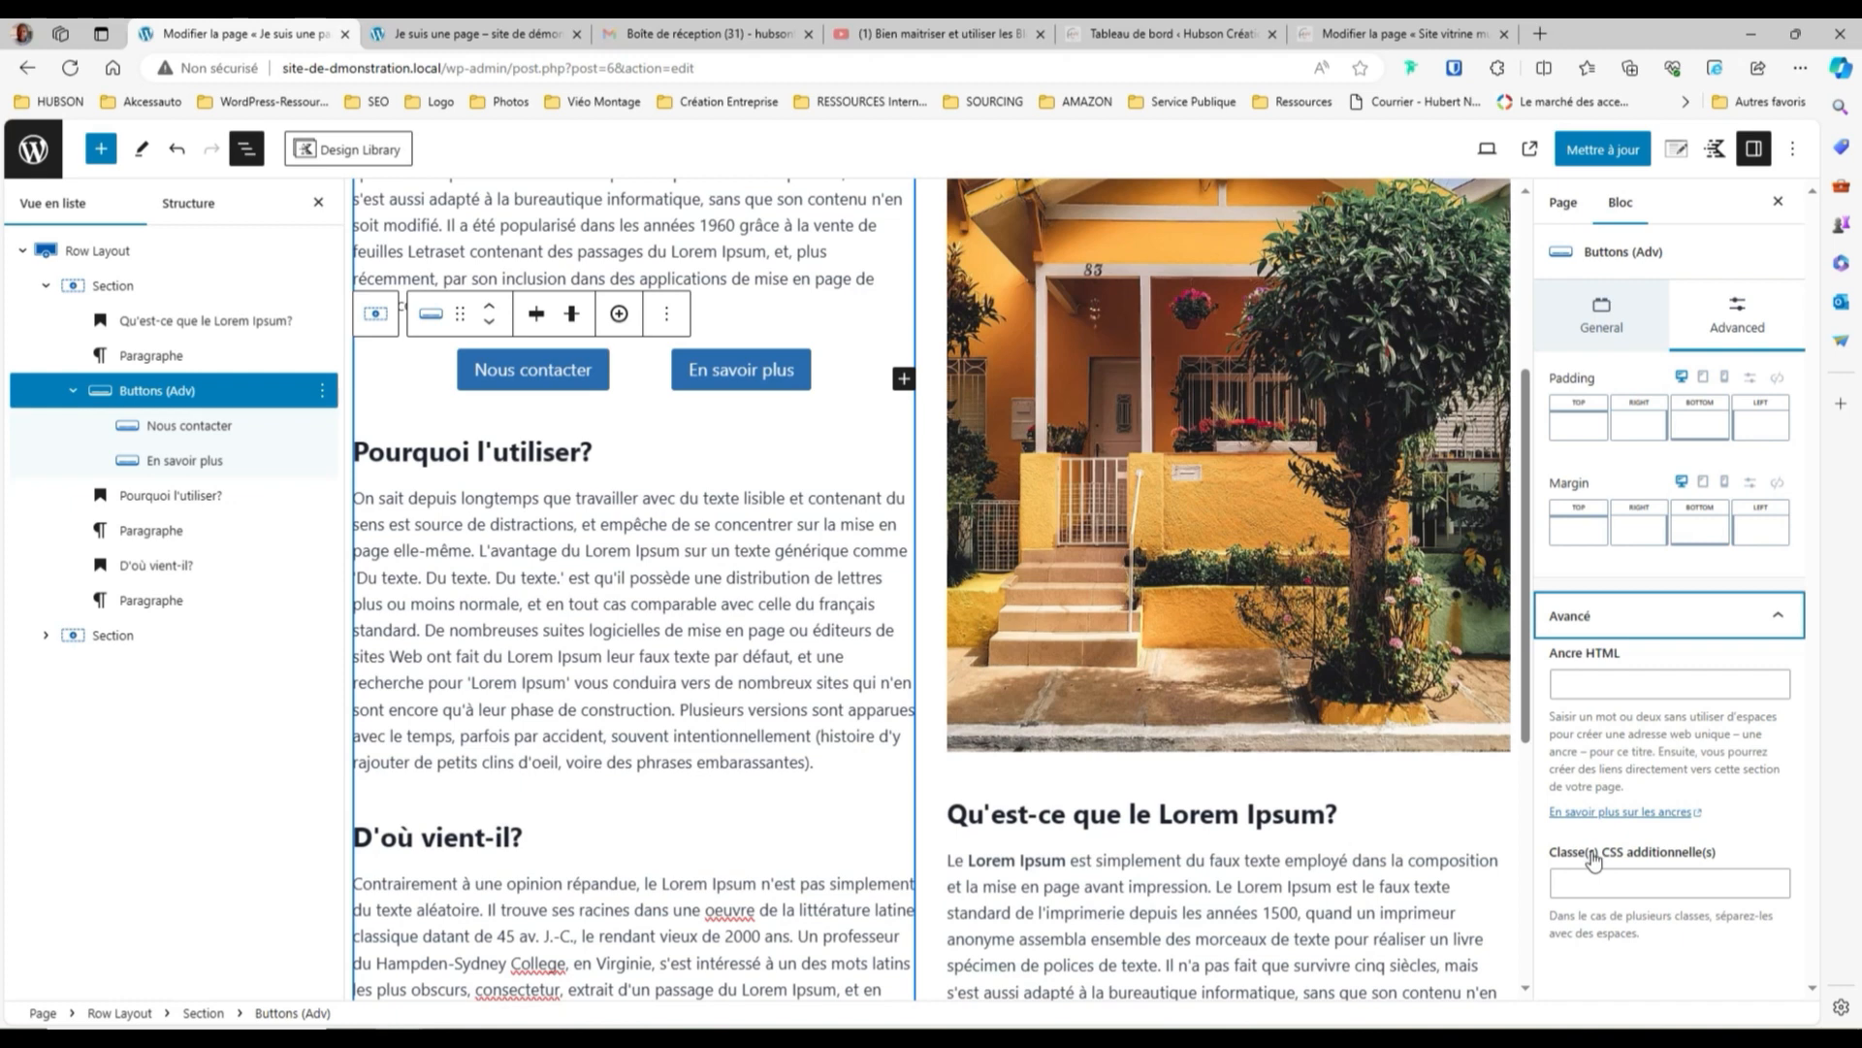
click(1777, 615)
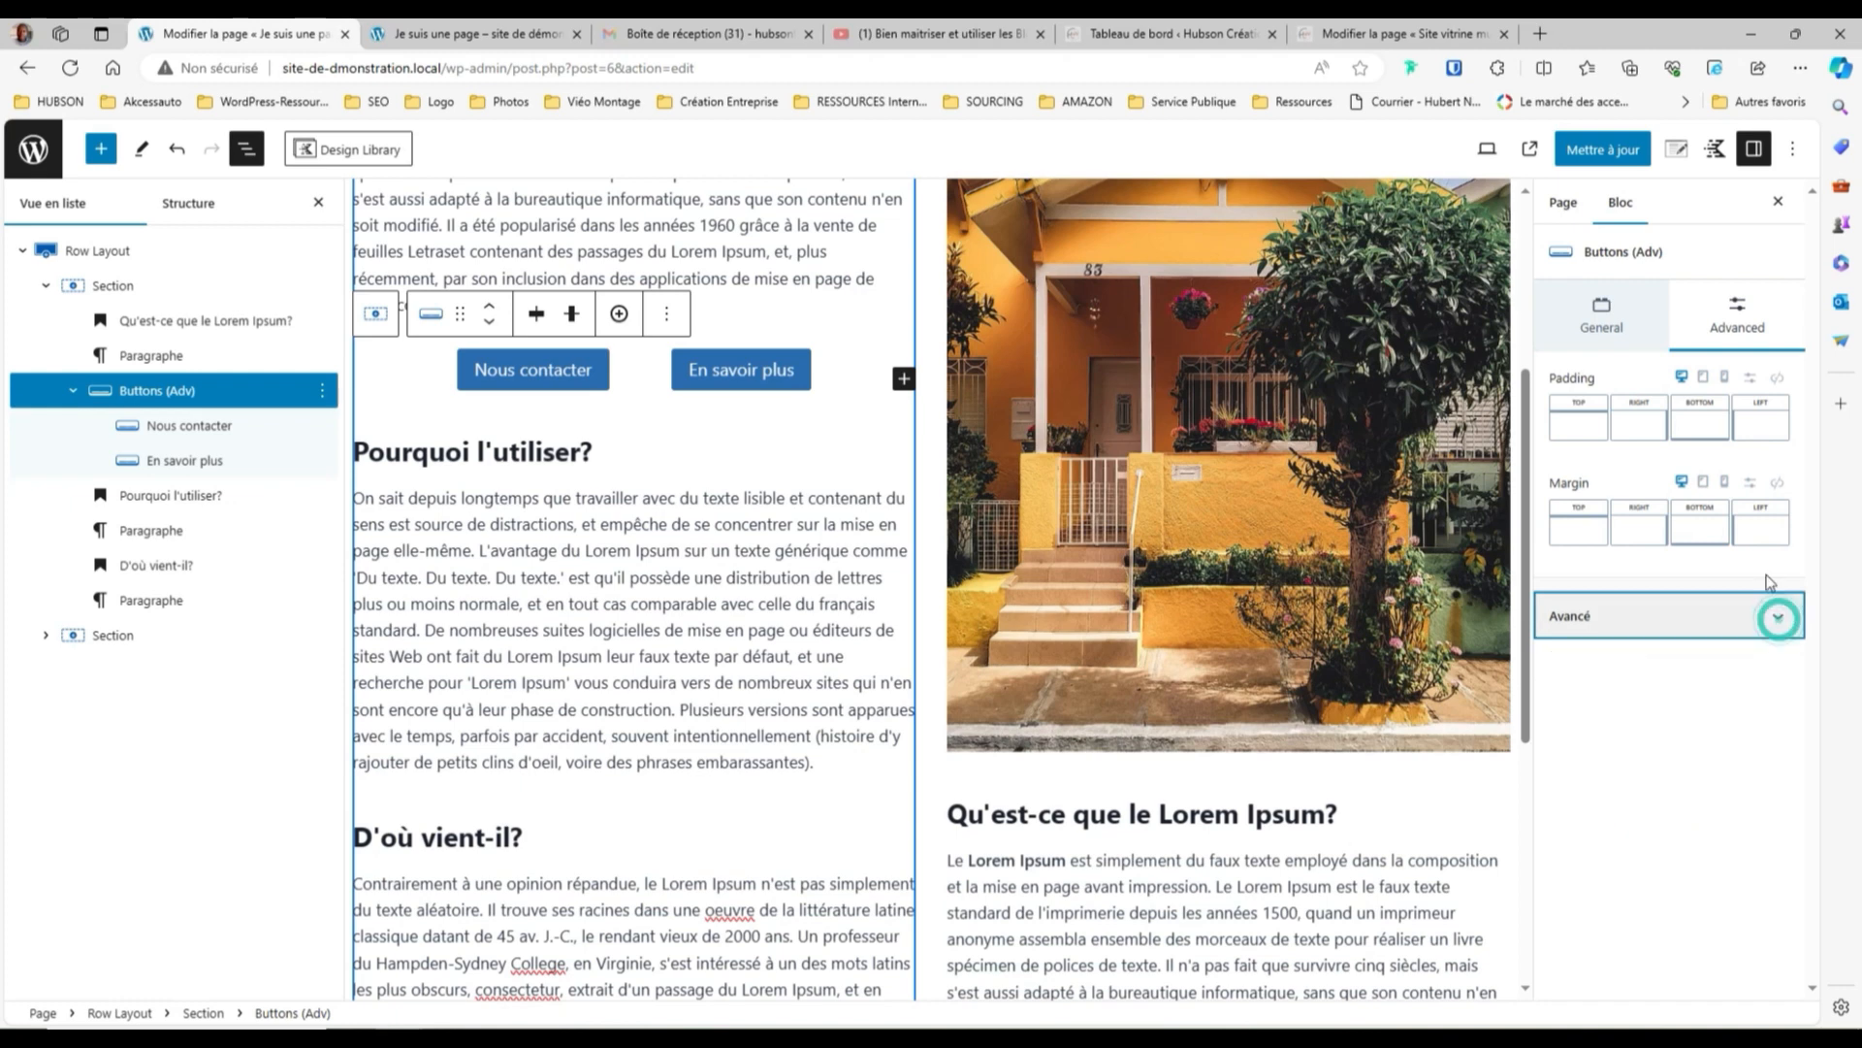
click(1616, 335)
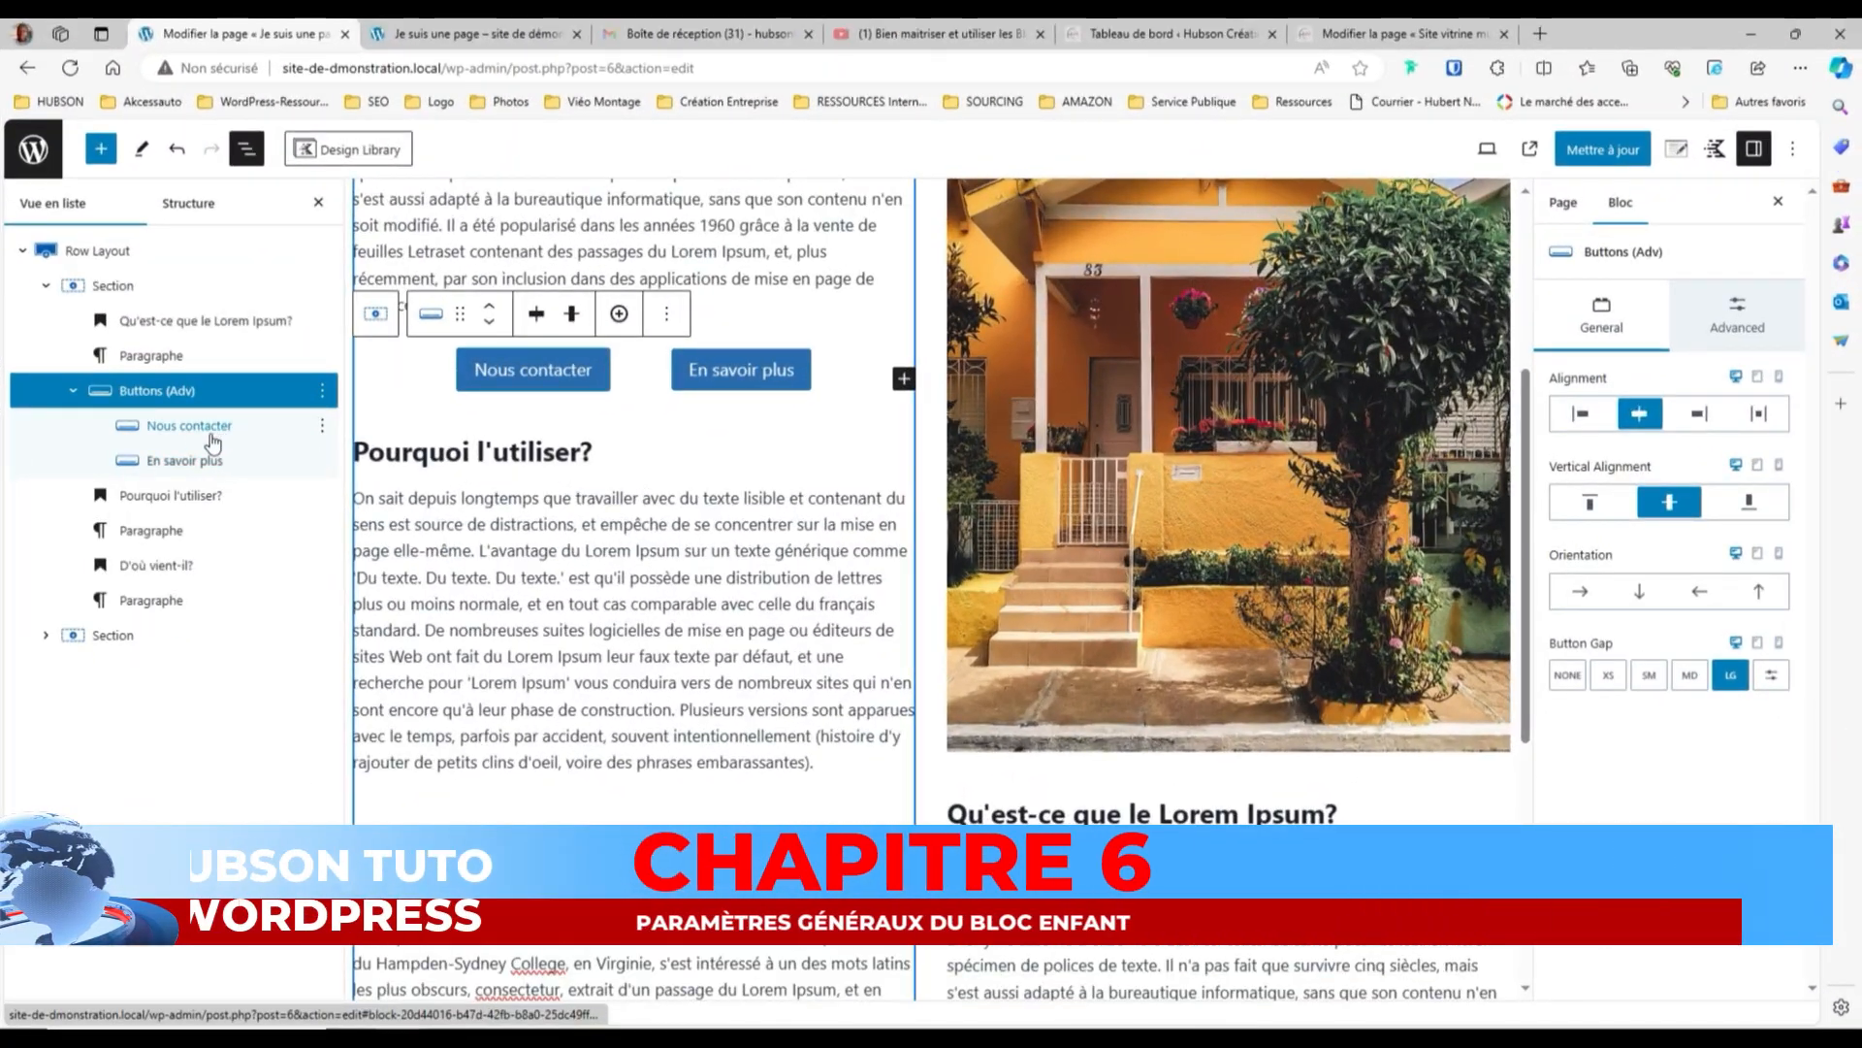
Examine the general settings of the "Nous contacter" and "En savoir plus" buttons, ending on the link field of "Nous contacter"
click(210, 438)
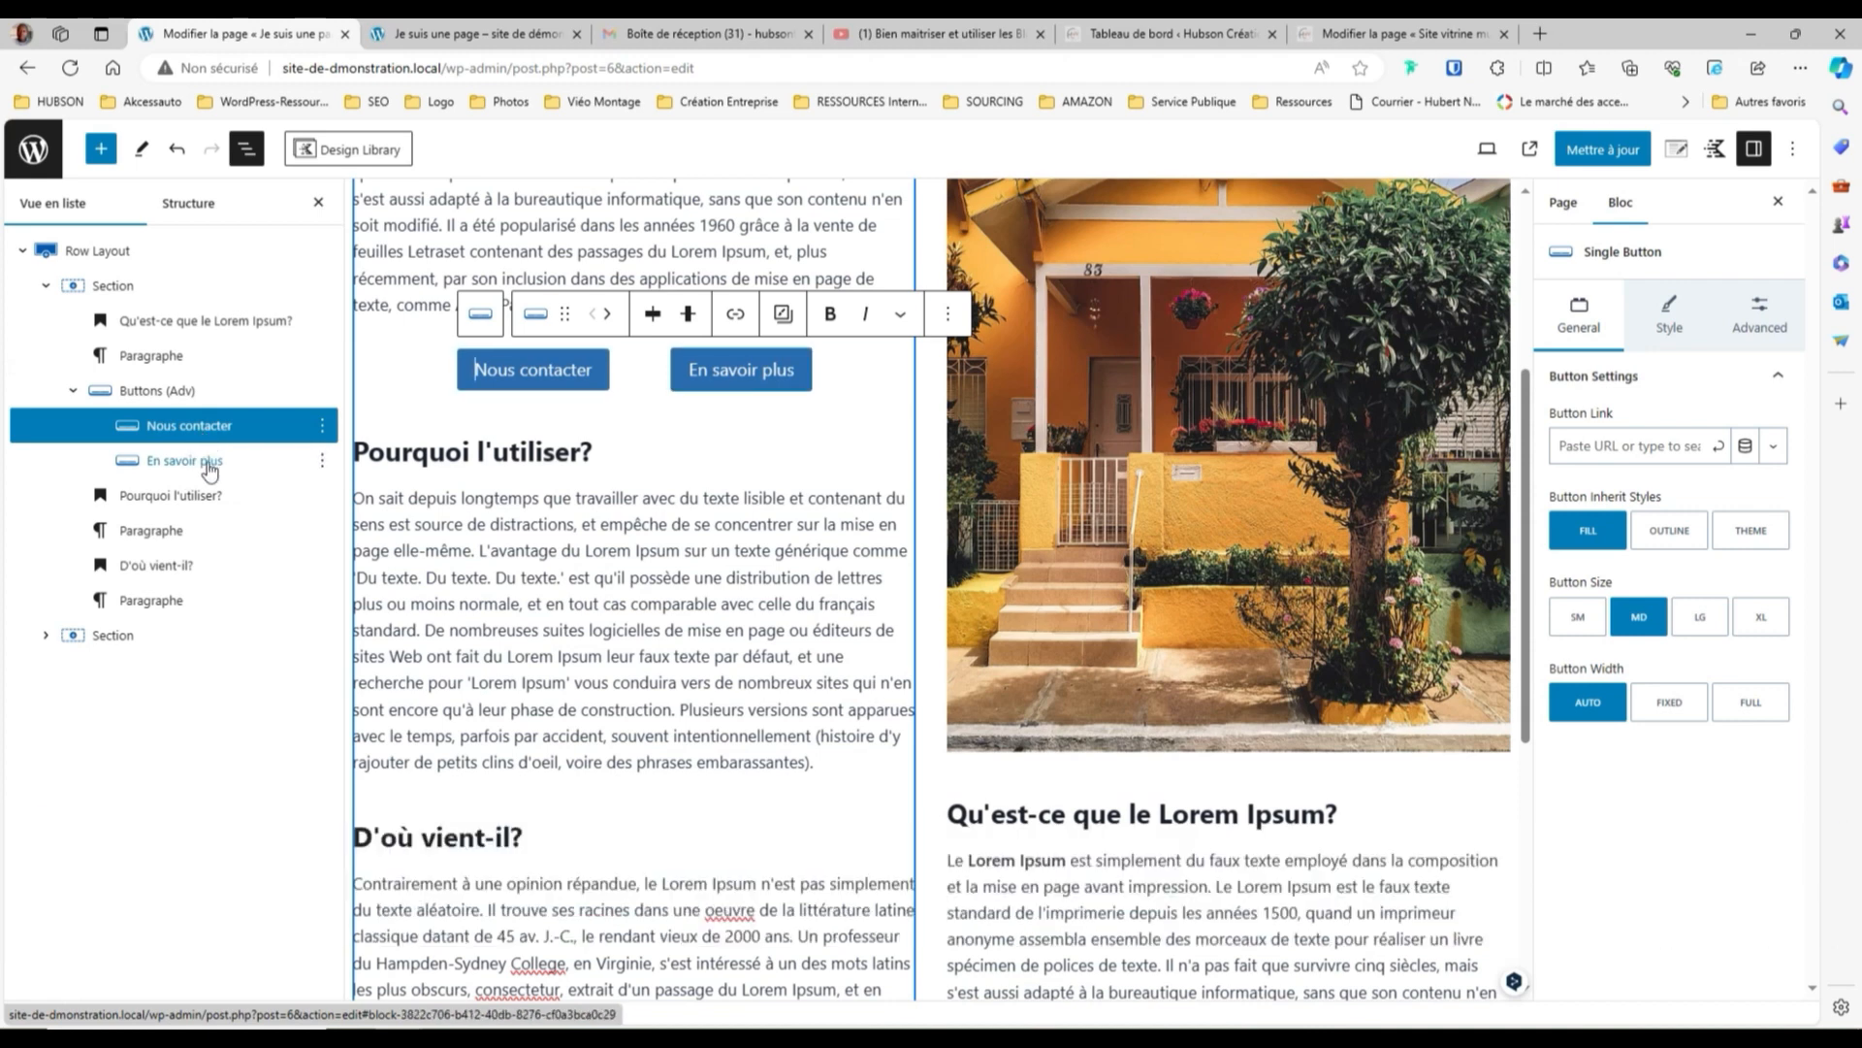
click(205, 463)
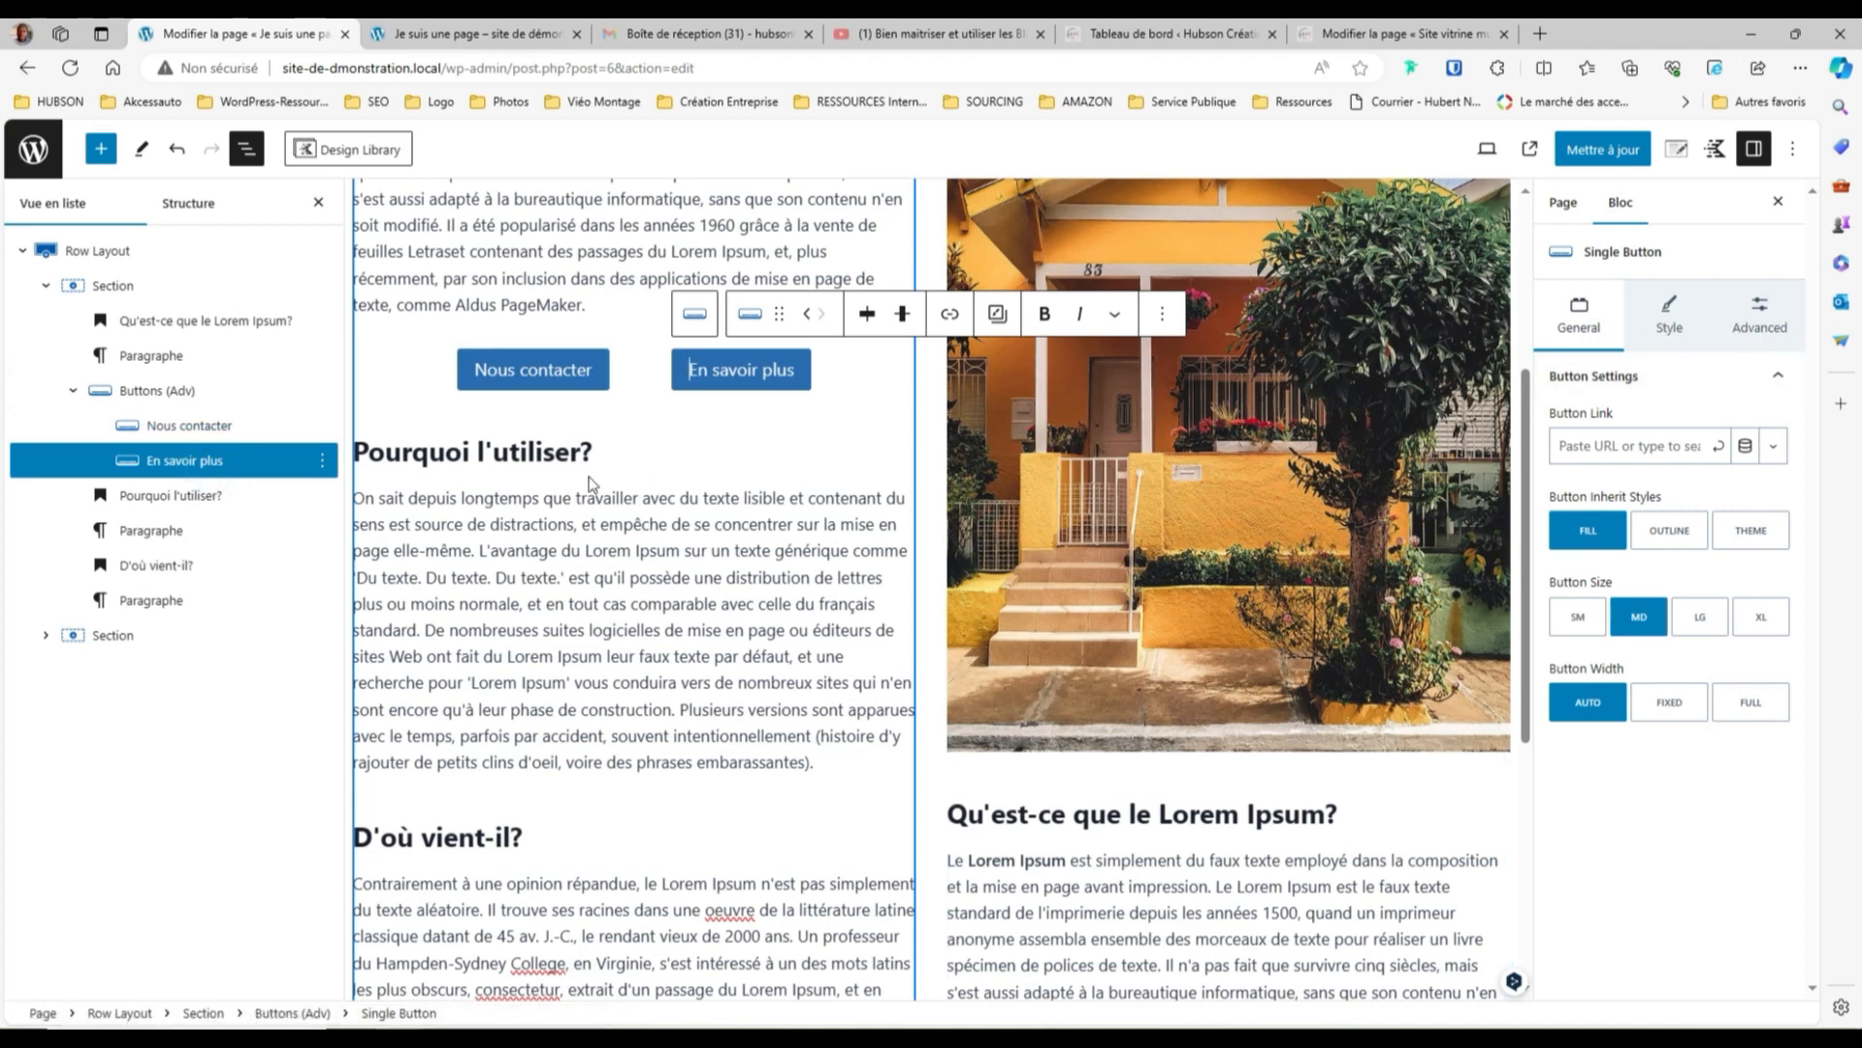
click(194, 429)
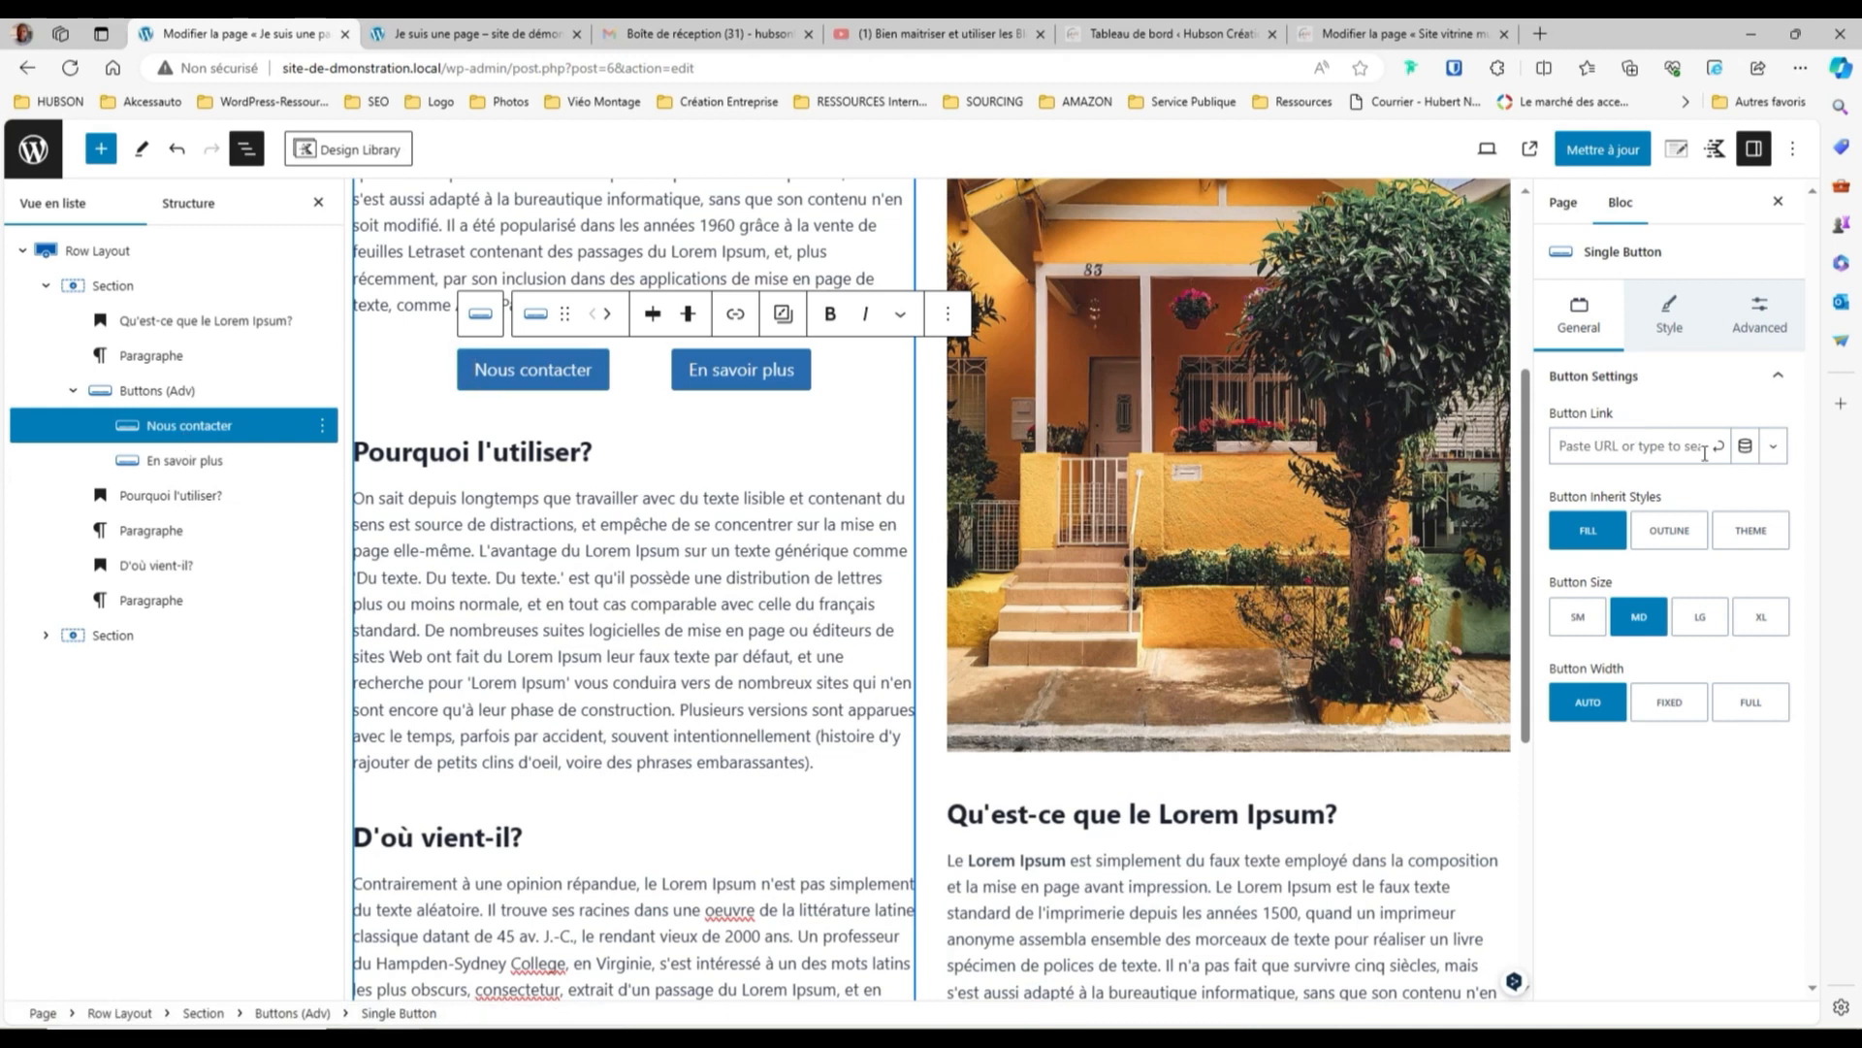
click(1565, 449)
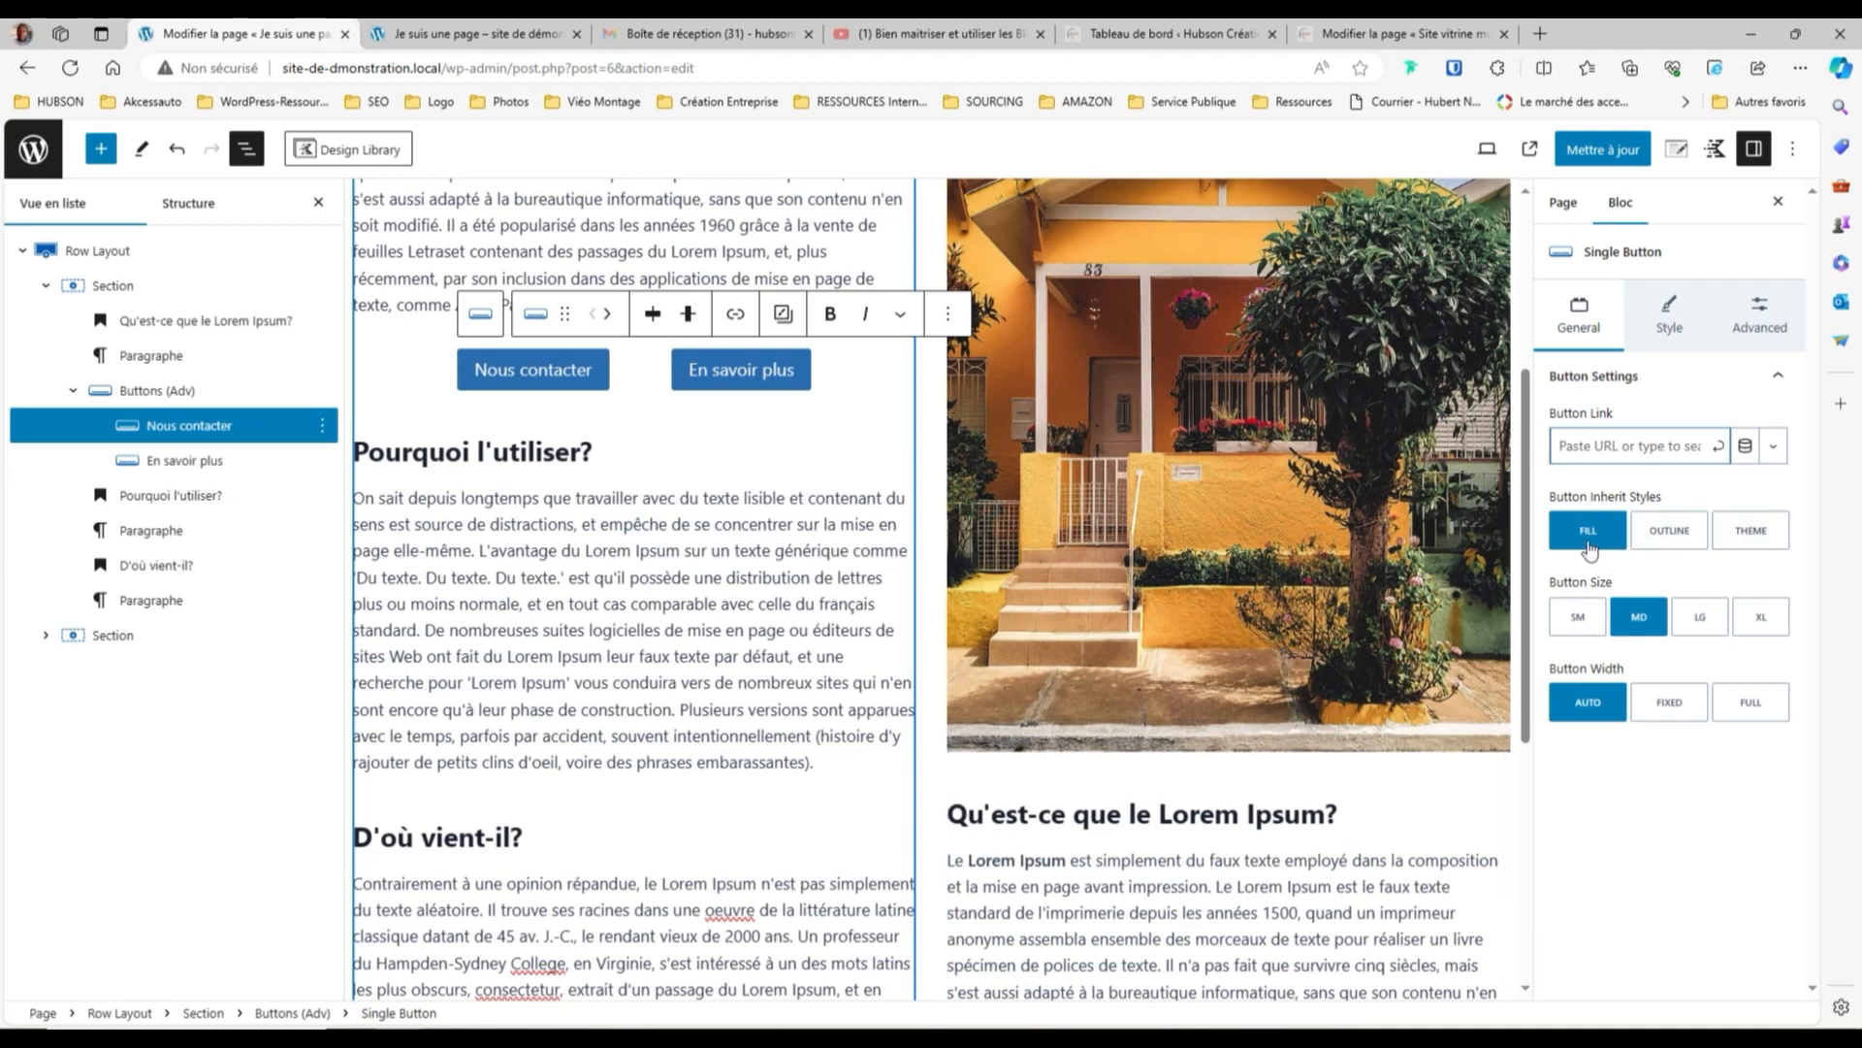
Try the Outline and Theme inherit styles on the "Nous contacter" button, ending with Fill
click(1670, 536)
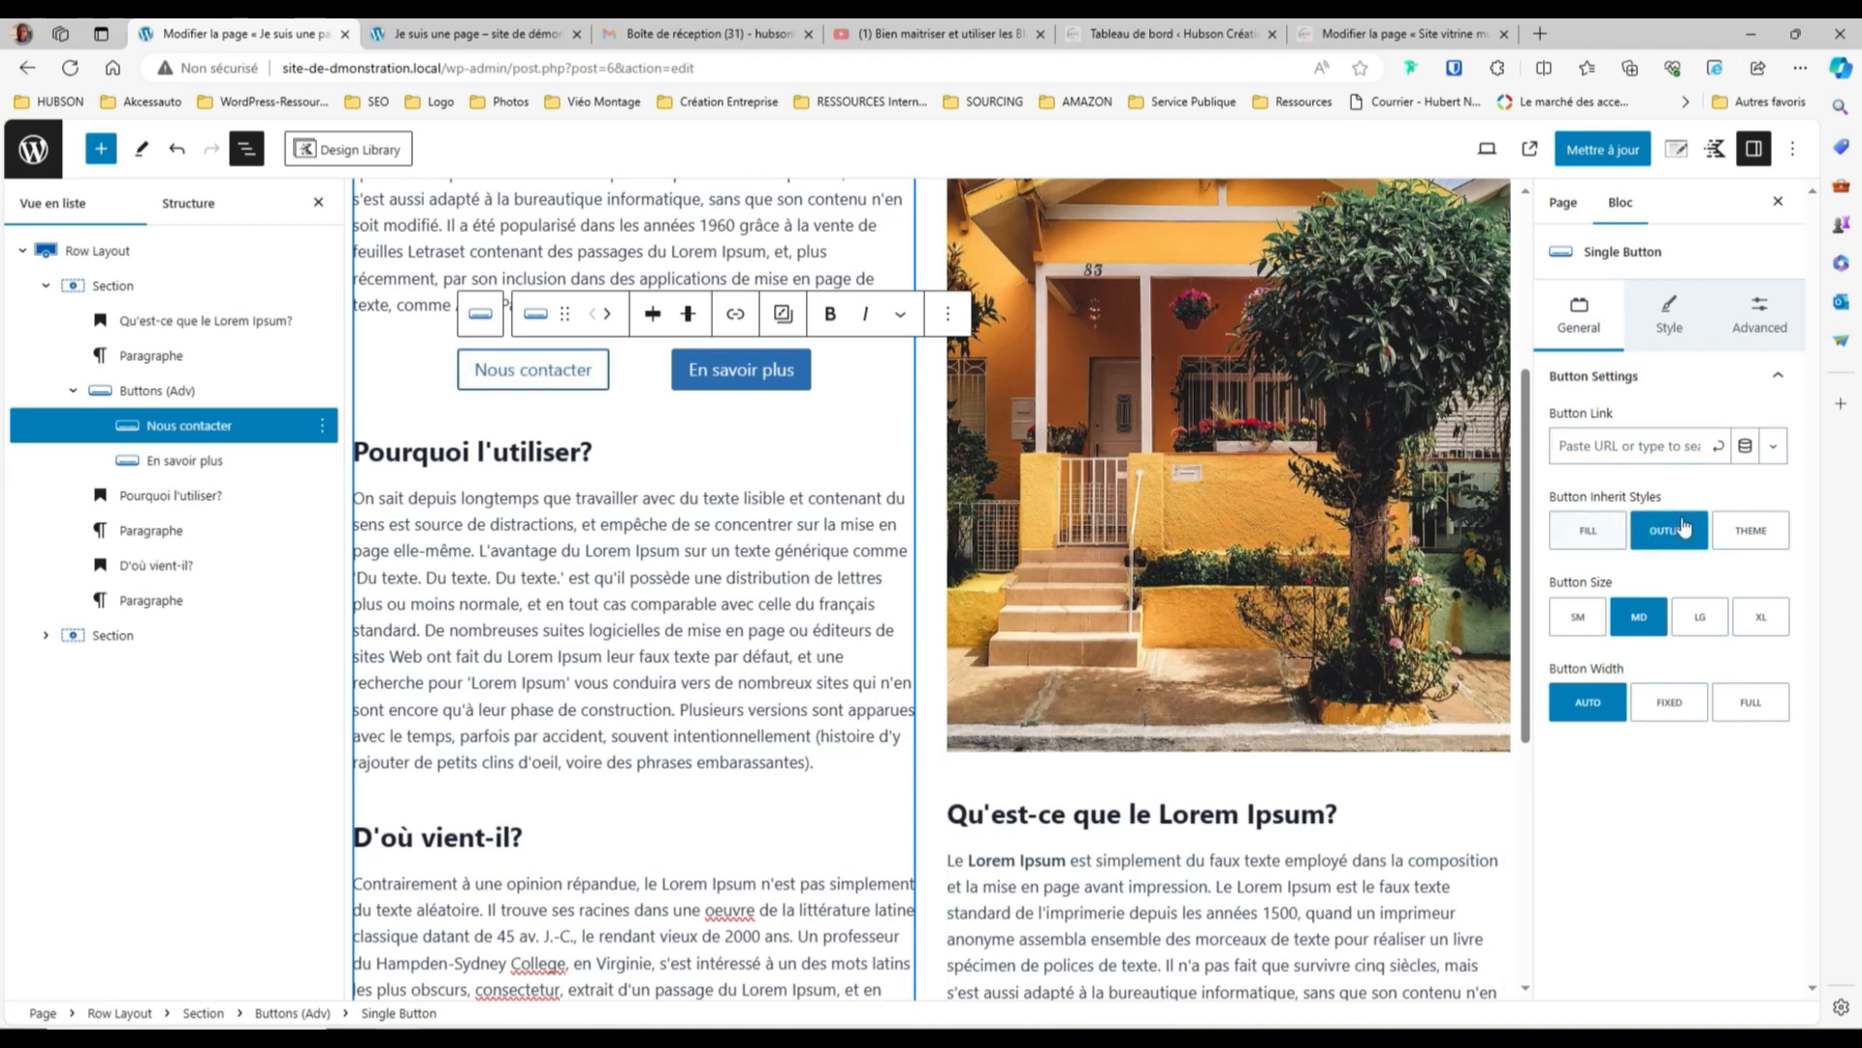
click(1756, 541)
click(1596, 535)
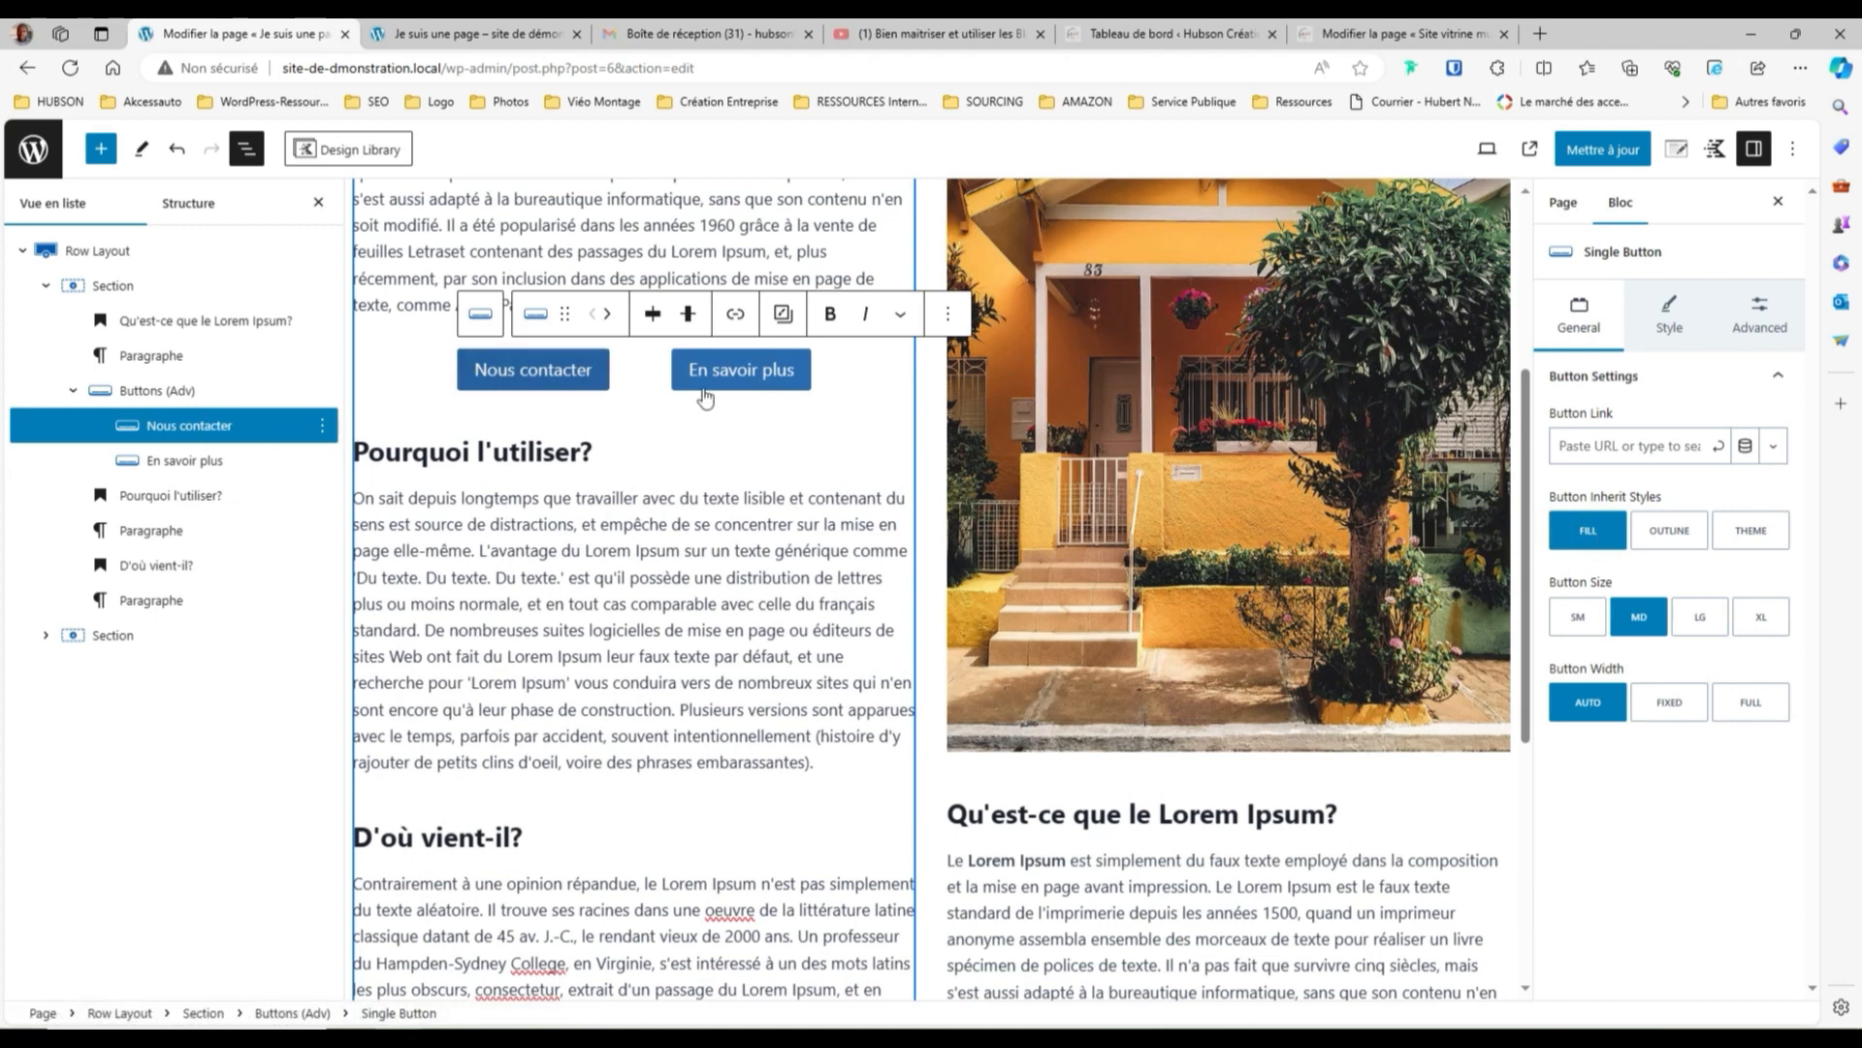
Set the "En savoir plus" button's inherit style to Outline, and try a fixed width before returning it to Auto
click(141, 461)
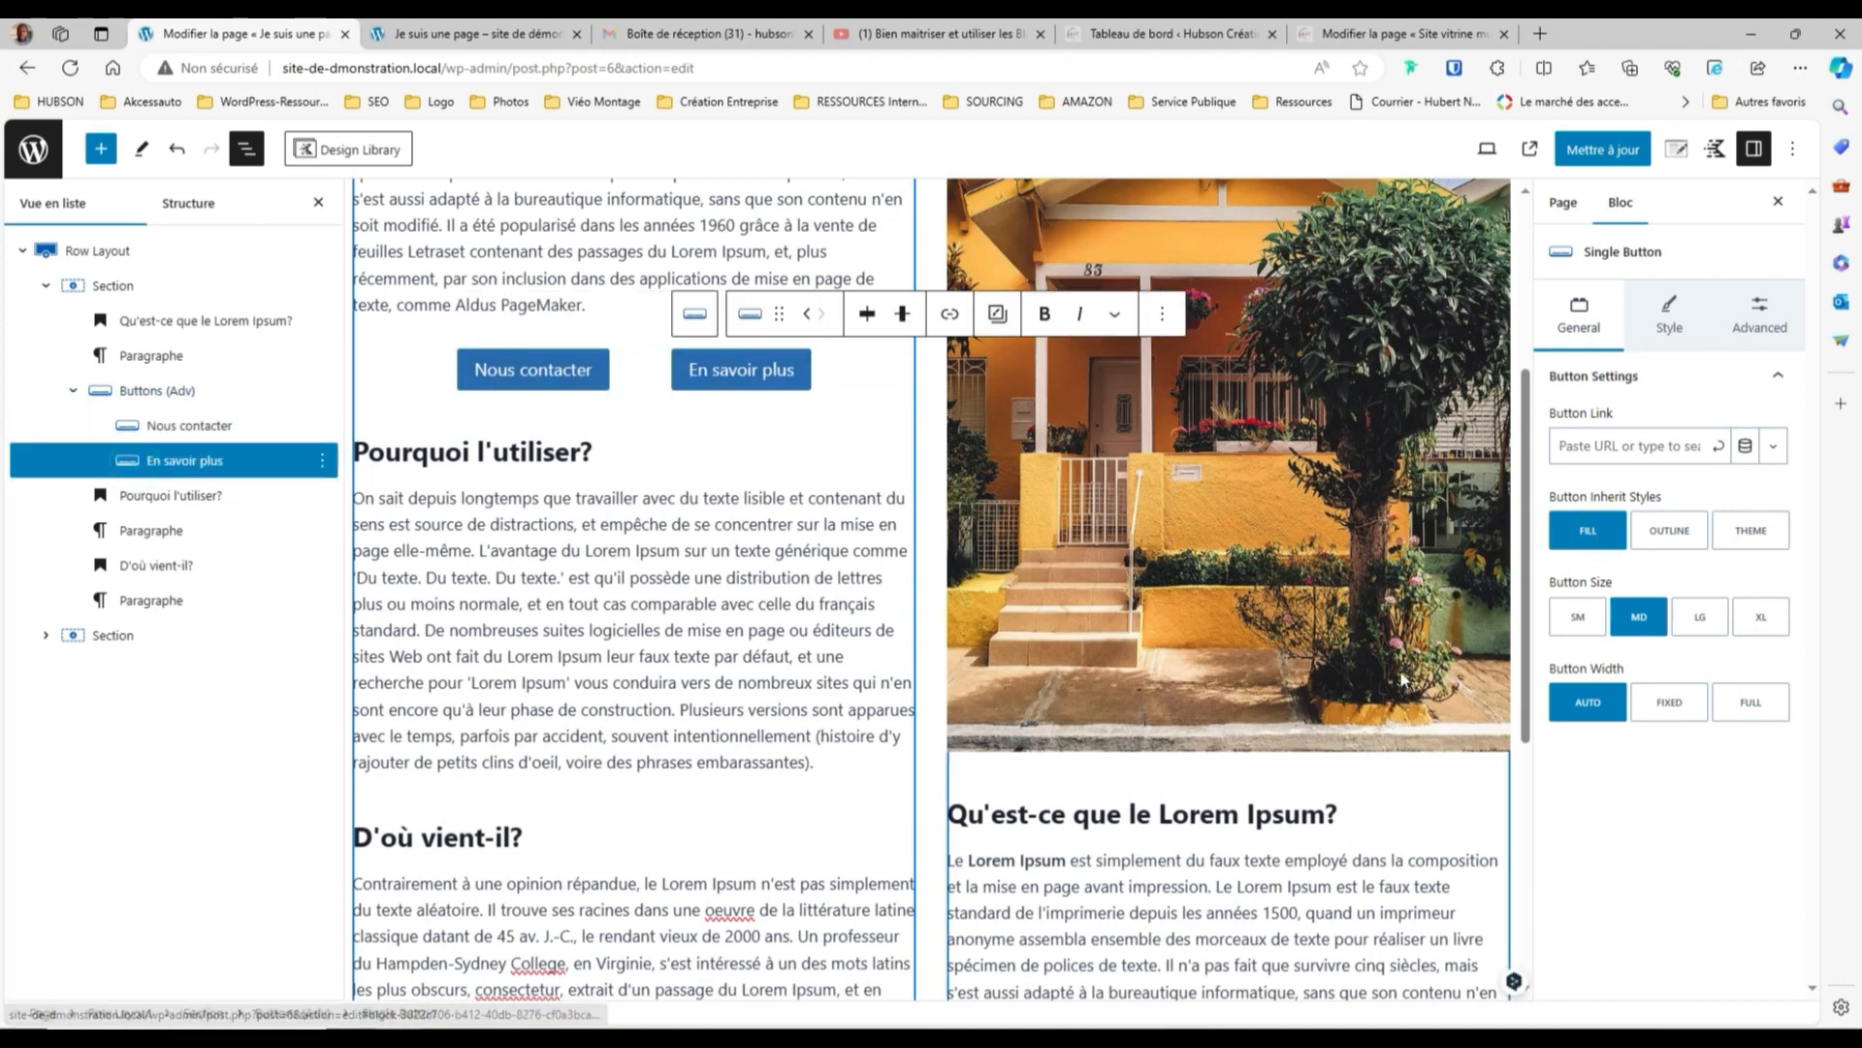
click(1671, 541)
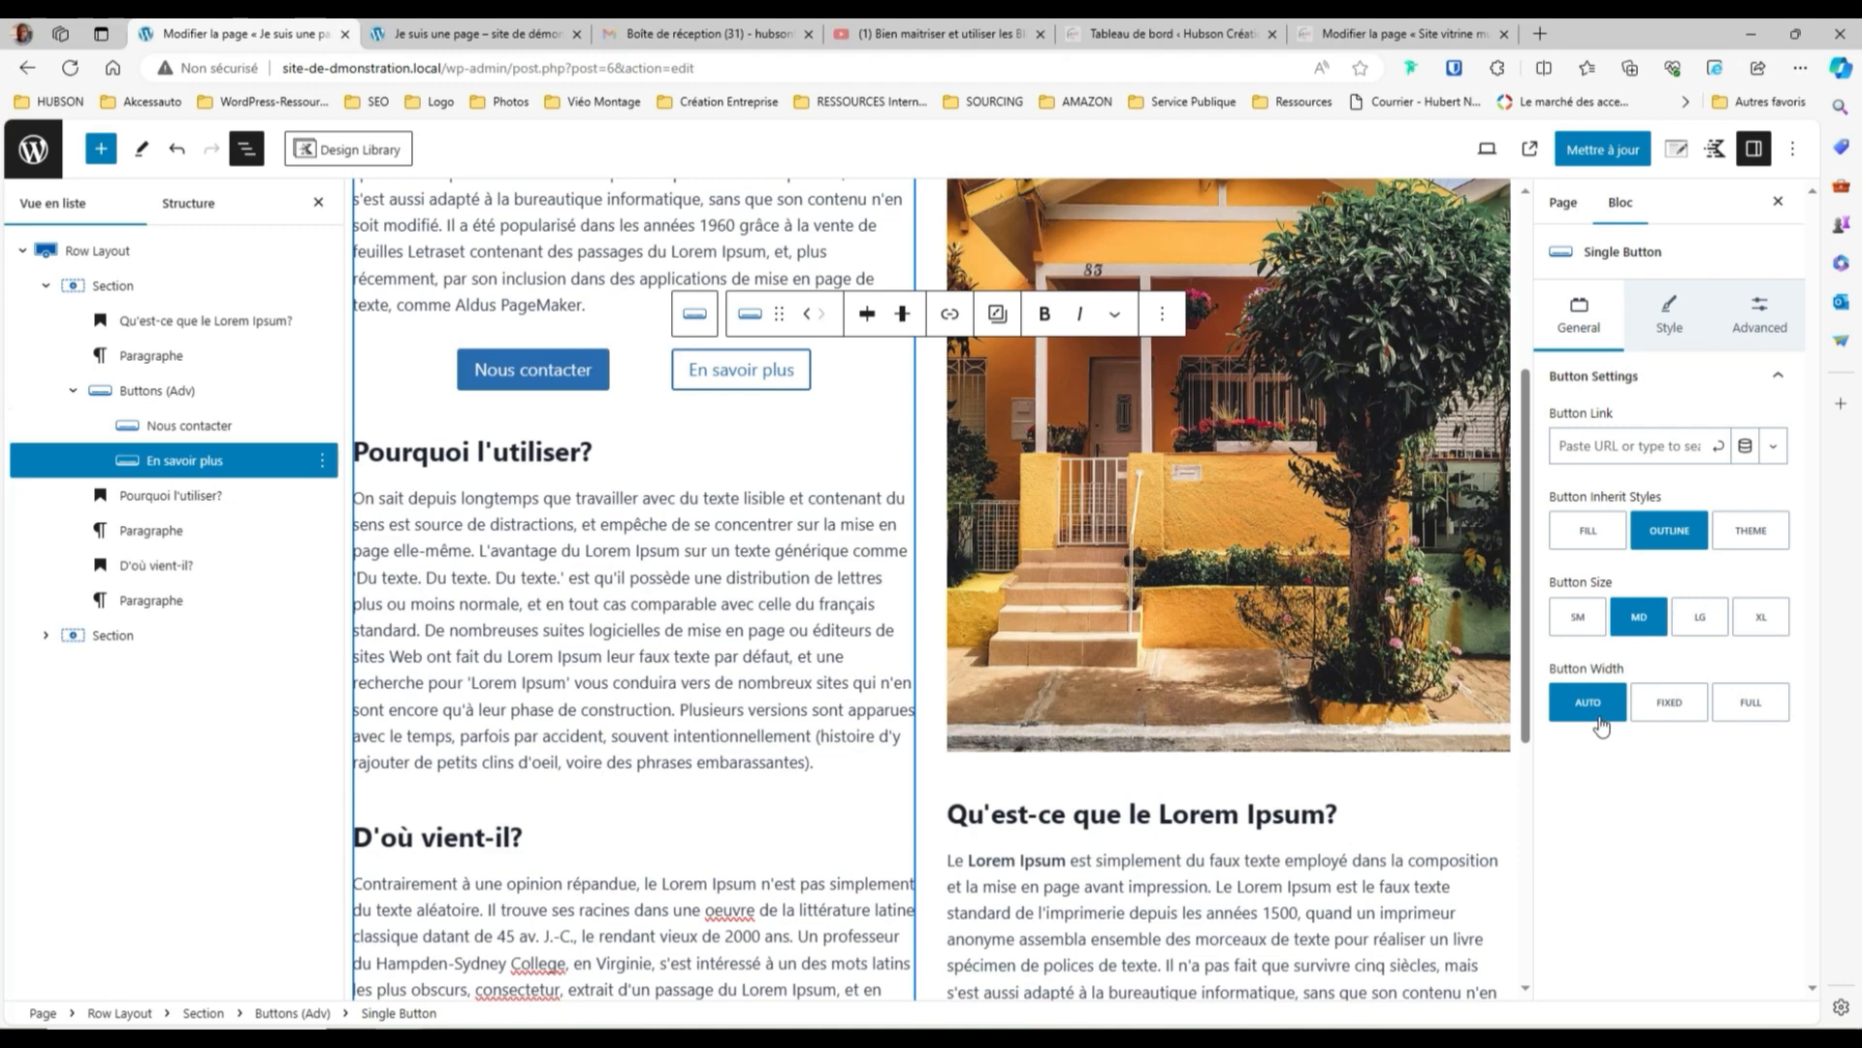
click(1678, 722)
click(1587, 714)
Extend the first button's label to "Nous contacter sur notre site"
click(208, 425)
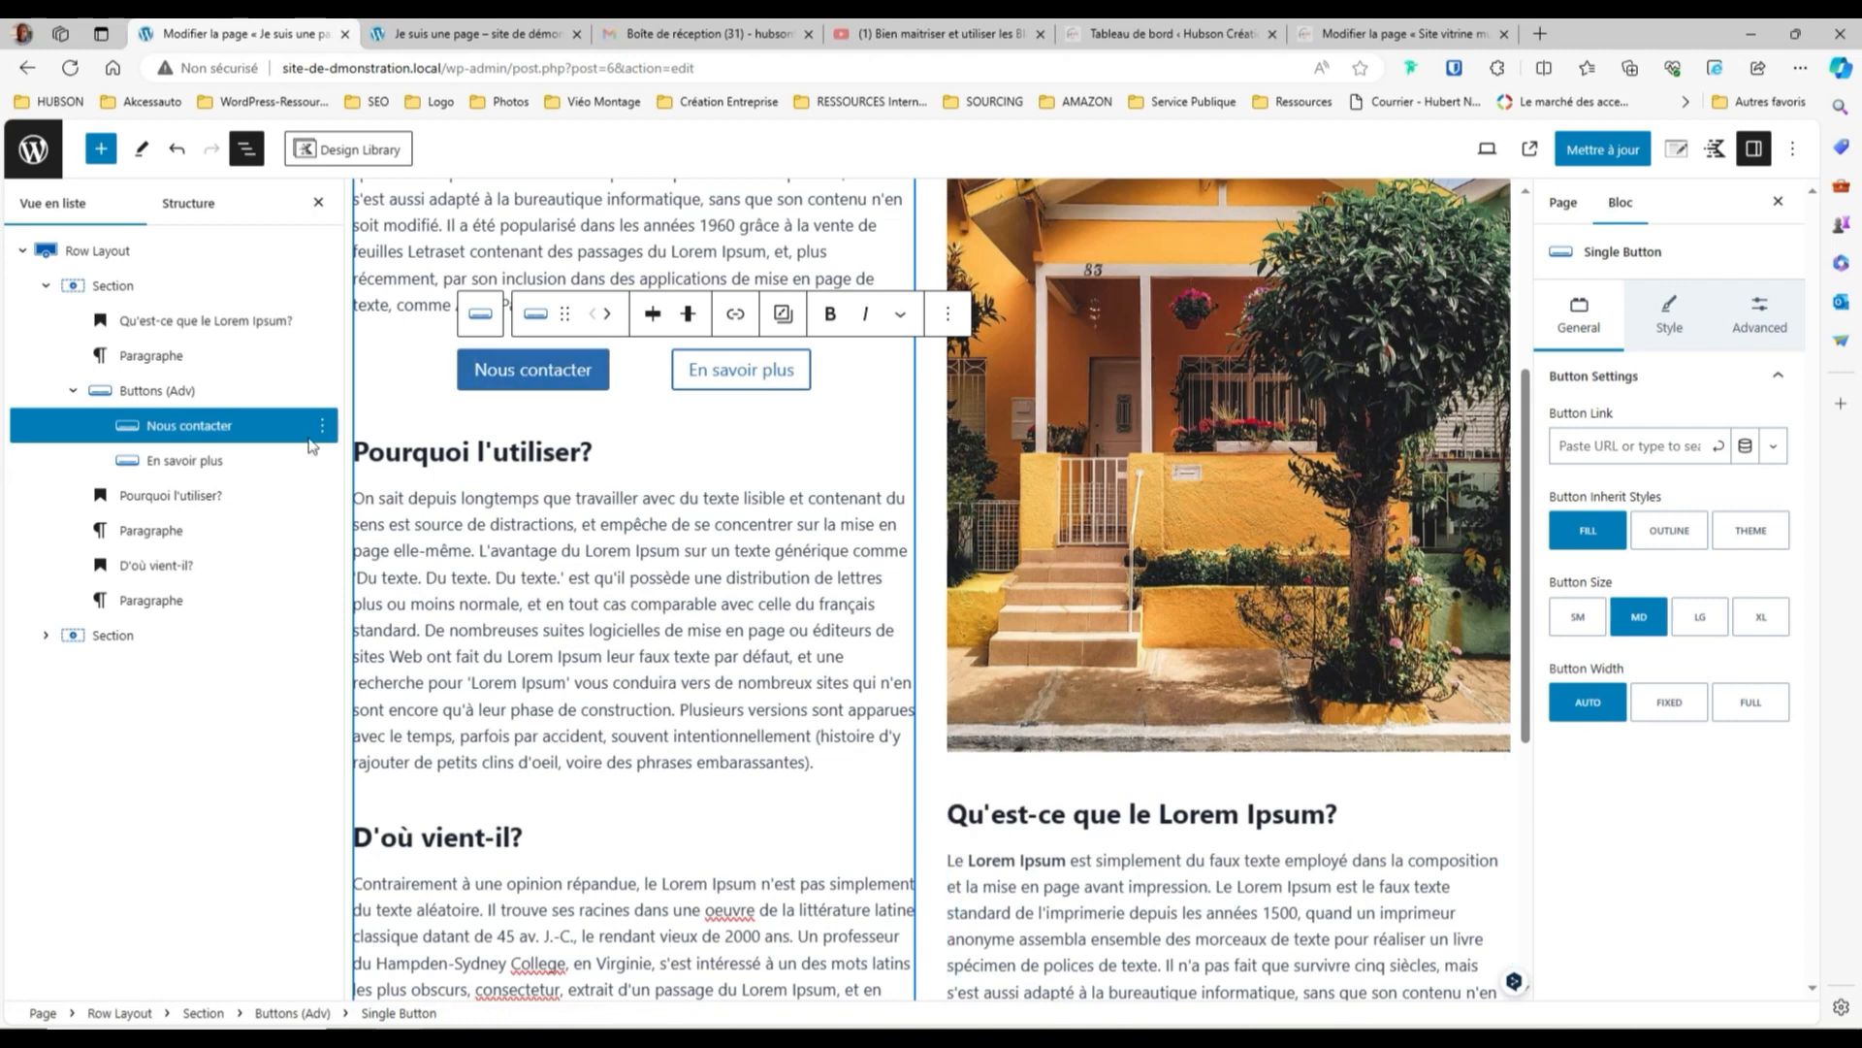
click(482, 382)
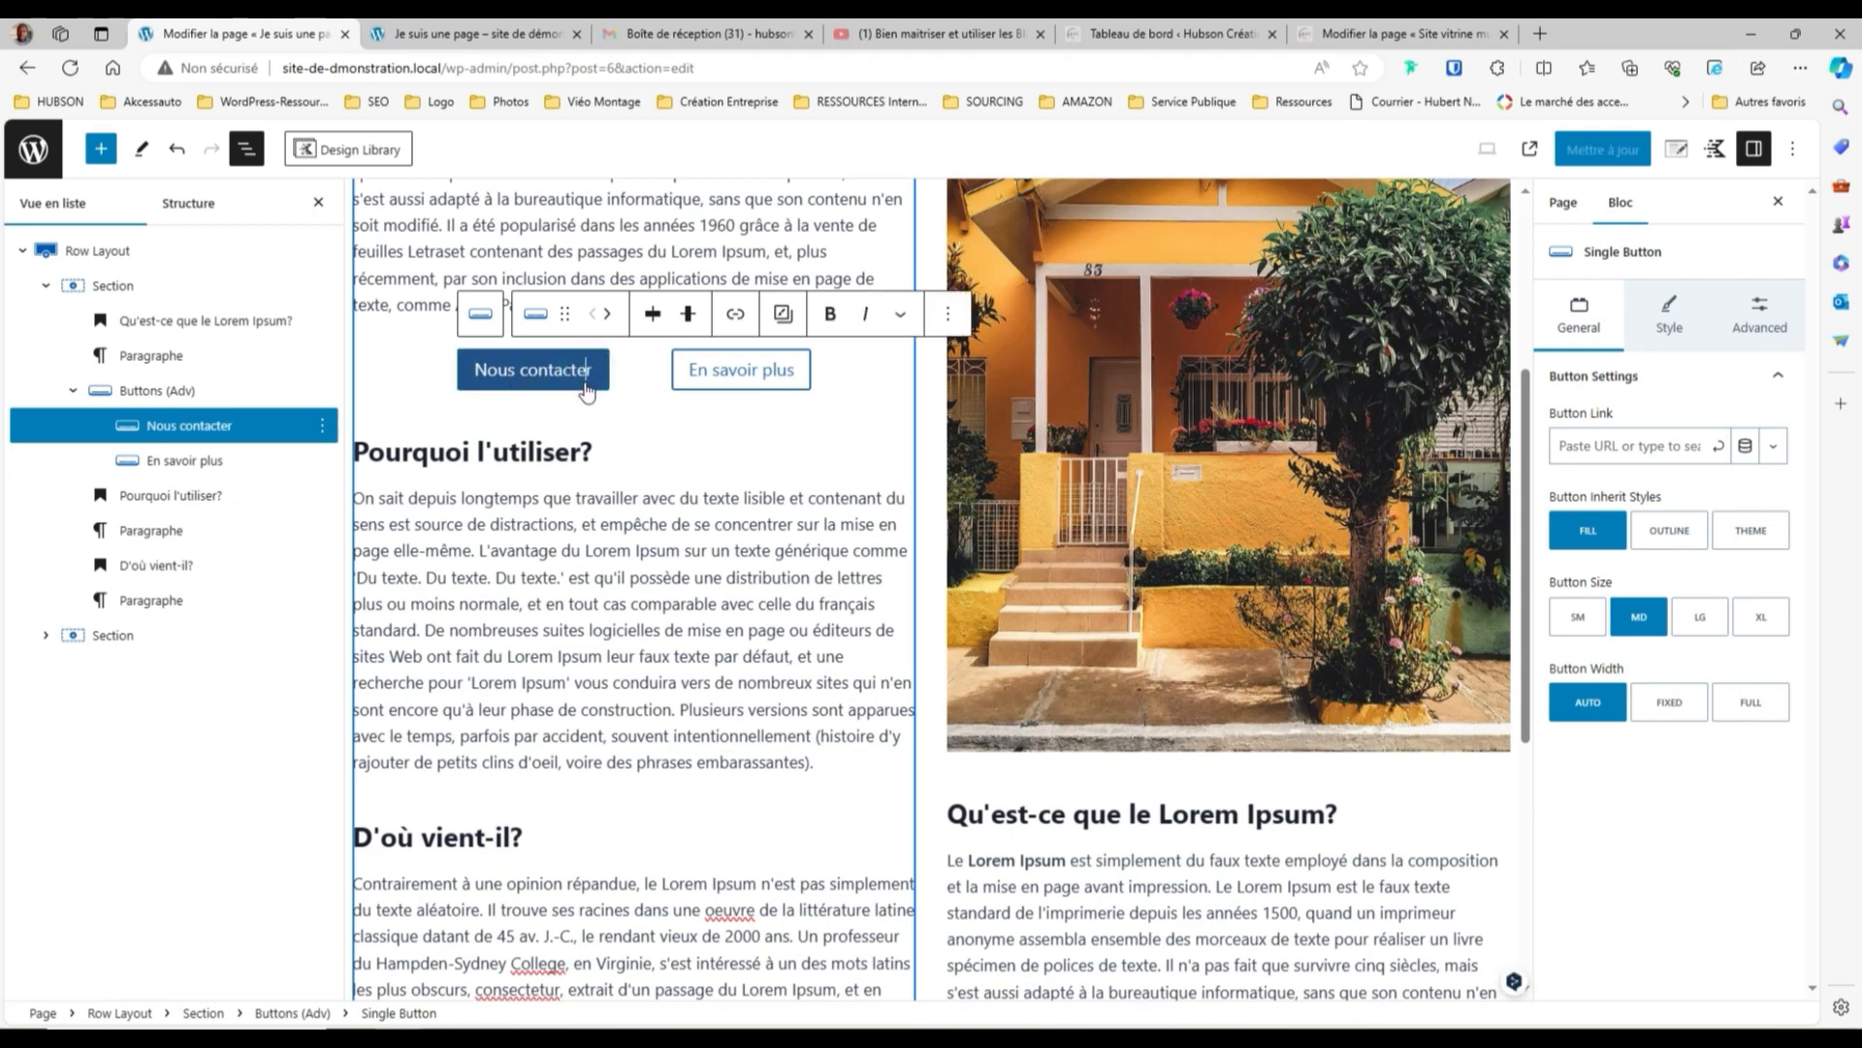
text(sur)
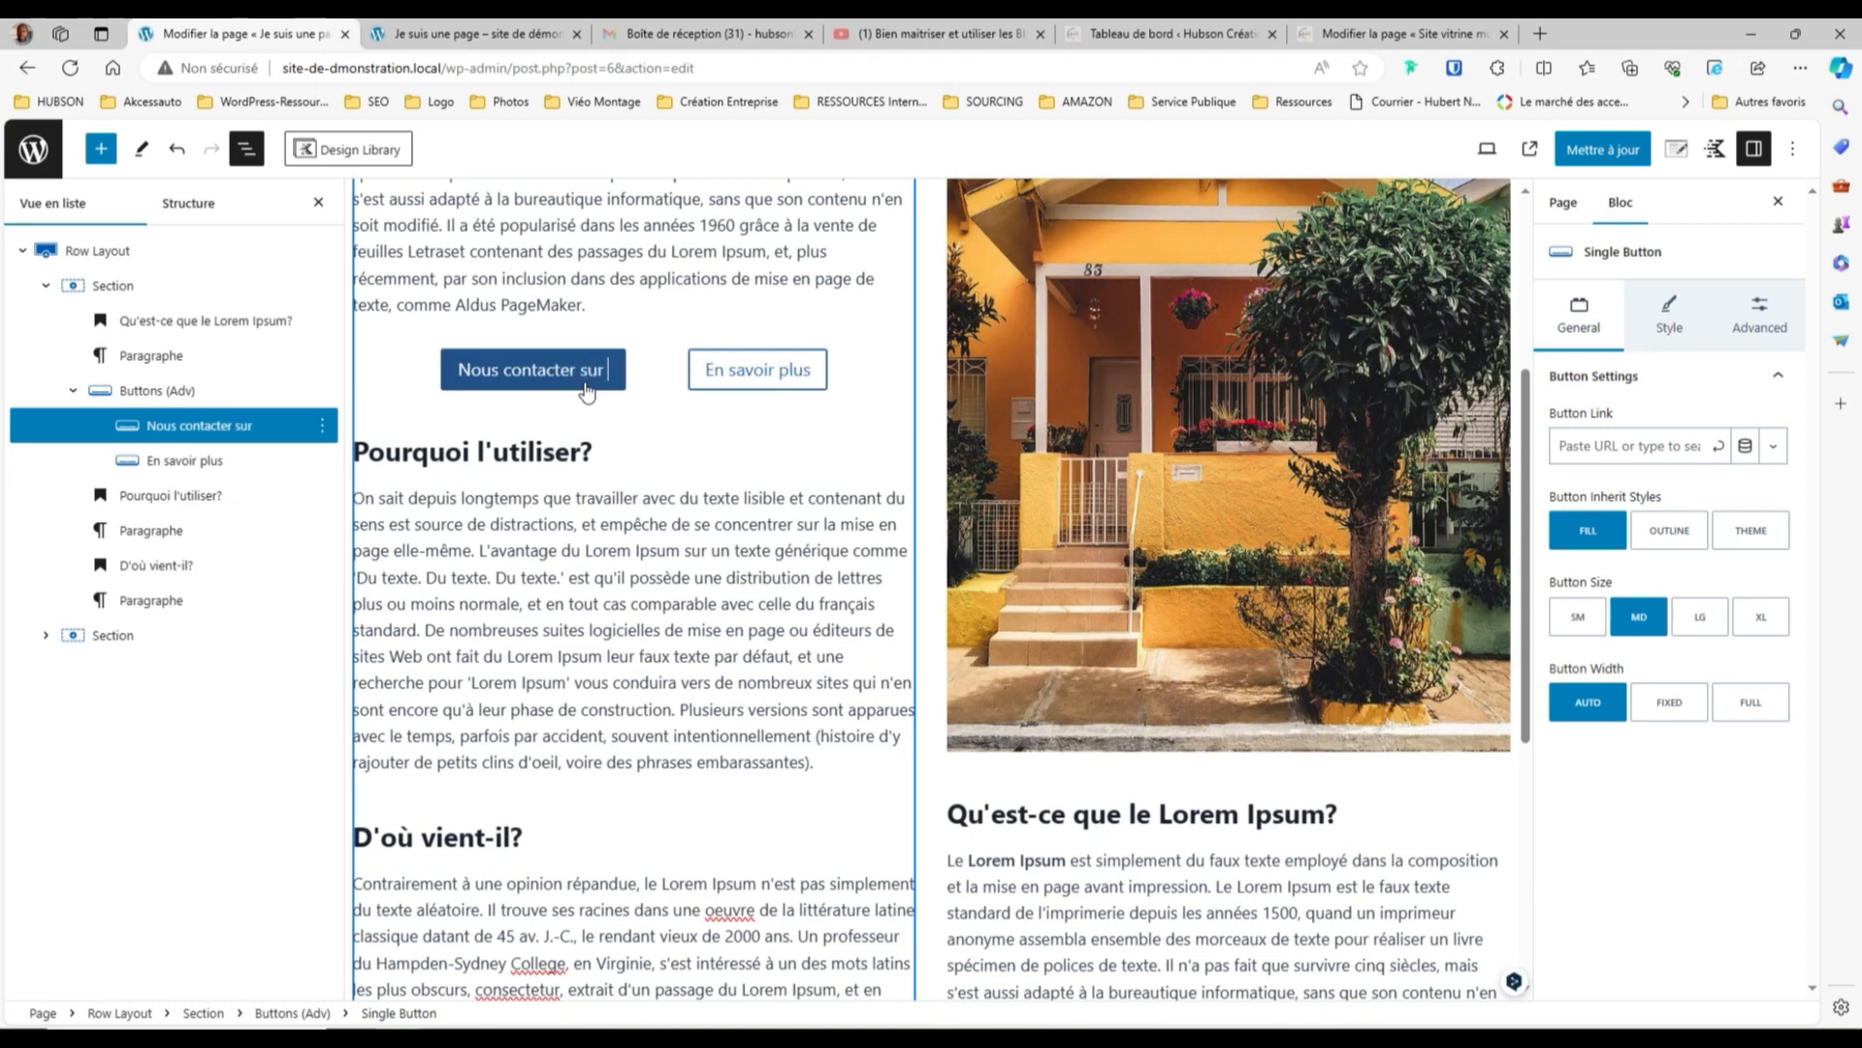
text( notre site)
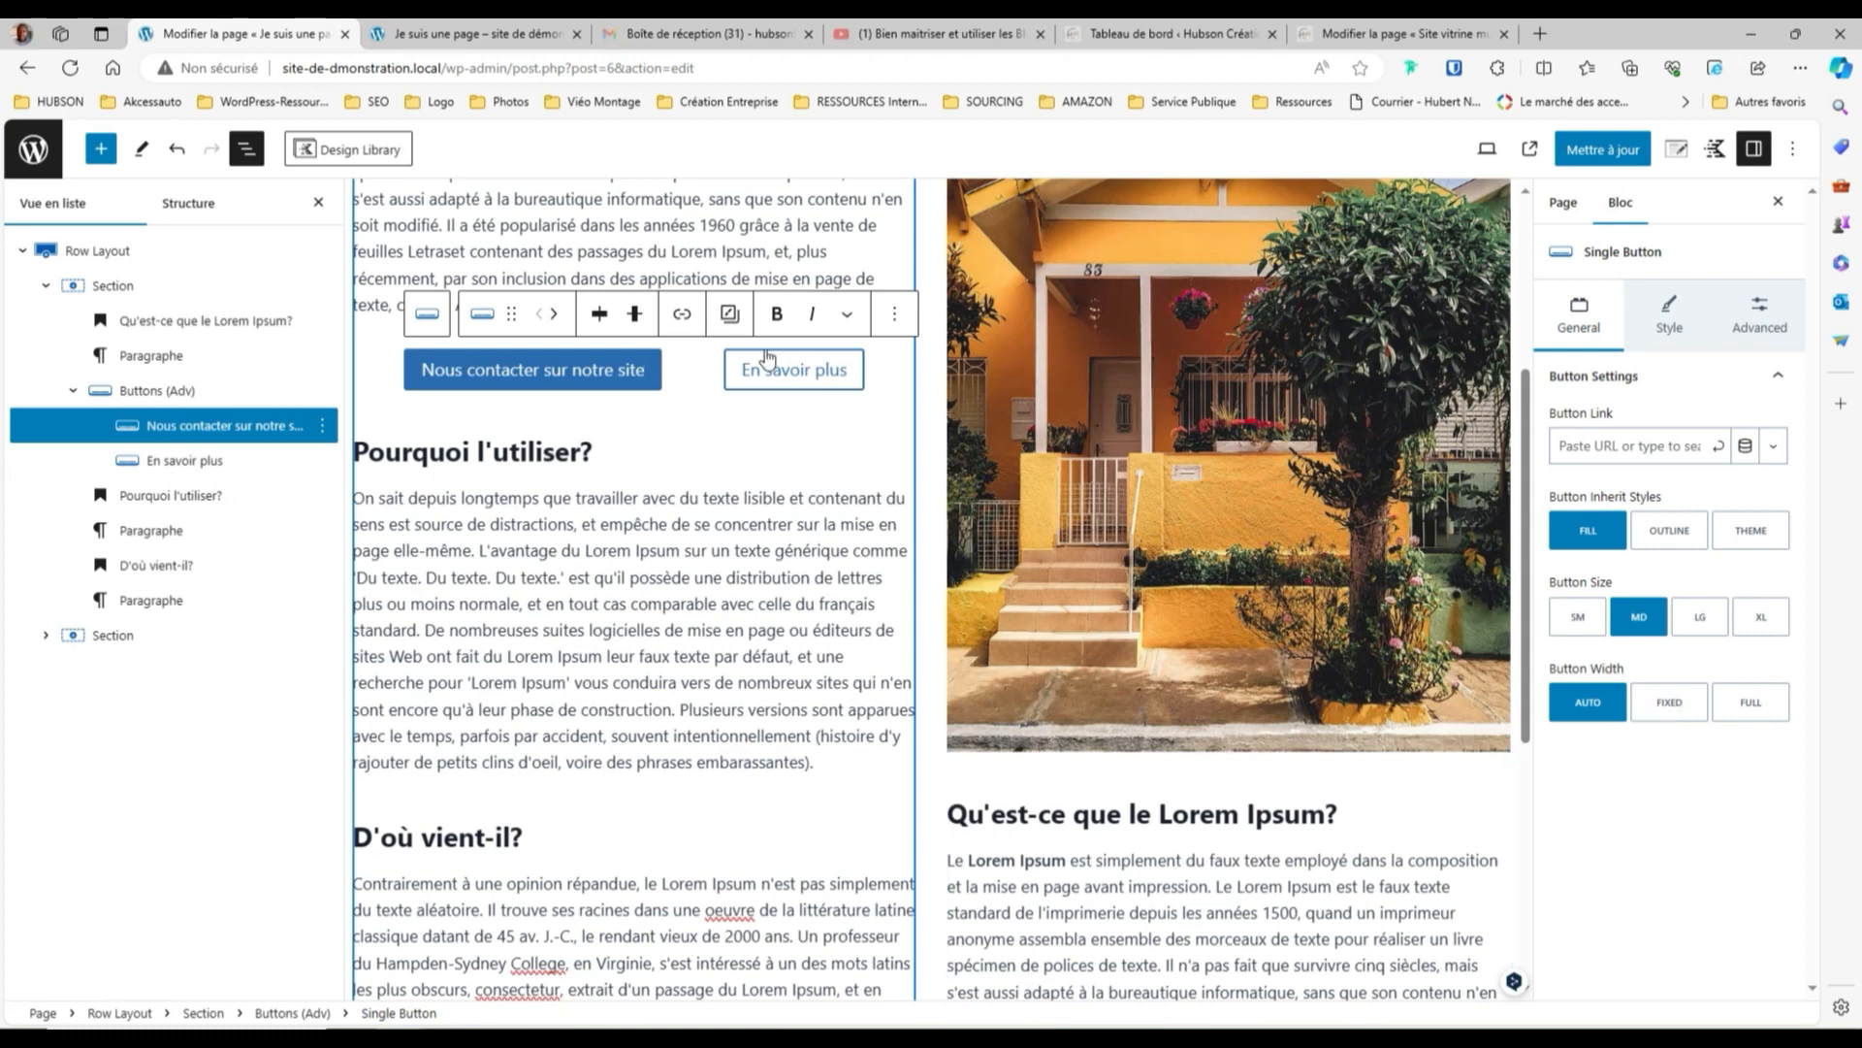
Give the "Nous contacter sur notre site" button a fixed width, trying 255 px and settling on 270 px
click(1684, 719)
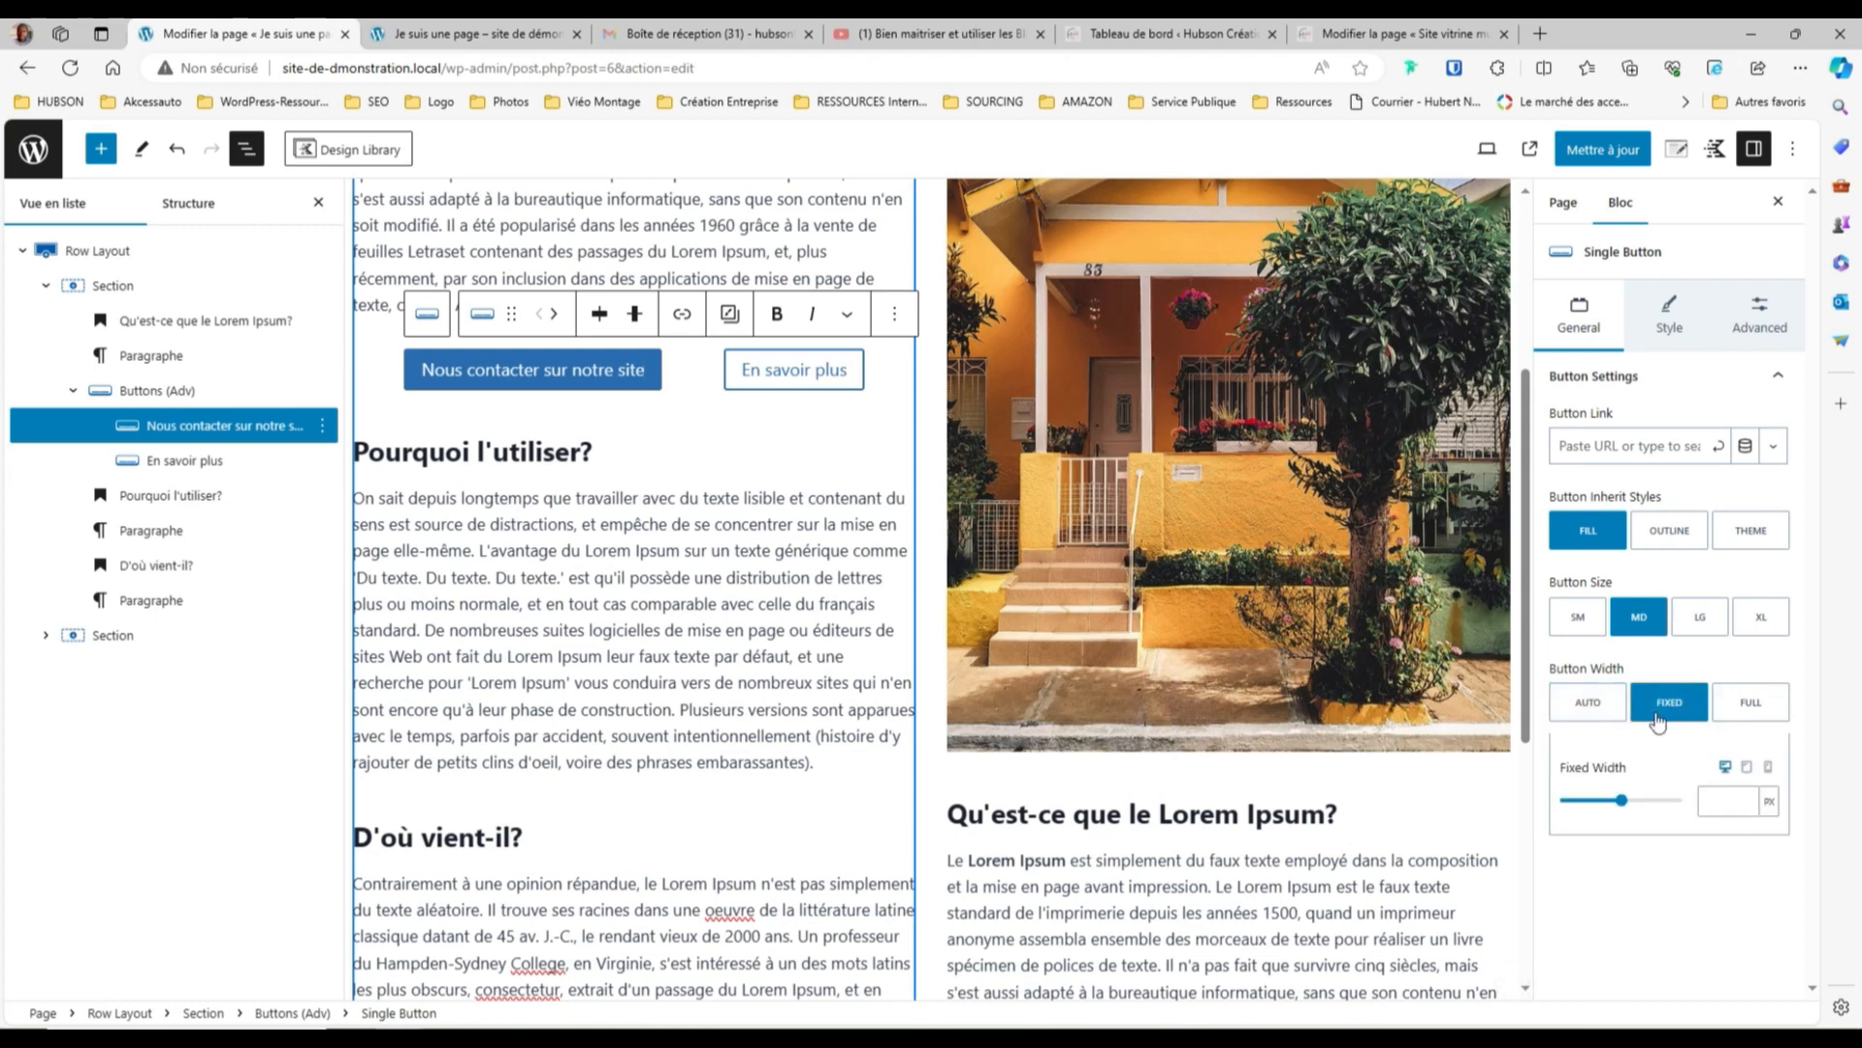
click(1720, 811)
text(255)
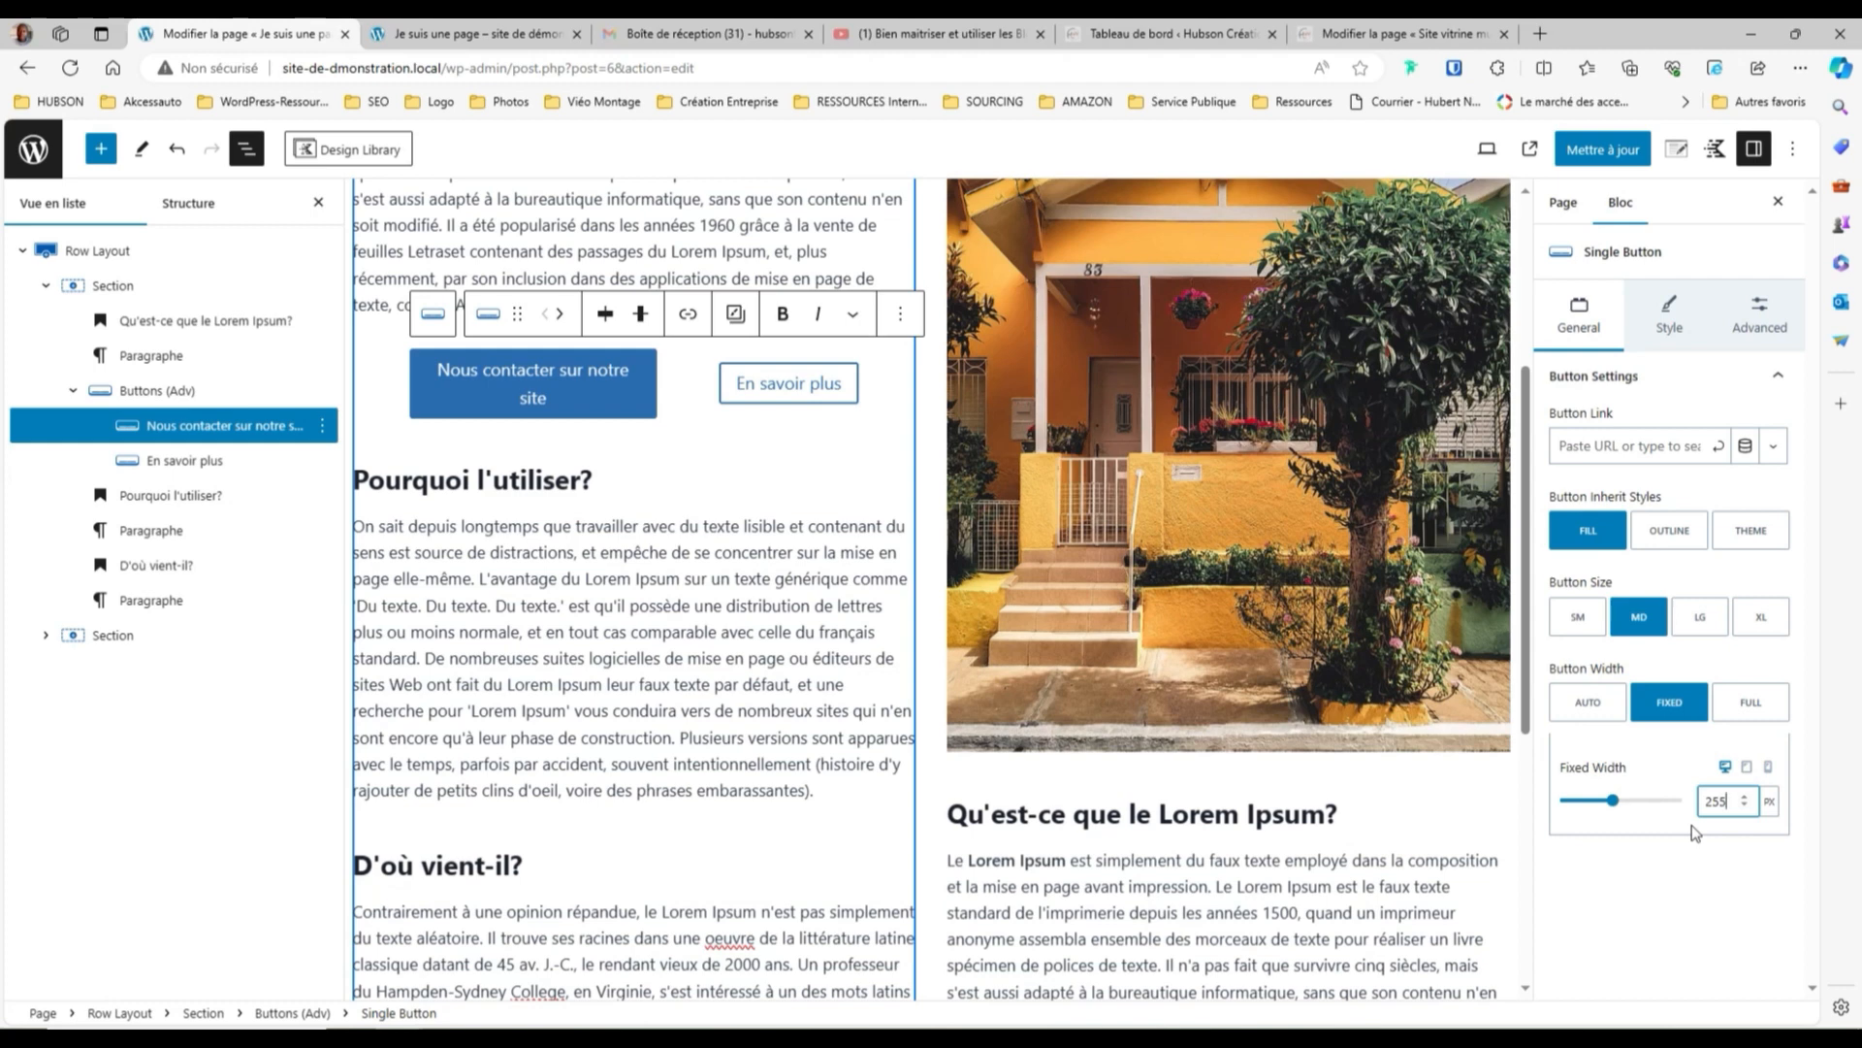
key(BackSpace)
key(BackSpace)
key(BackSpace)
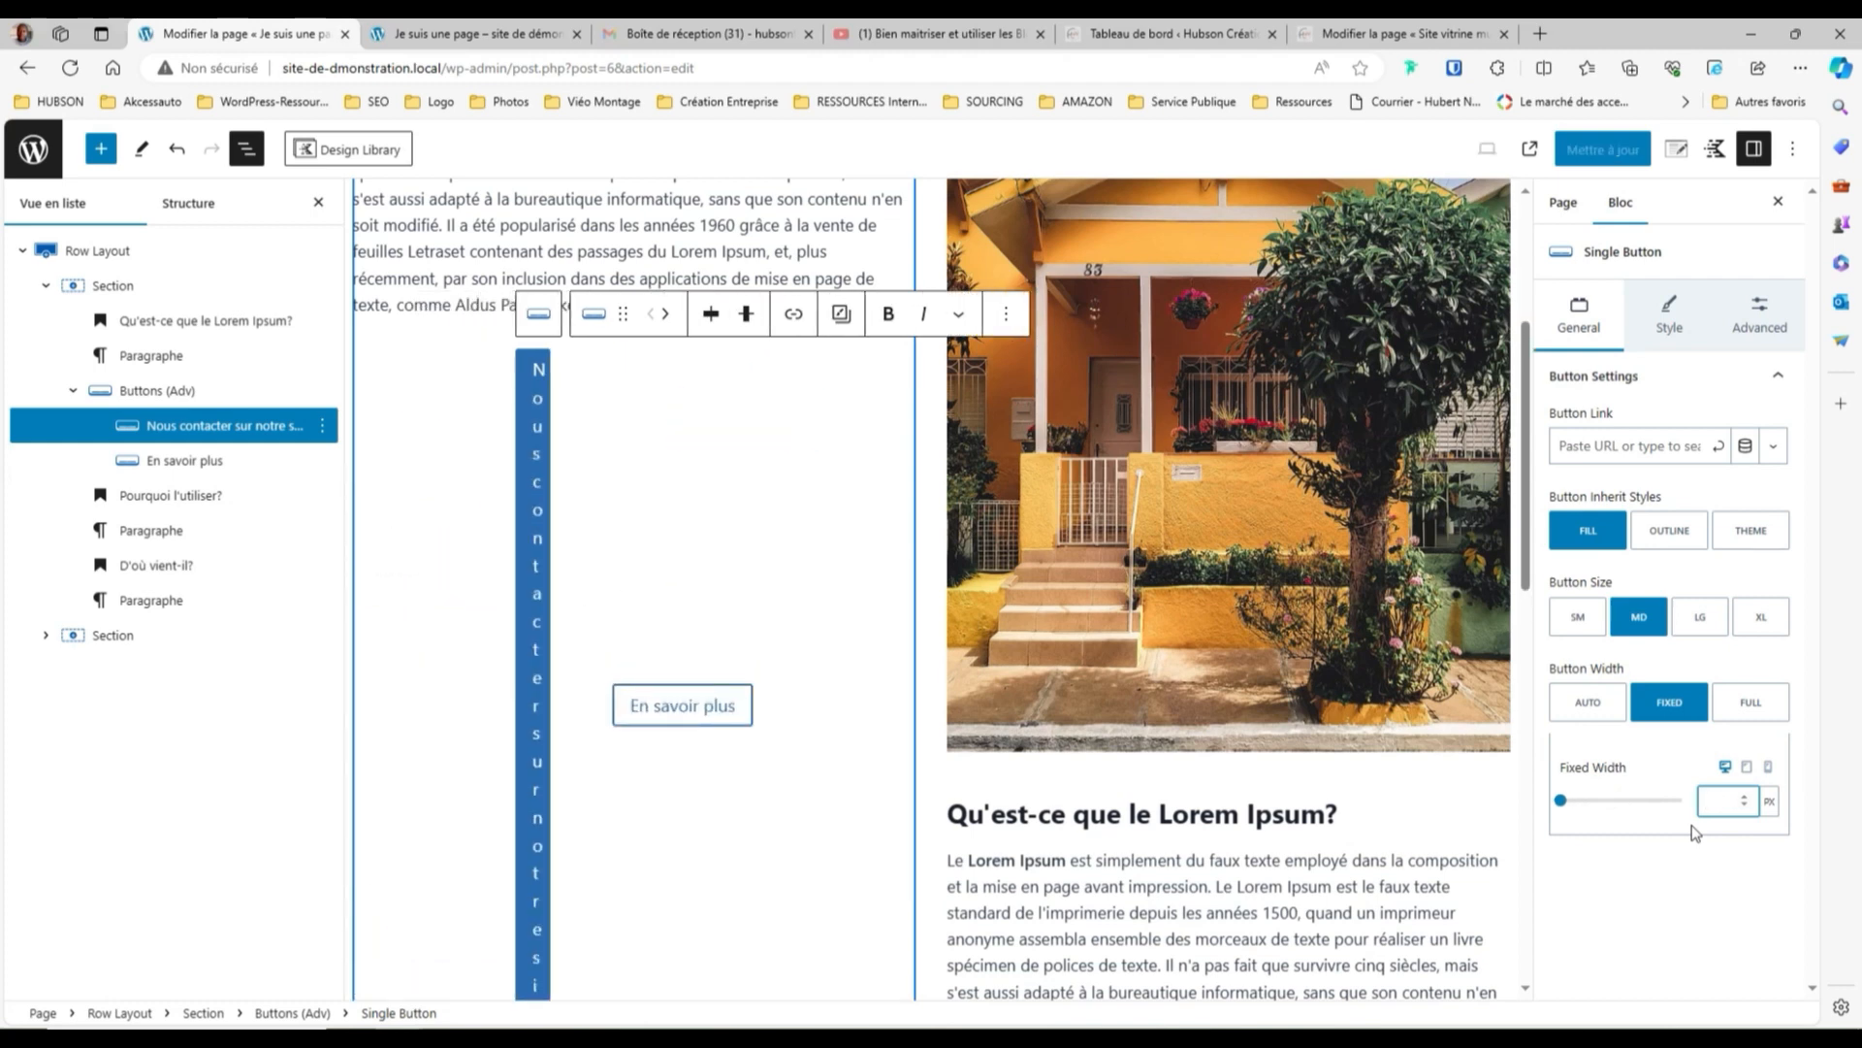
text(270)
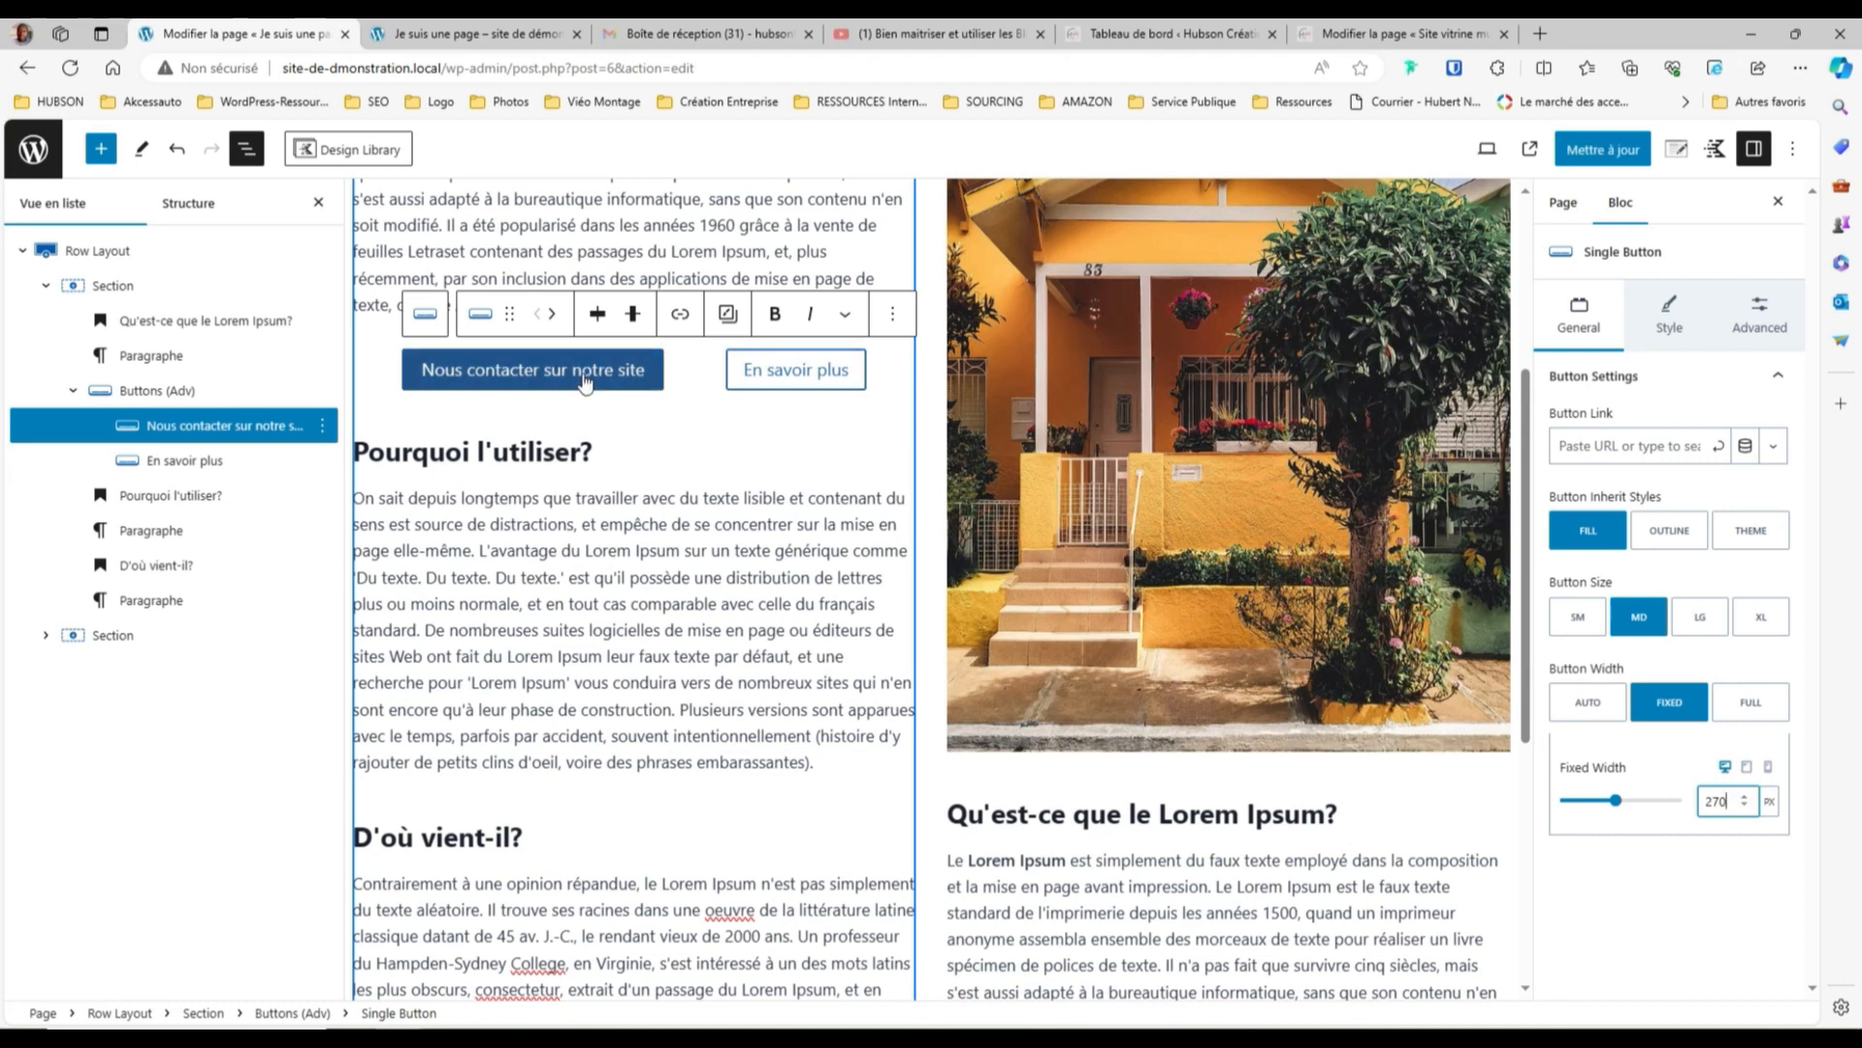
Give the "En savoir plus" button a fixed width of 270 px
click(209, 469)
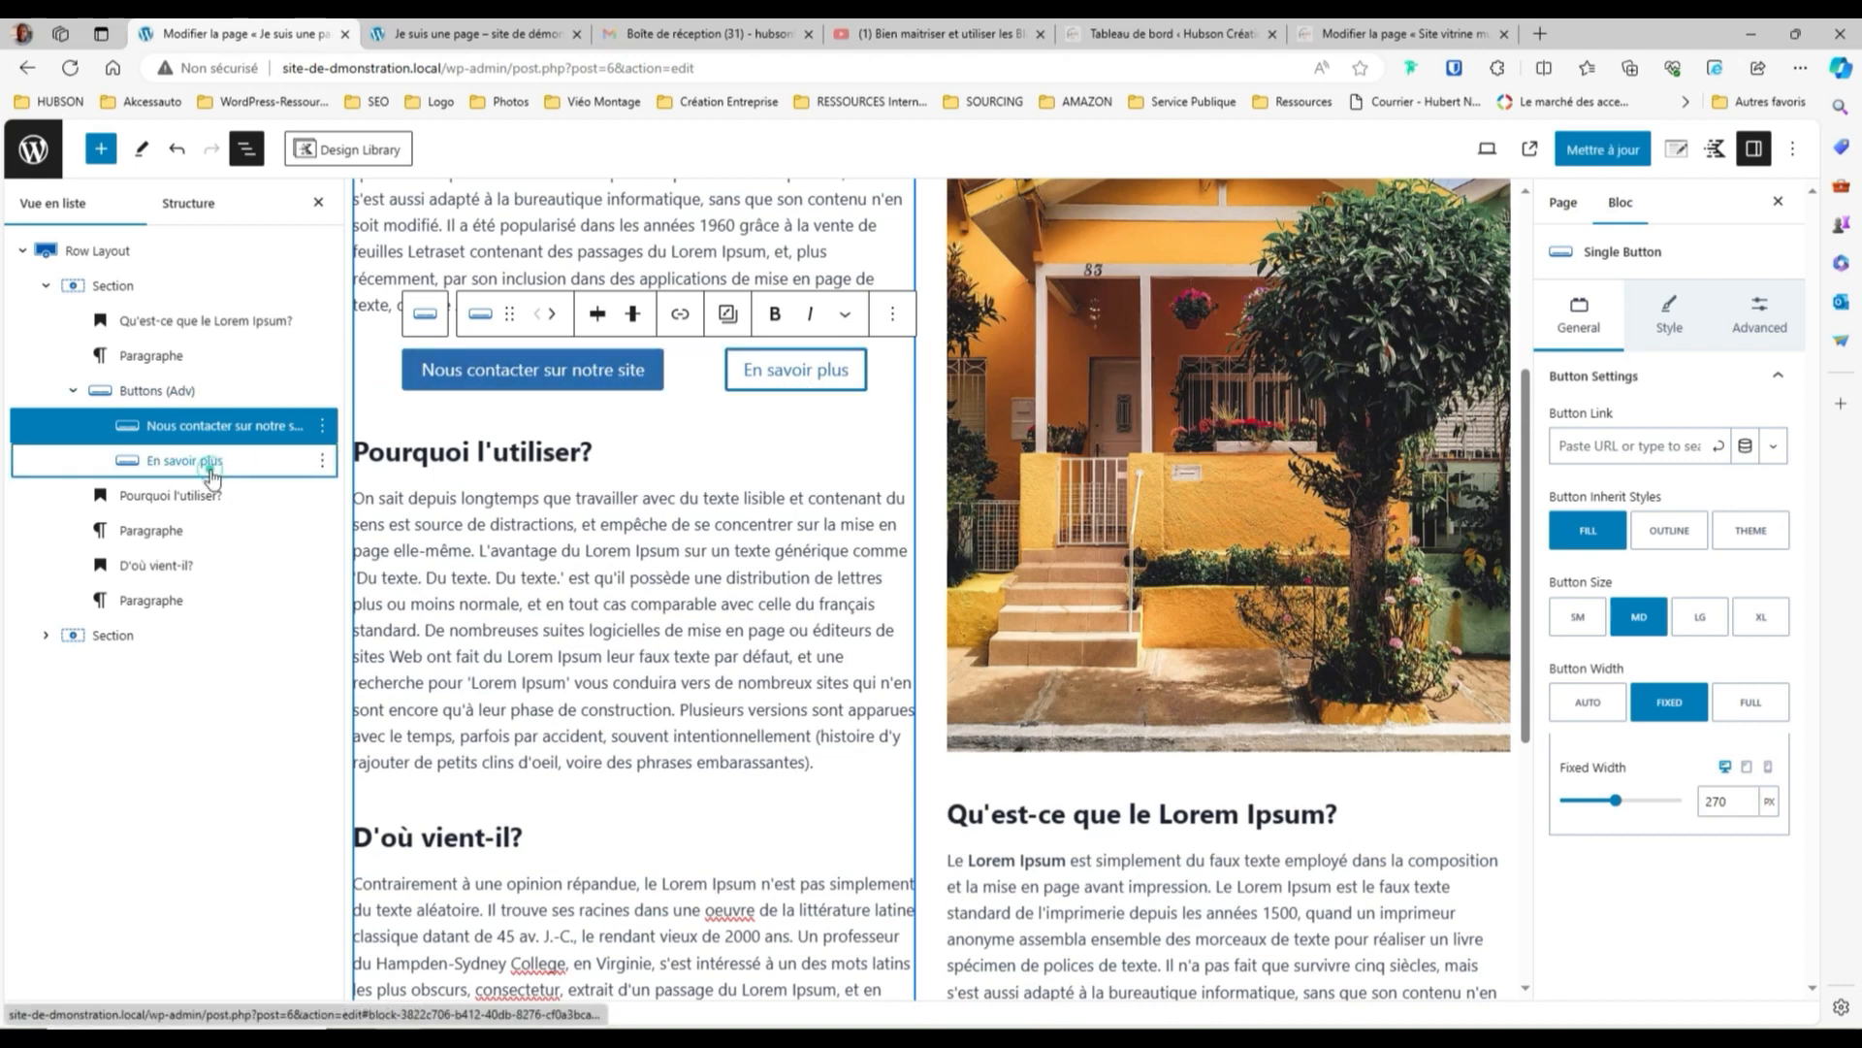
click(1684, 709)
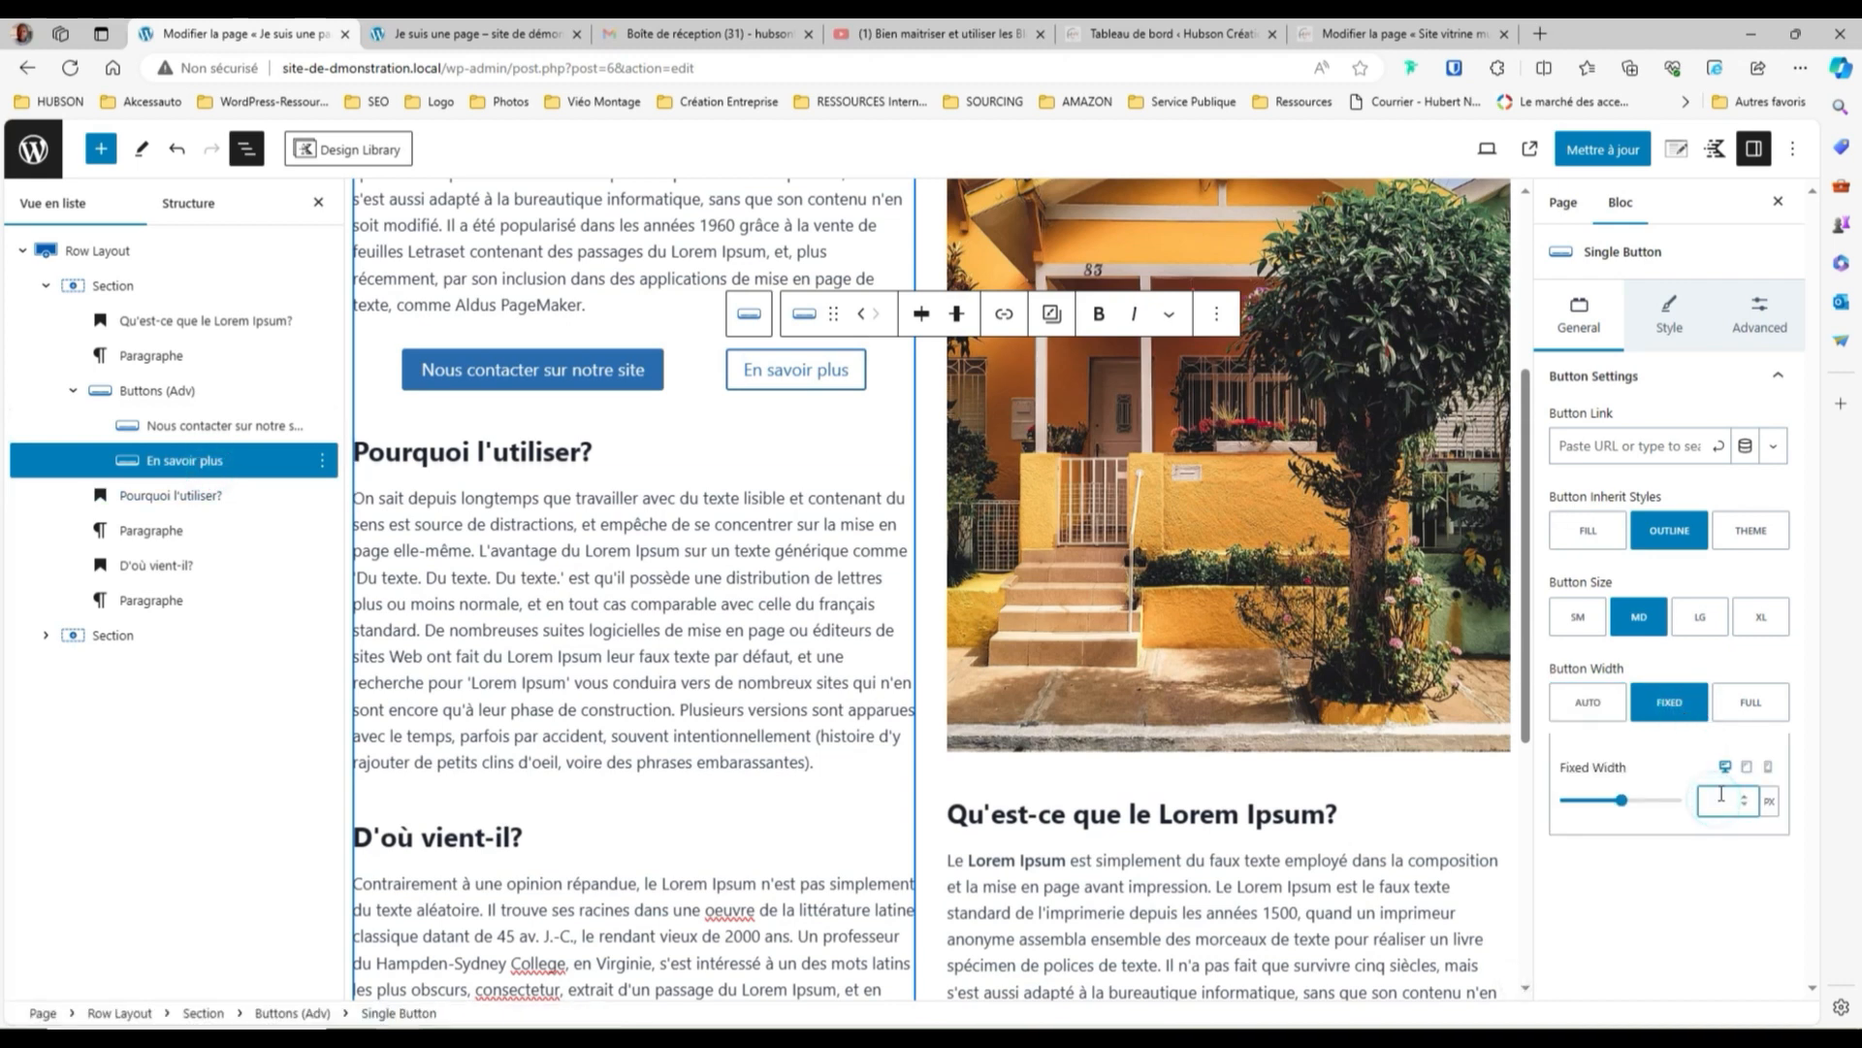
text(270)
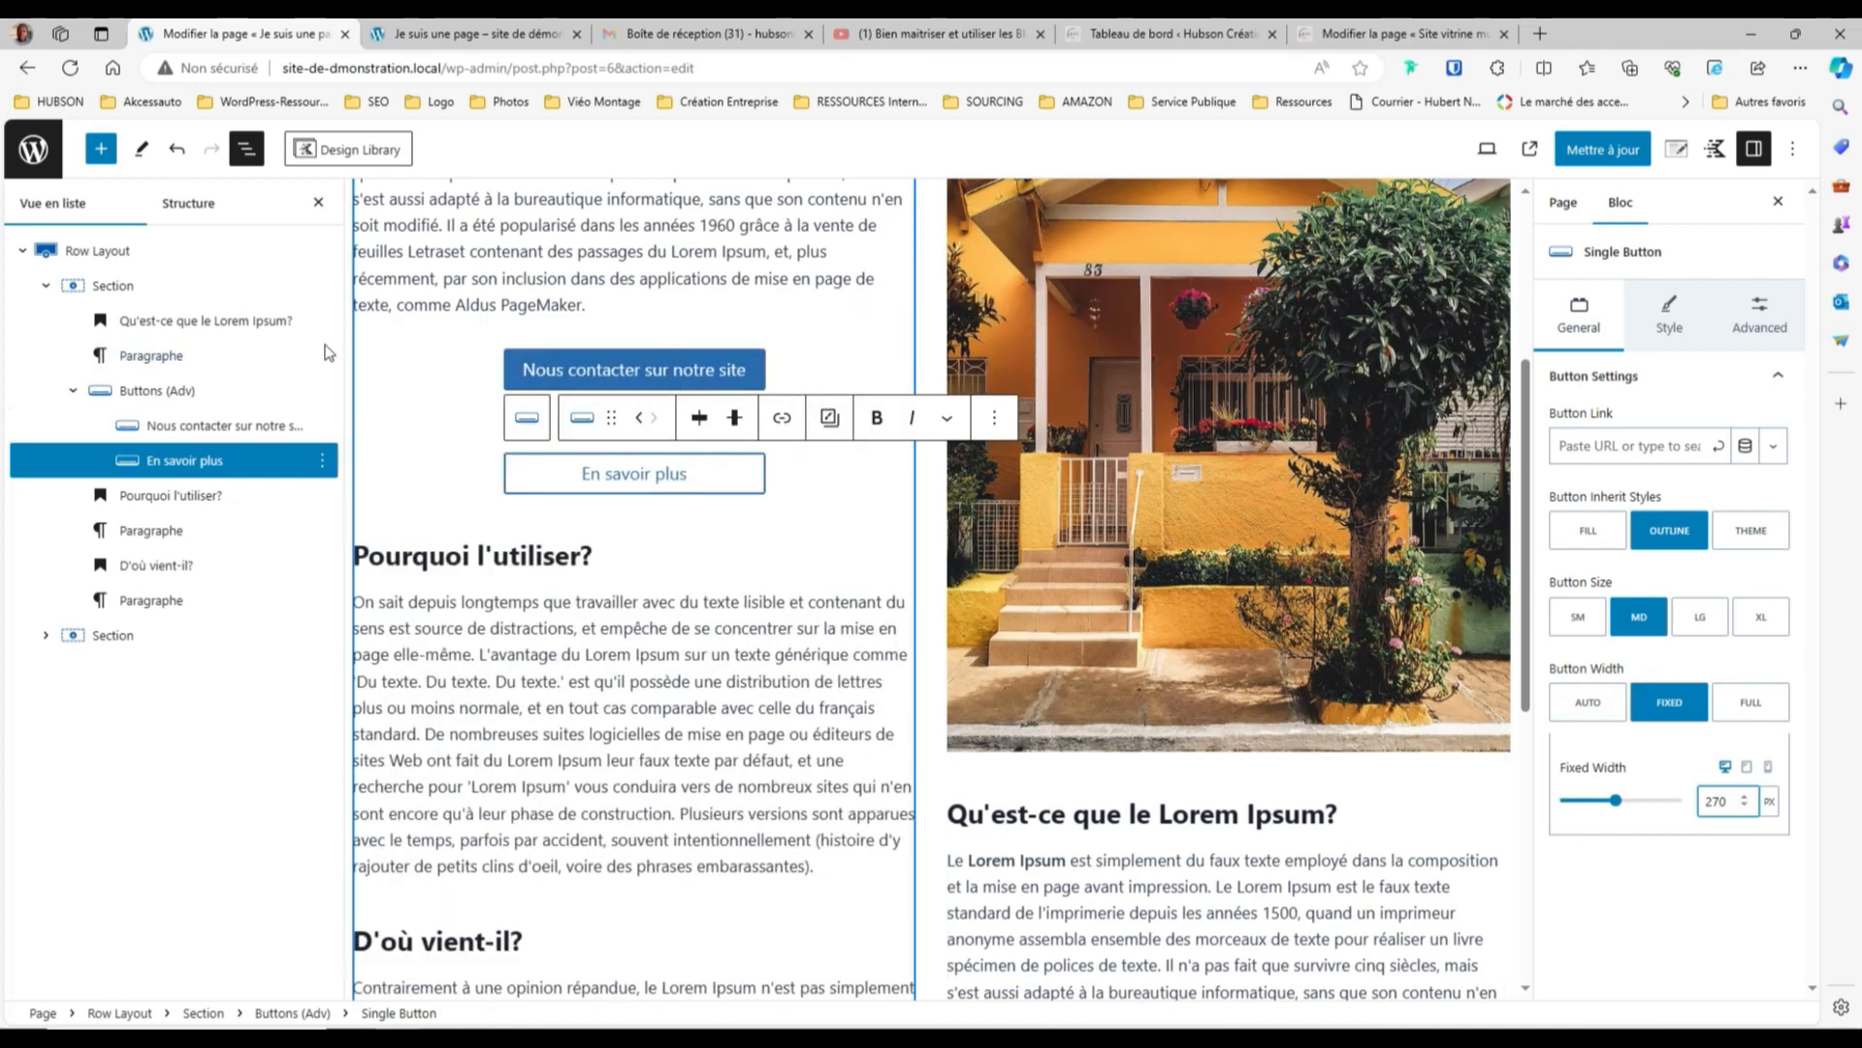
Shorten the first button's label to "Nous contacter" by deleting "sur notre site"
scroll(665, 262, up, 4)
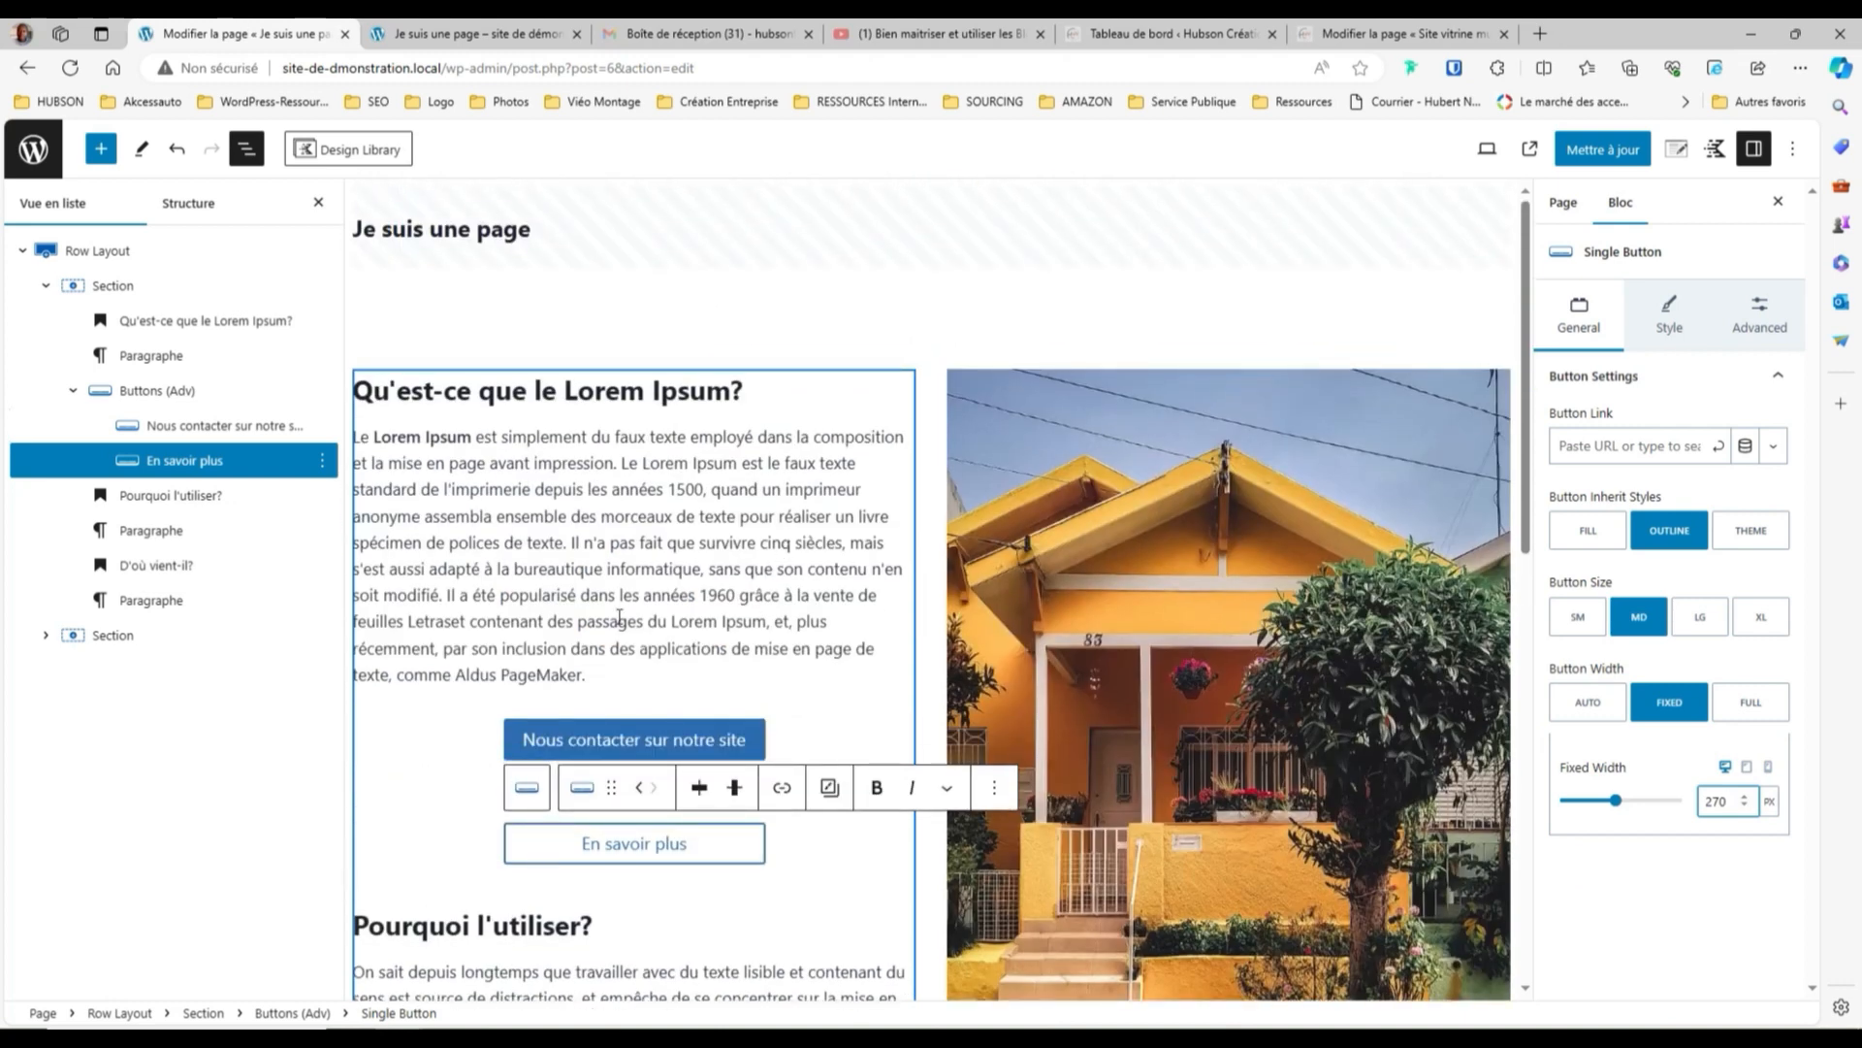
scroll(695, 625, down, 3)
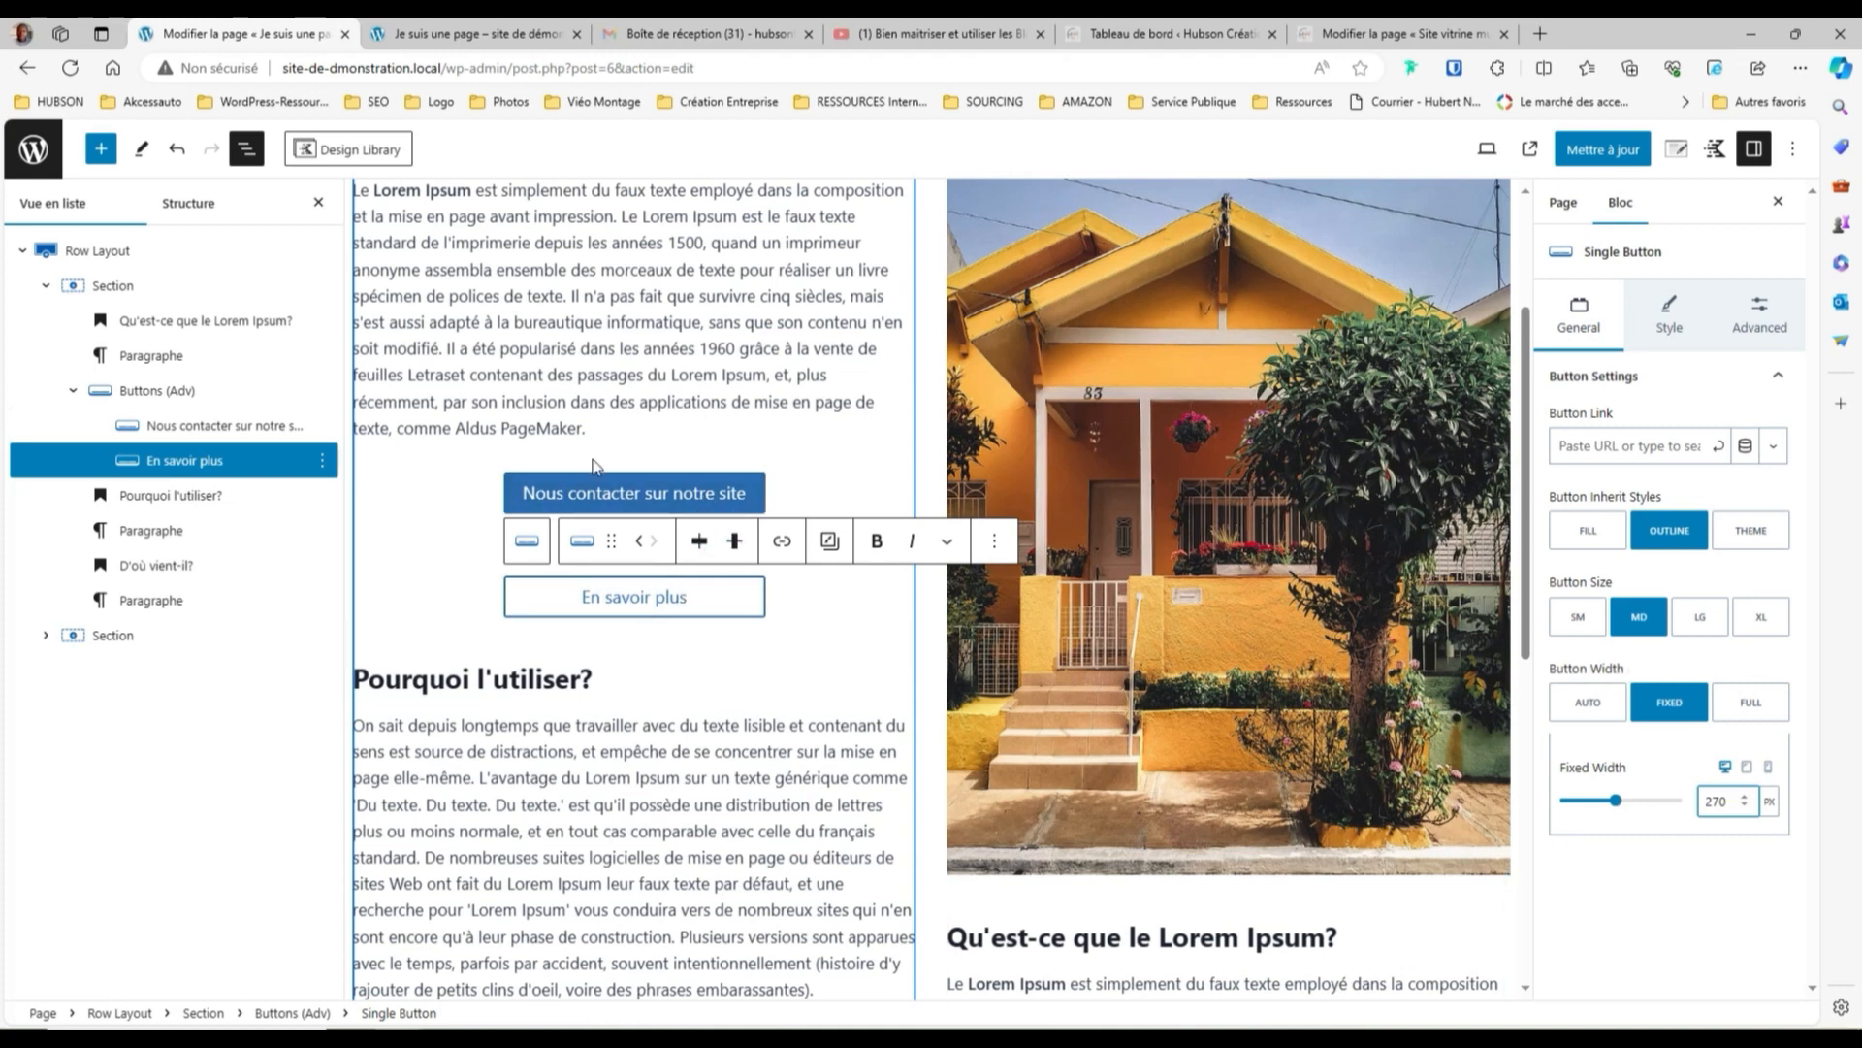
click(614, 500)
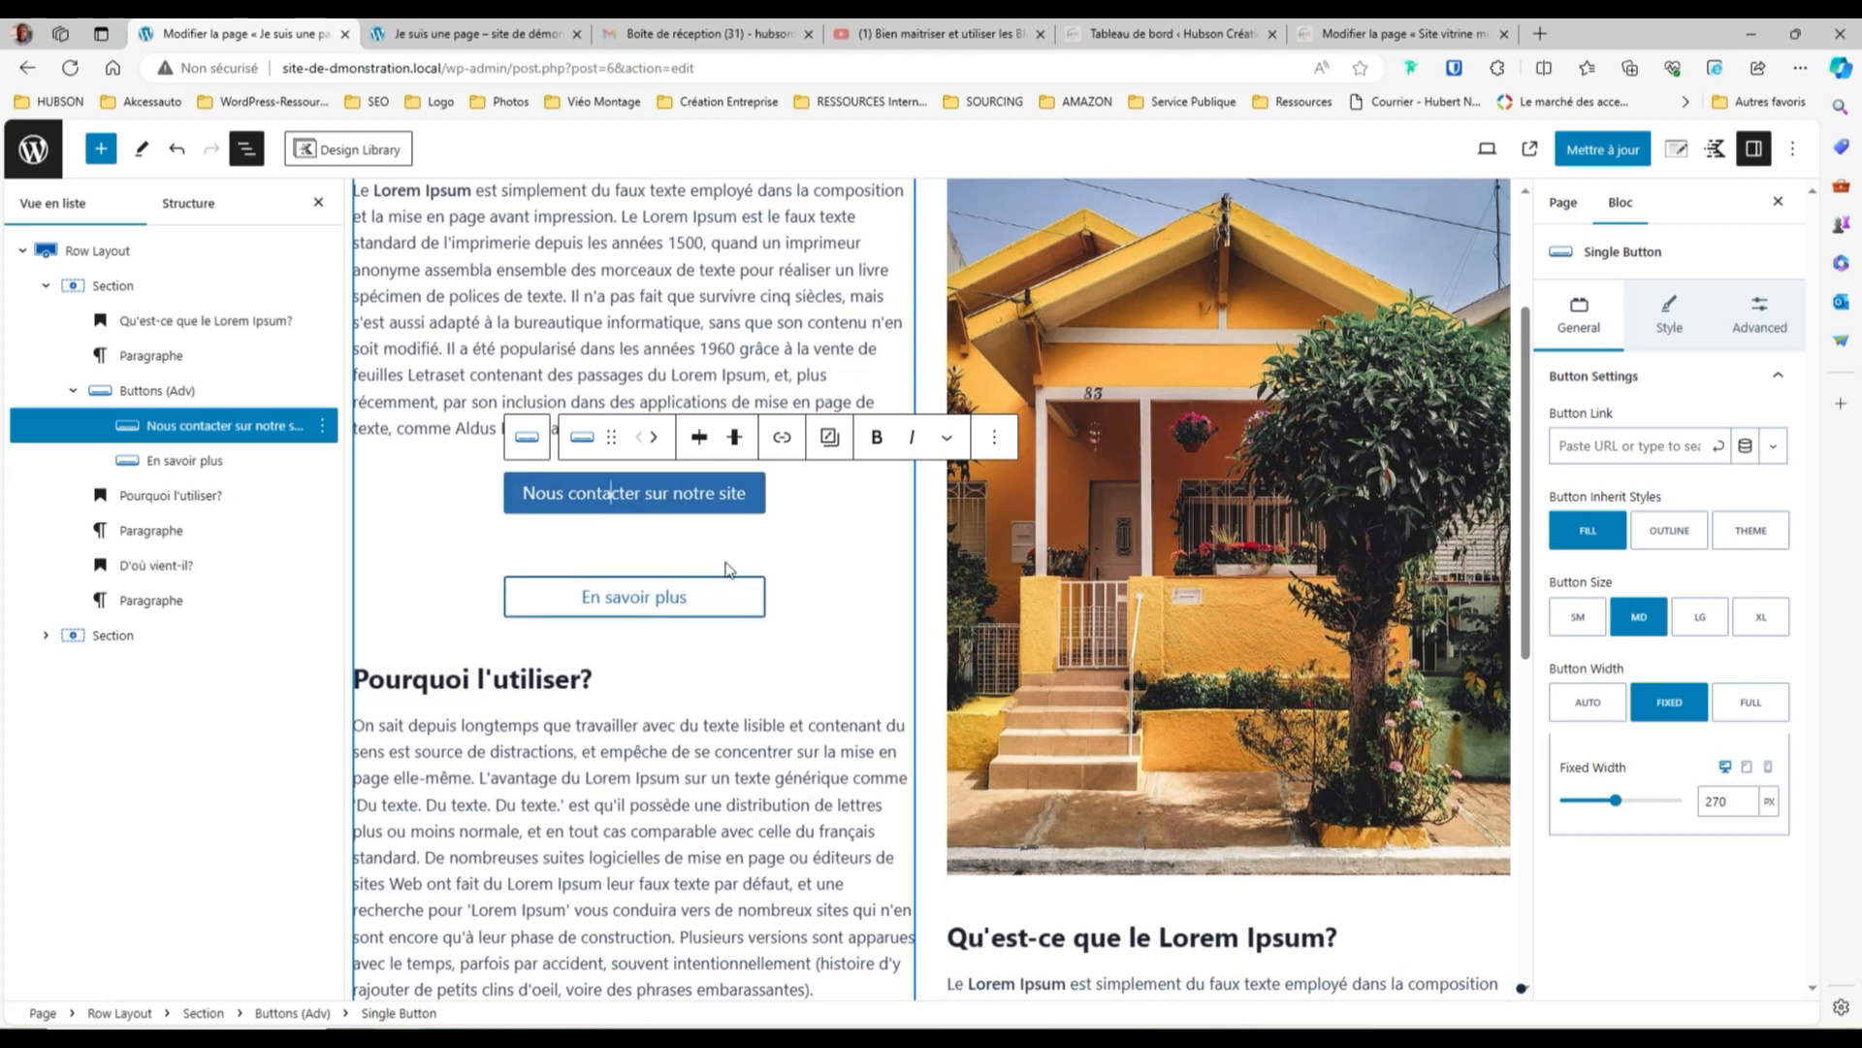
click(753, 503)
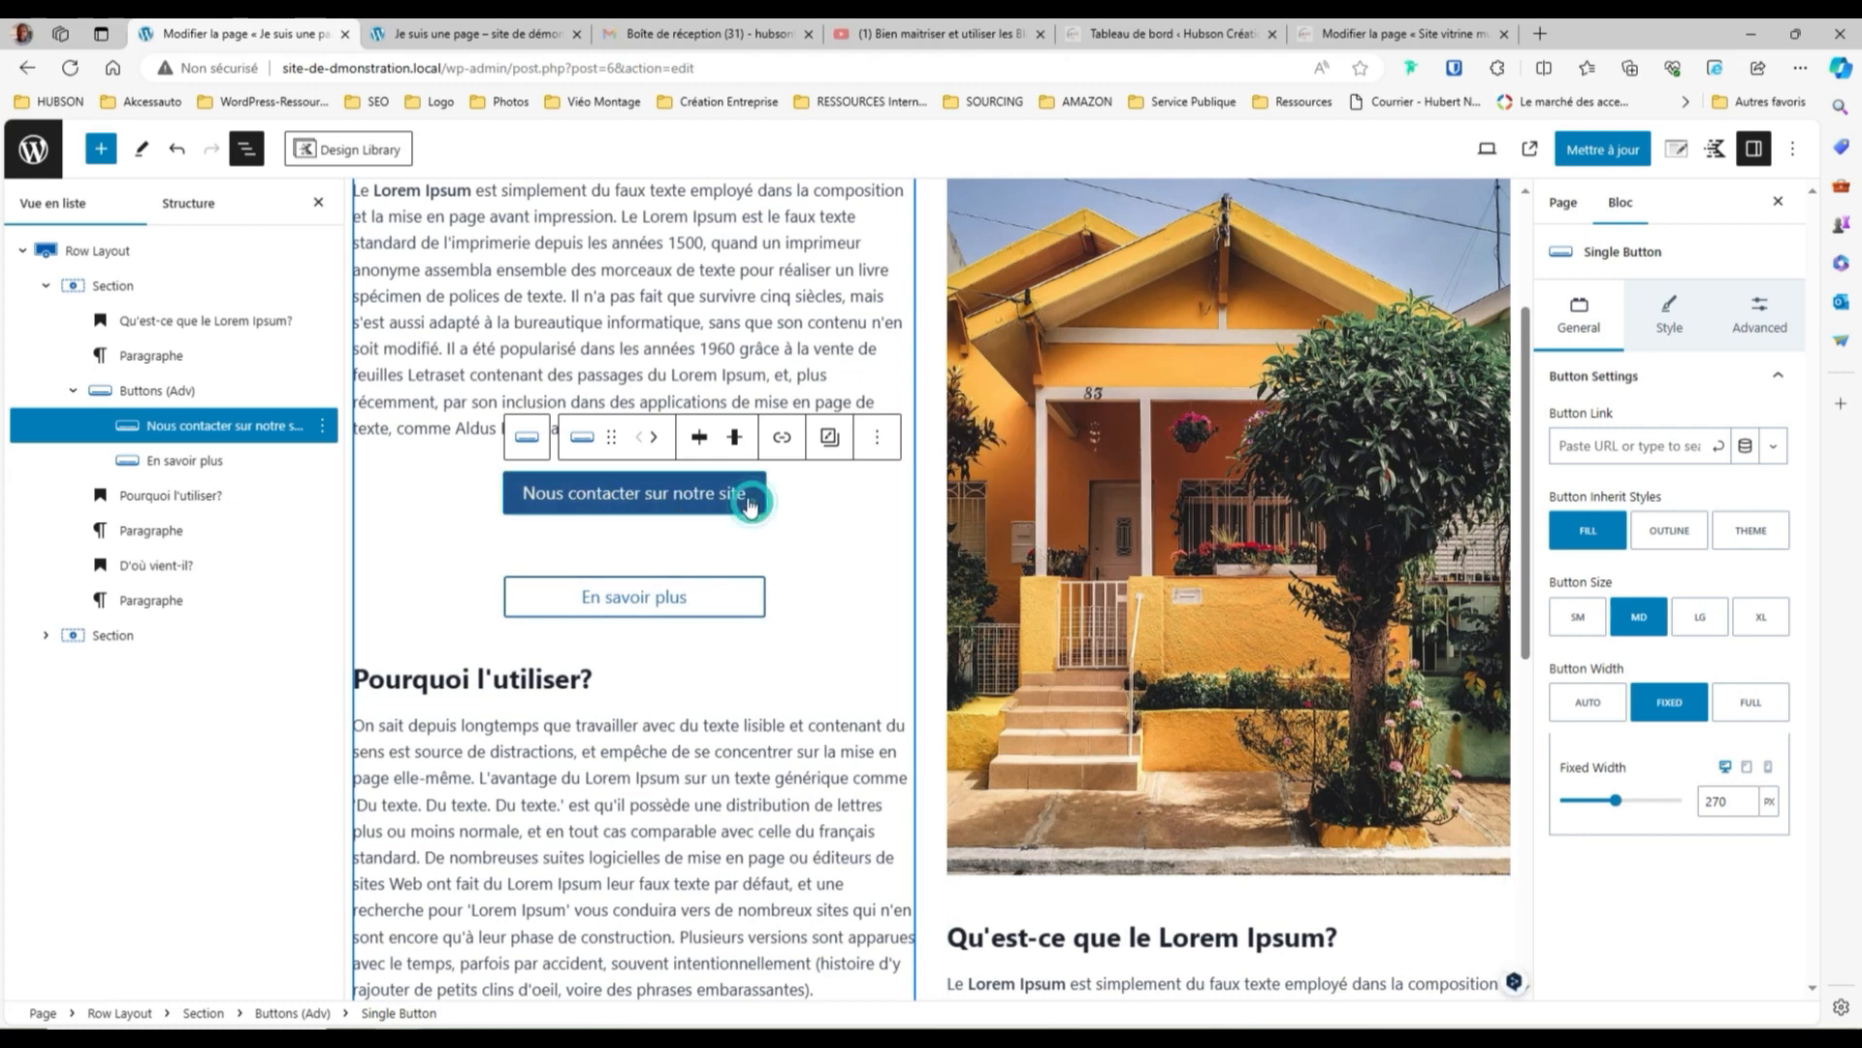
click(650, 499)
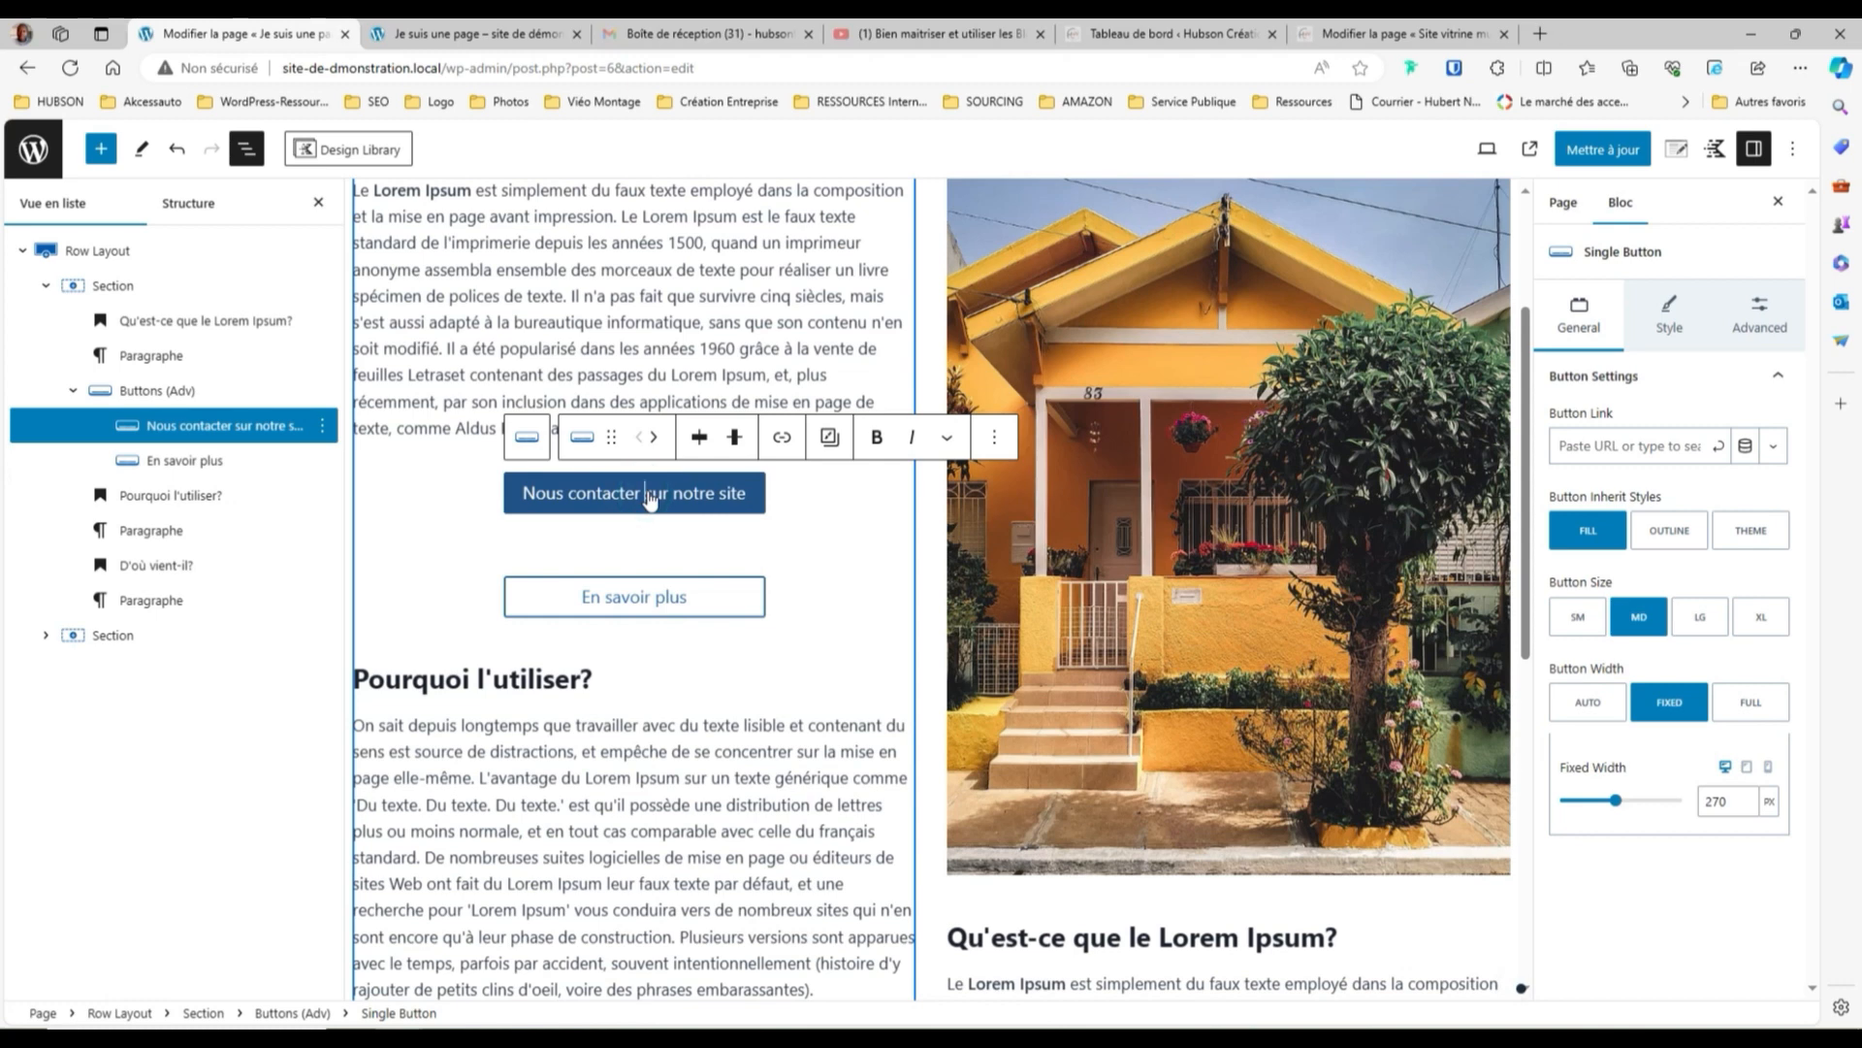
key(BackSpace)
key(BackSpace)
key(Delete)
key(Delete)
key(Delete)
key(Delete)
key(Delete)
key(Delete)
key(Delete)
key(Delete)
key(Delete)
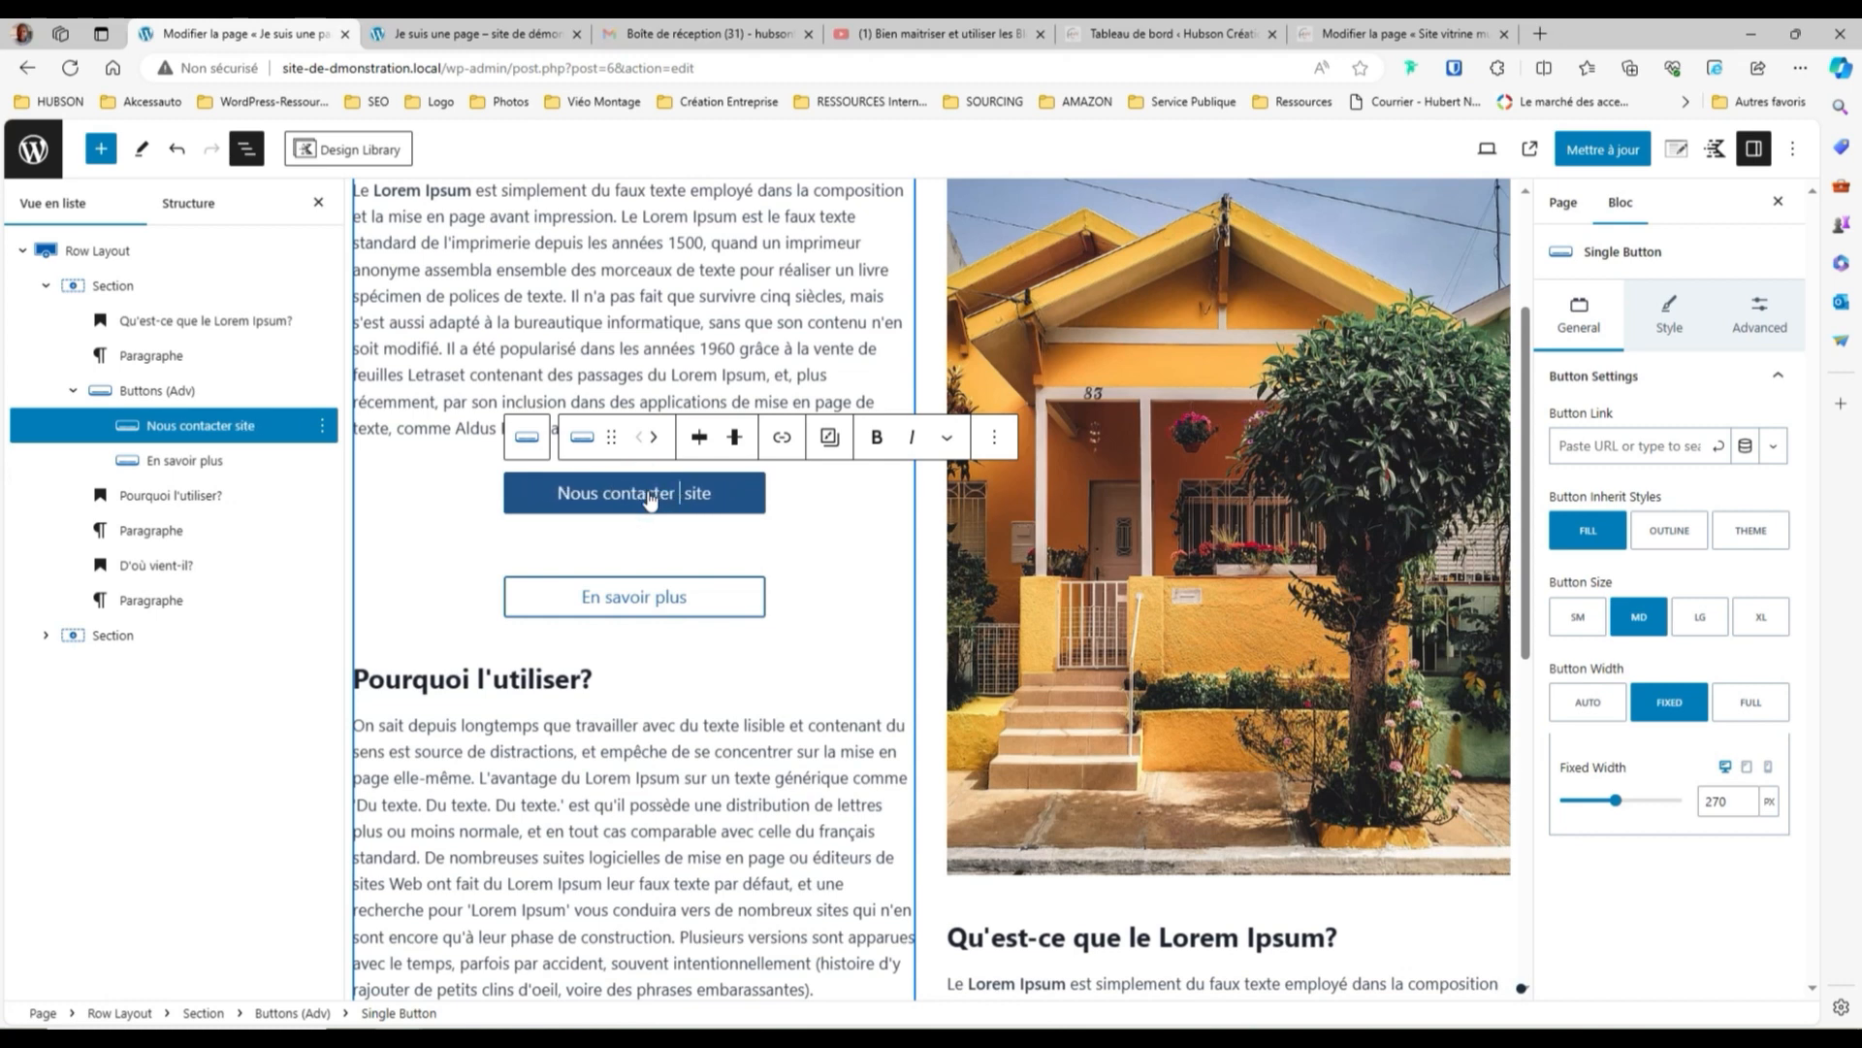
key(Delete)
key(BackSpace)
Set the fixed width of both the "Nous contacter" and "En savoir plus" buttons to 255 px
double_click(1729, 802)
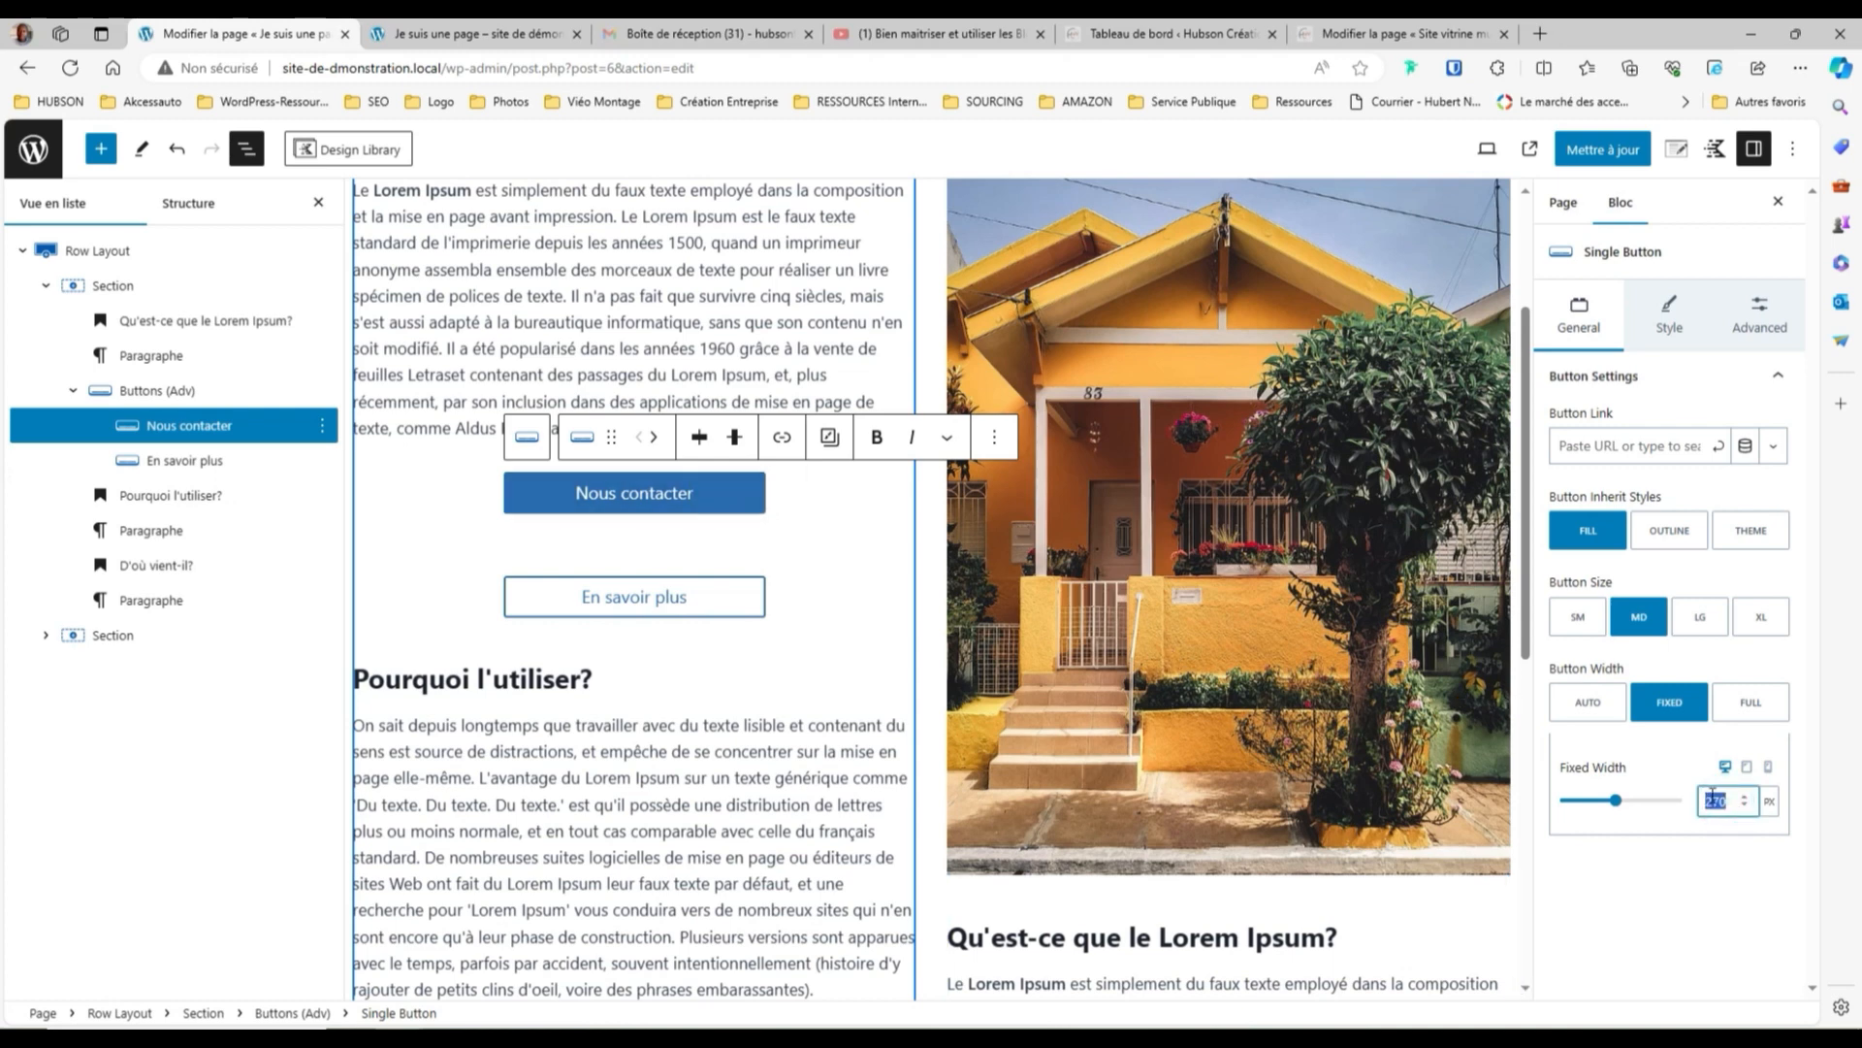
text(250)
click(158, 459)
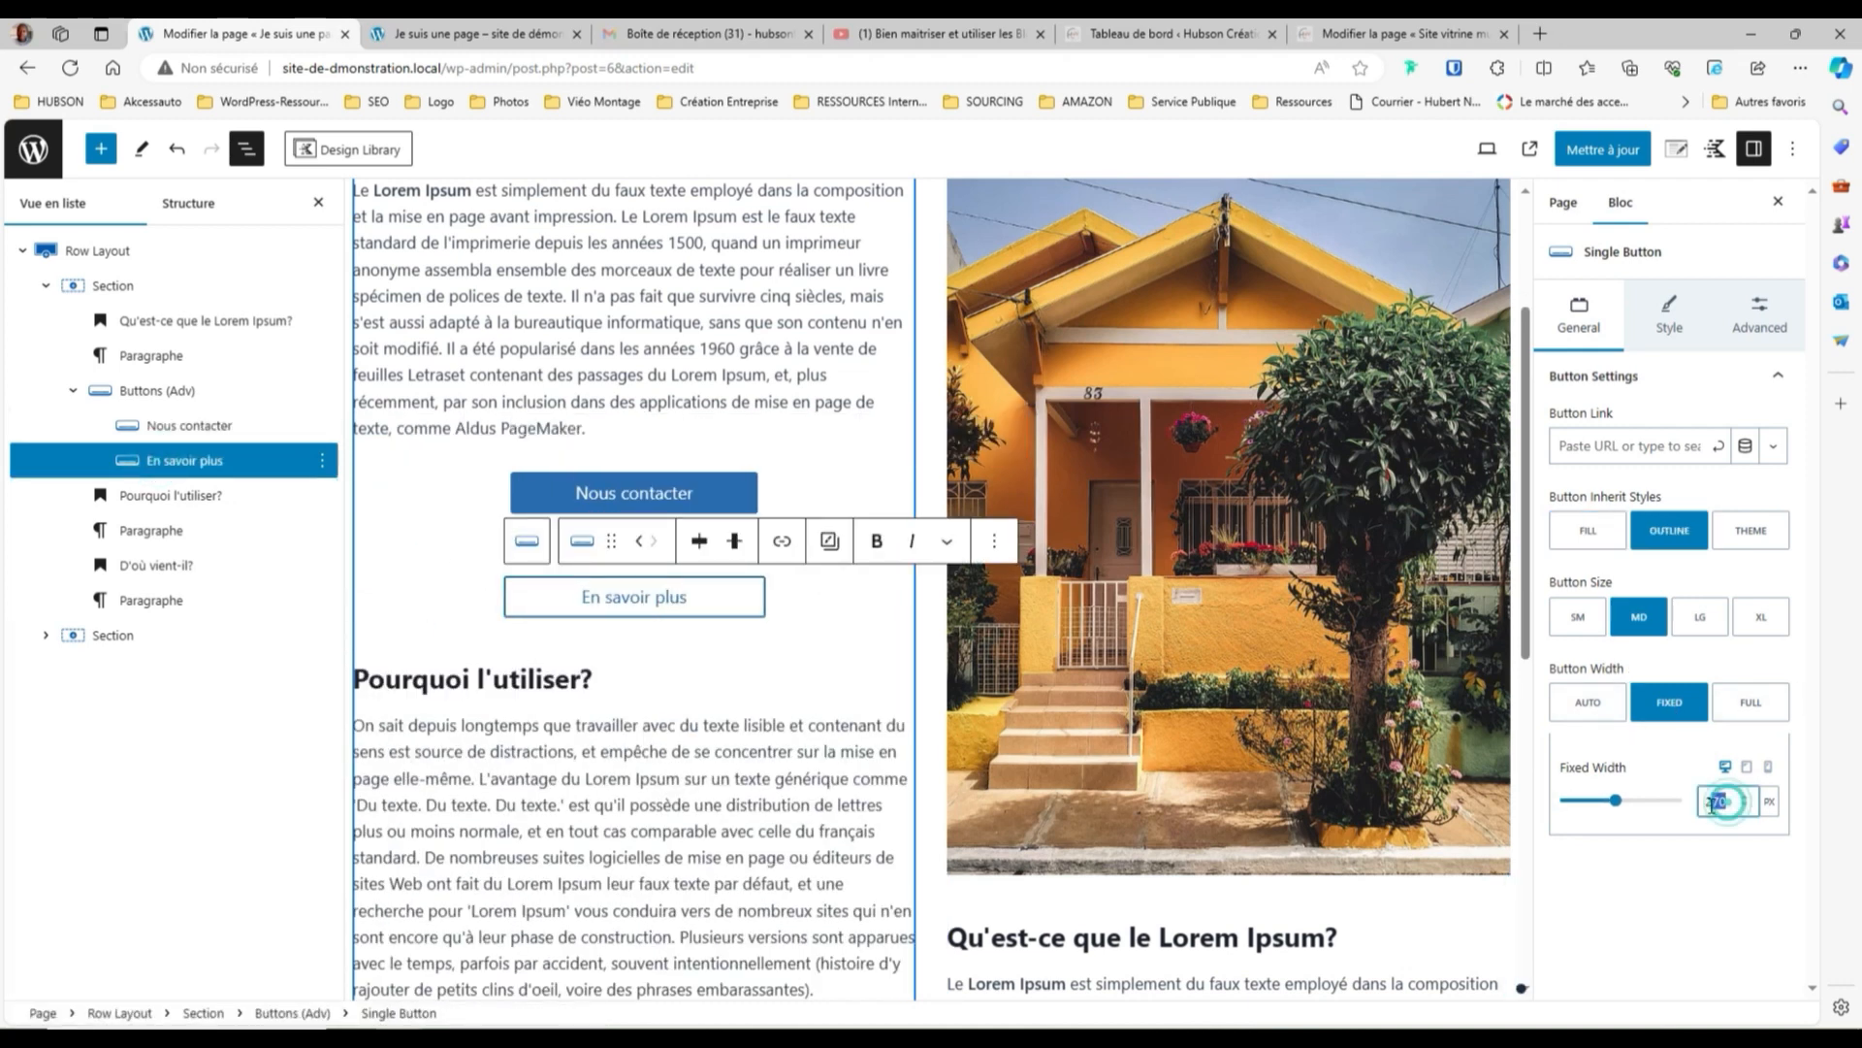
text(255)
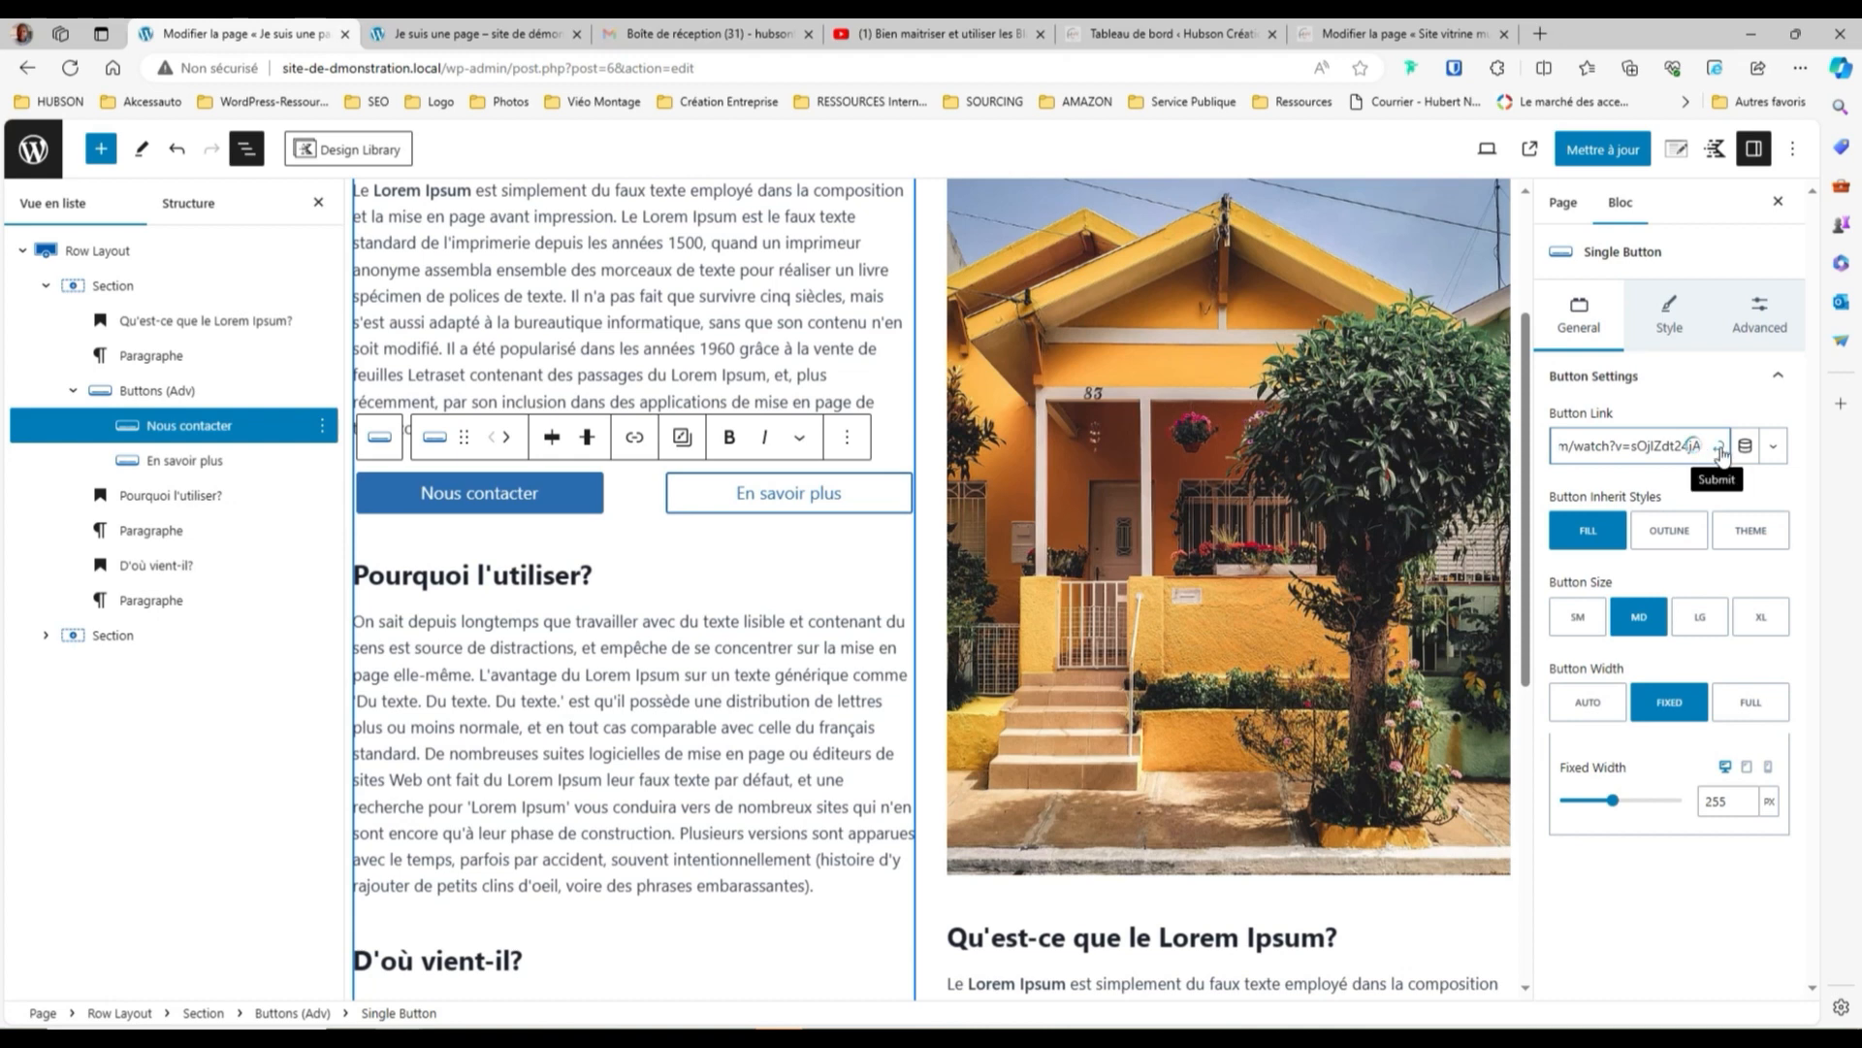
Apply the YouTube video URL as the "Nous contacter" button's link, with Same Tab/Window as its link target
click(1720, 448)
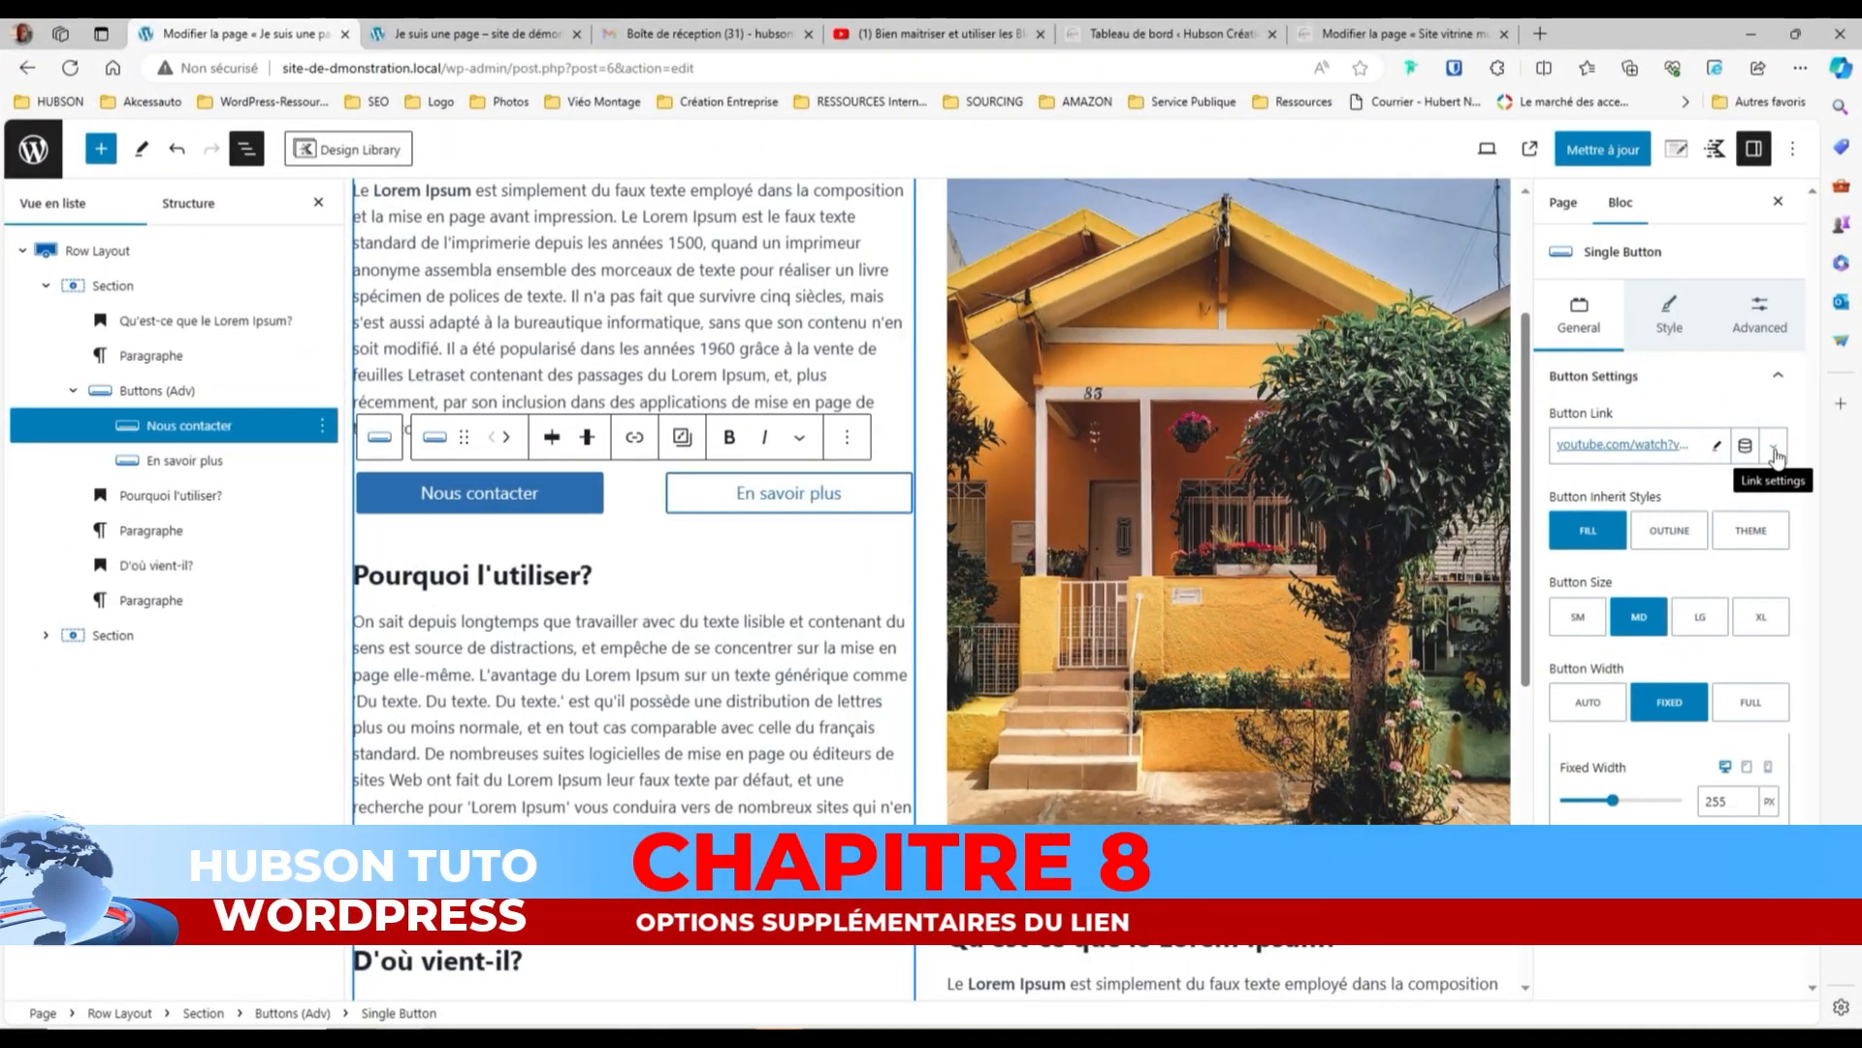
click(1775, 449)
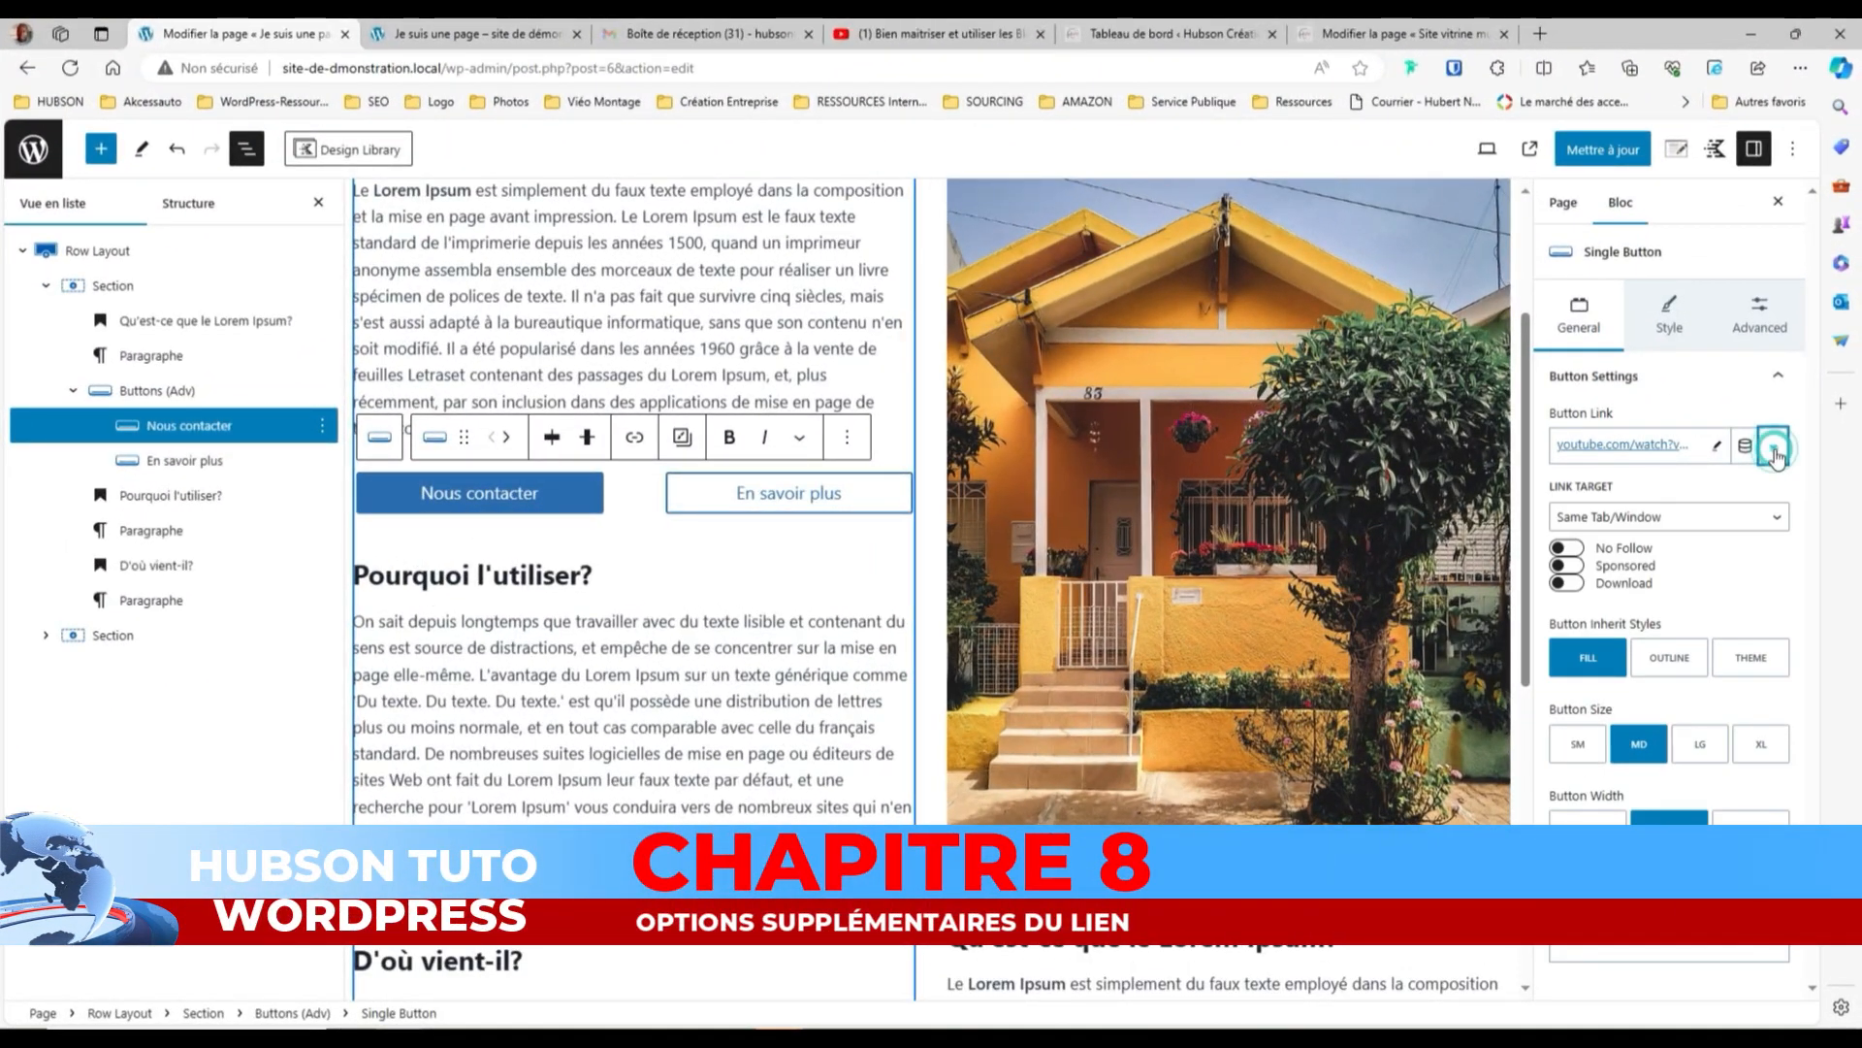
click(1777, 518)
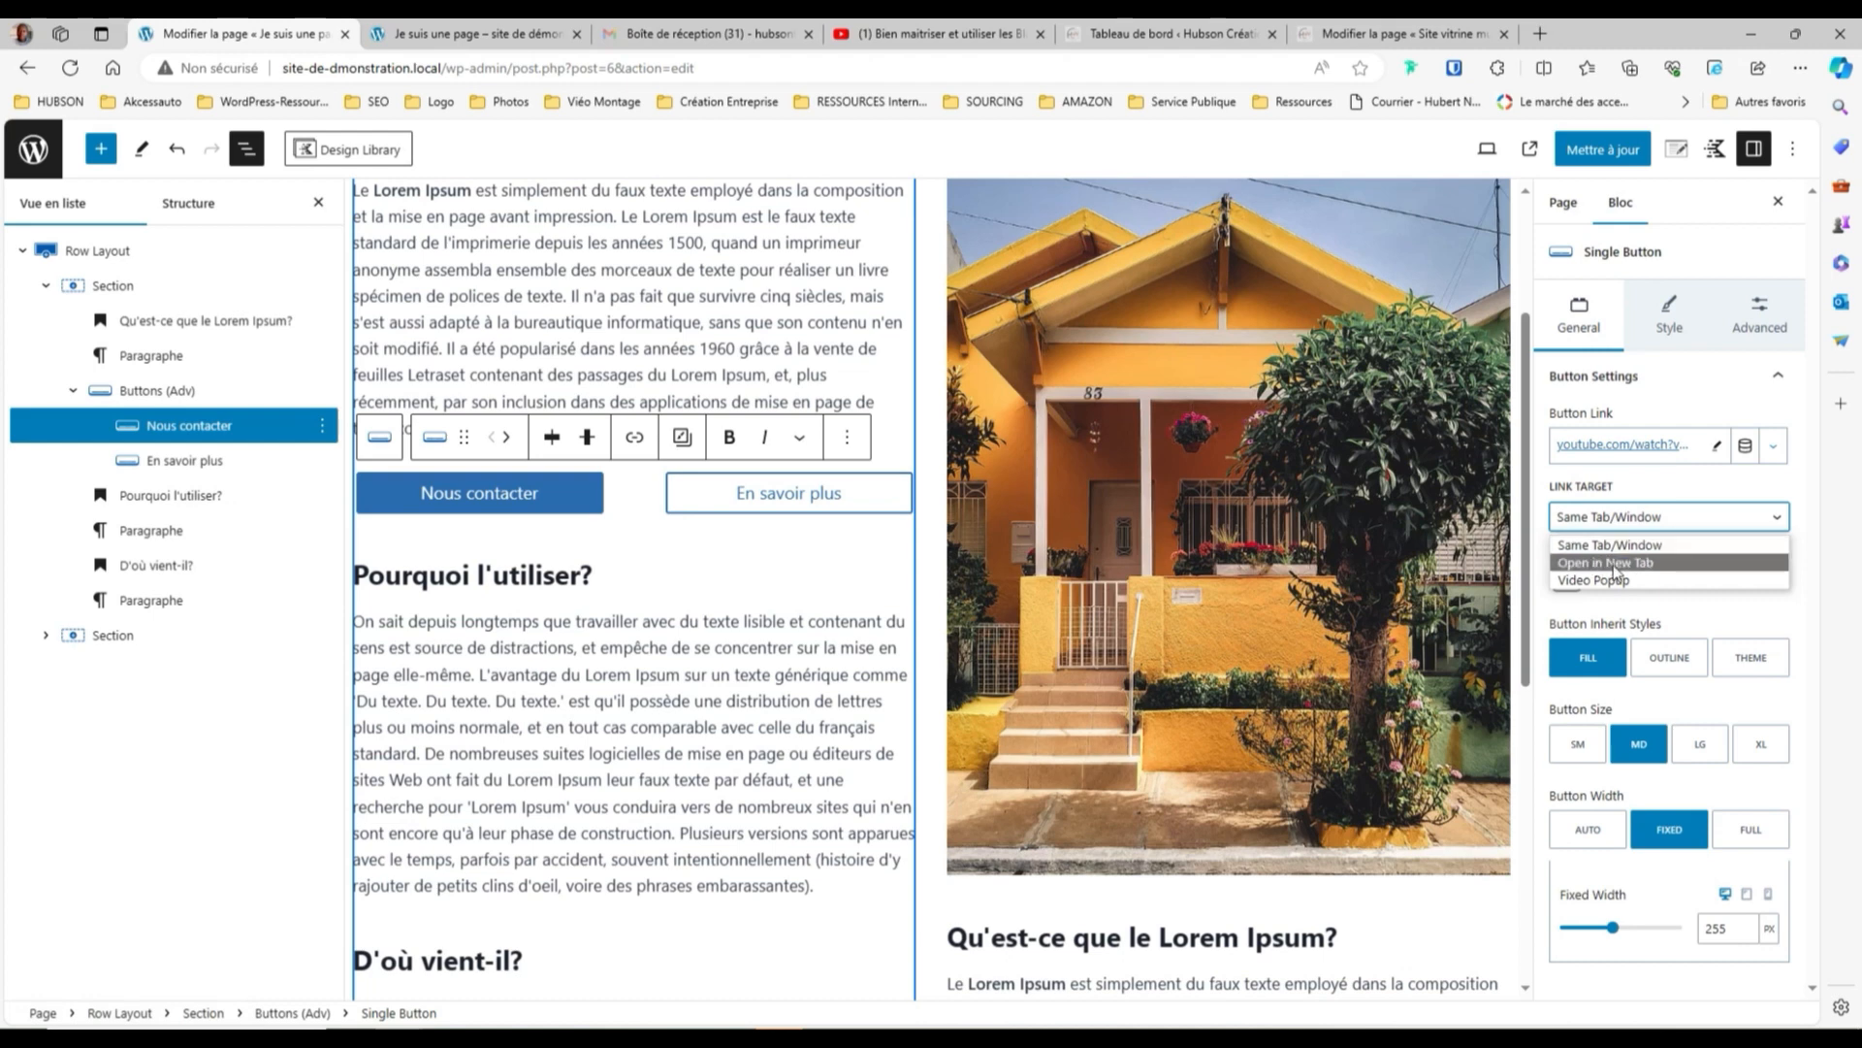
click(1663, 543)
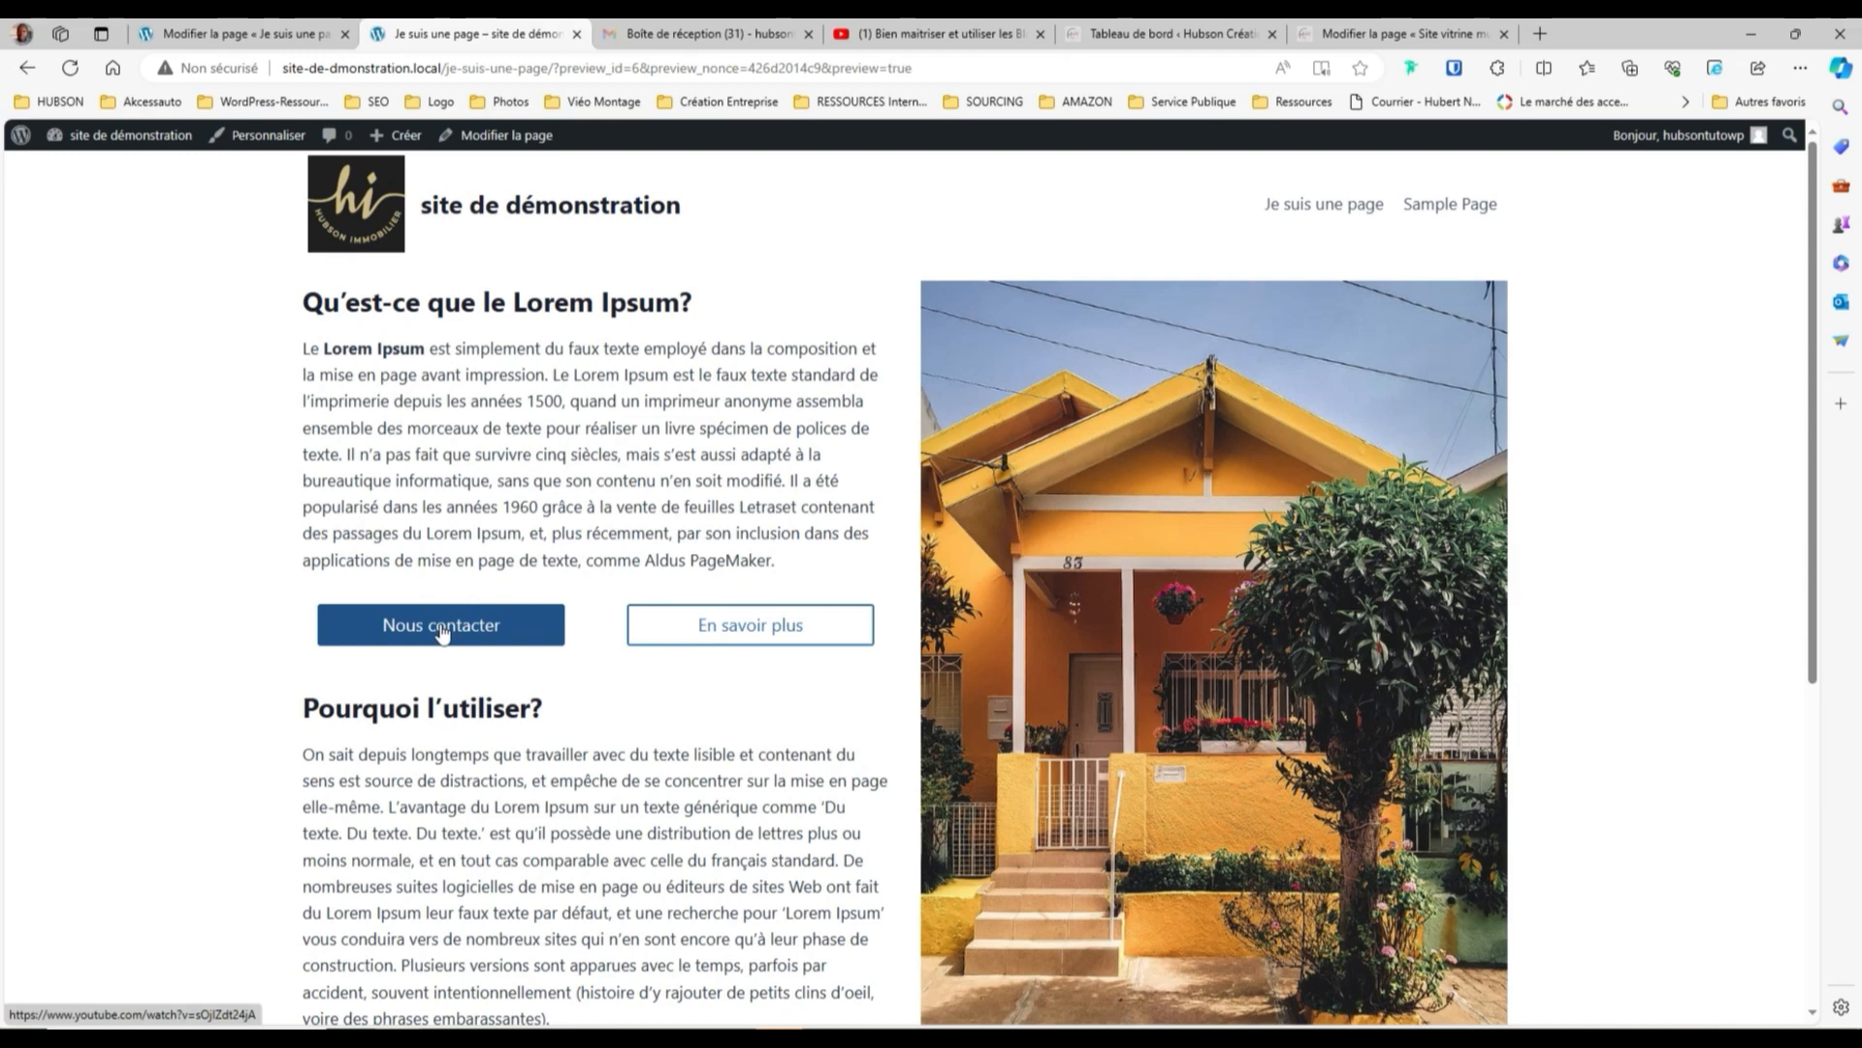
Test the "Nous contacter" button in the page preview, pause the video and return to the page editor
click(441, 629)
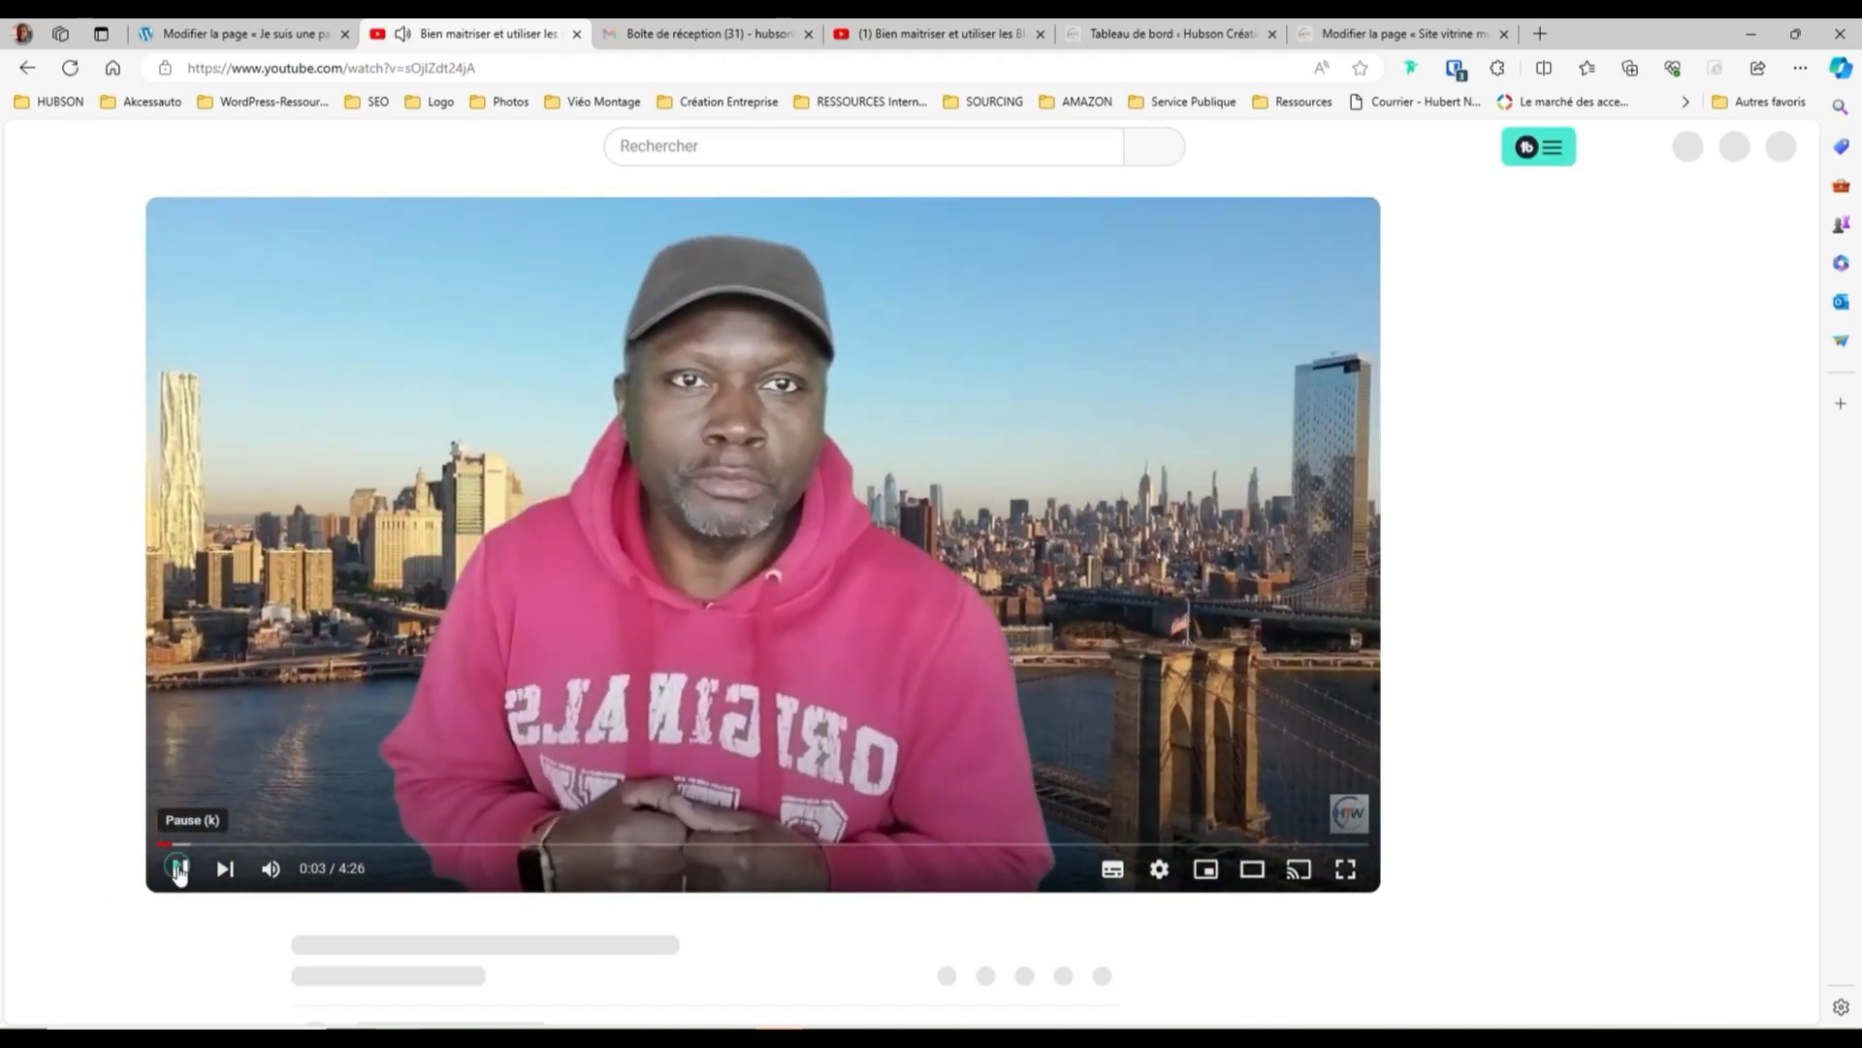
click(177, 869)
click(291, 38)
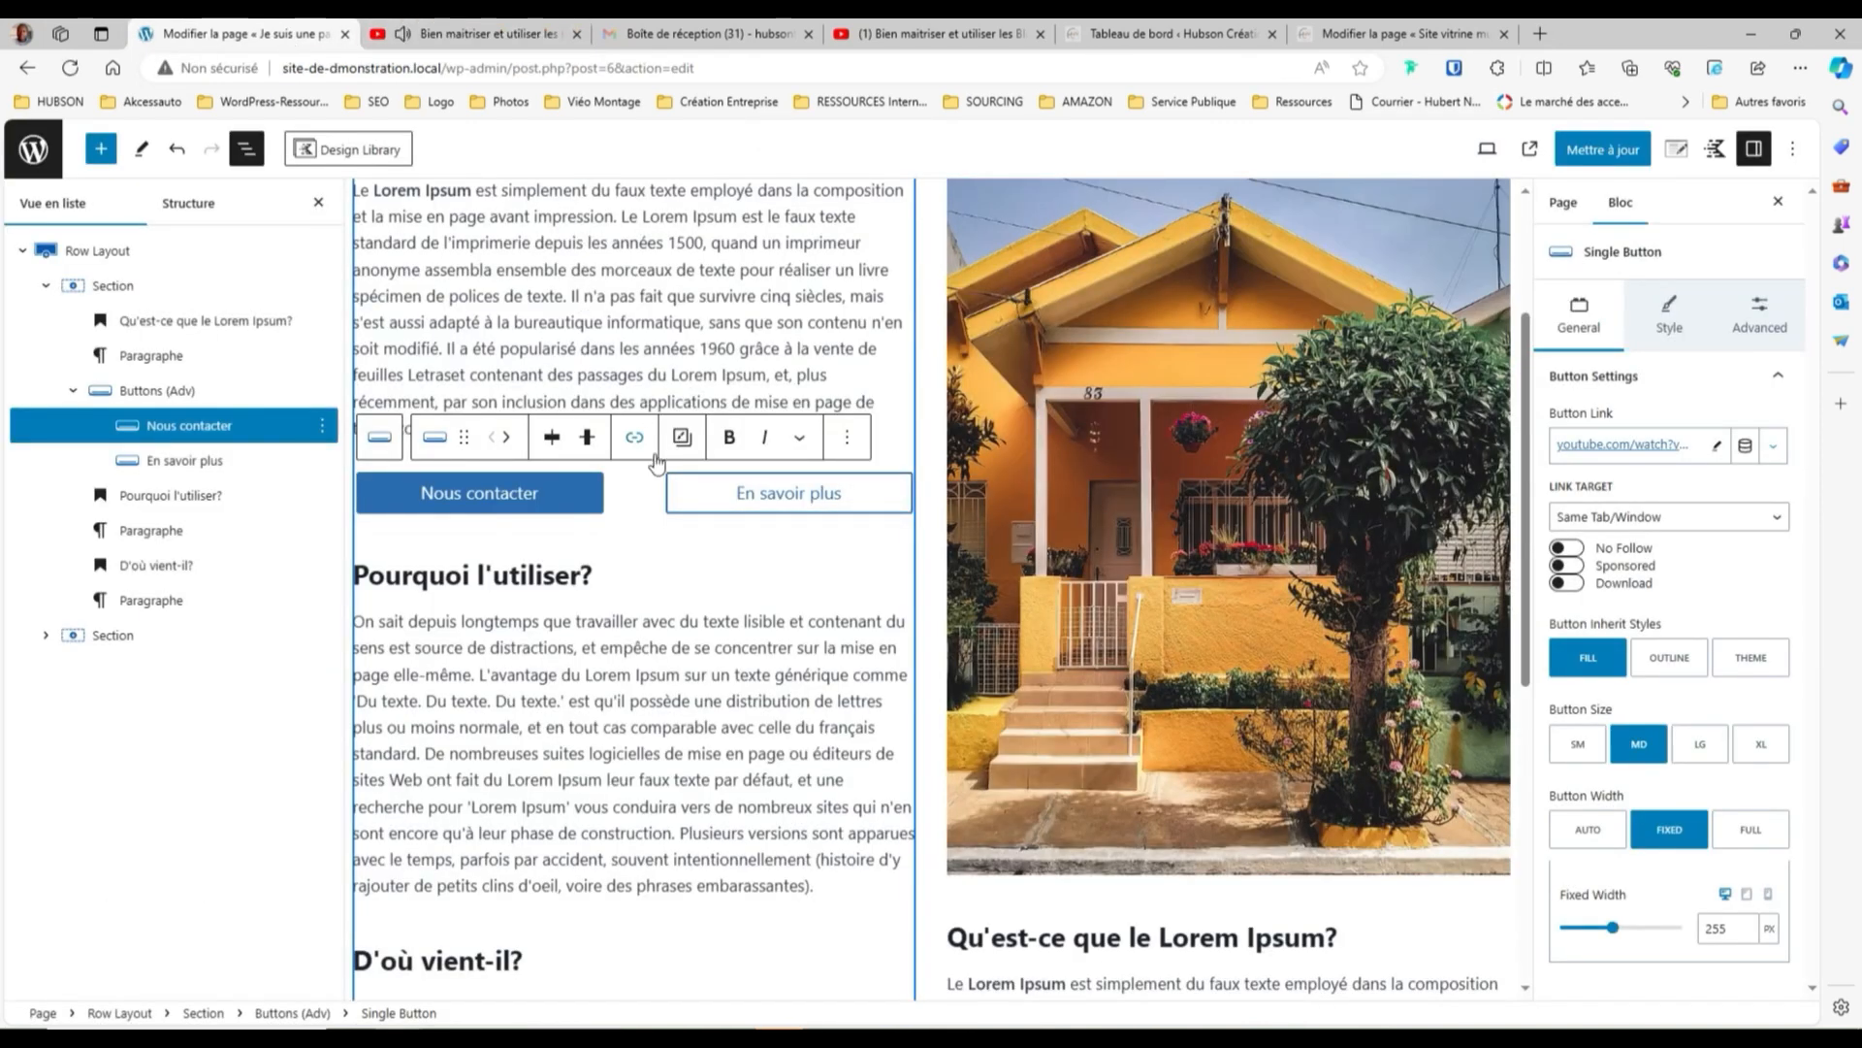
Set the "Nous contacter" button's link target to Open in New Tab and view the page
click(1778, 523)
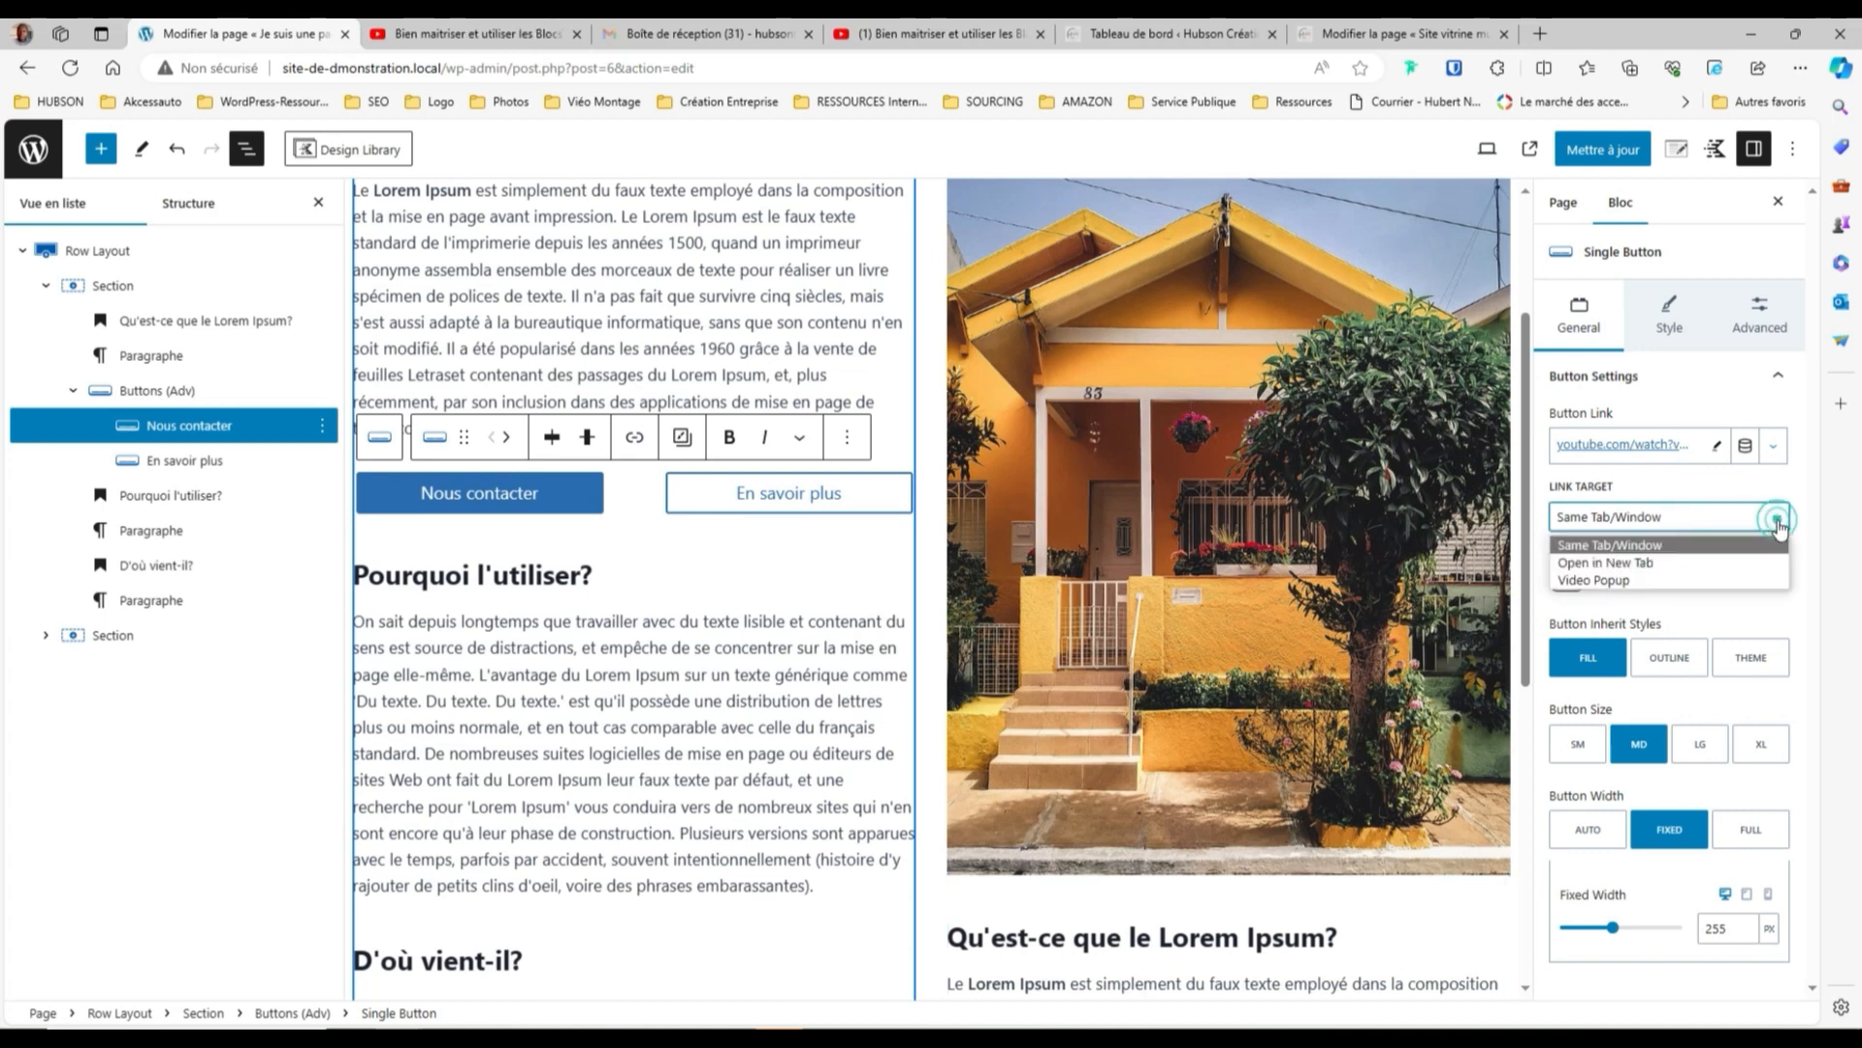
click(1638, 564)
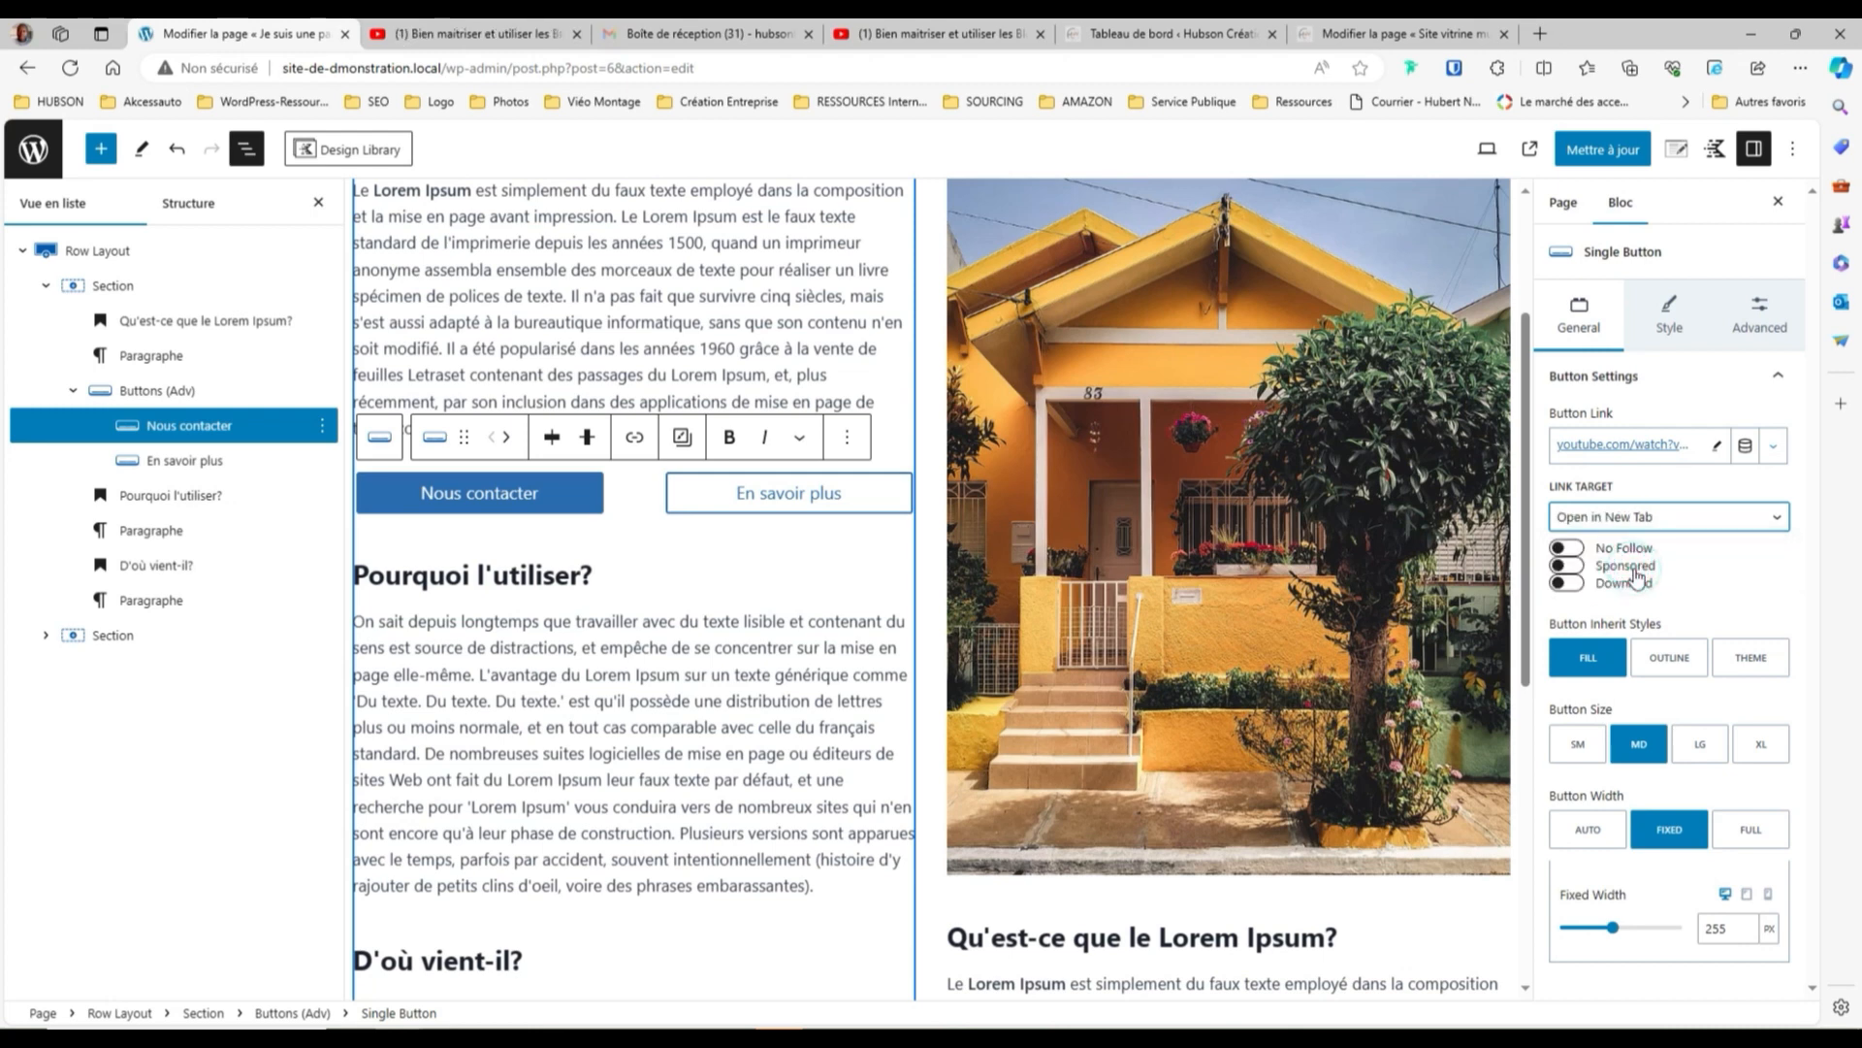
click(1528, 151)
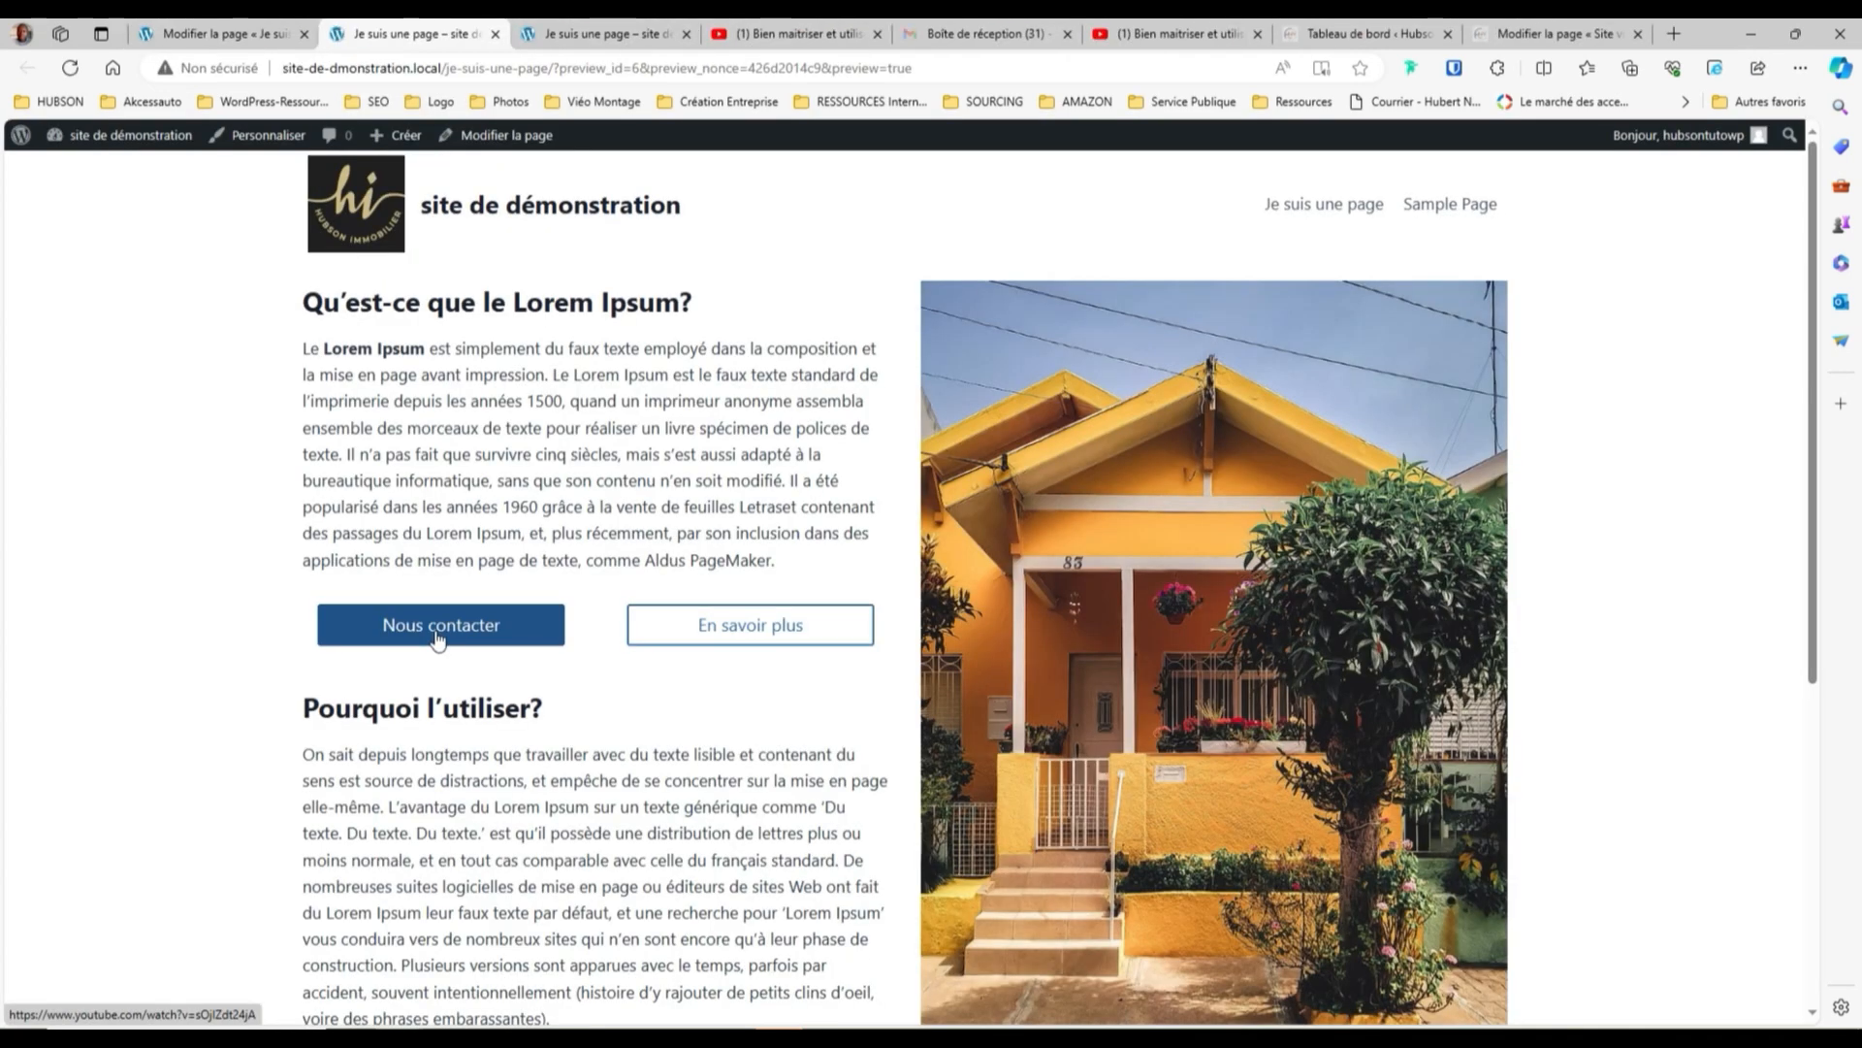
Test the "Nous contacter" link on the previewed page, close the video's browser tab and return to the page editor
click(488, 635)
click(372, 39)
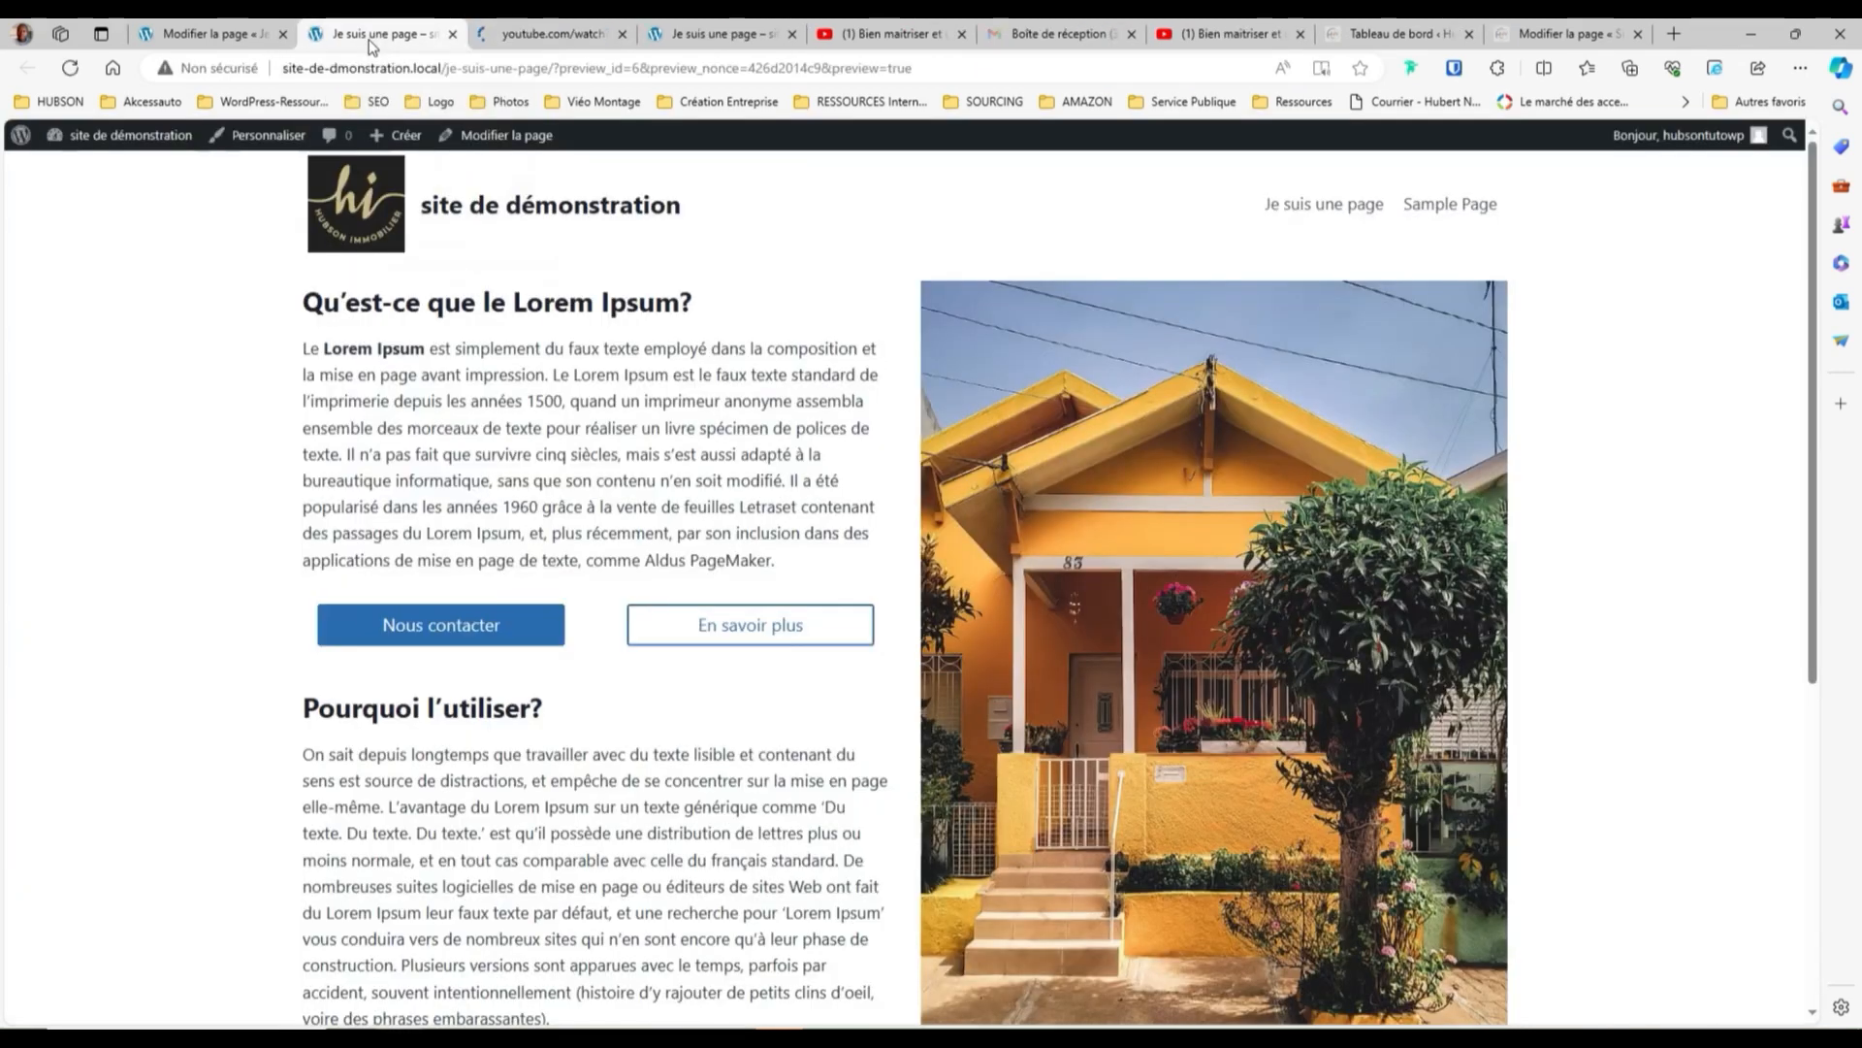
click(548, 39)
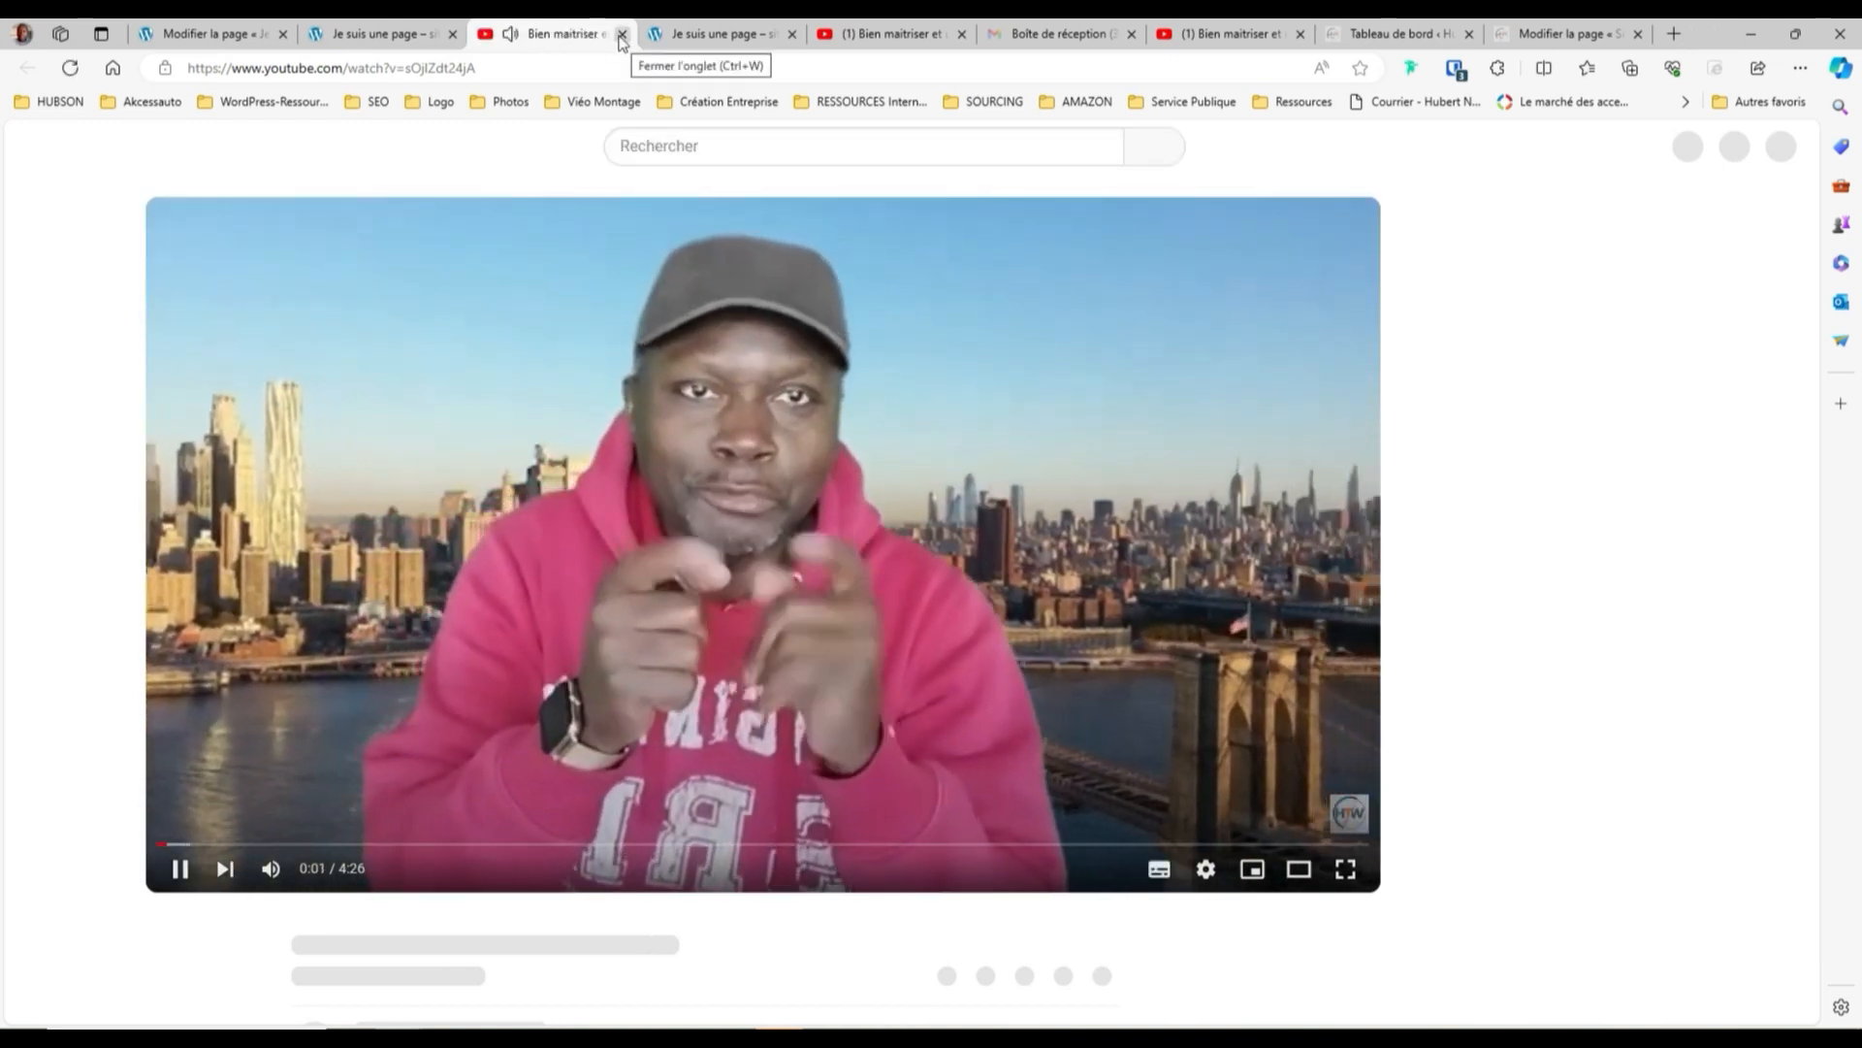
click(622, 36)
click(237, 37)
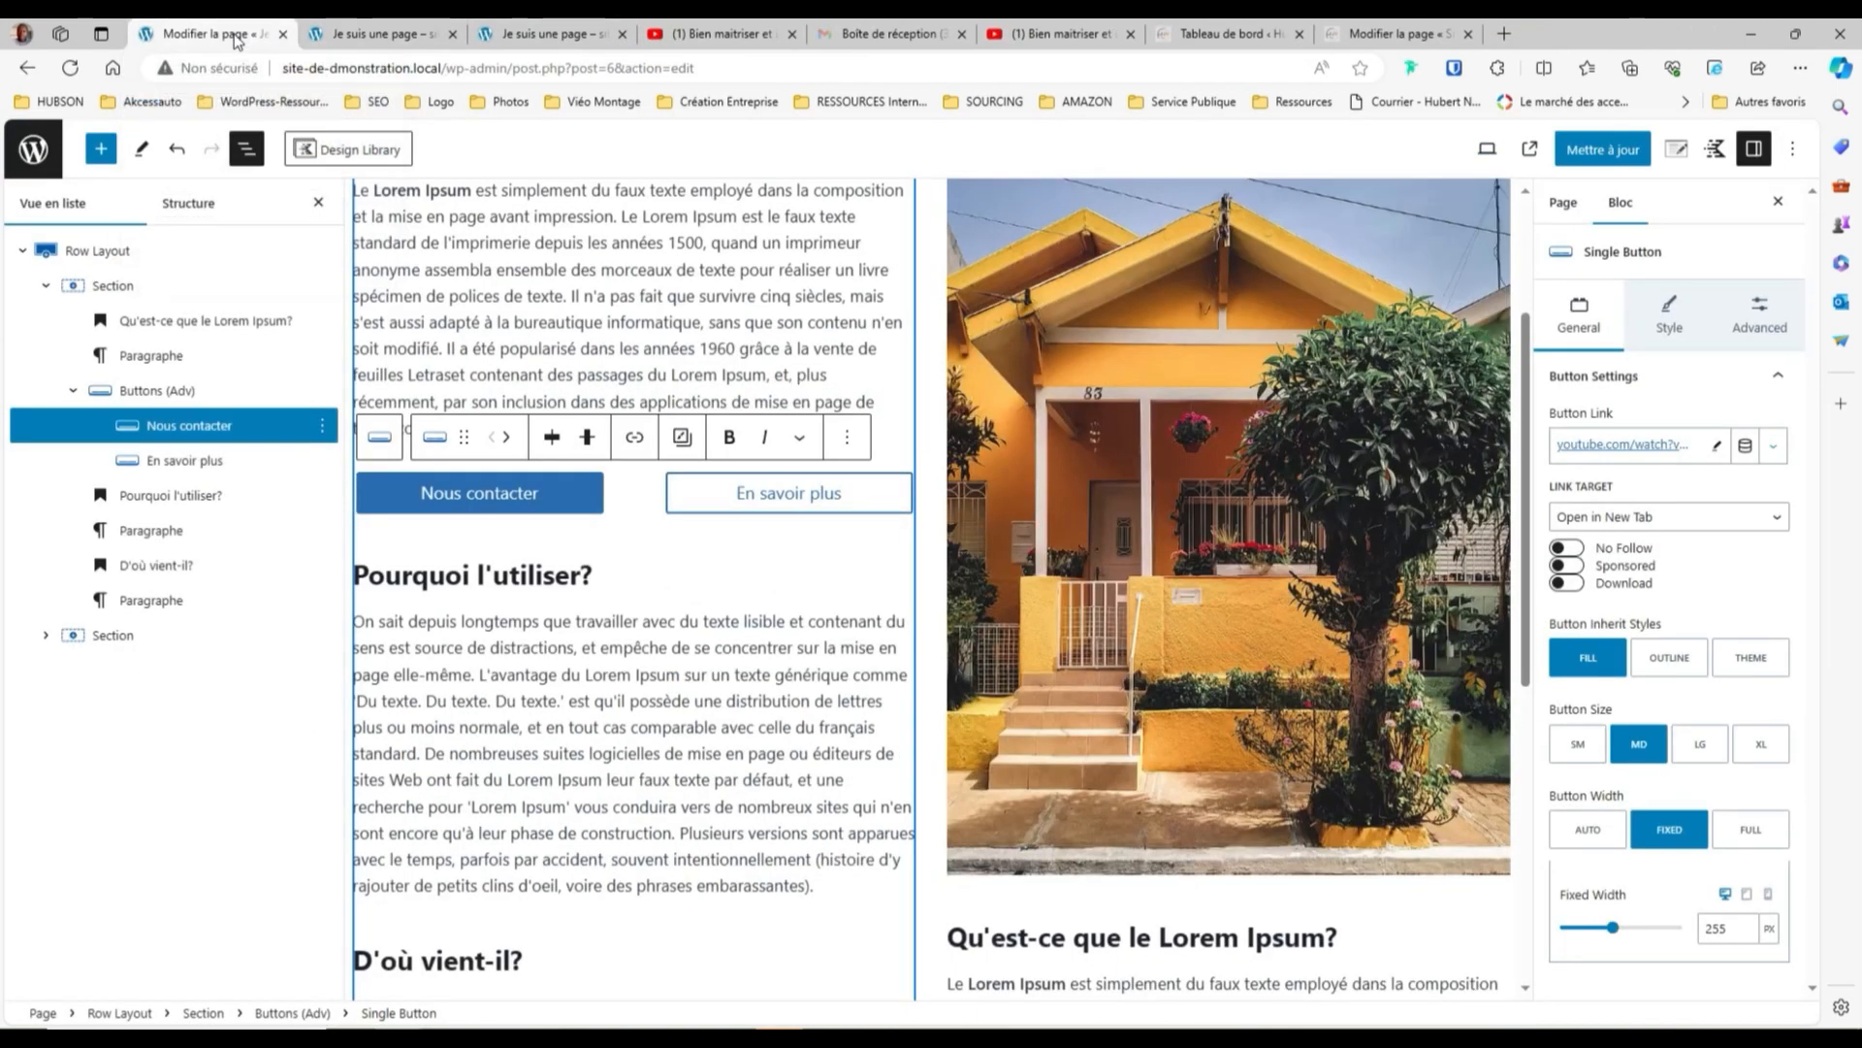
Set the "Nous contacter" button's link target to Video Popup and preview the page in a new tab
click(1780, 525)
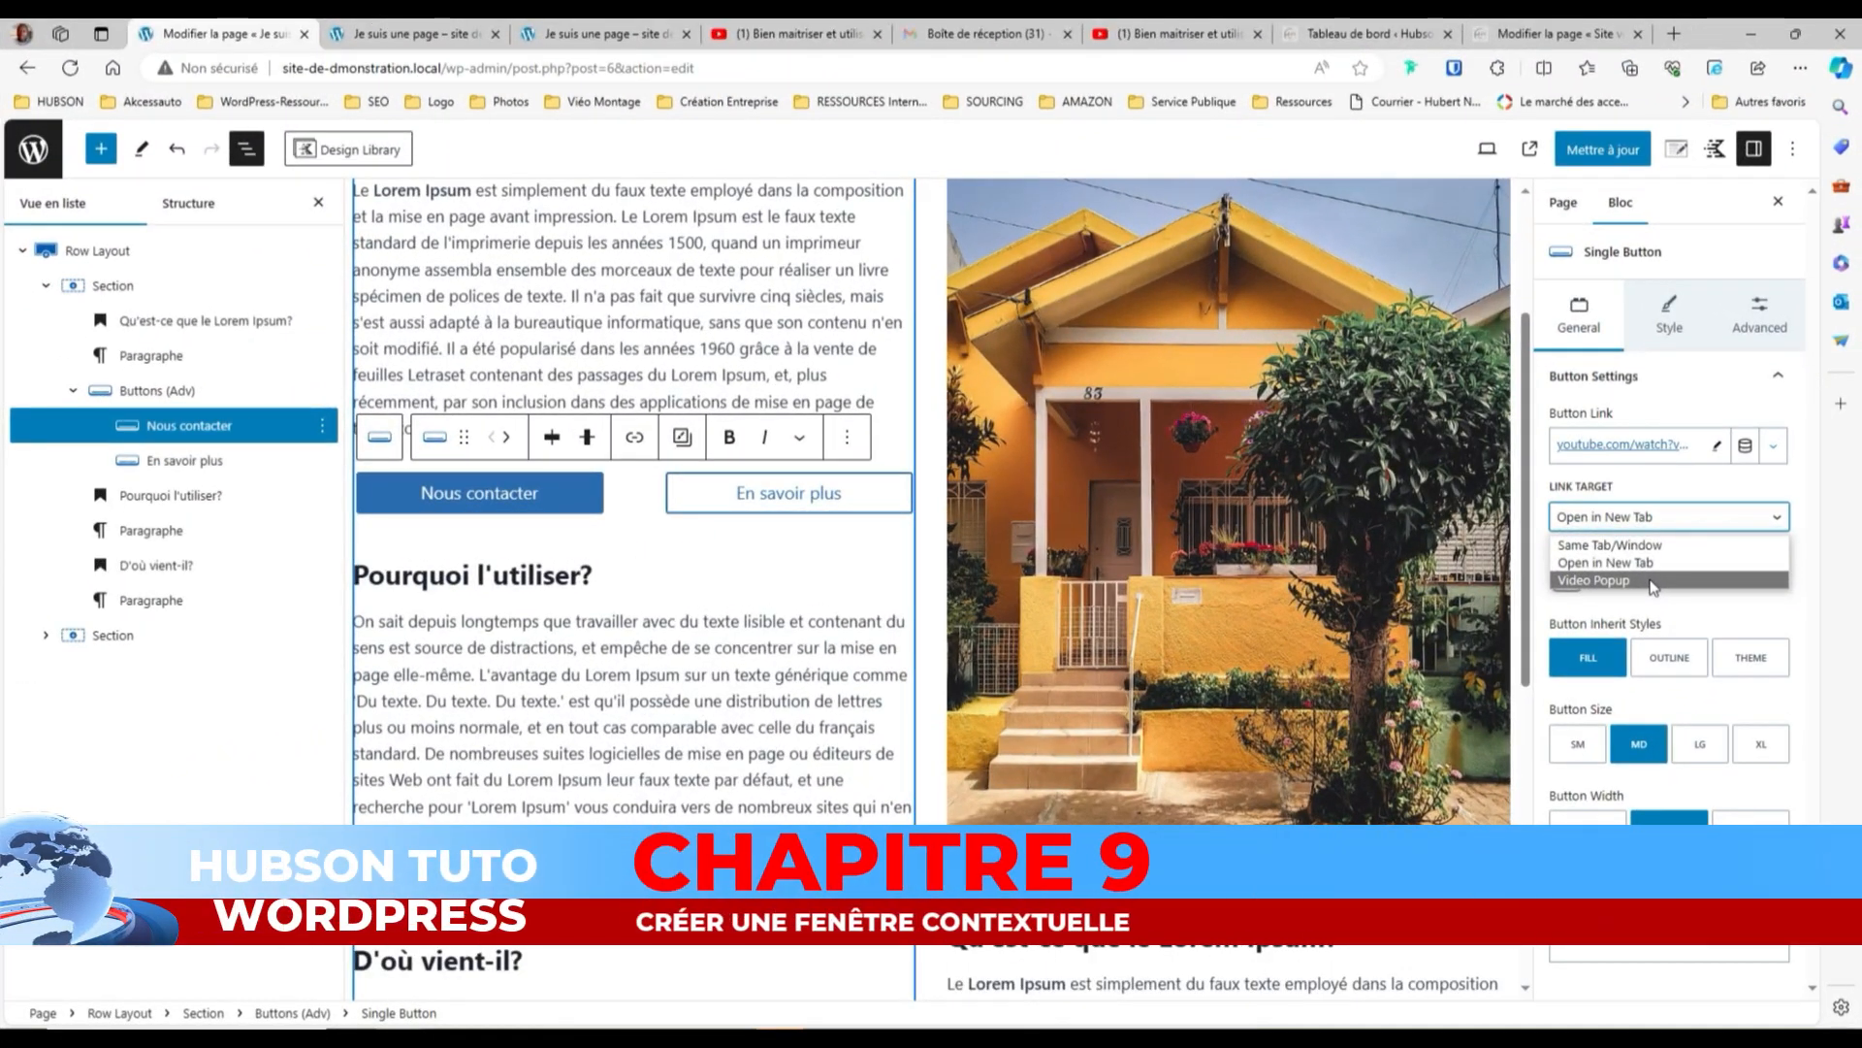
click(1651, 581)
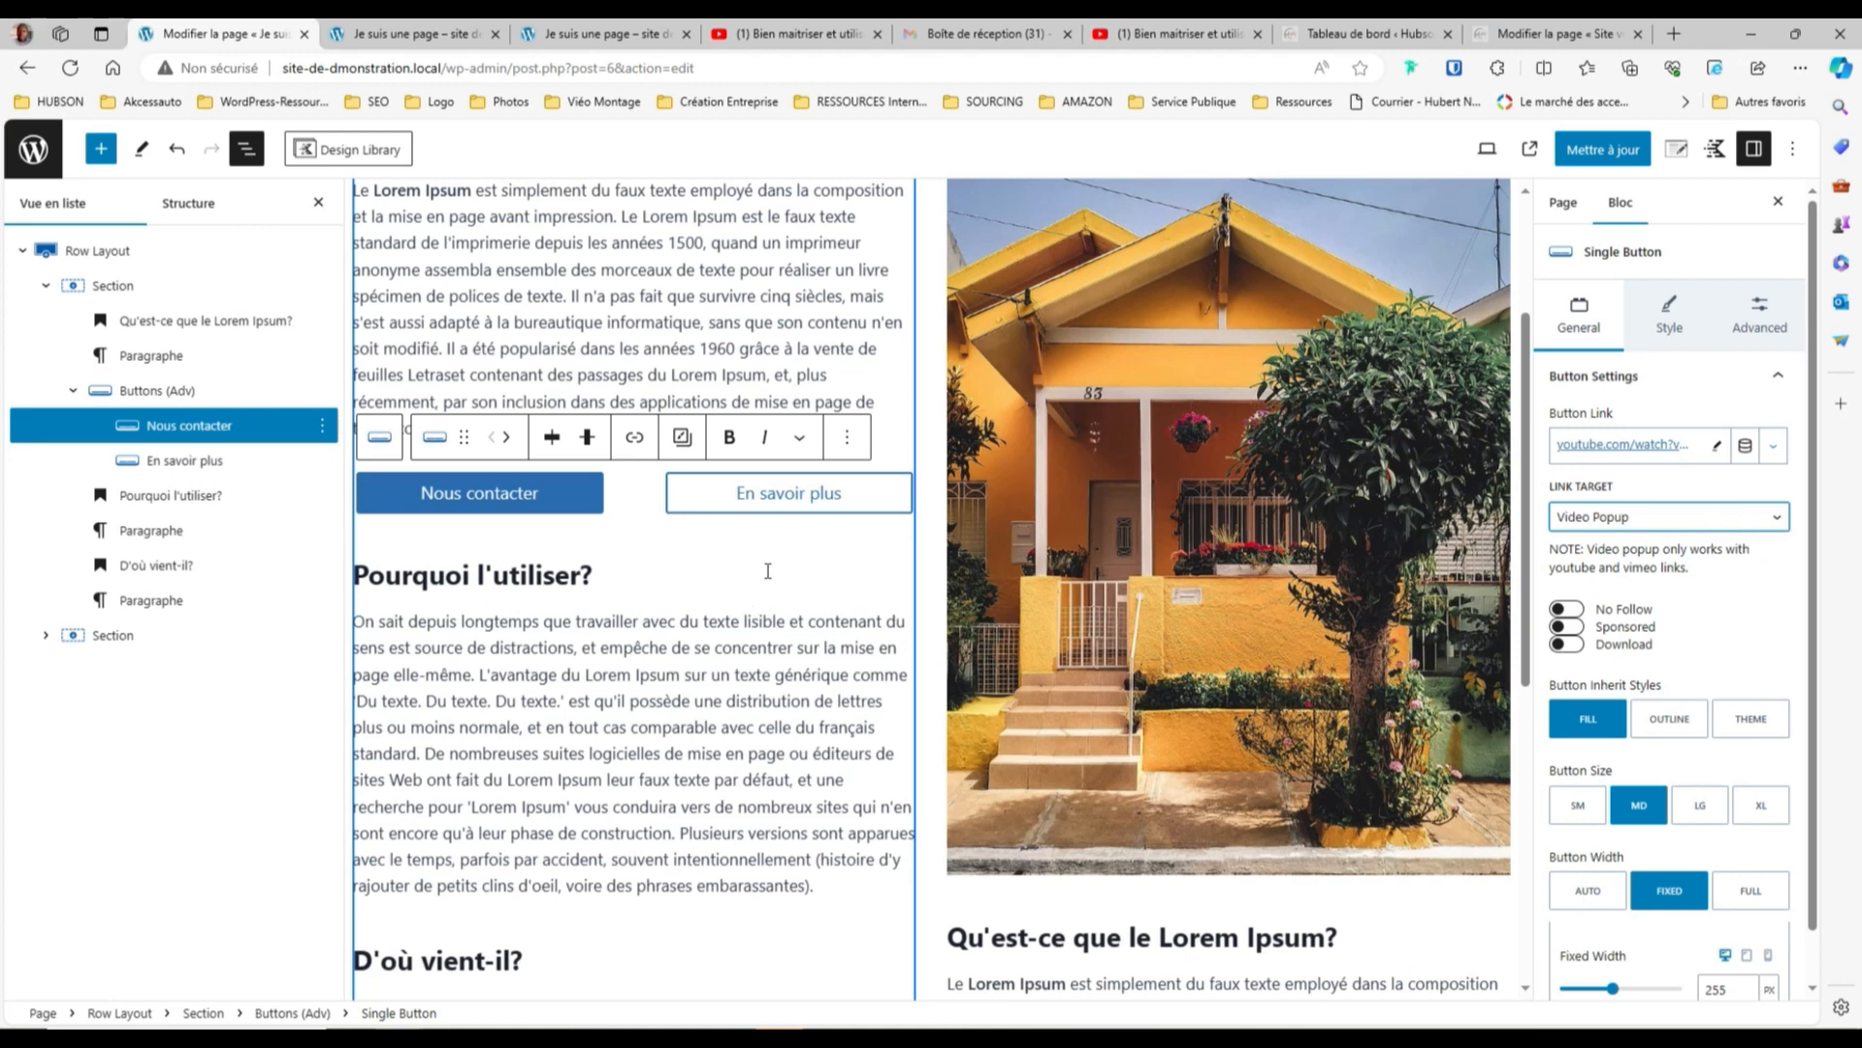
click(1652, 517)
click(1643, 581)
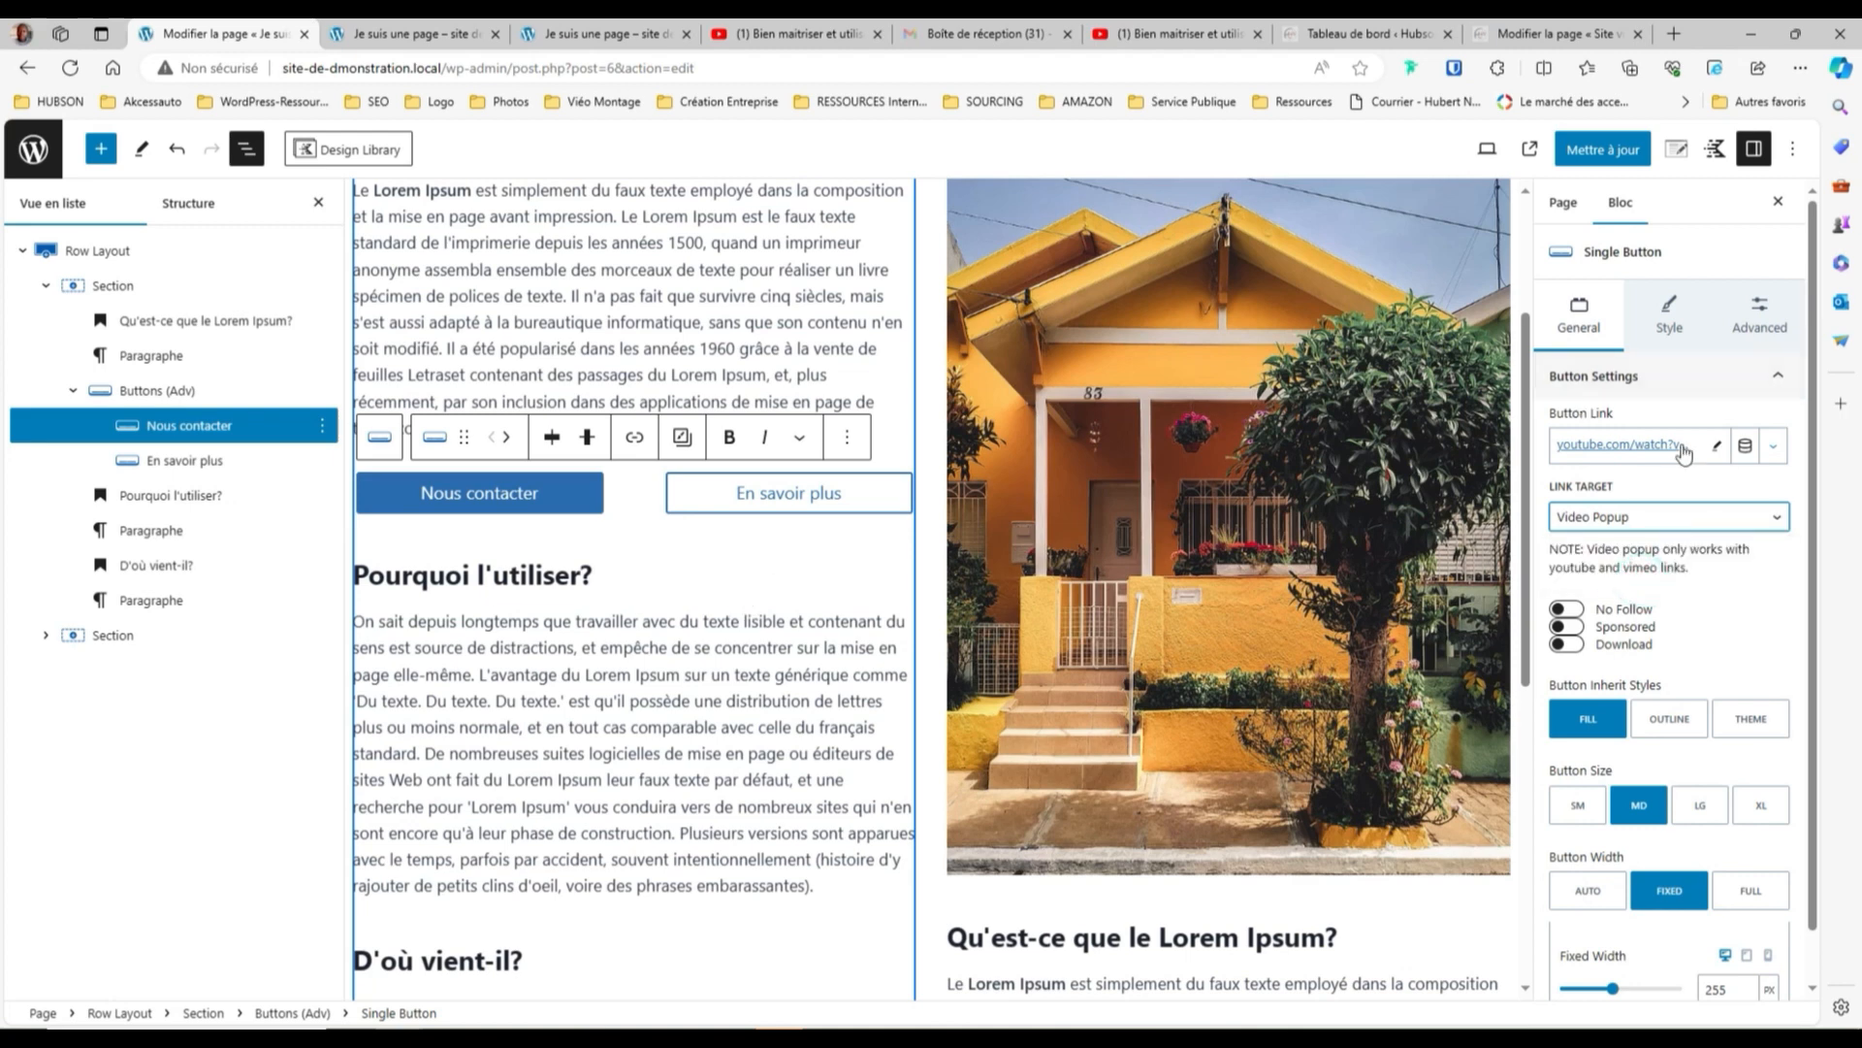
click(1487, 151)
click(1473, 334)
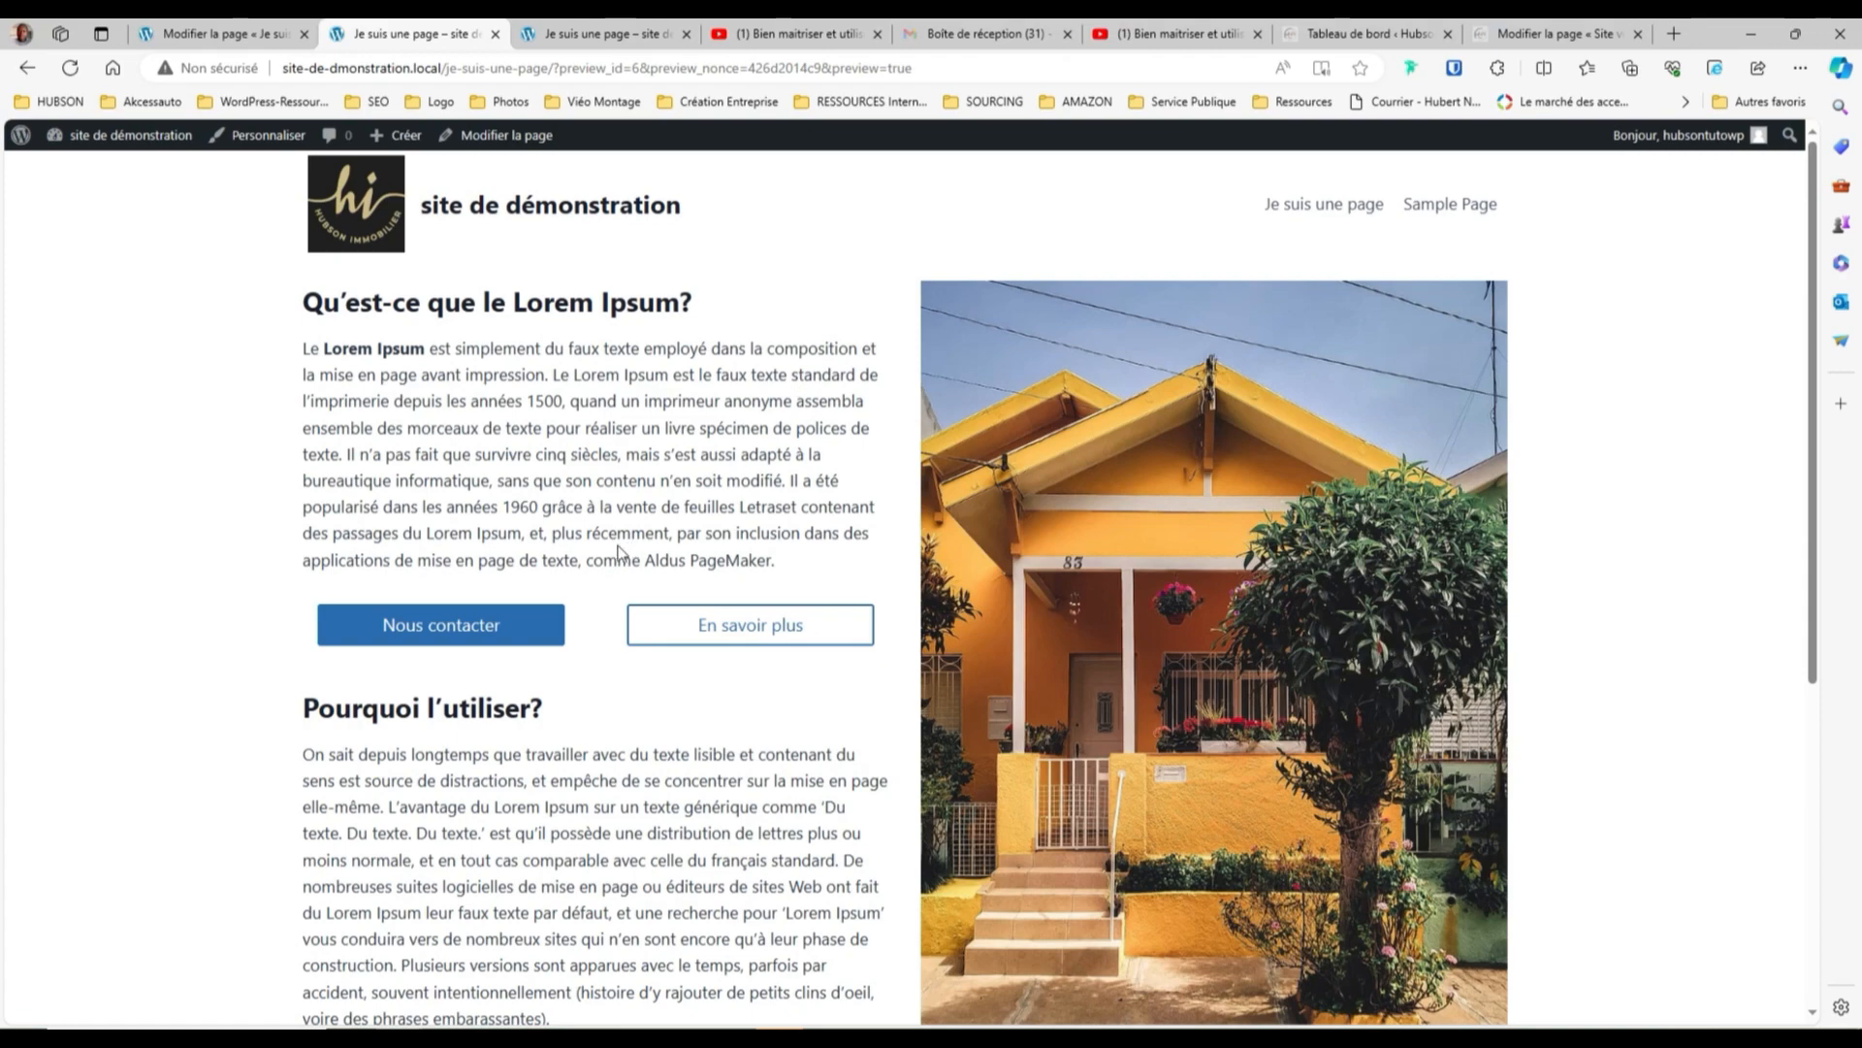
Test the video popup of the "Nous contacter" button in the preview, close it and return to the page editor
click(465, 638)
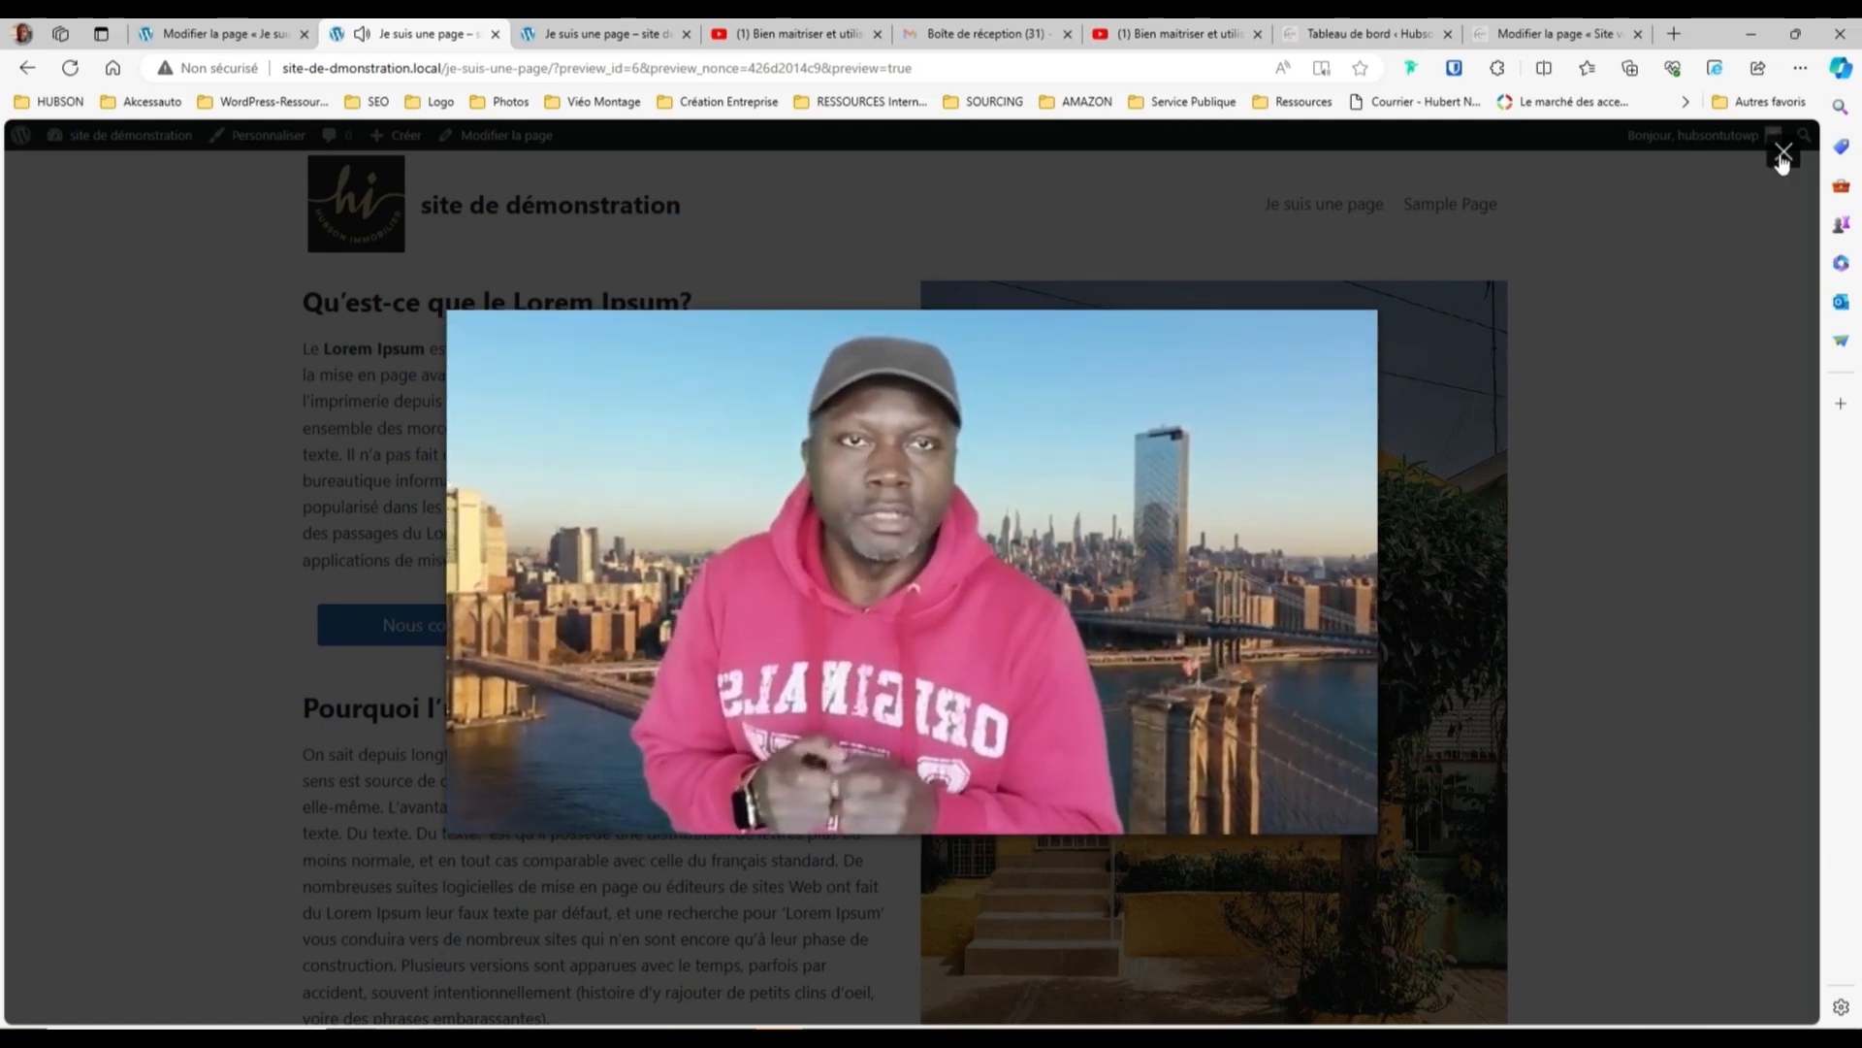
click(1783, 153)
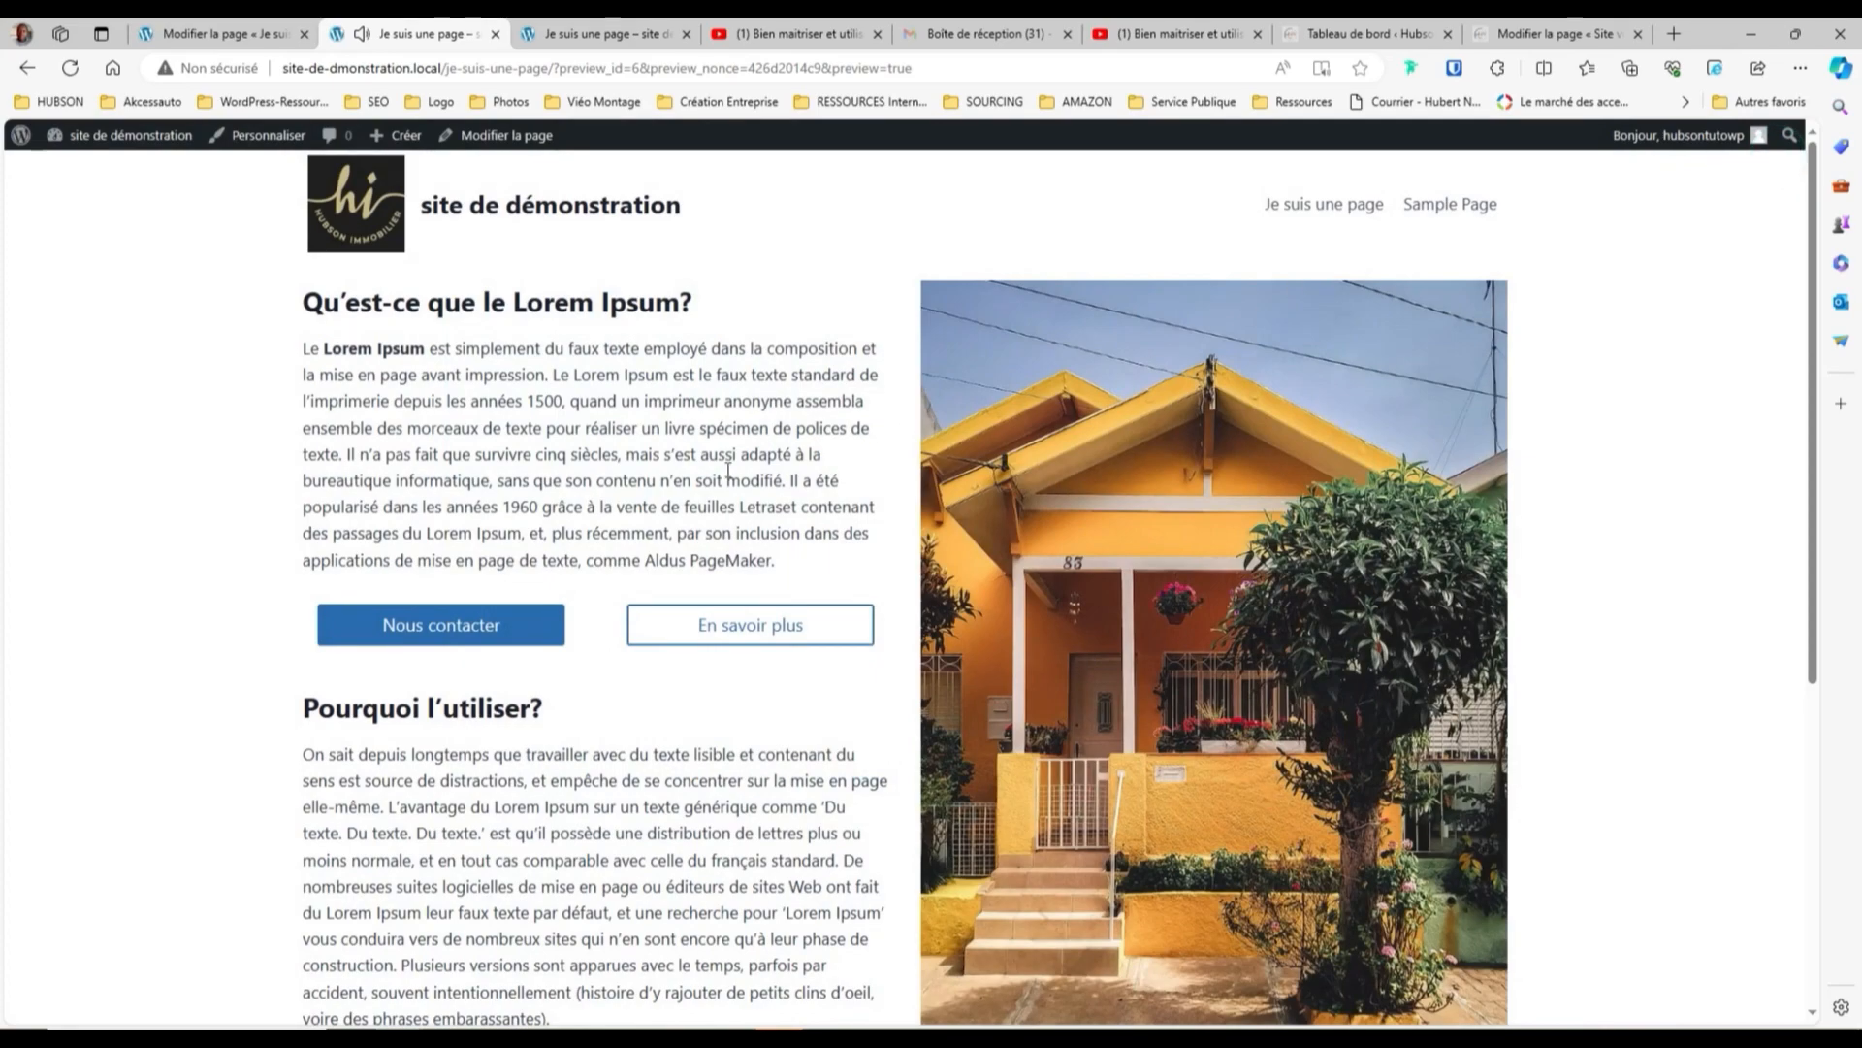
scroll(575, 655, down, 1)
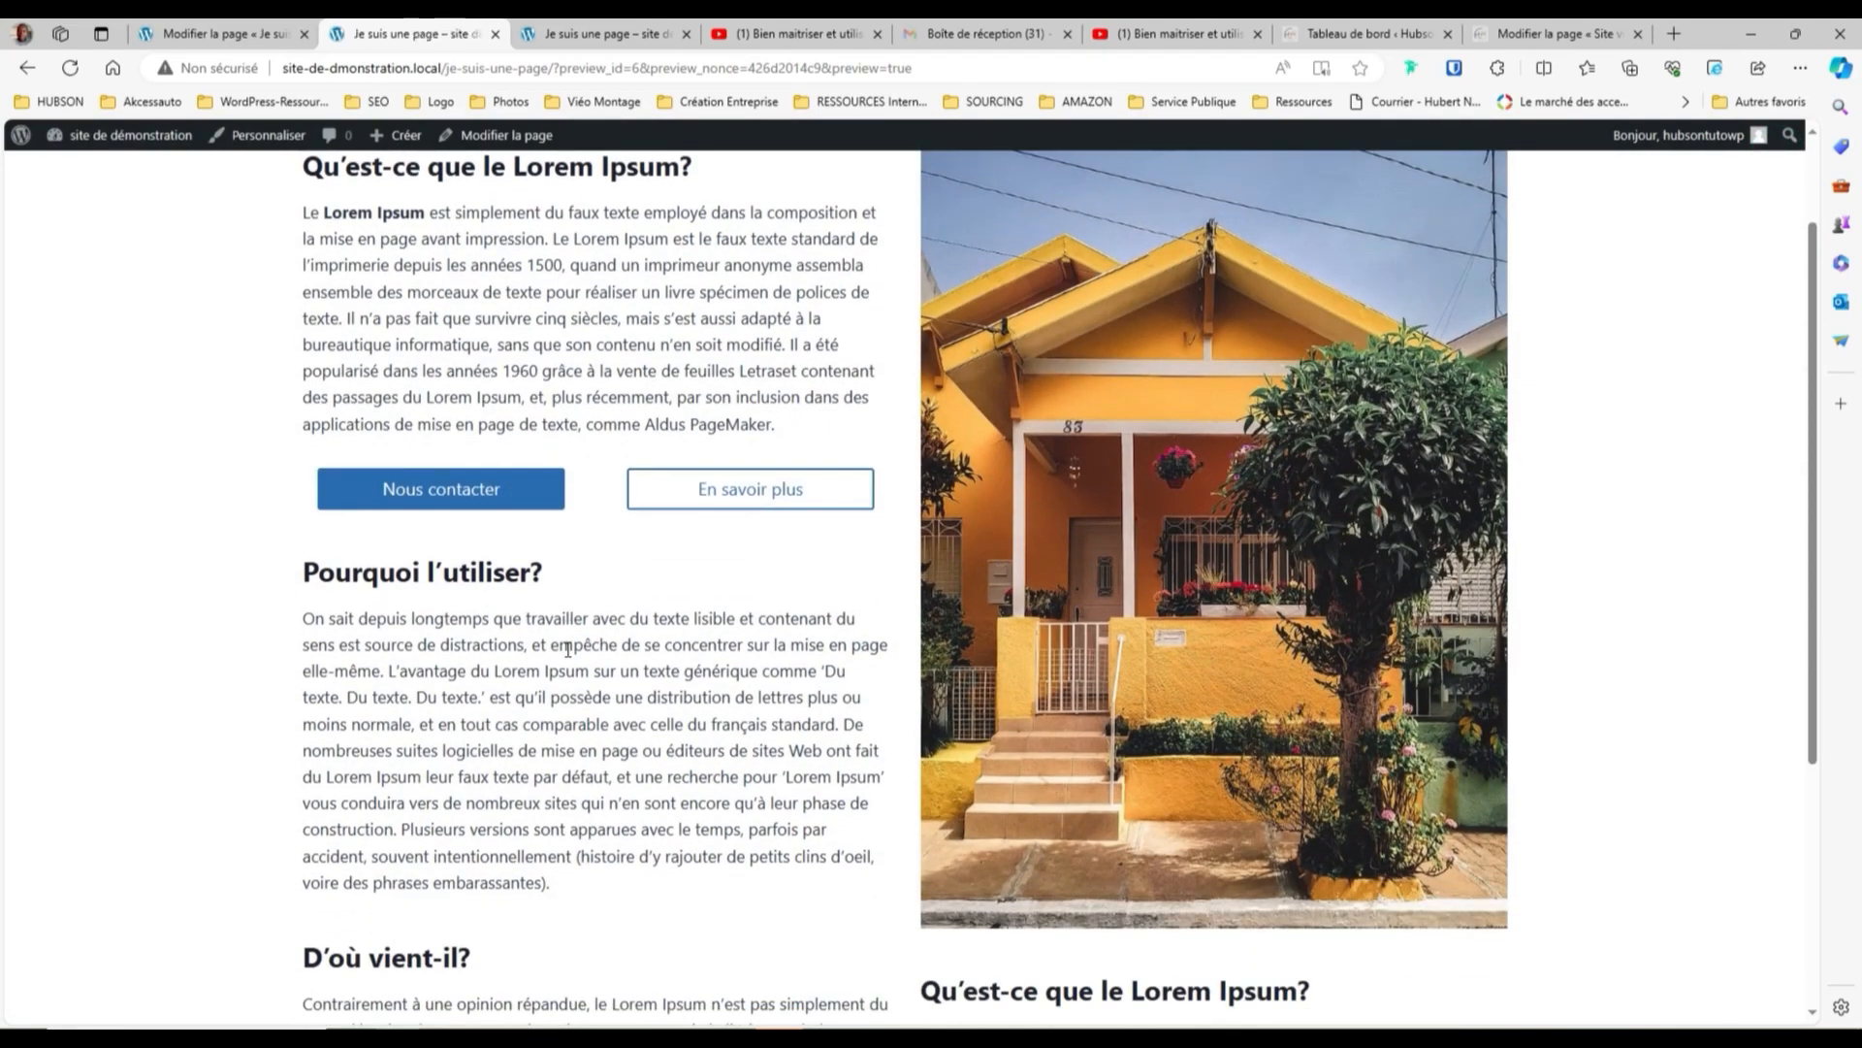
click(227, 35)
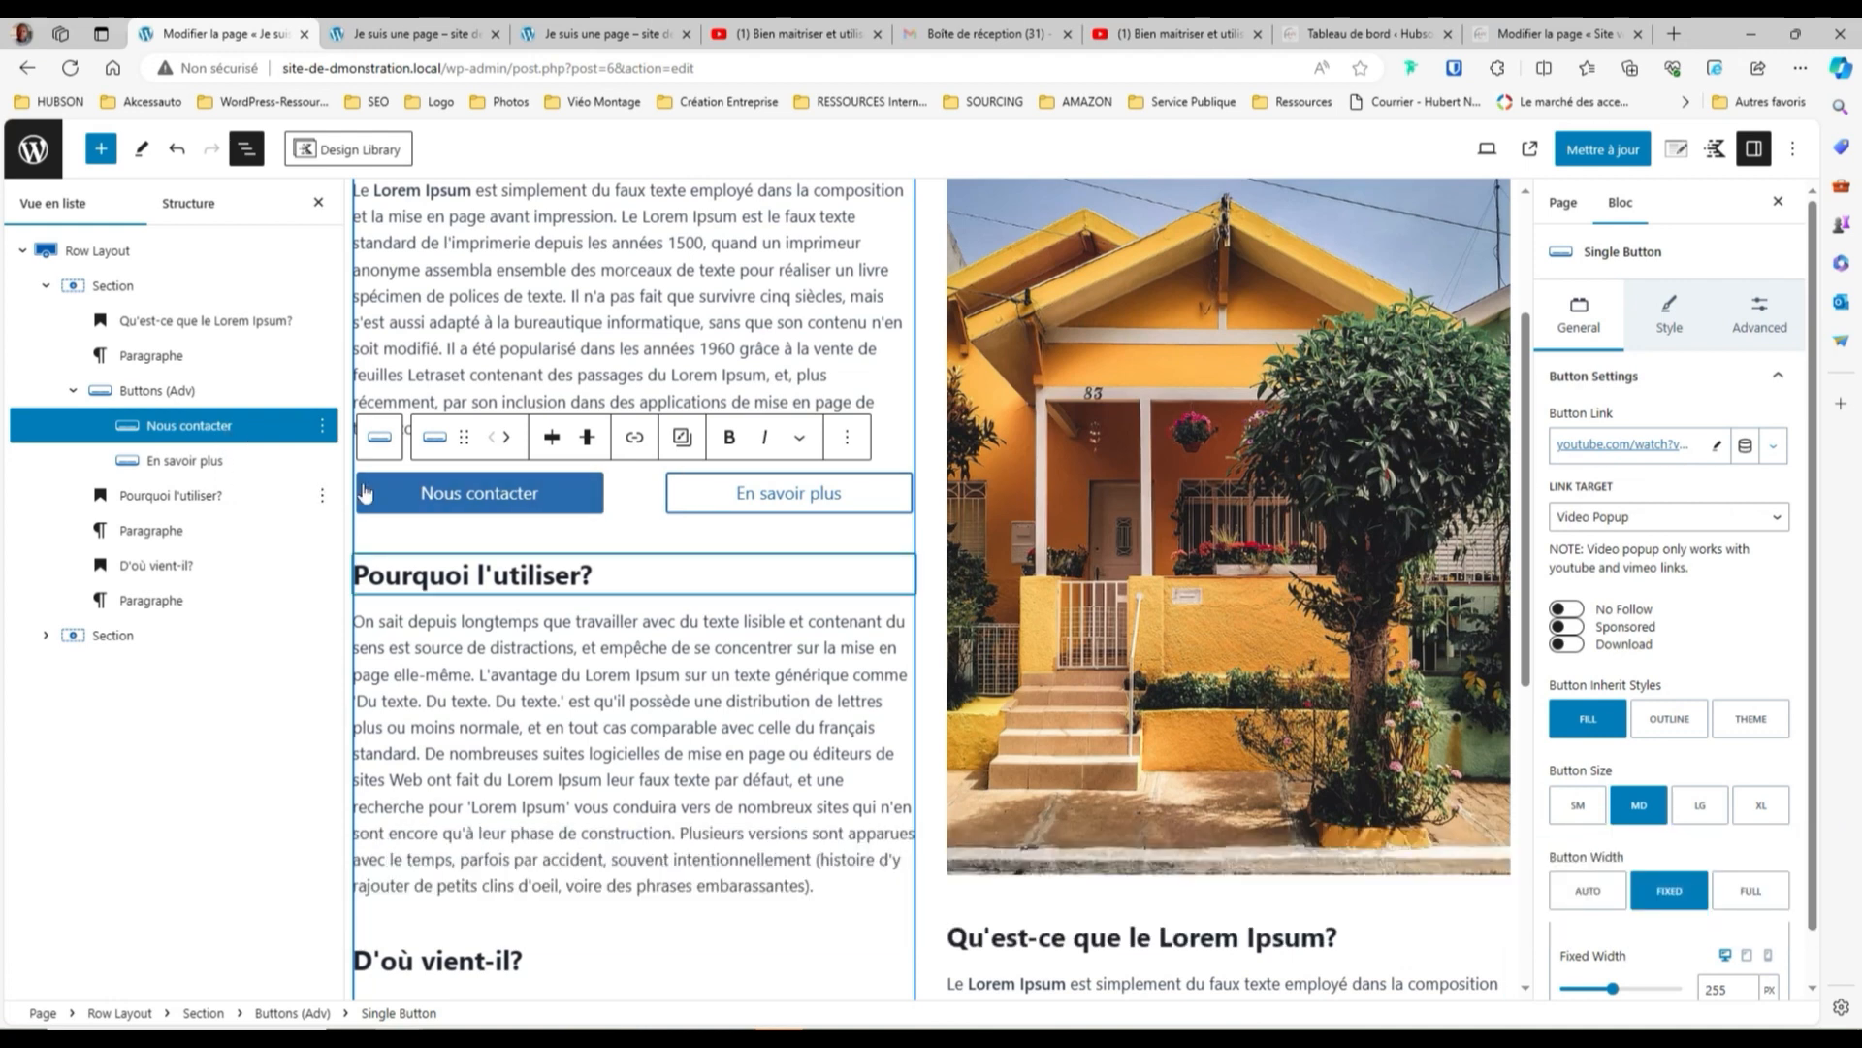
Try the No Follow, Sponsored and Download options on the "Nous contacter" link and switch them back off
click(1568, 609)
click(1567, 627)
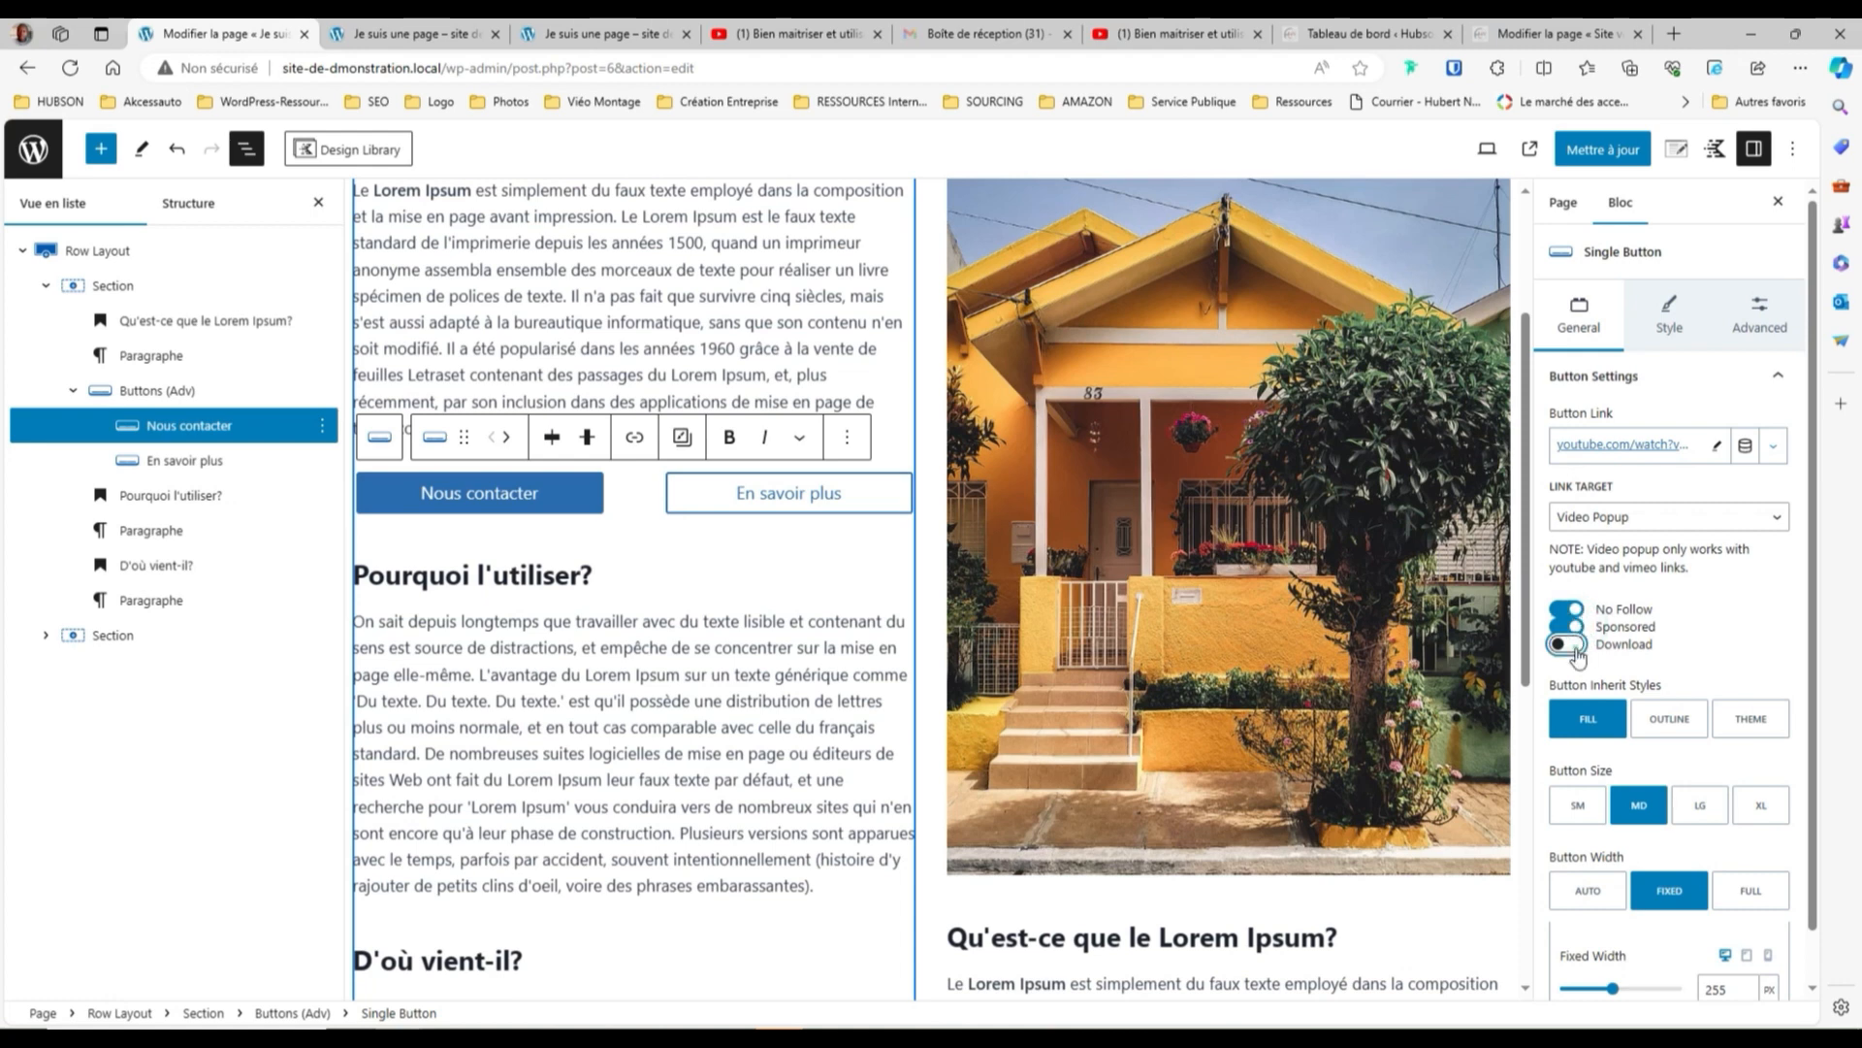
click(1559, 642)
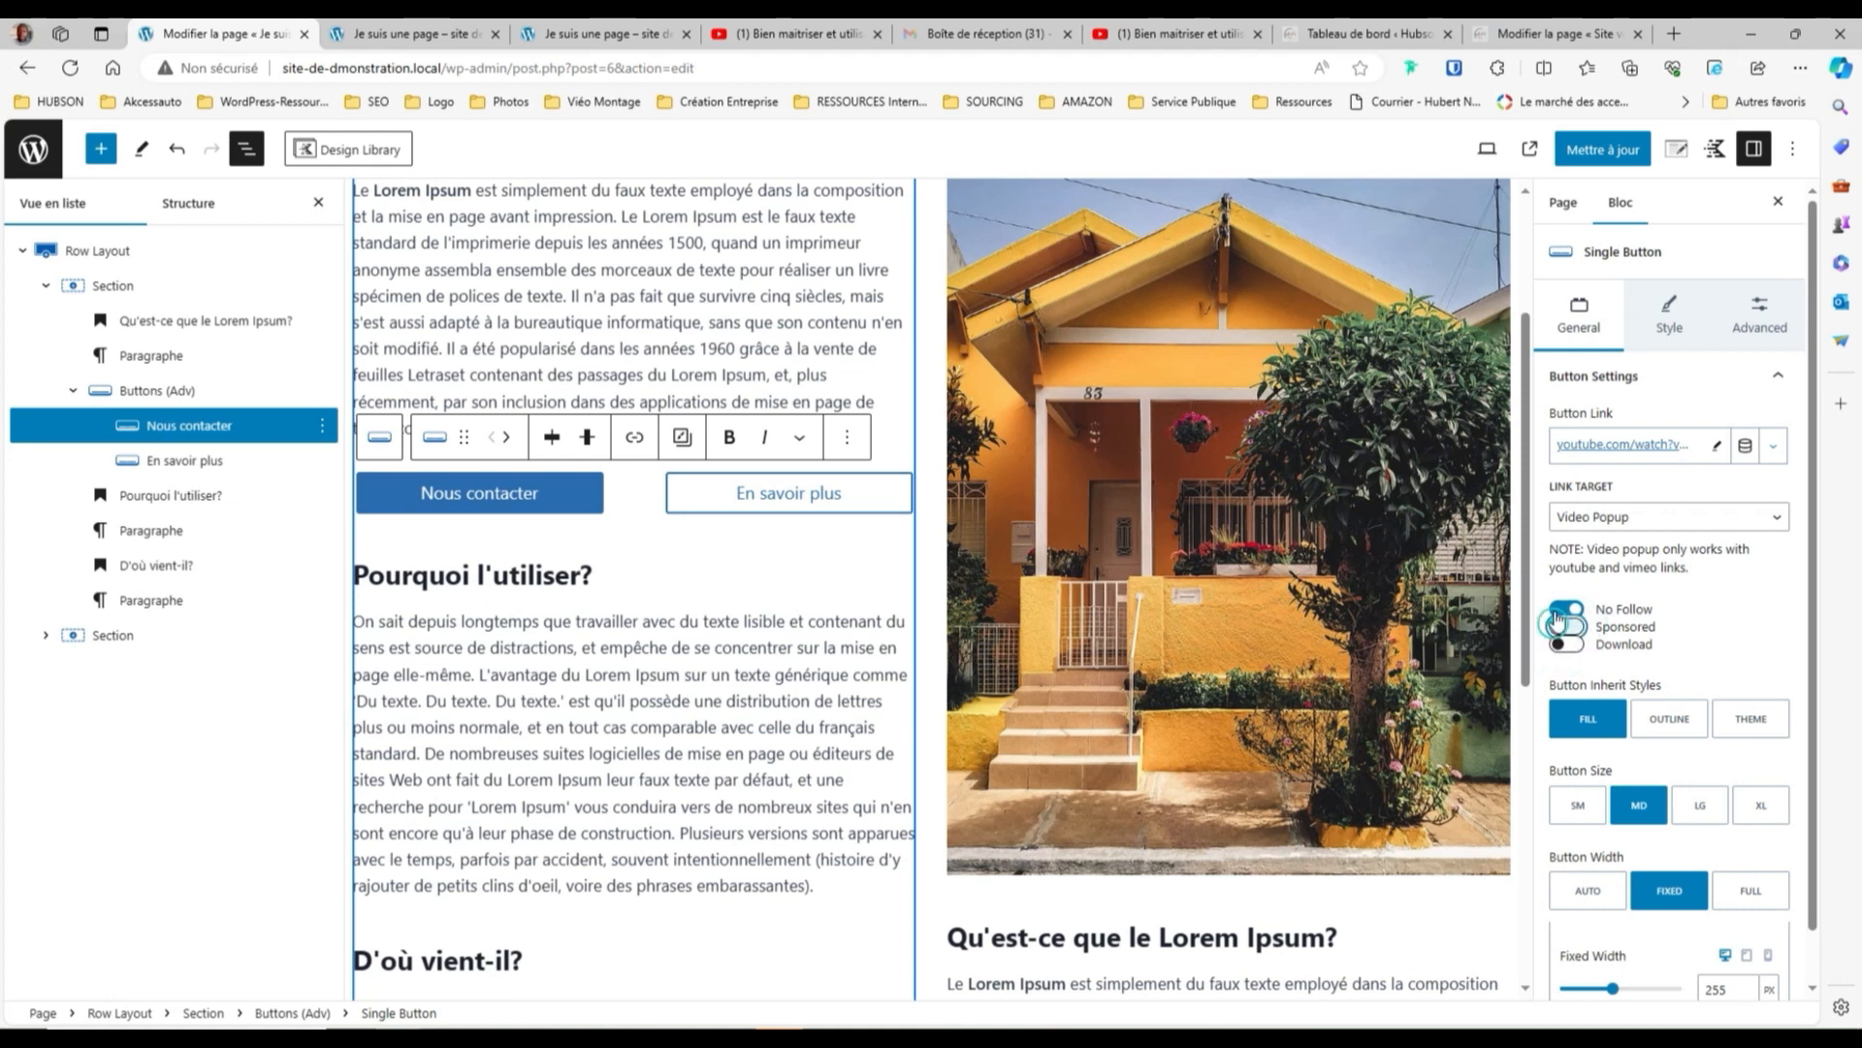
click(1562, 627)
click(1559, 609)
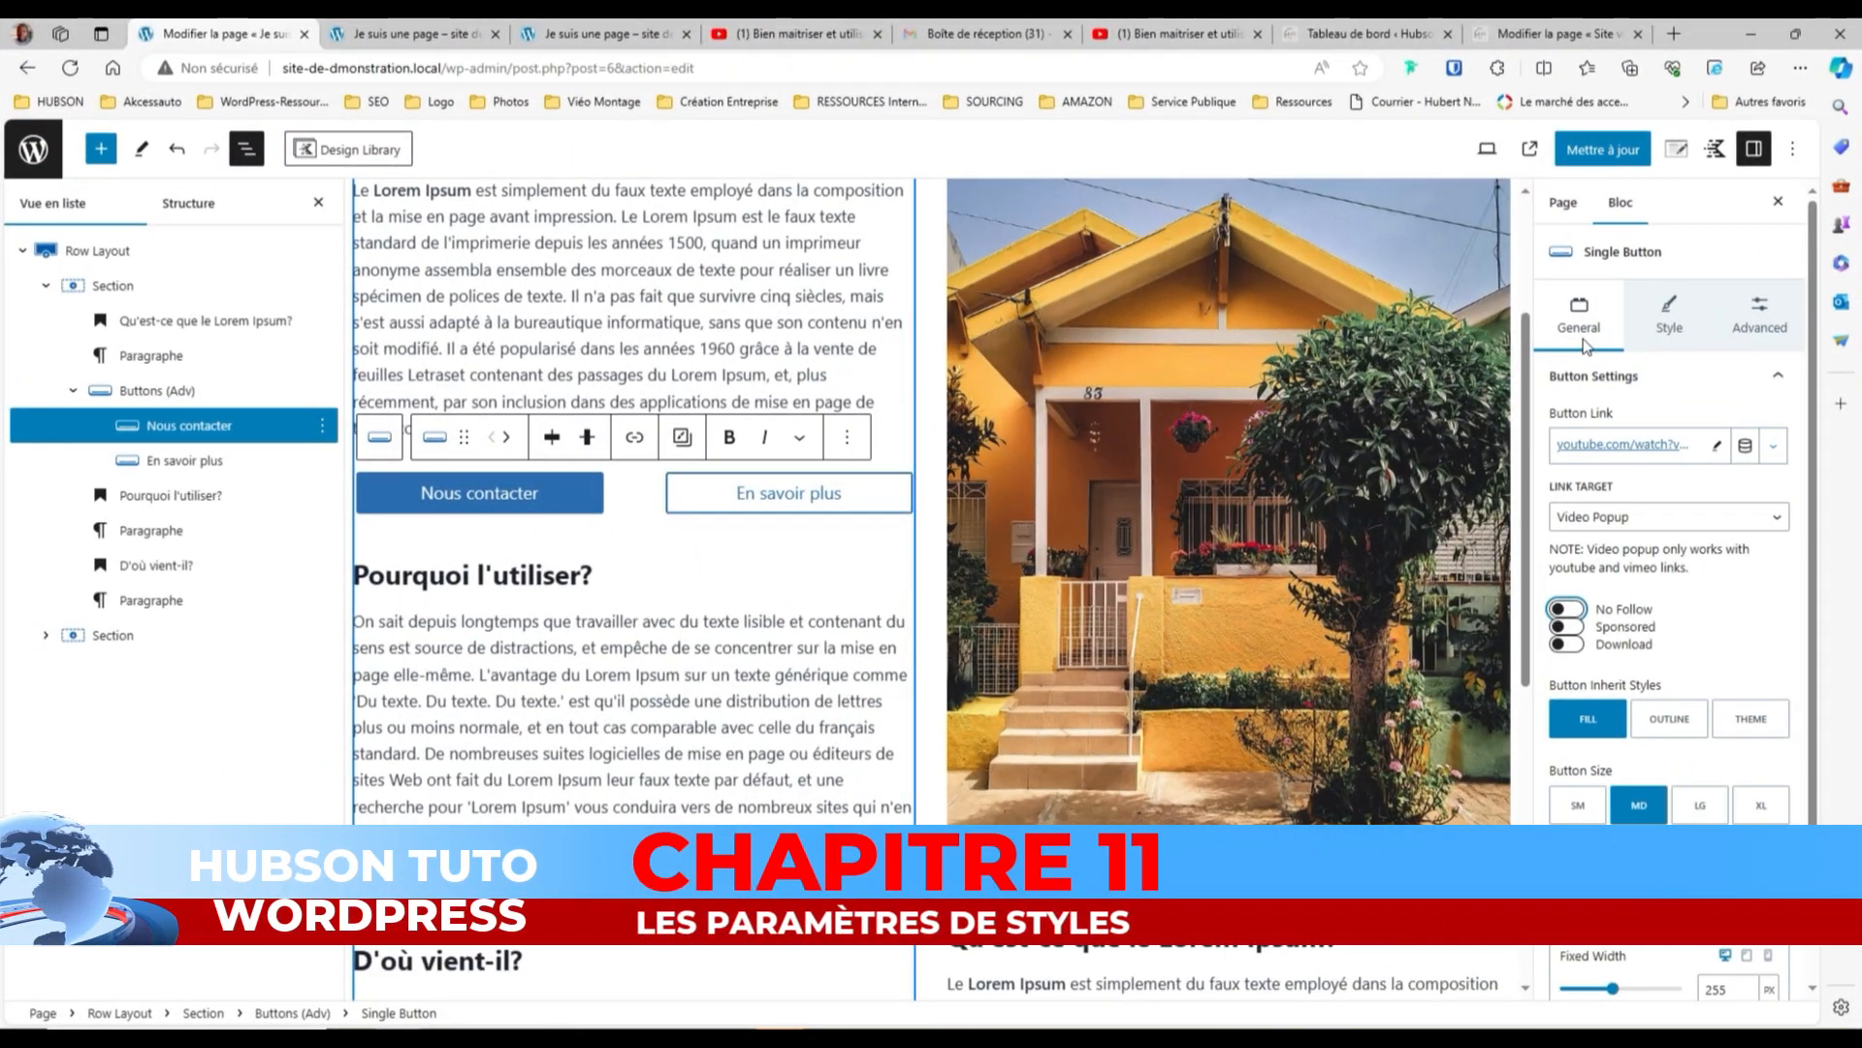
Try a dark palette color for the "Nous contacter" button's text in its style settings and reset it
click(1670, 341)
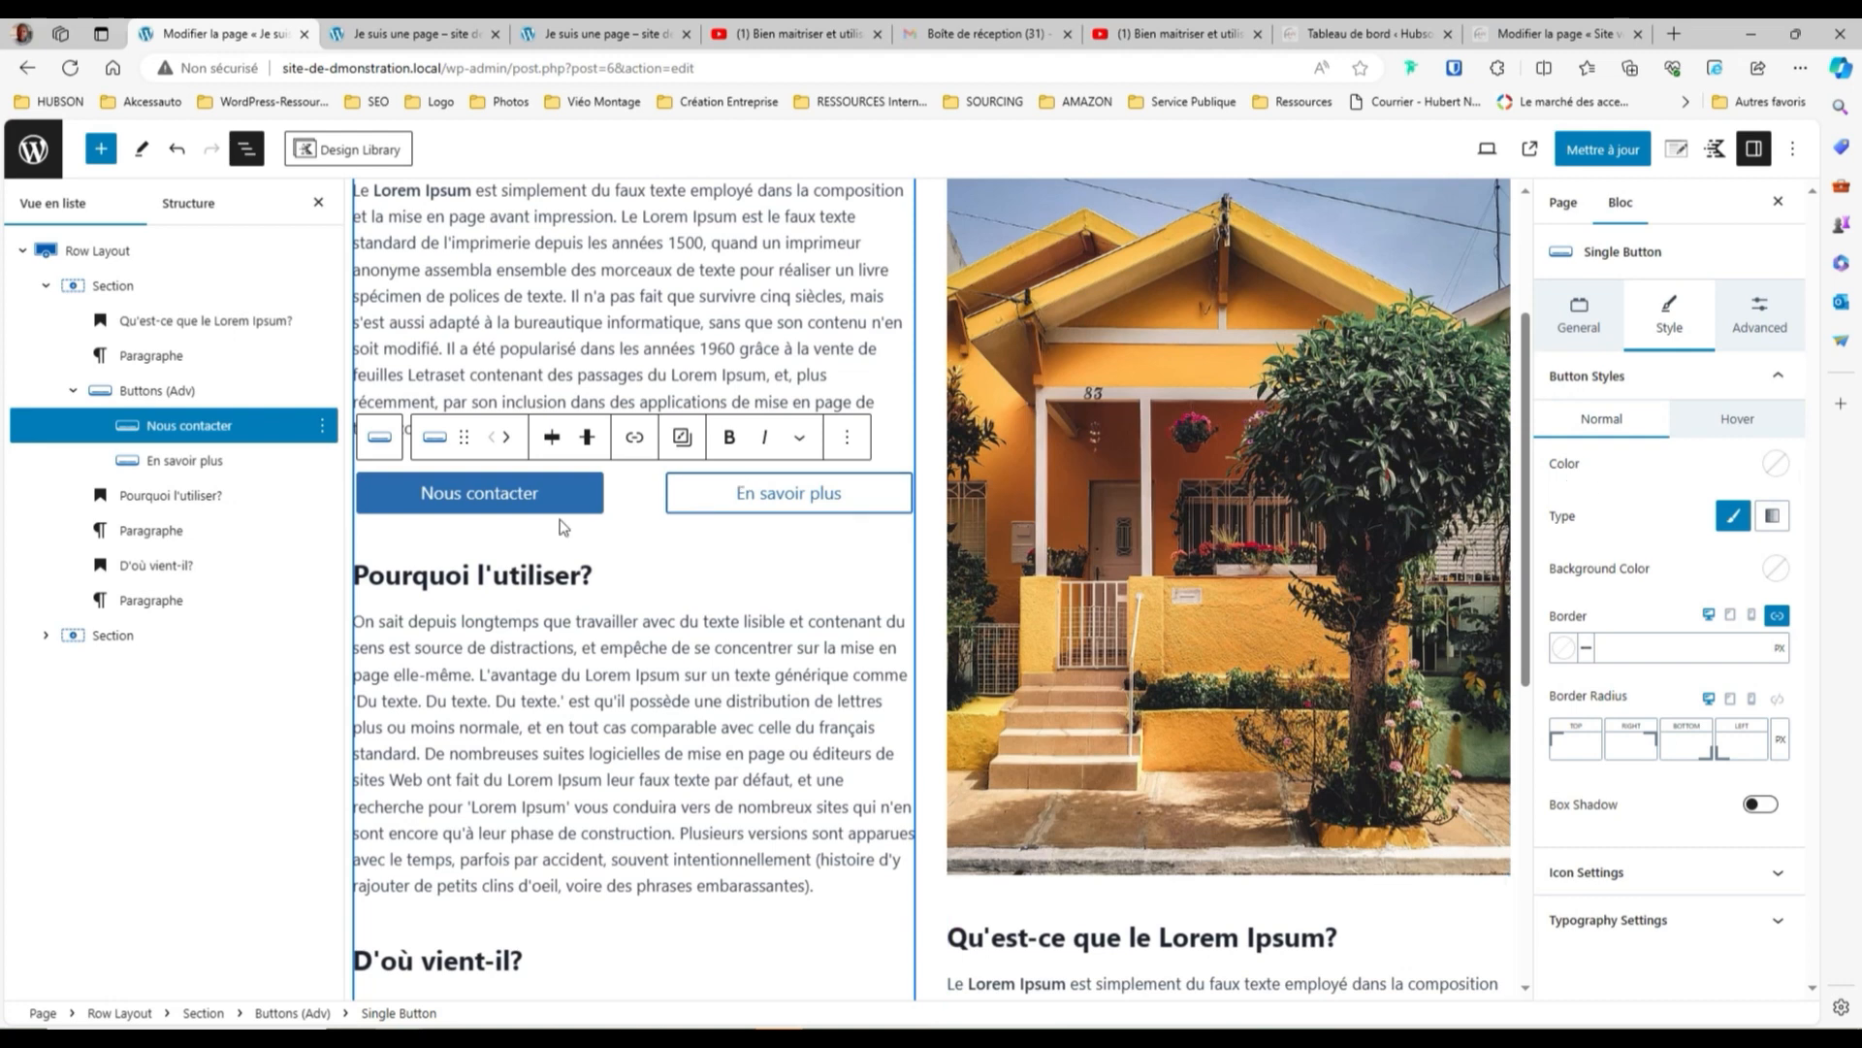
click(1775, 468)
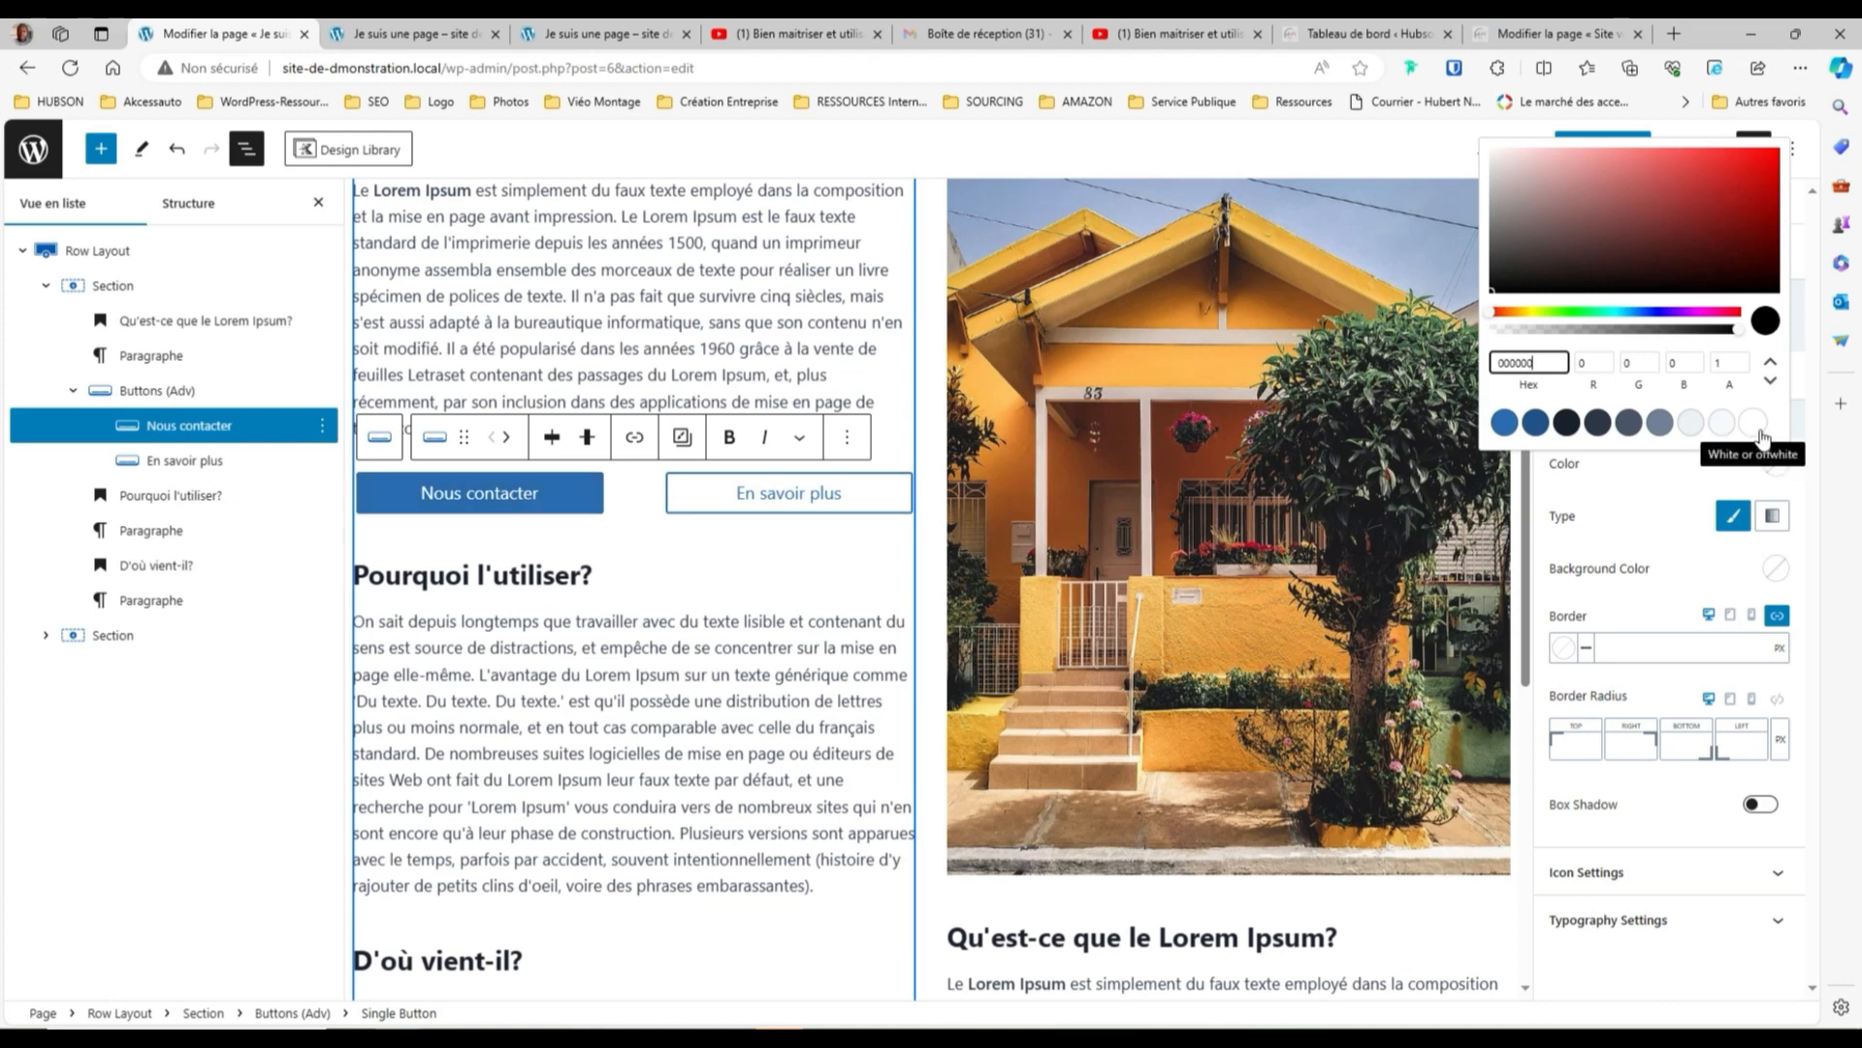
click(1566, 424)
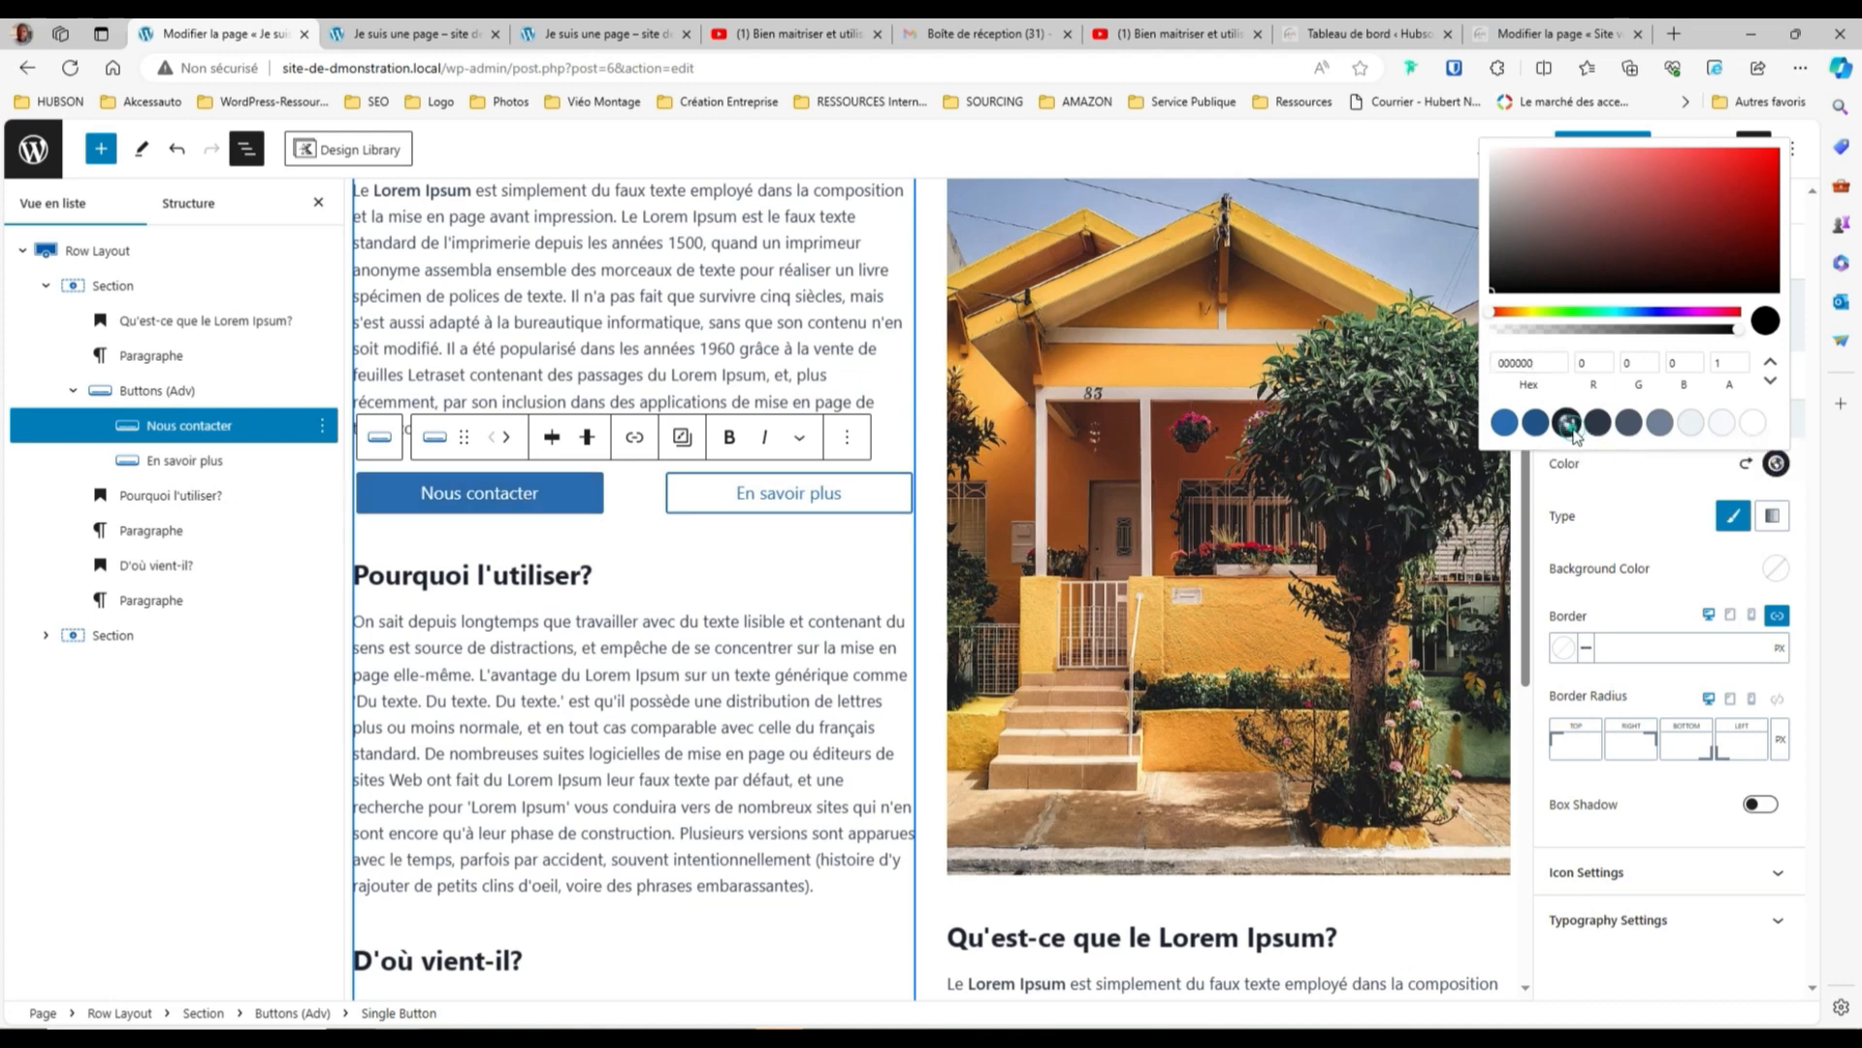
click(1745, 465)
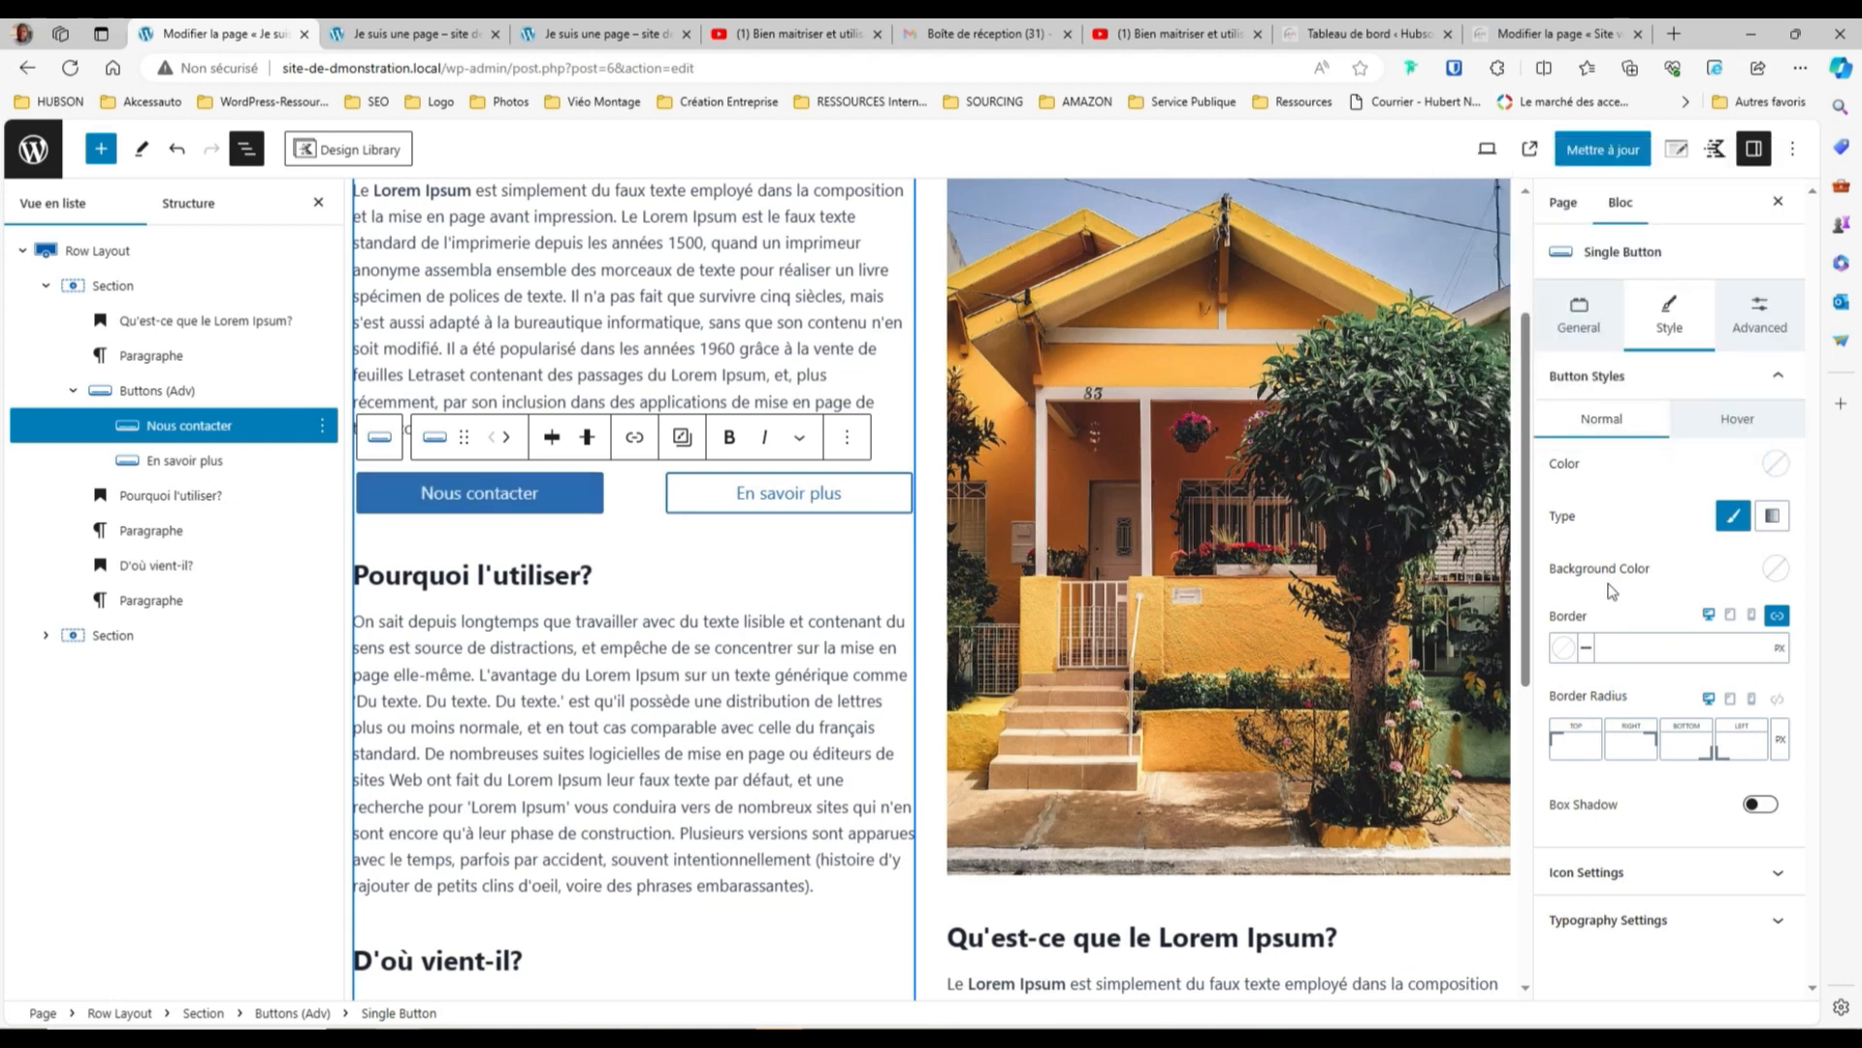
Examine the background color and border color options of the "Nous contacter" button without choosing a color
click(1776, 572)
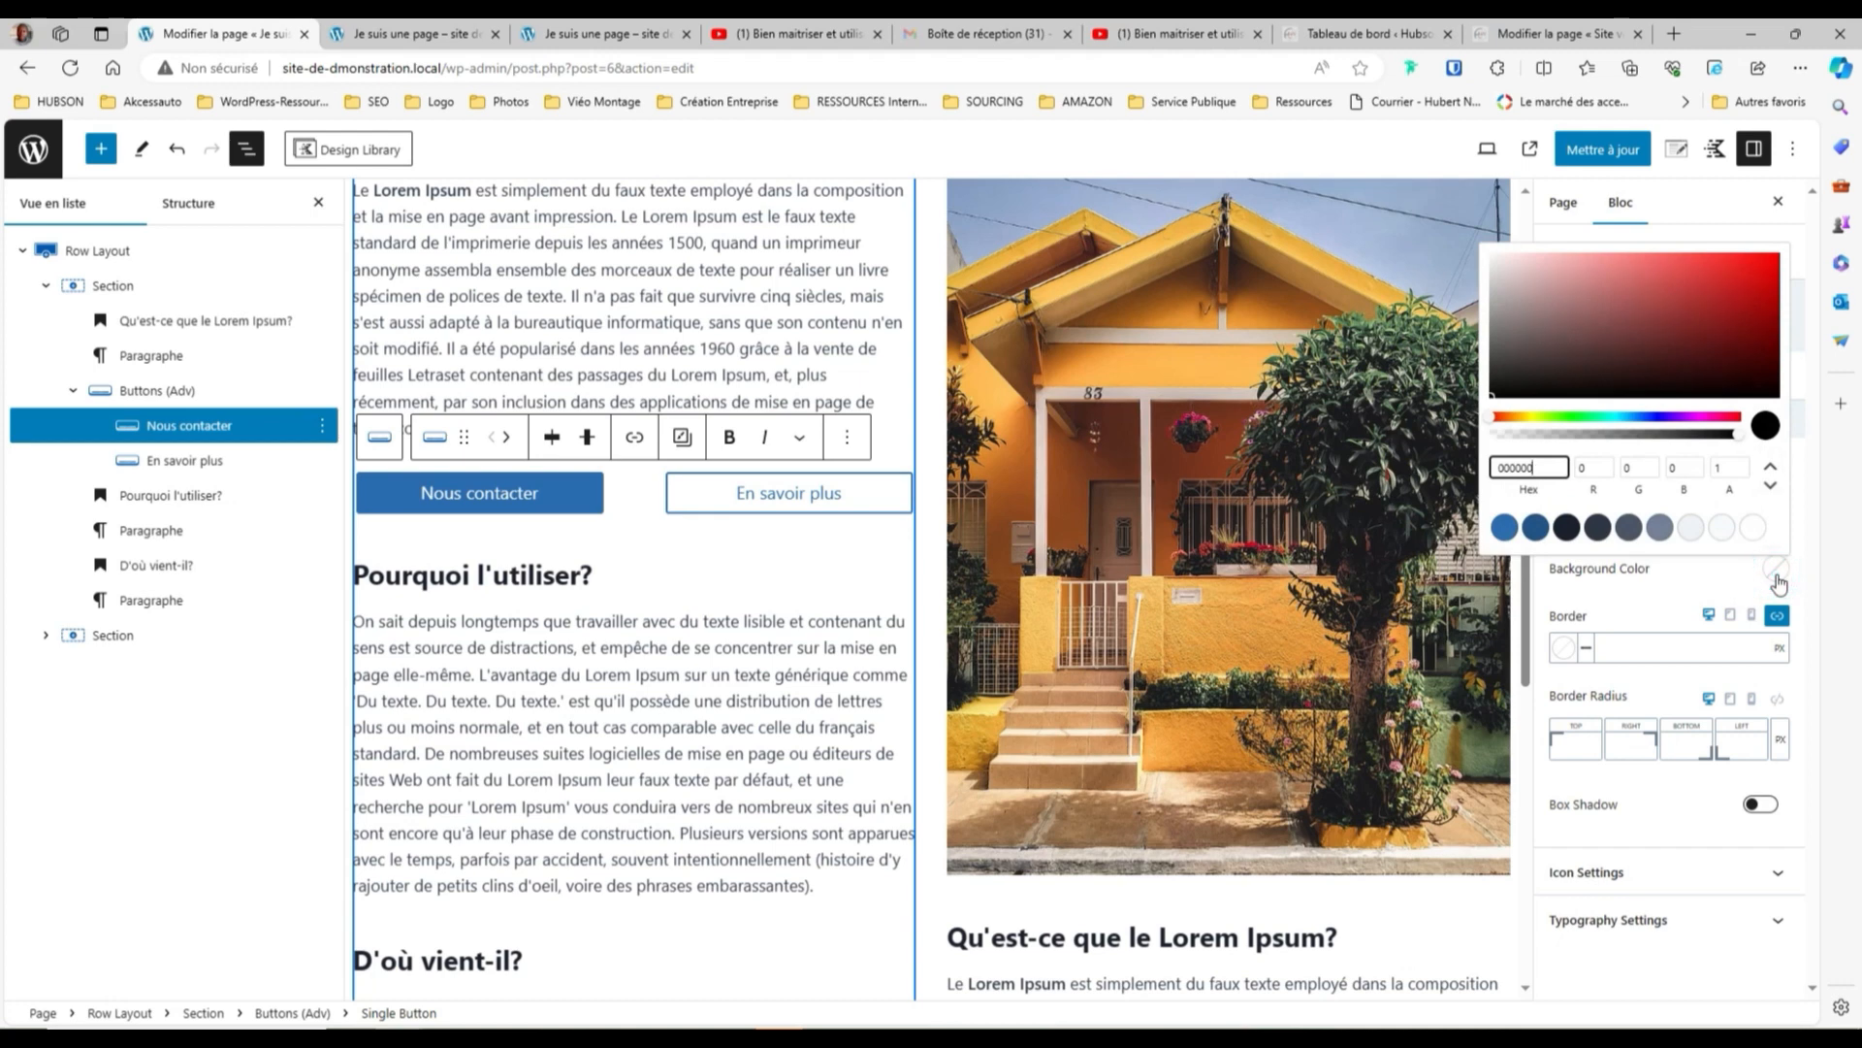
click(1777, 572)
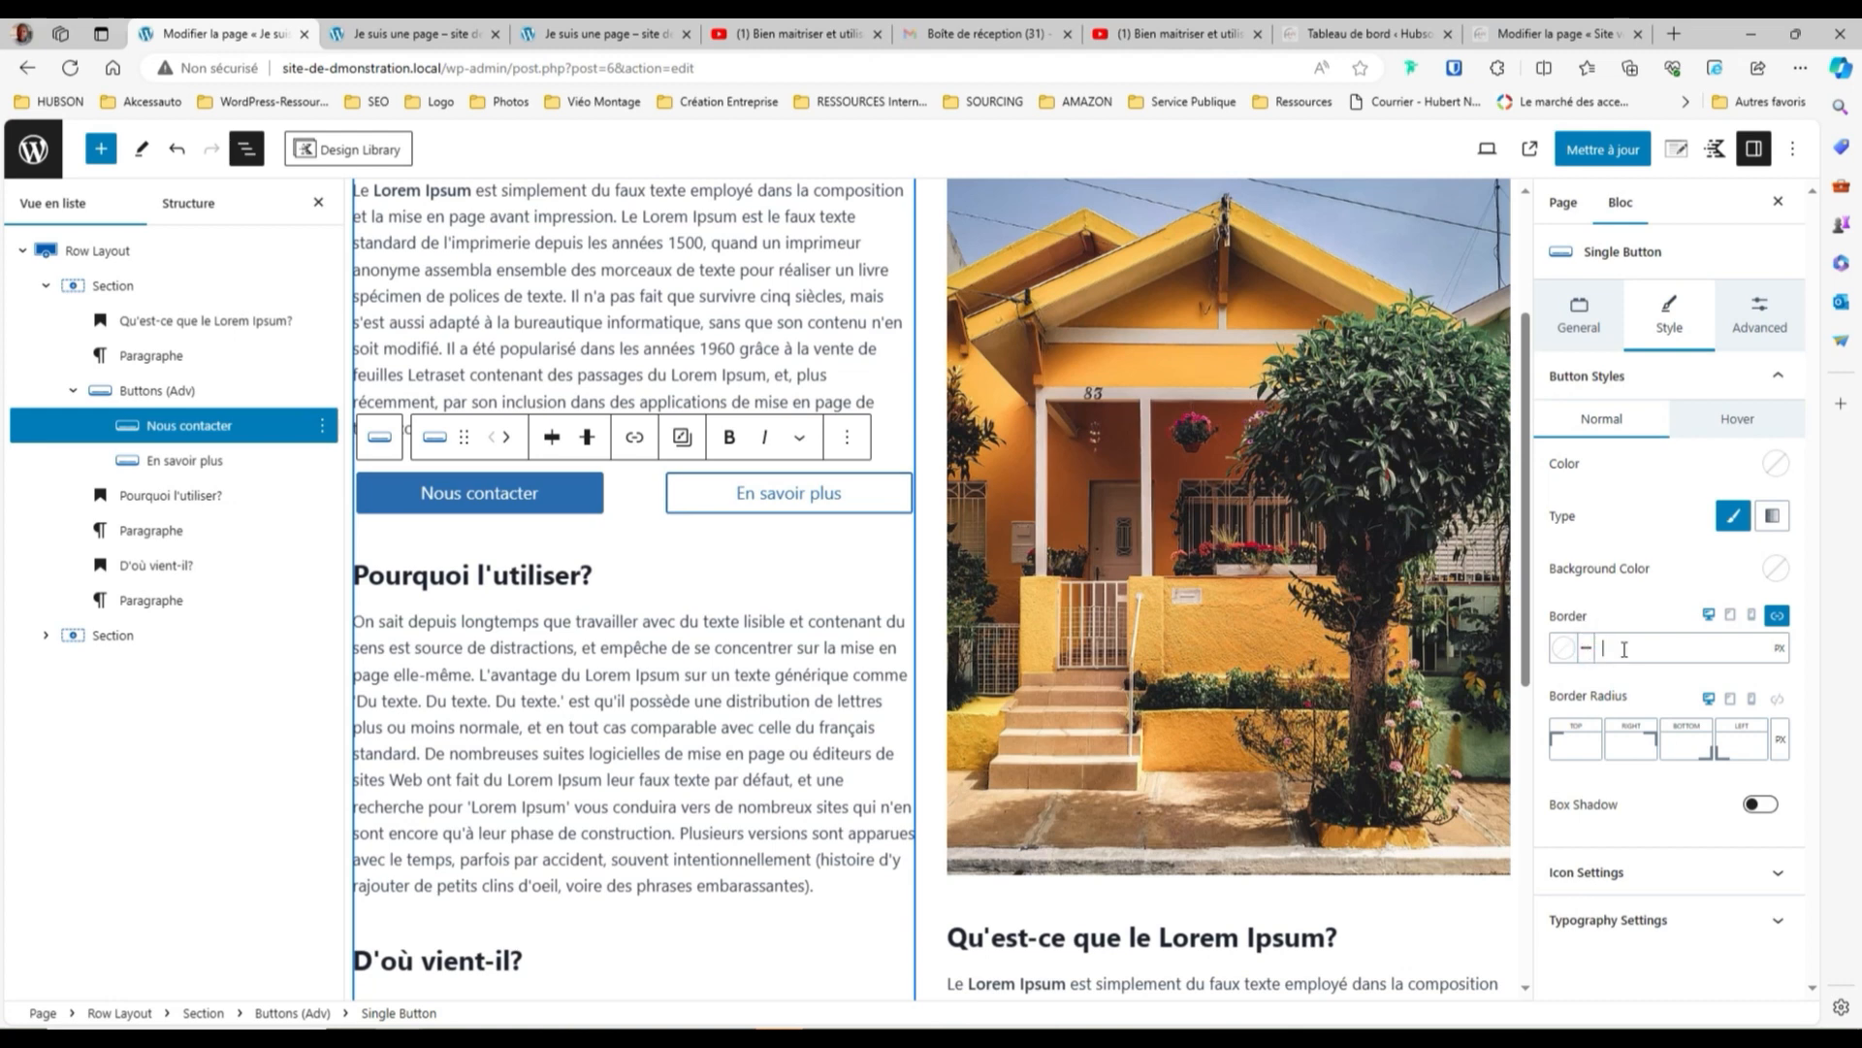
click(1562, 648)
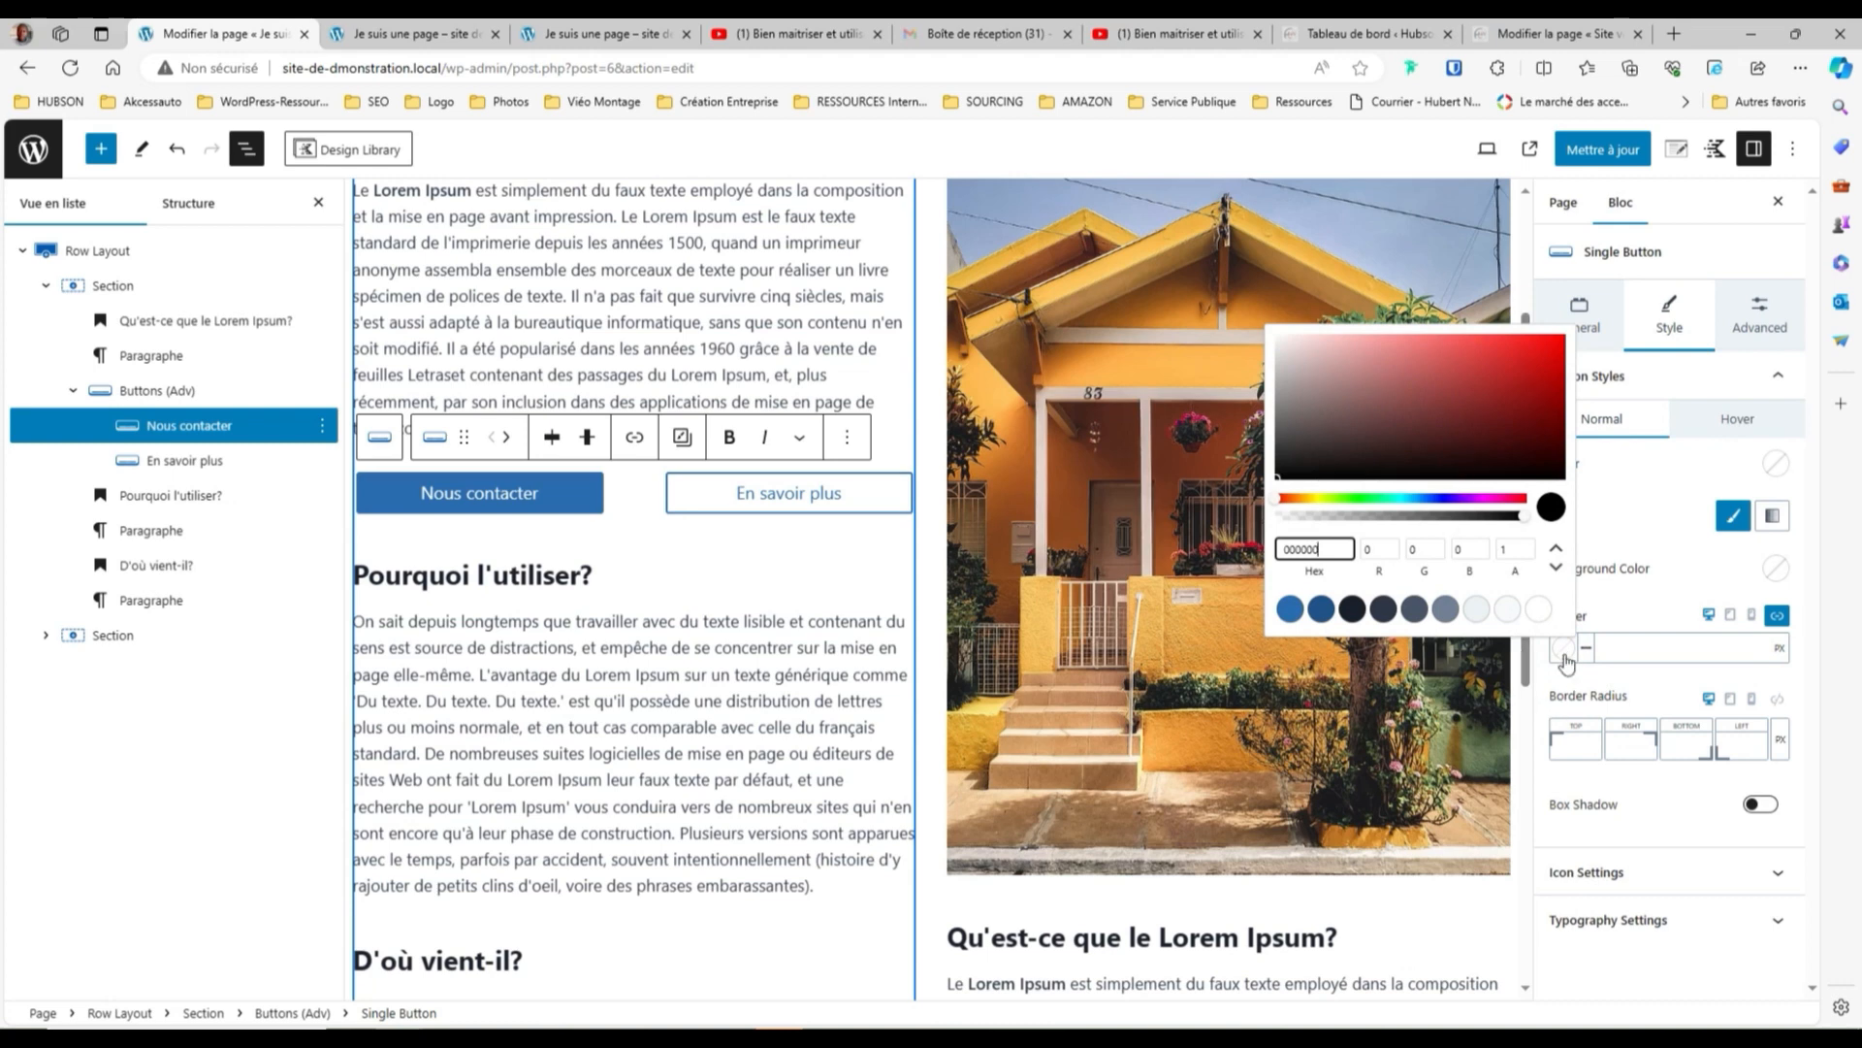
click(1626, 649)
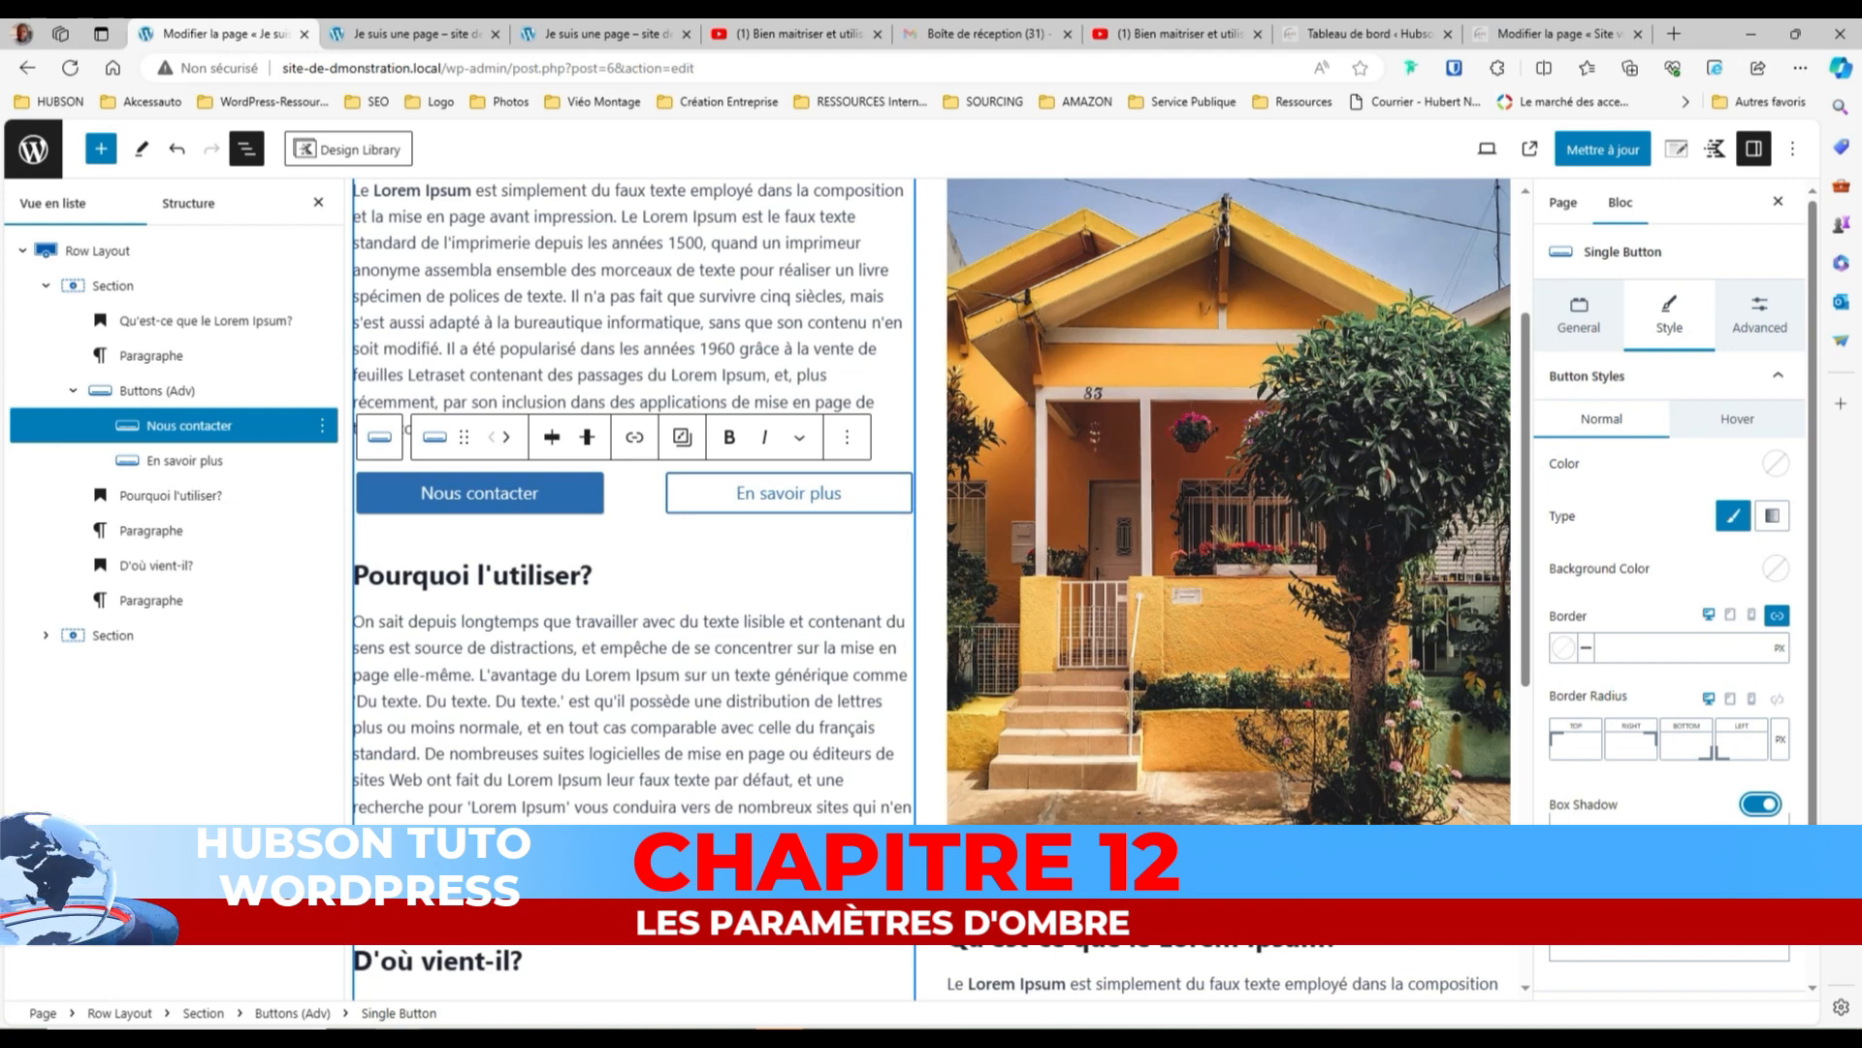
Set the "Nous contacter" button's box shadow offsets to X 12 and Y 12
scroll(1699, 817, down, 1)
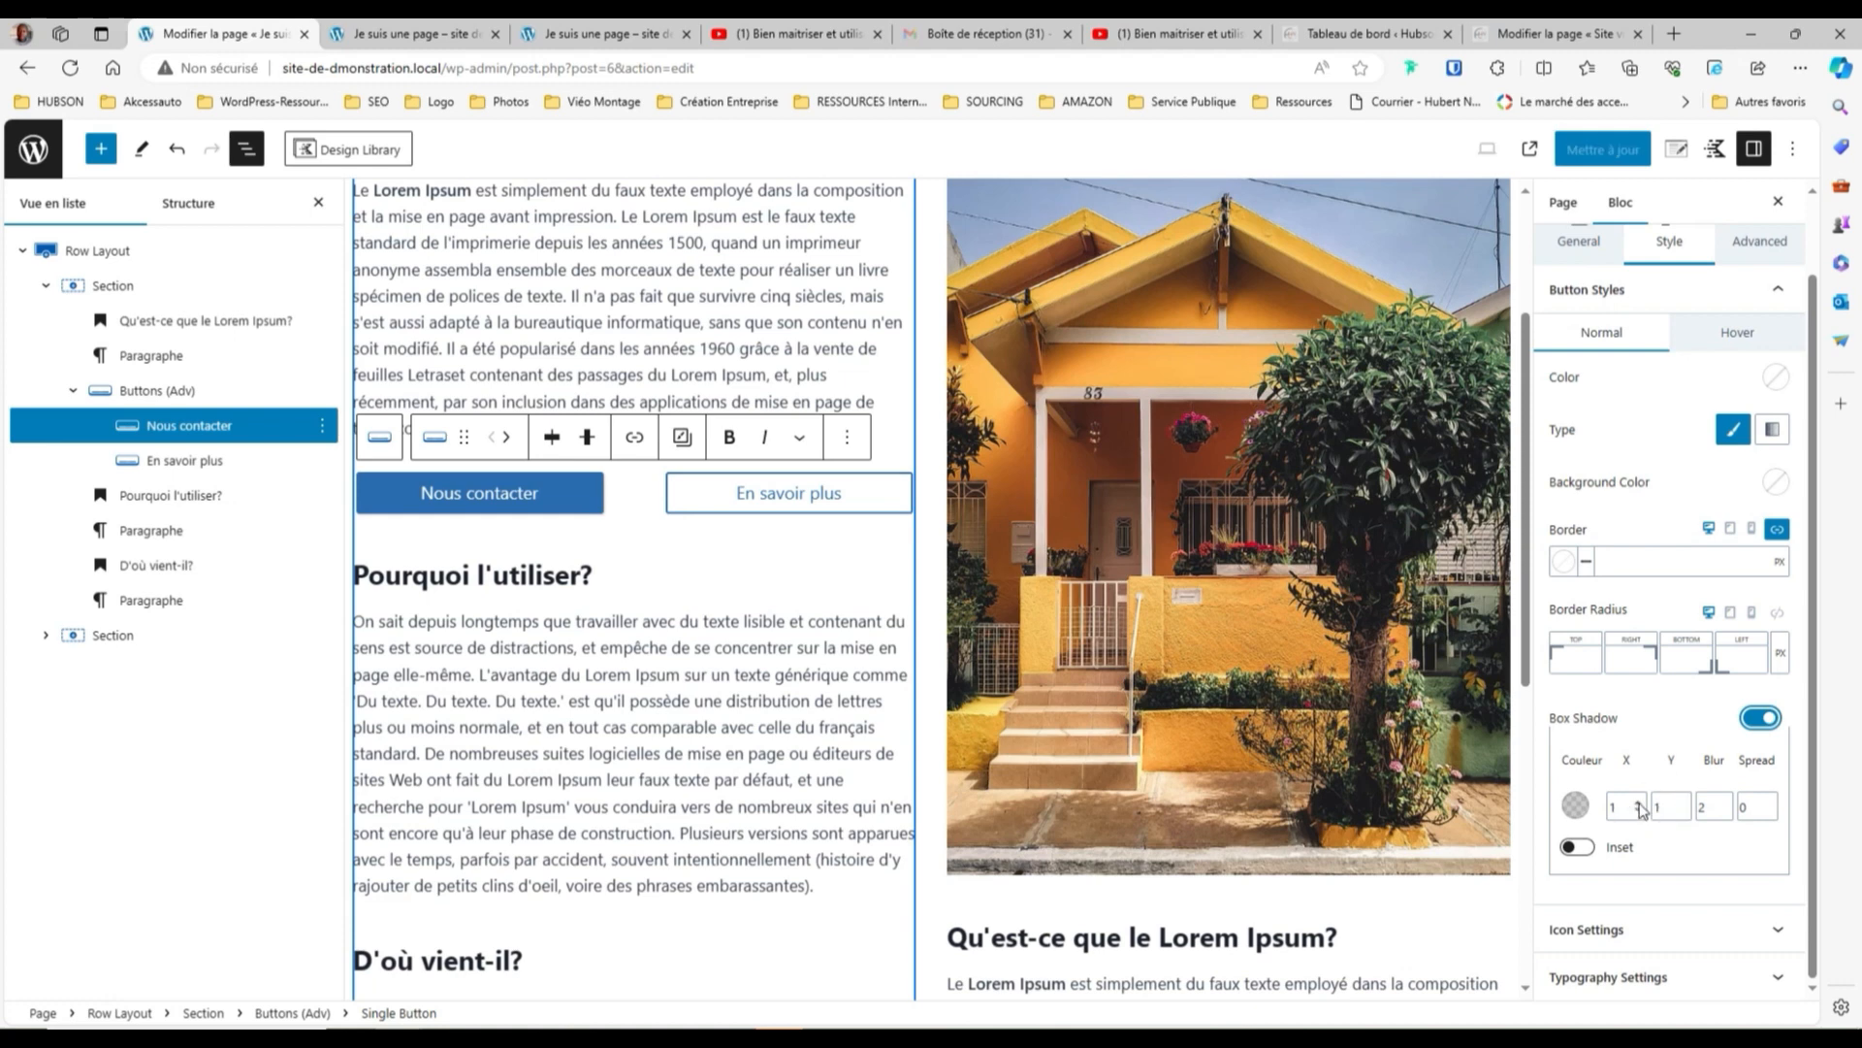
click(1638, 804)
click(1638, 804)
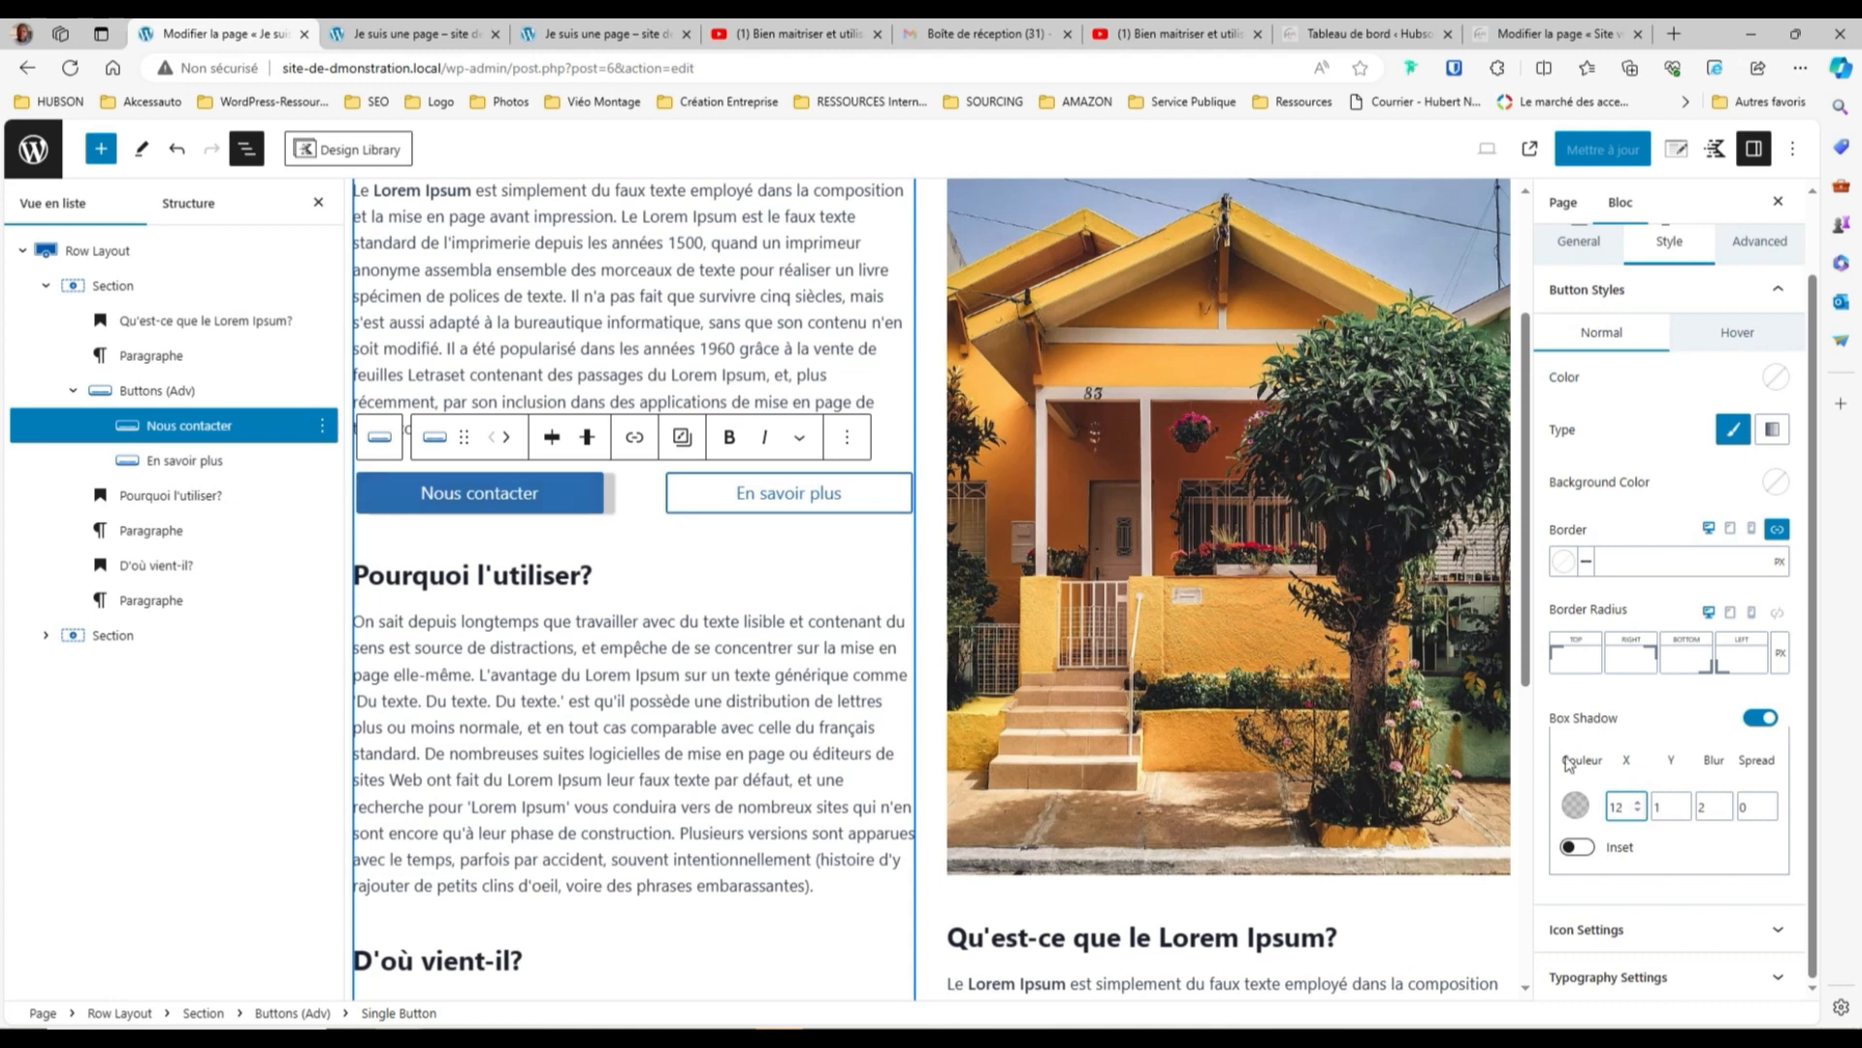
click(1685, 803)
click(1685, 803)
click(1685, 803)
click(1685, 803)
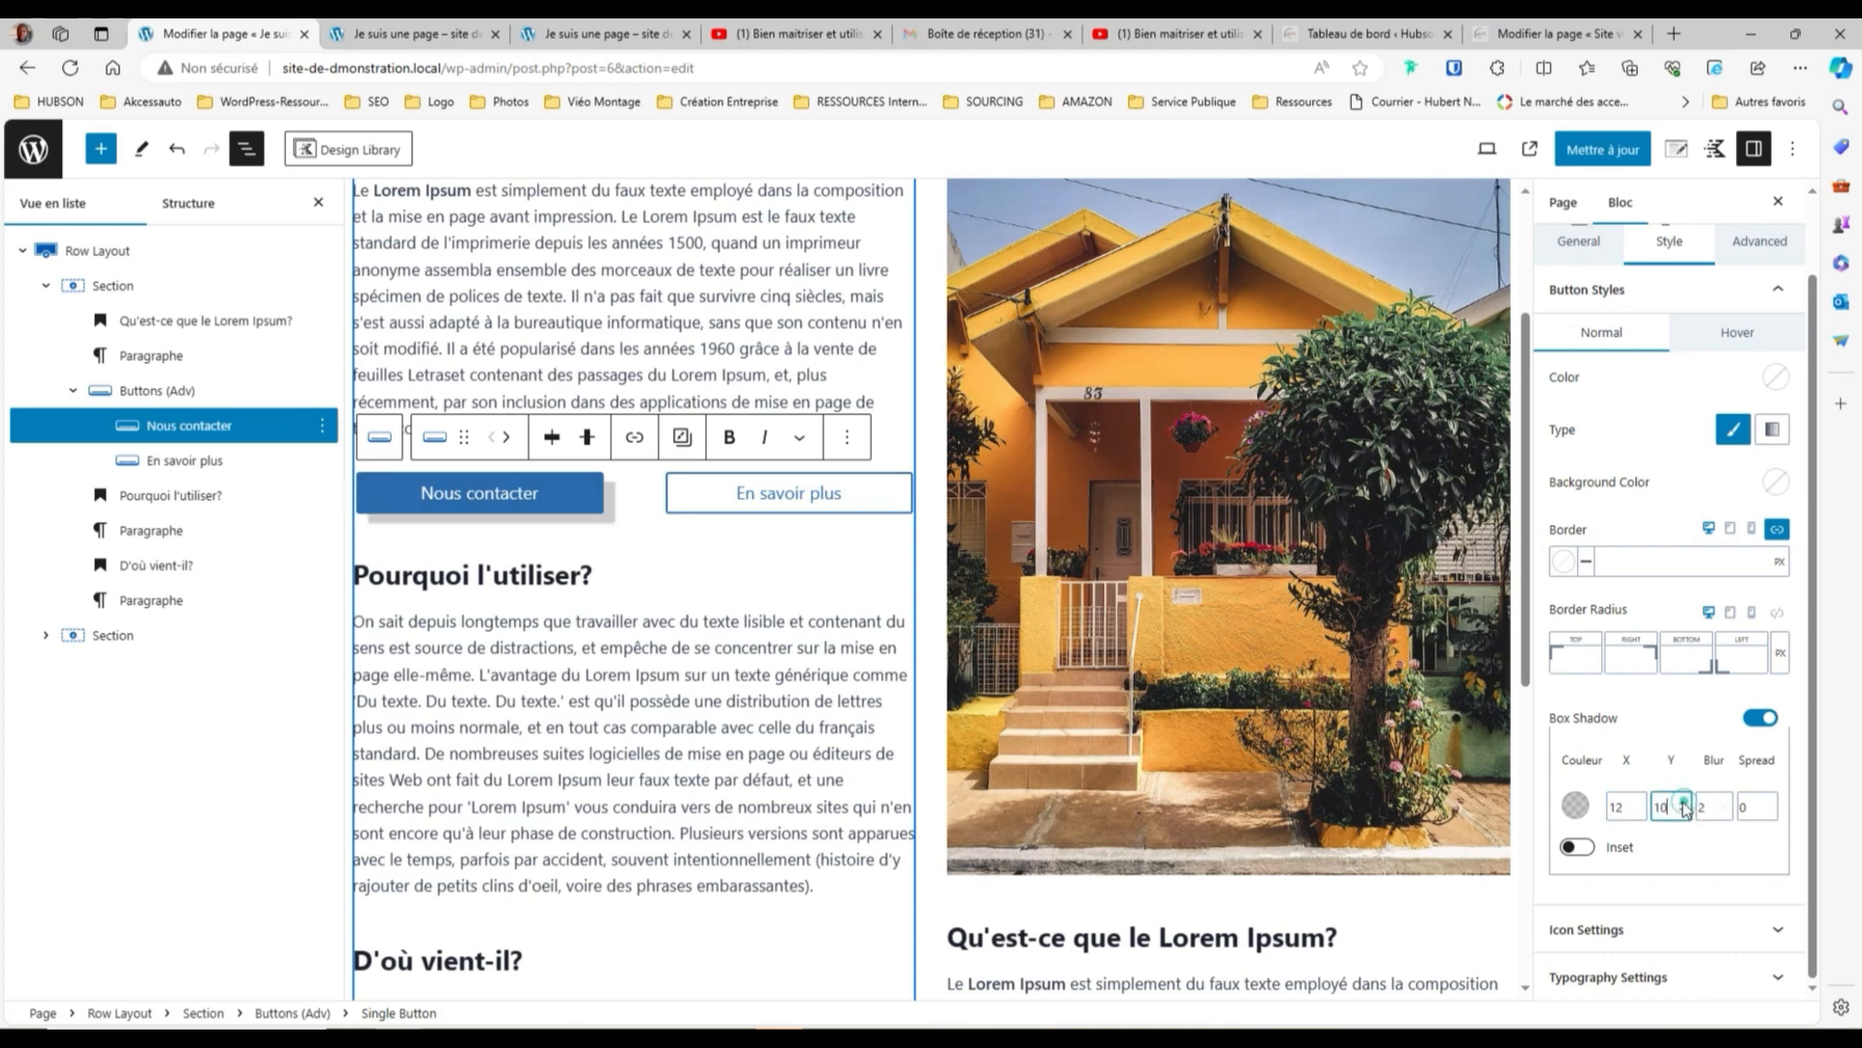
click(1685, 803)
click(1685, 803)
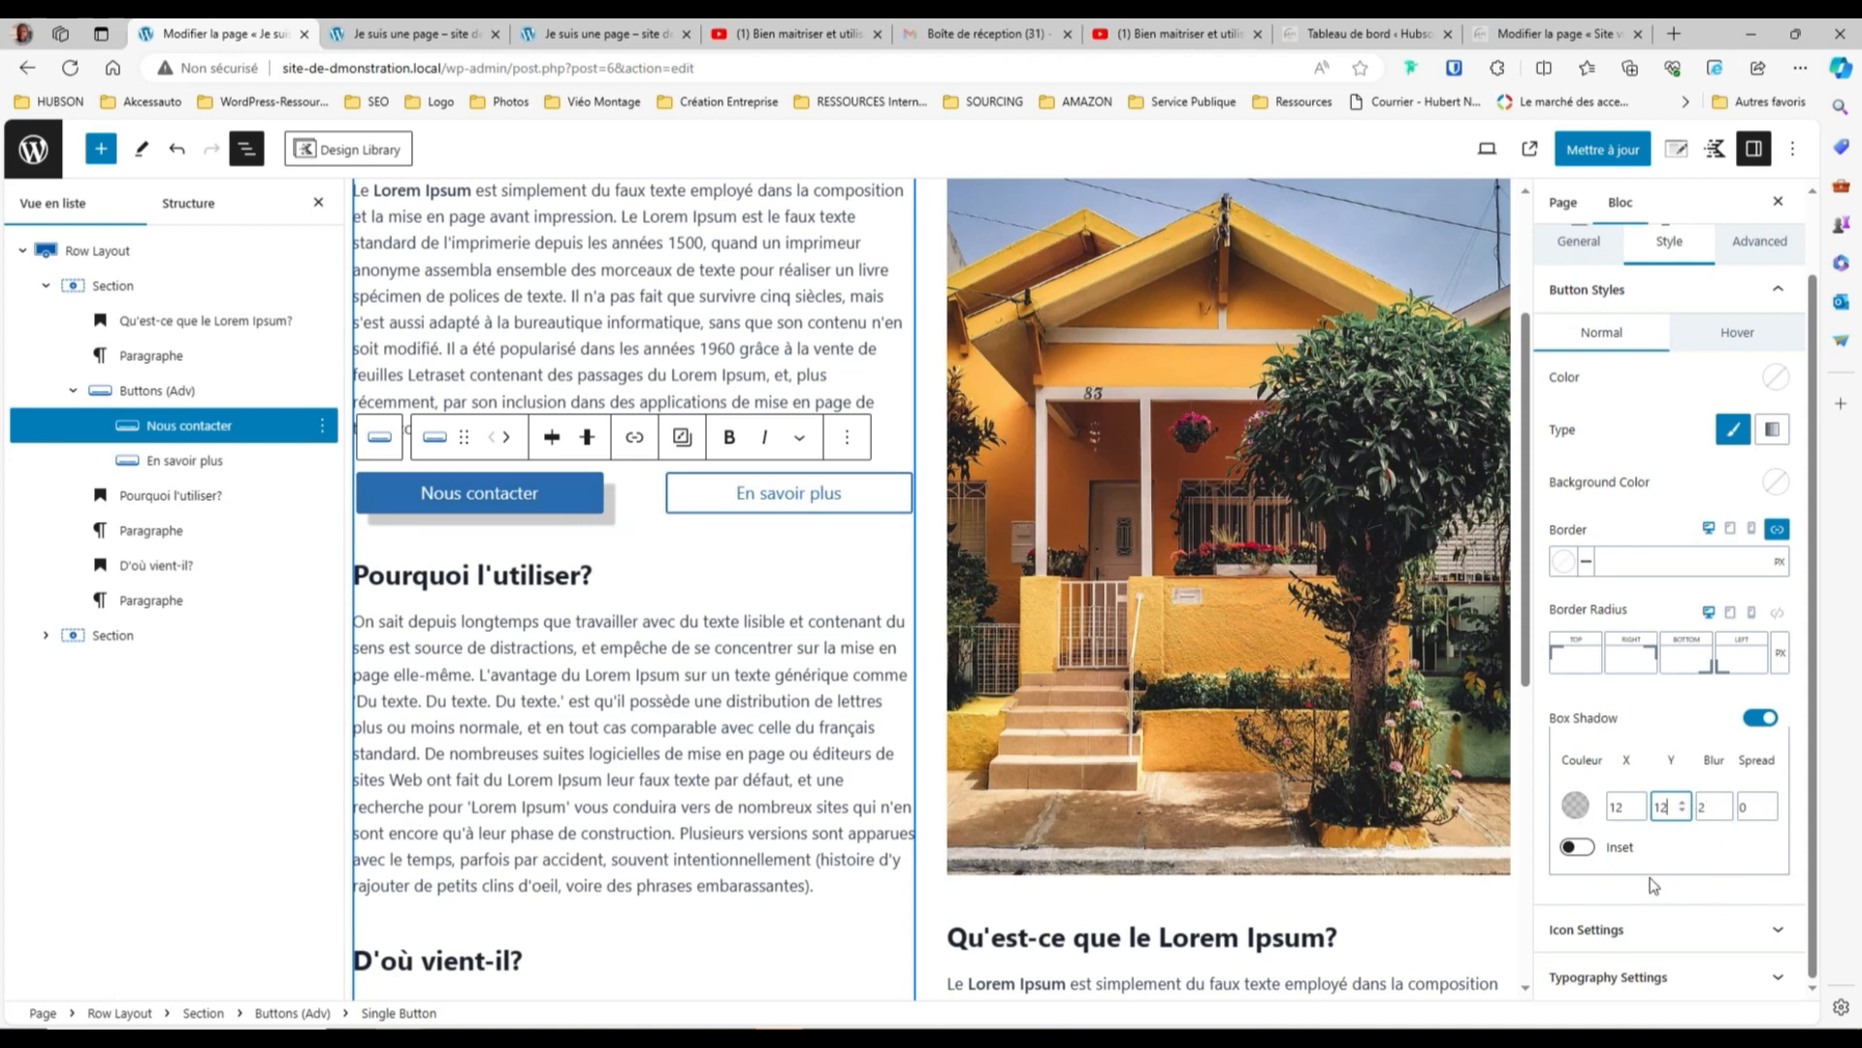
Try the Inset option on the "Nous contacter" button's box shadow, then switch off both Inset and the box shadow
click(1578, 848)
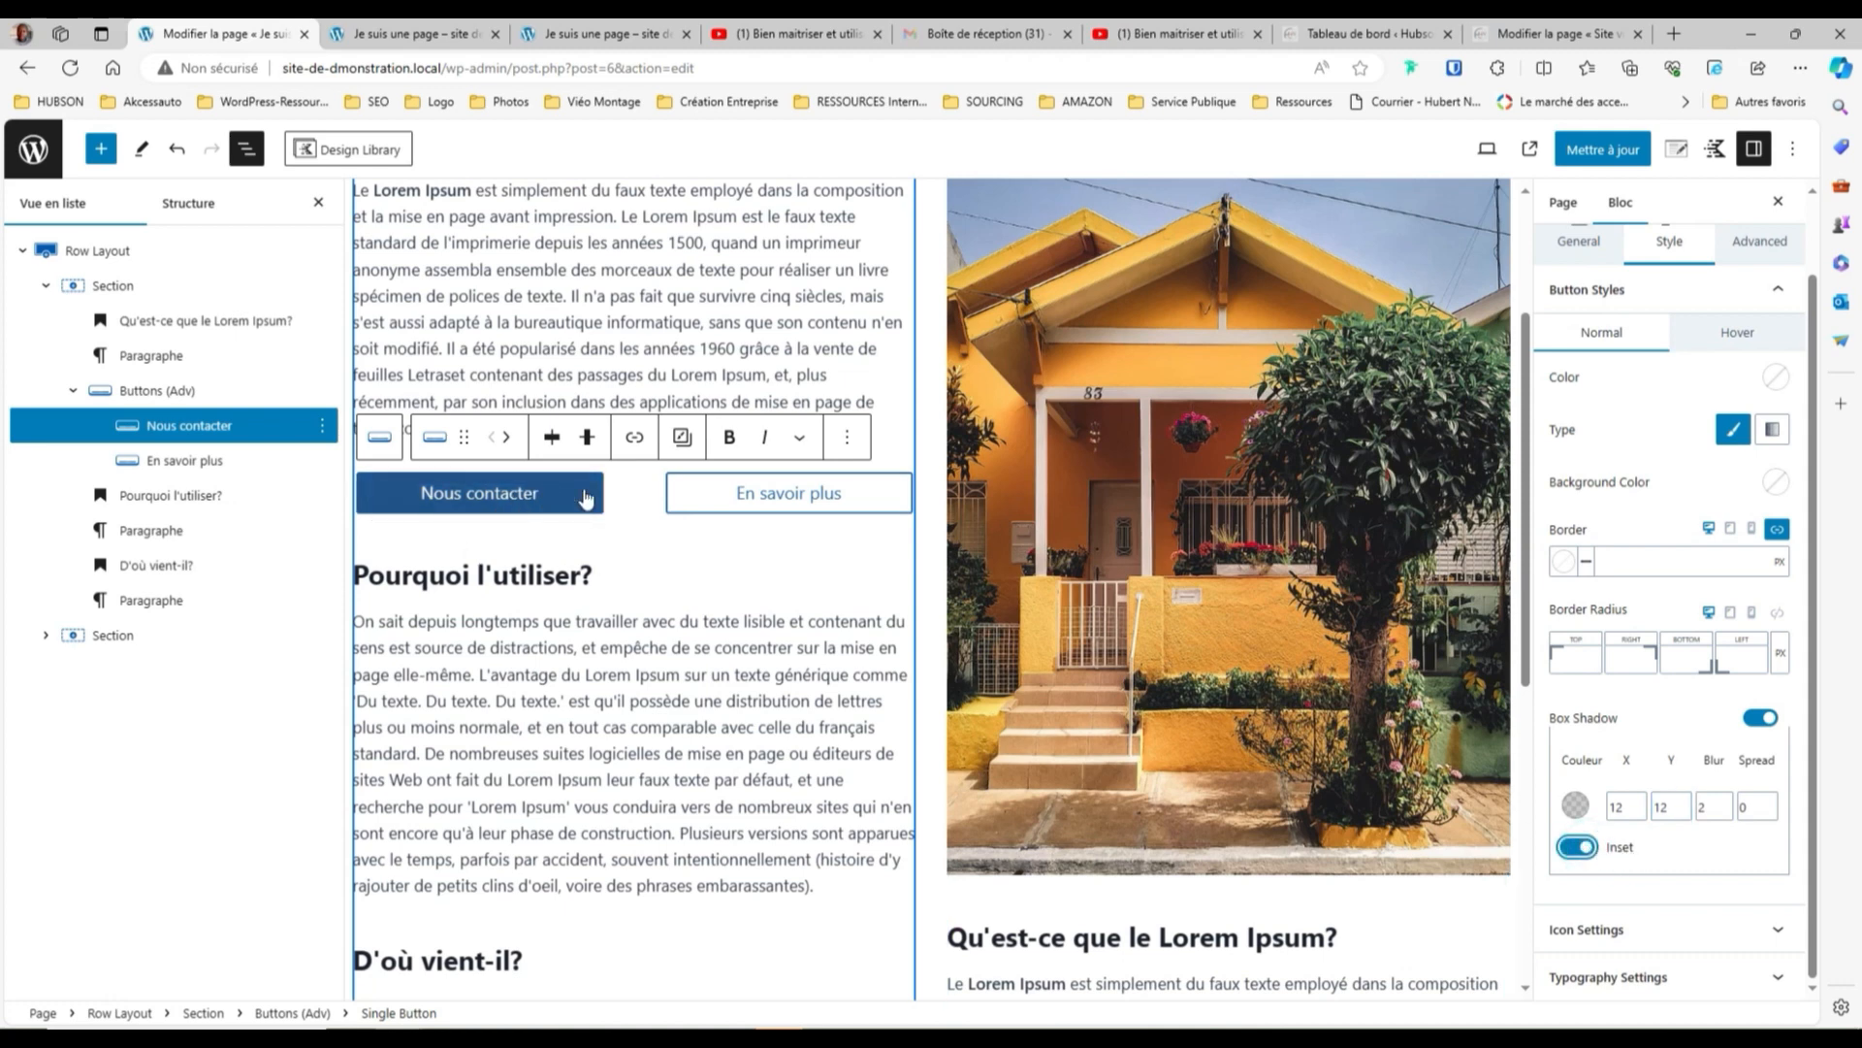
click(1576, 847)
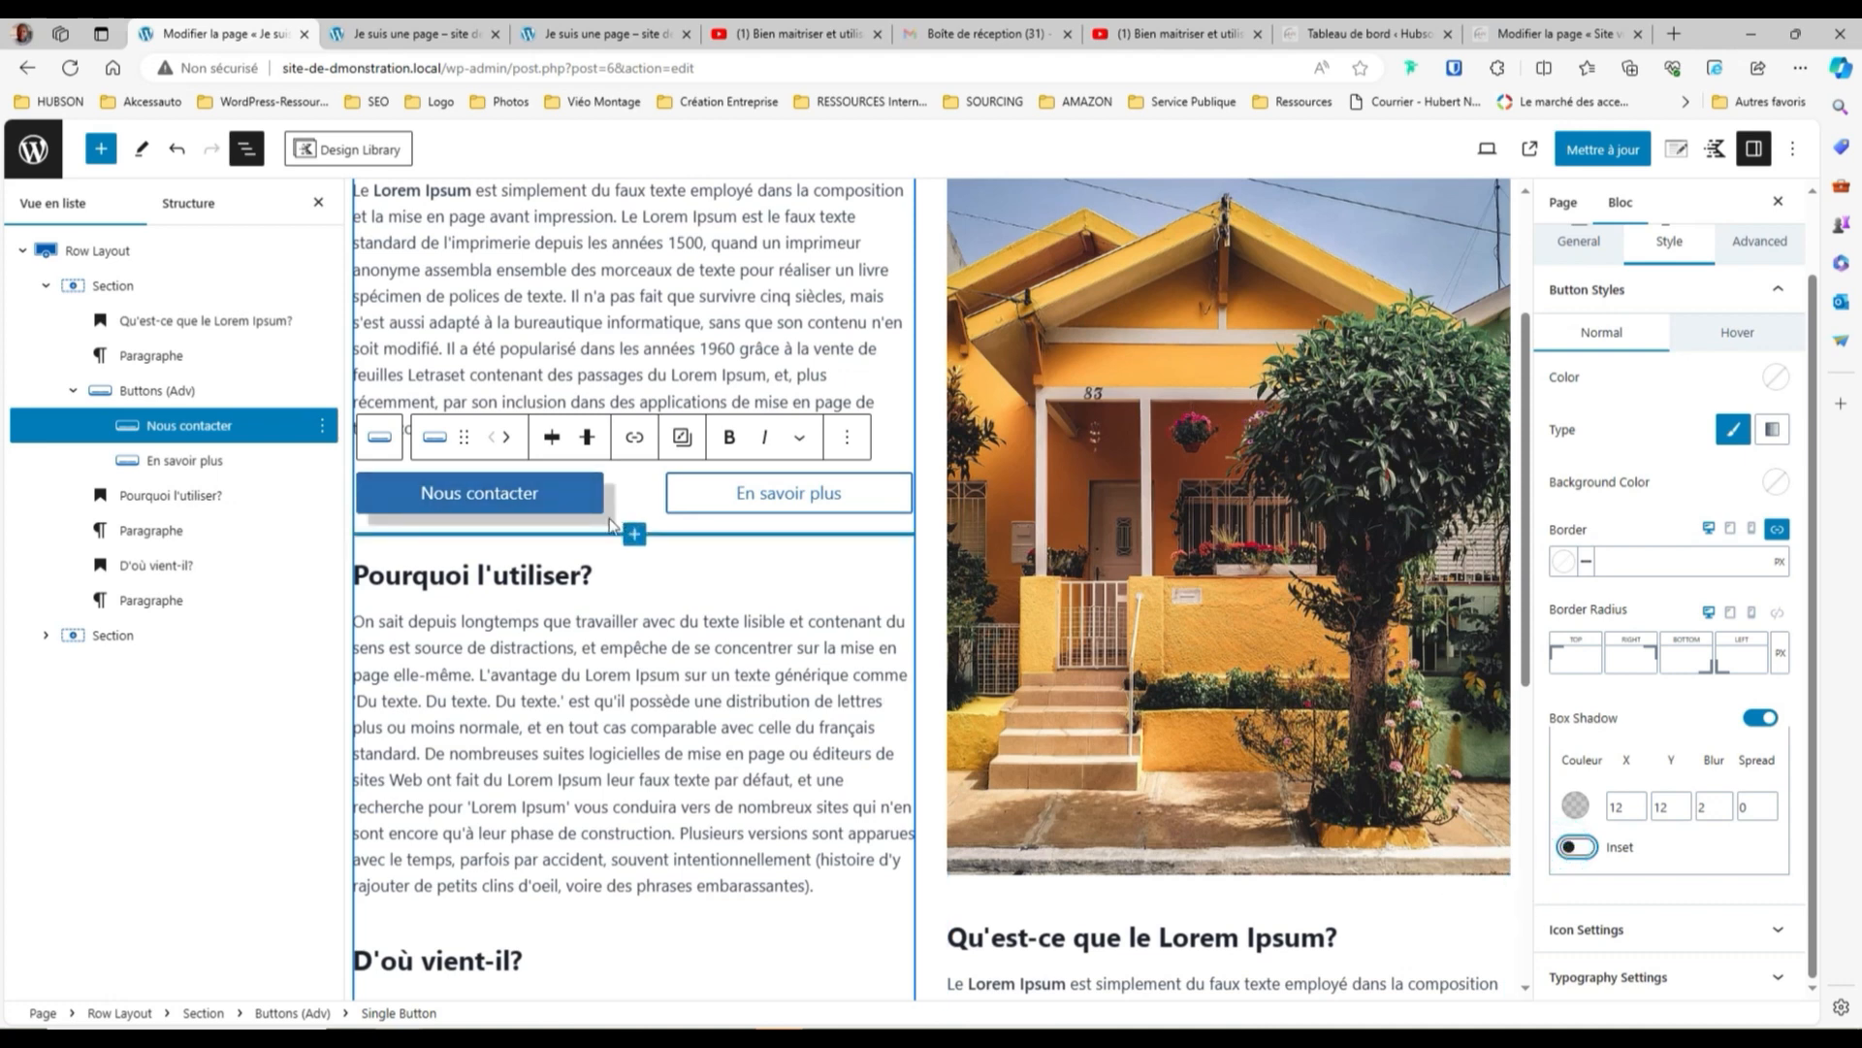
click(1750, 722)
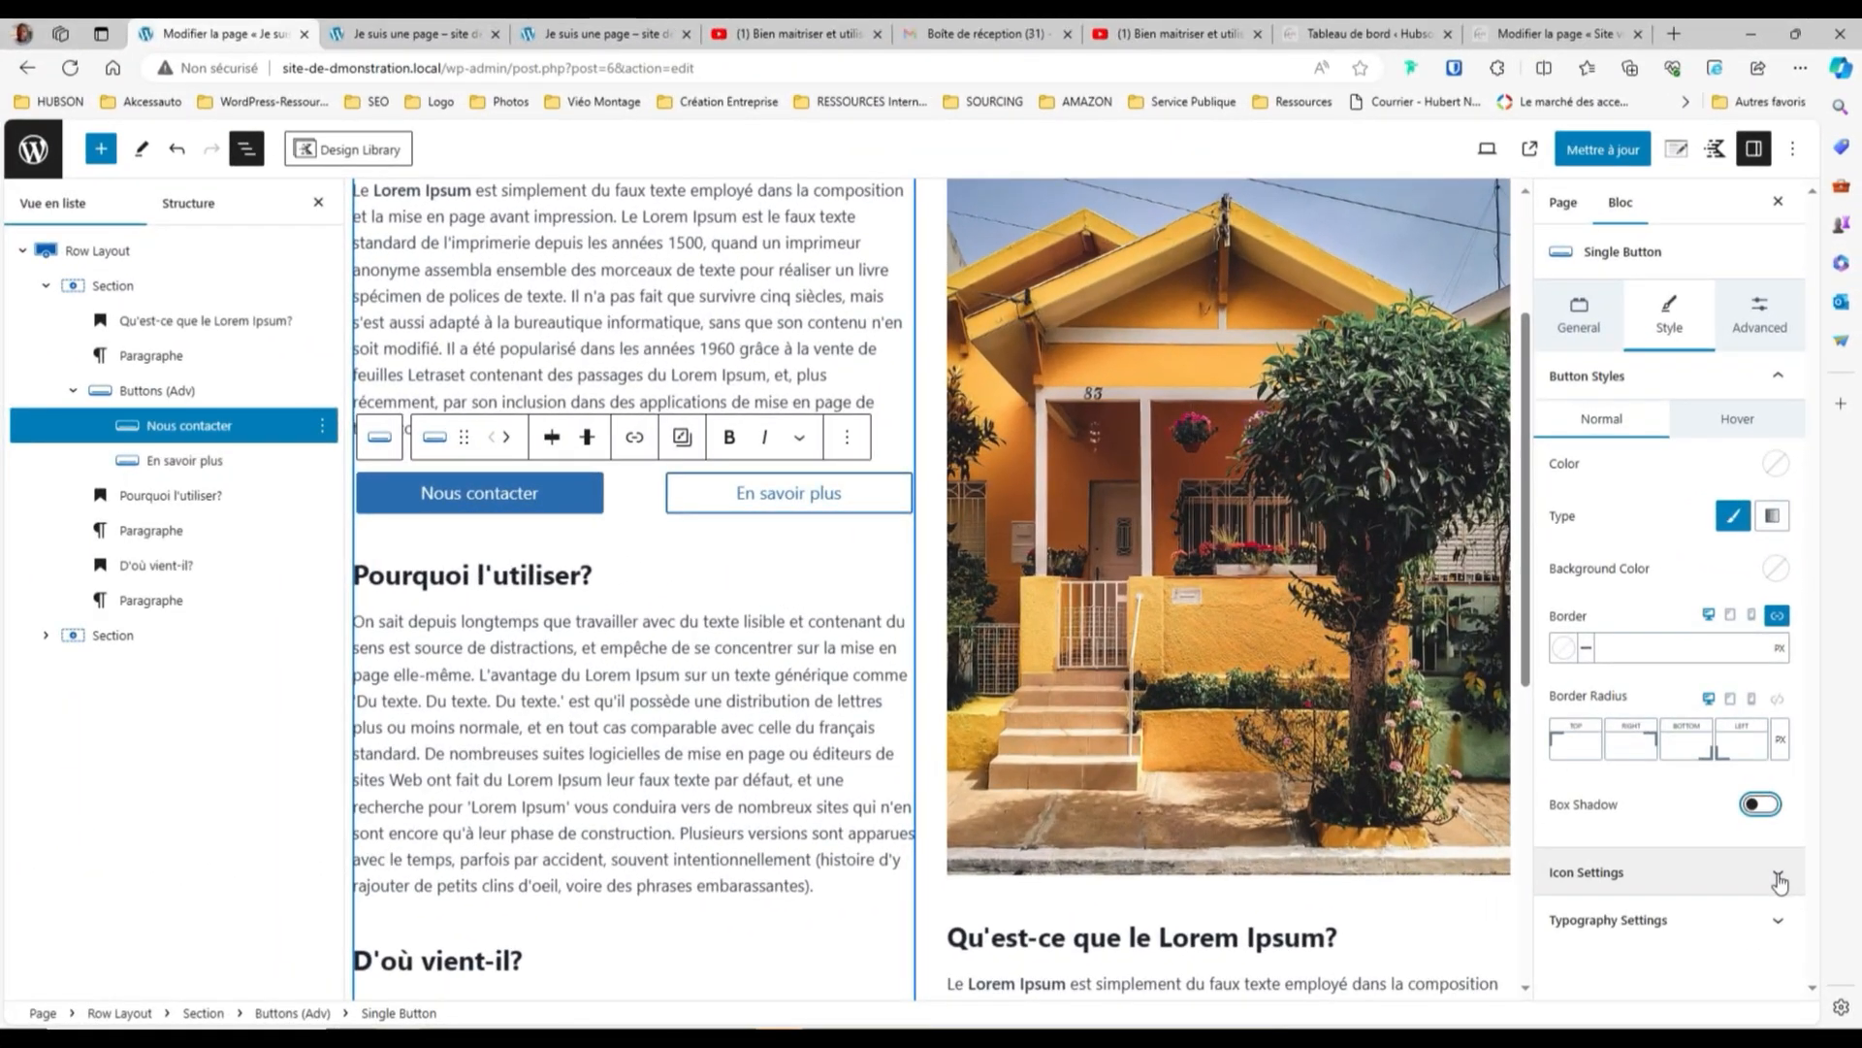
Set the "En savoir plus" button's hover text color to white and its hover background to the second, dark blue palette color
click(1735, 432)
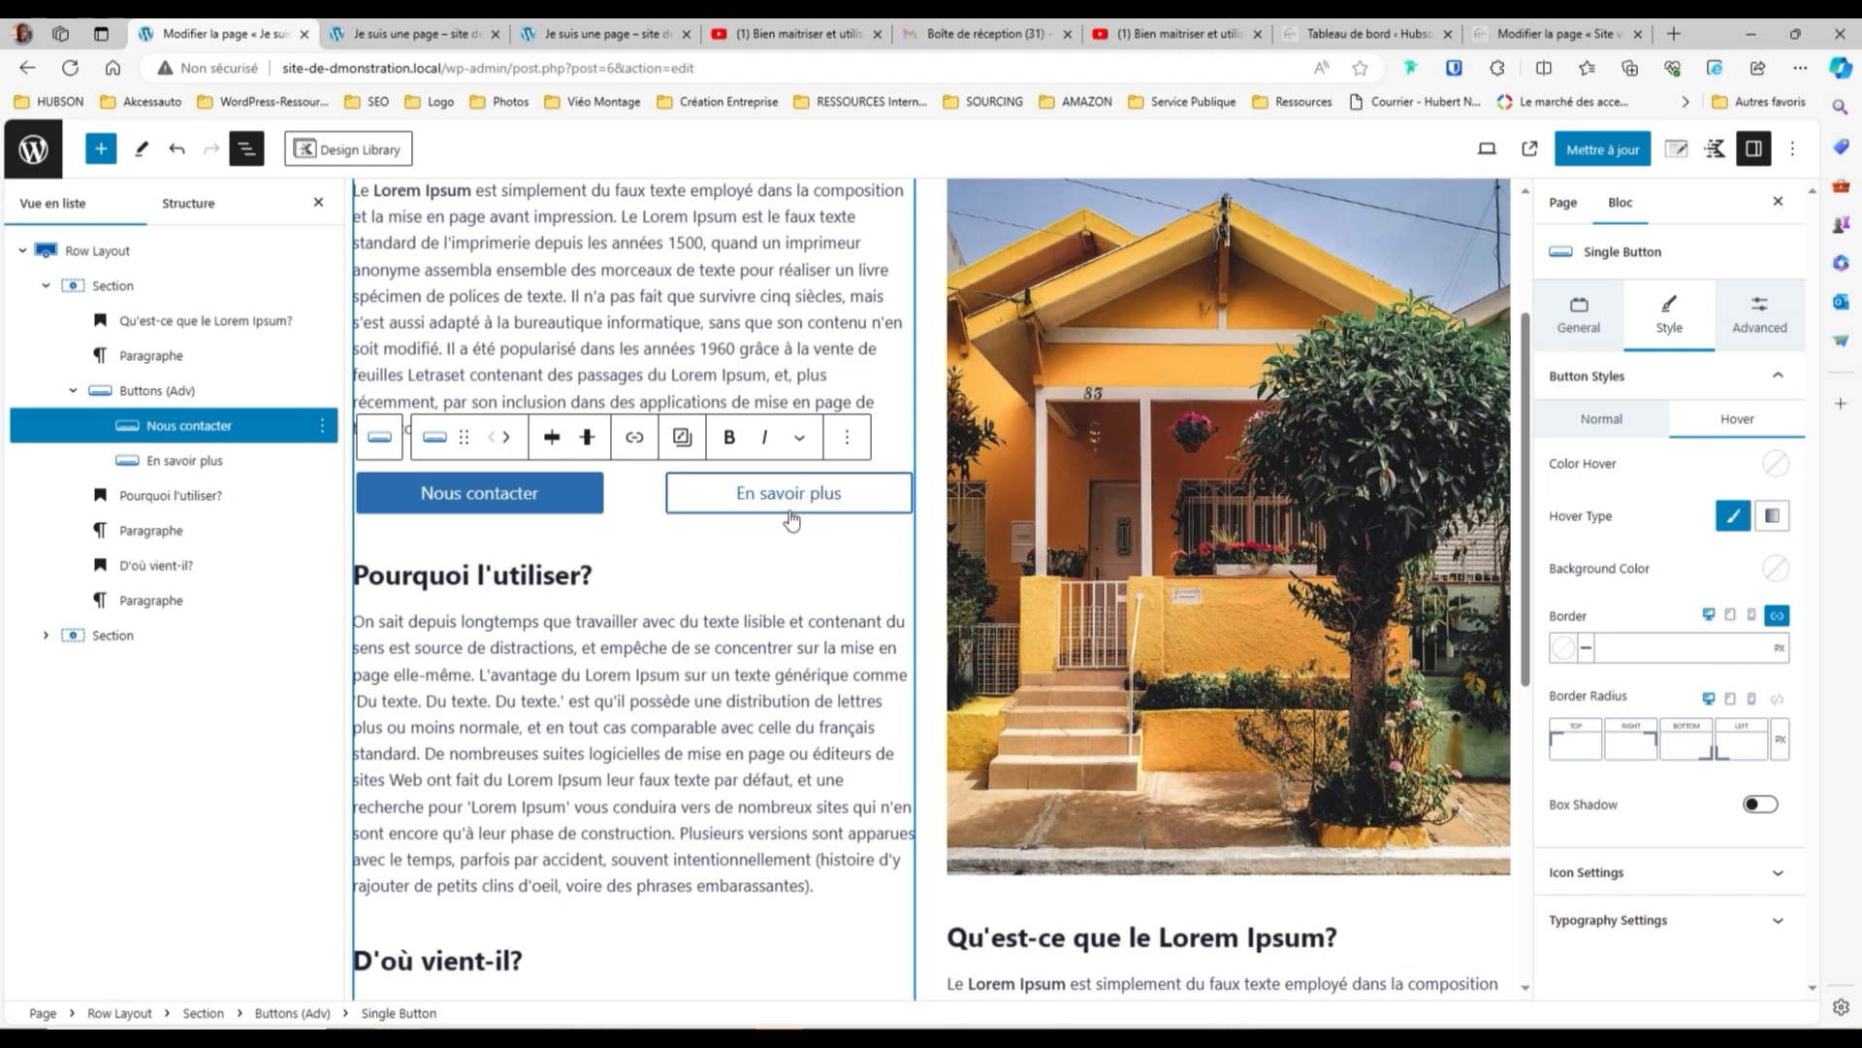
click(181, 462)
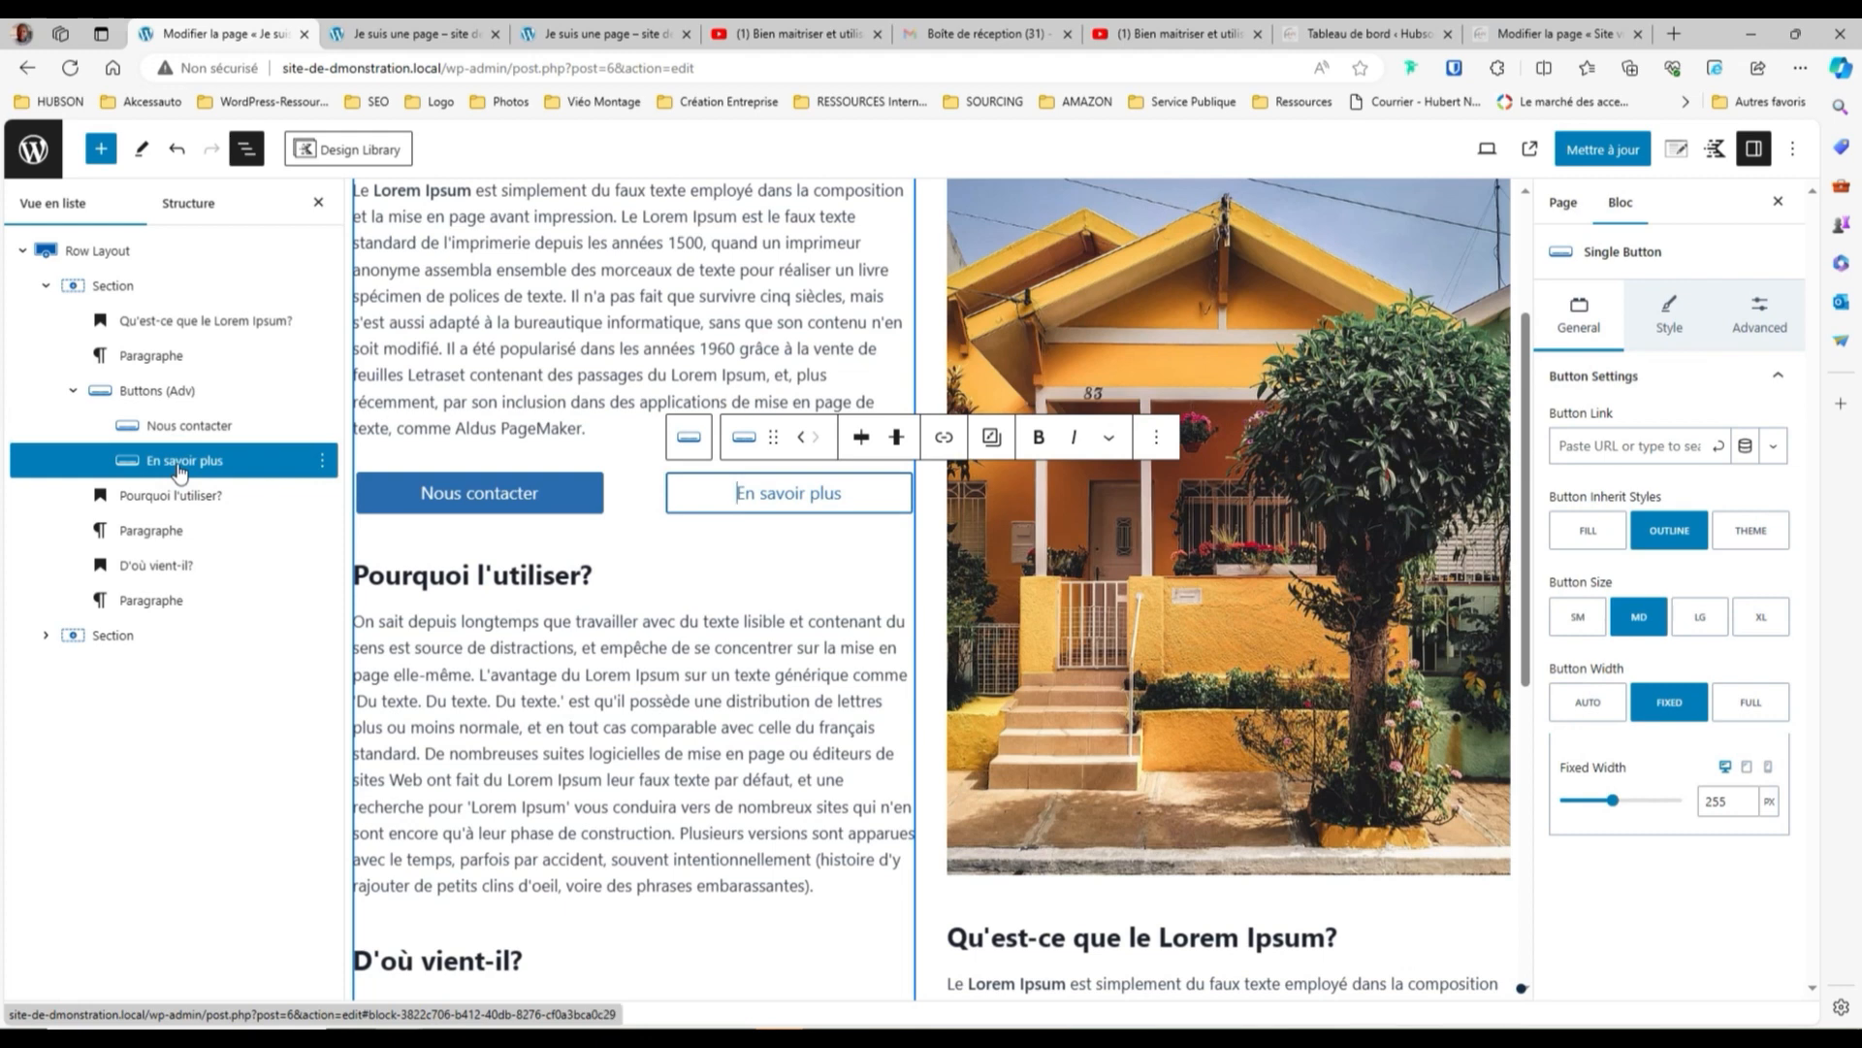
click(1670, 330)
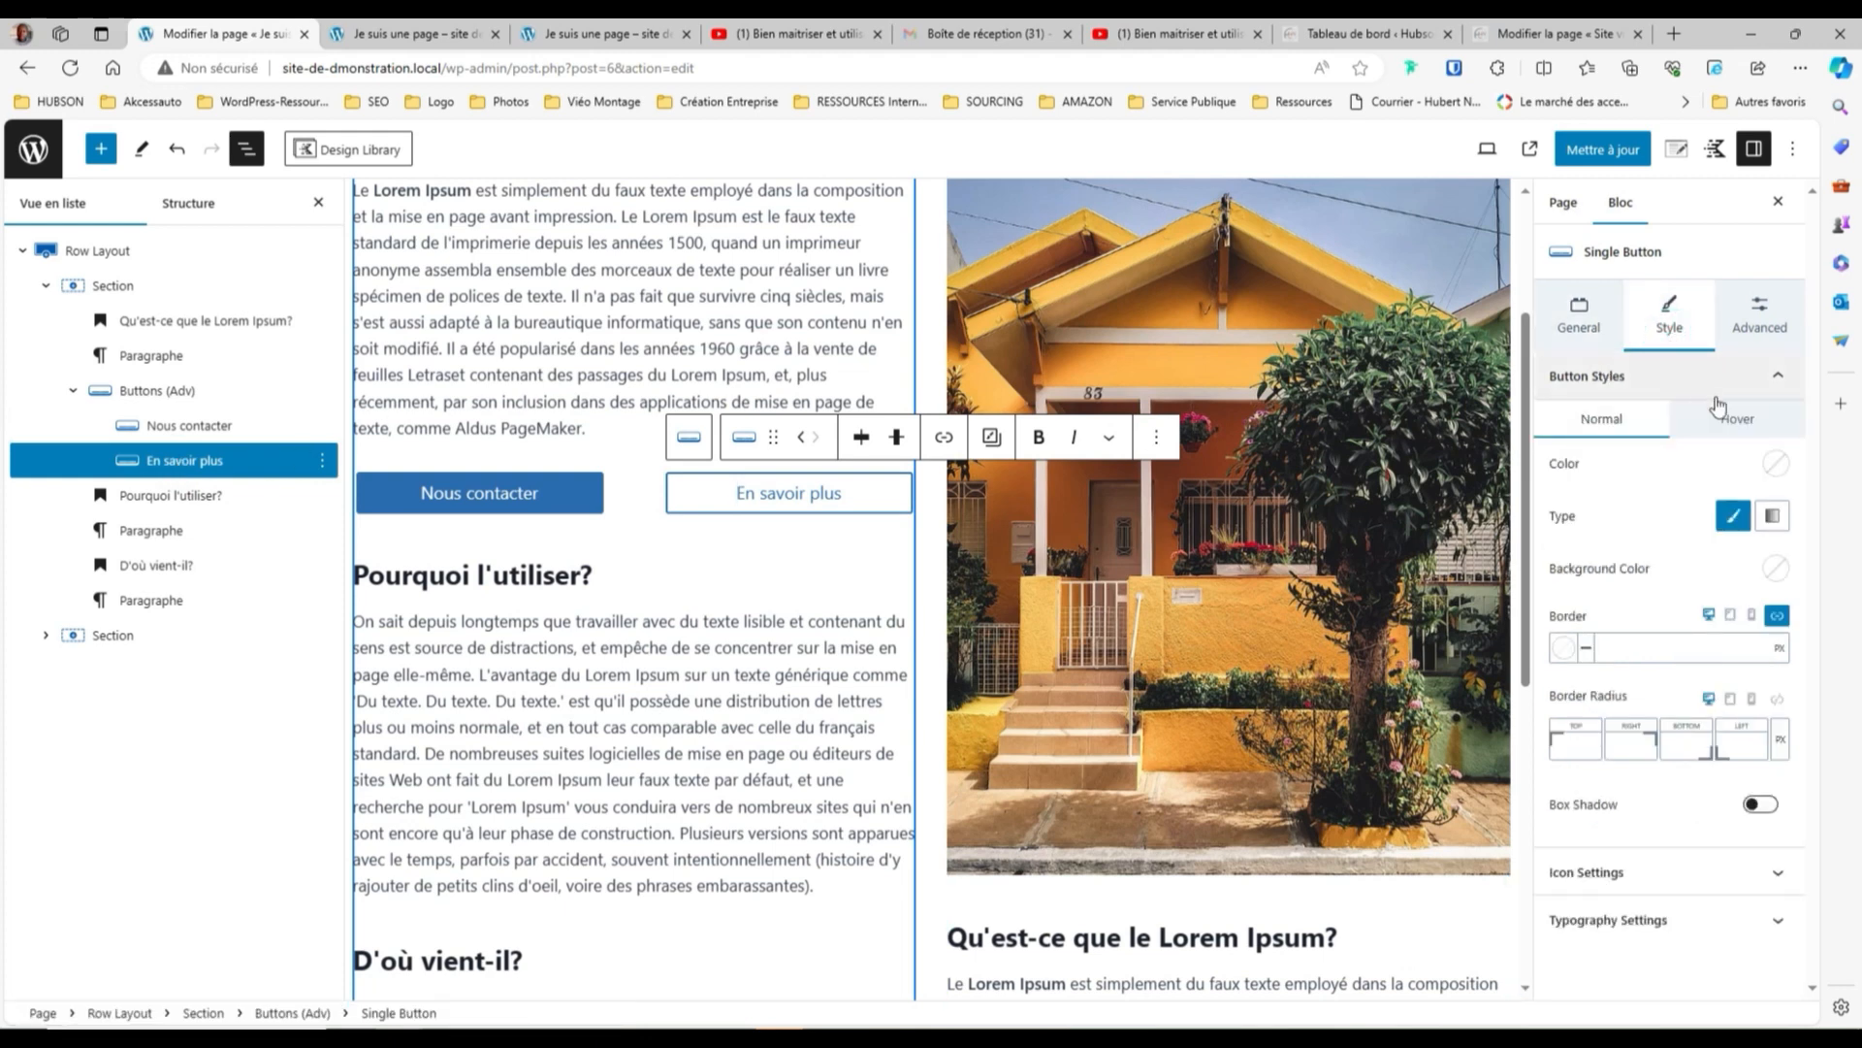
click(1737, 422)
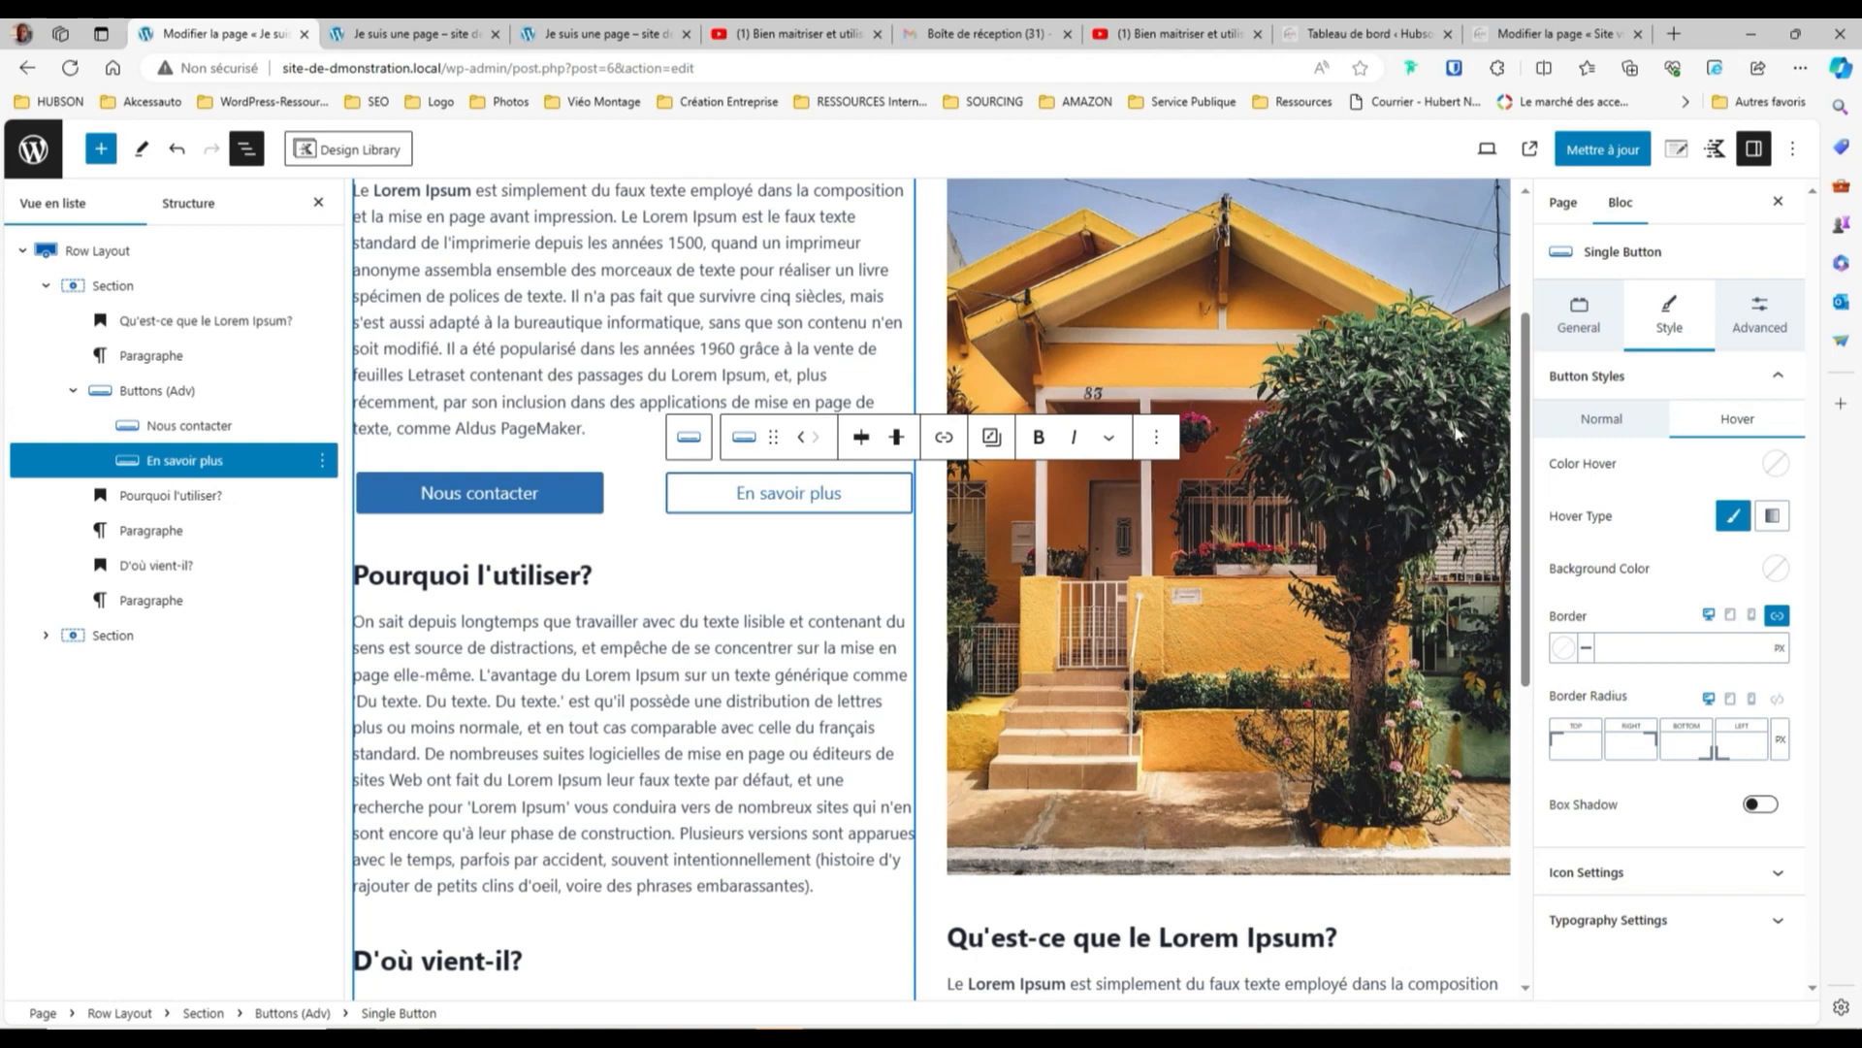
click(1775, 465)
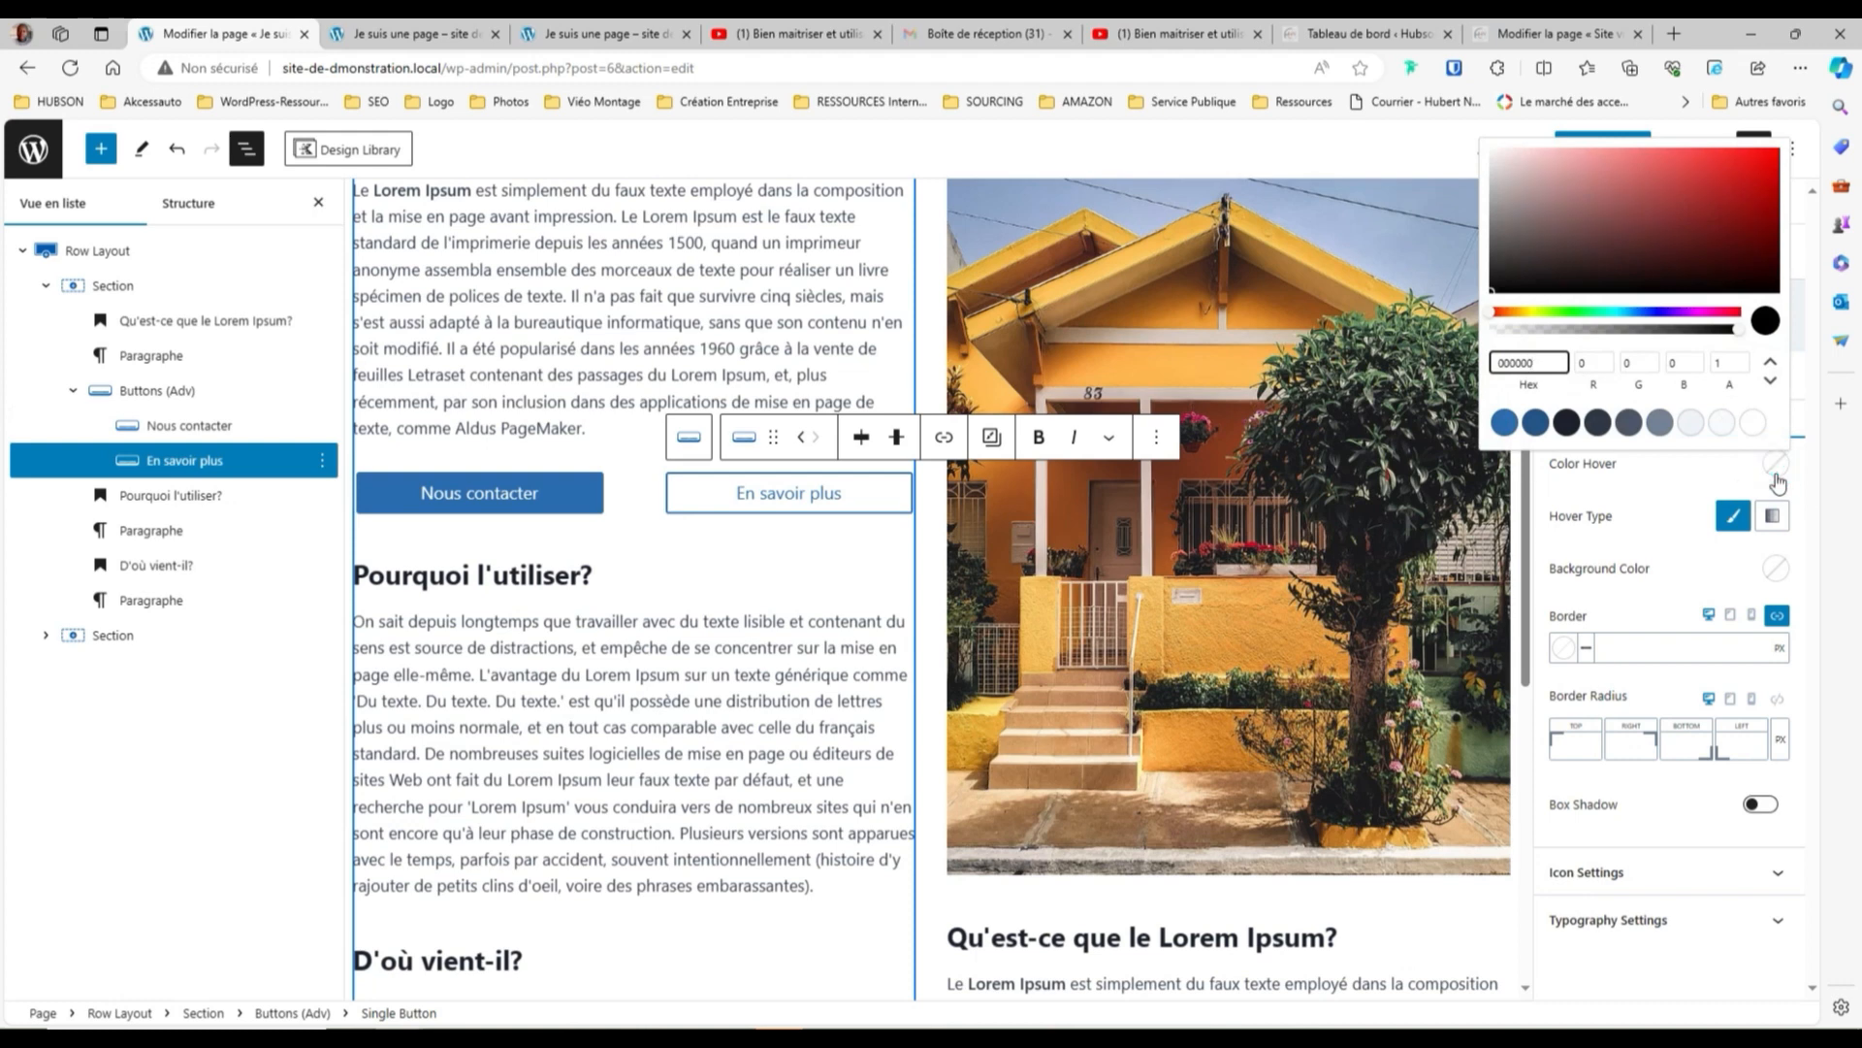
click(1755, 424)
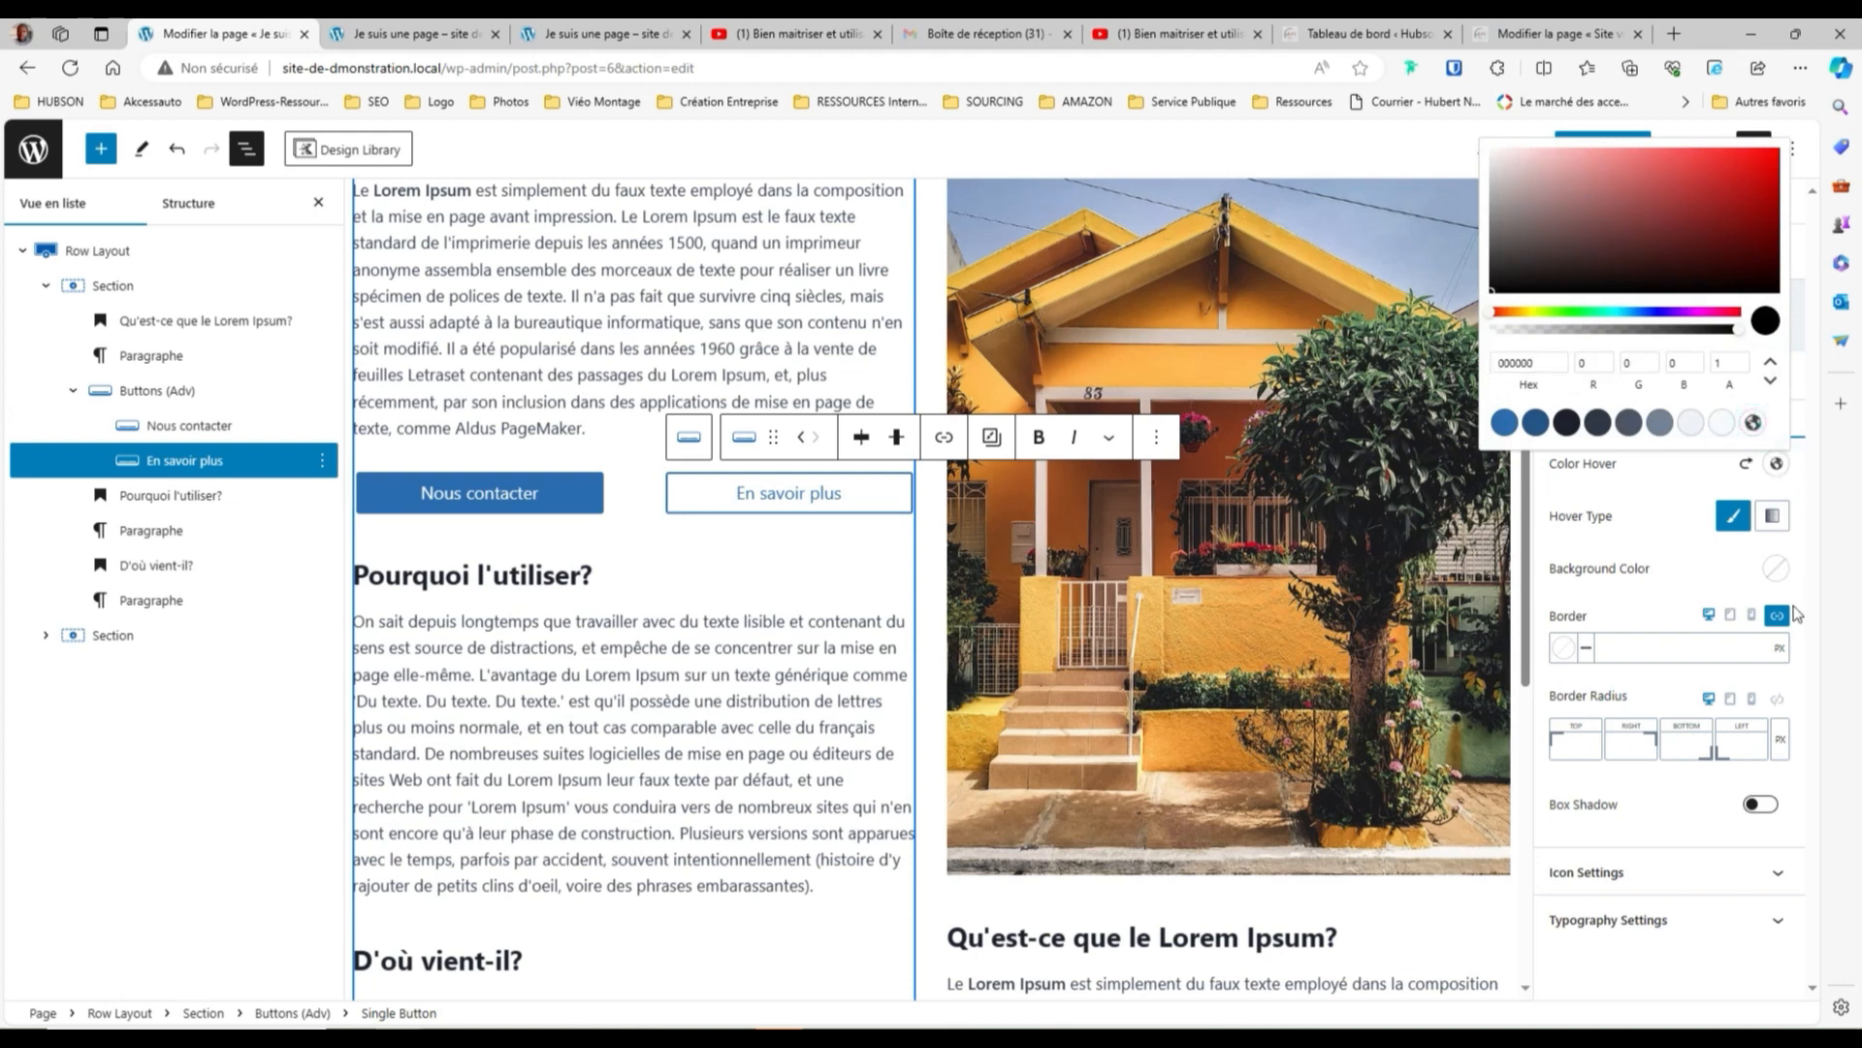
click(1776, 568)
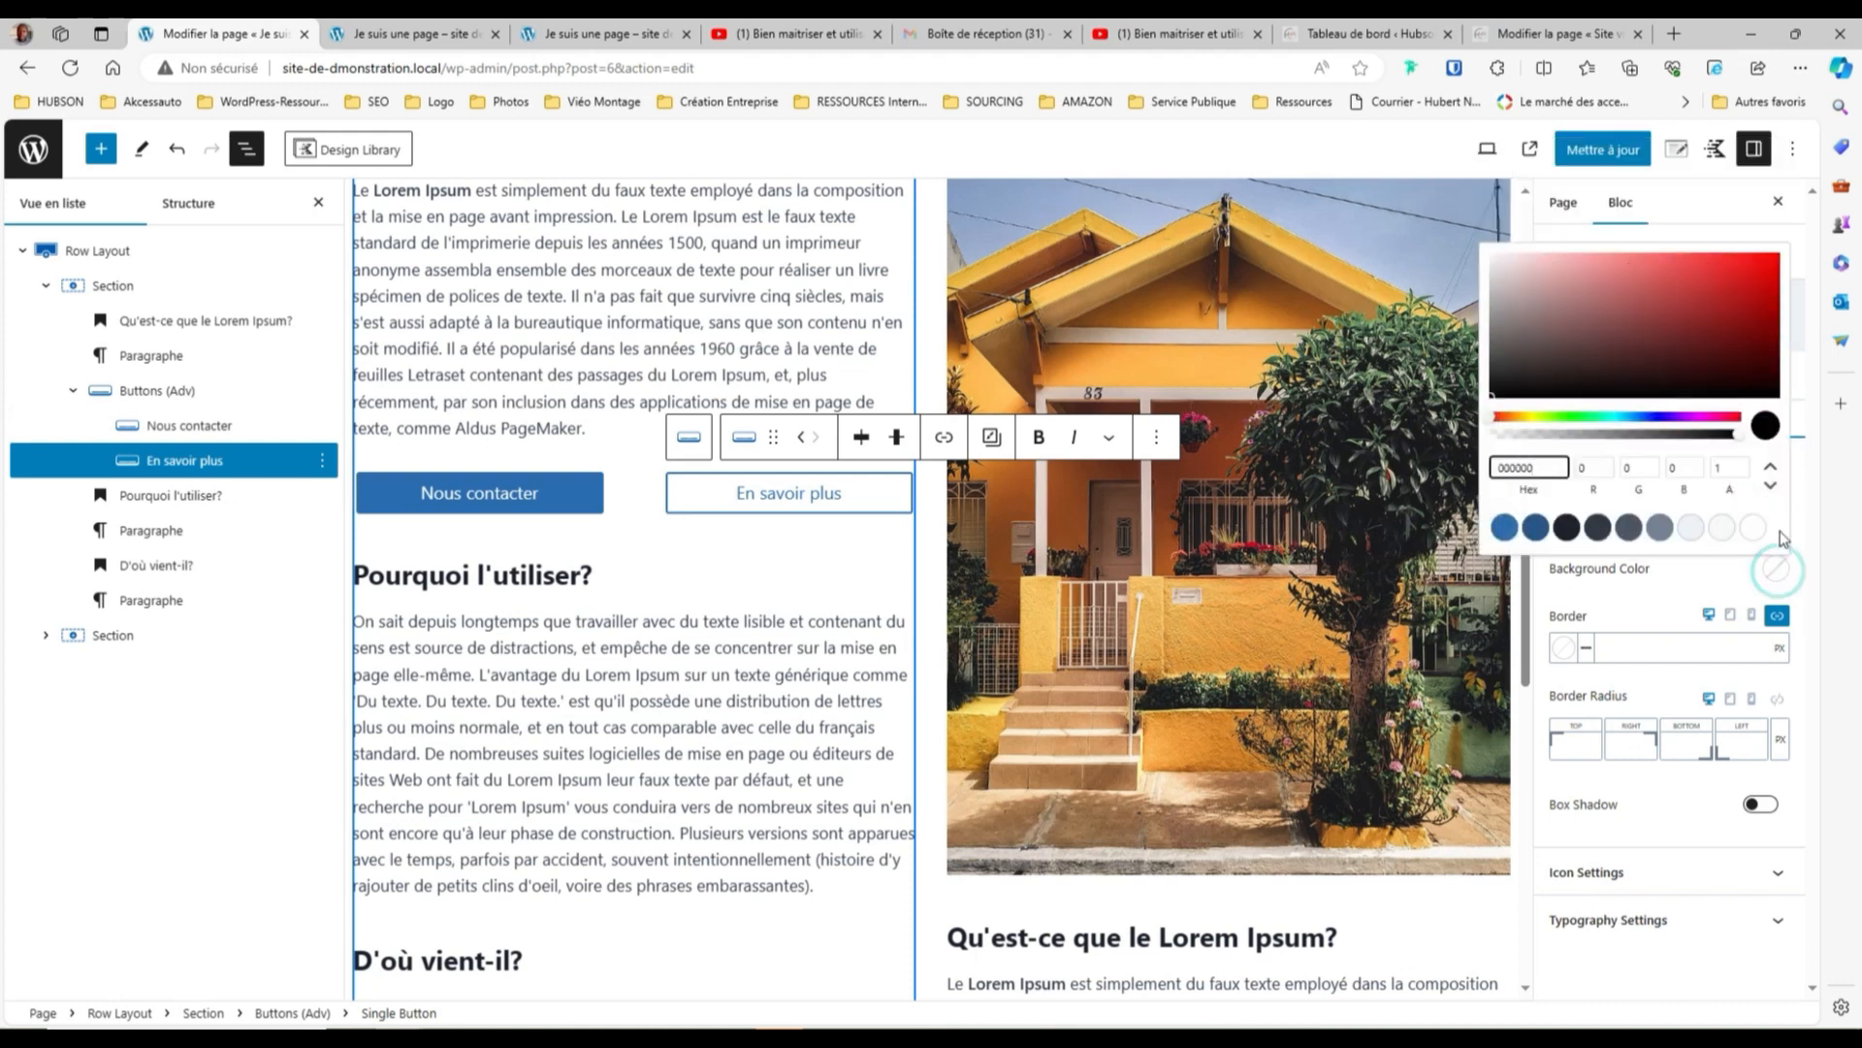
click(1536, 530)
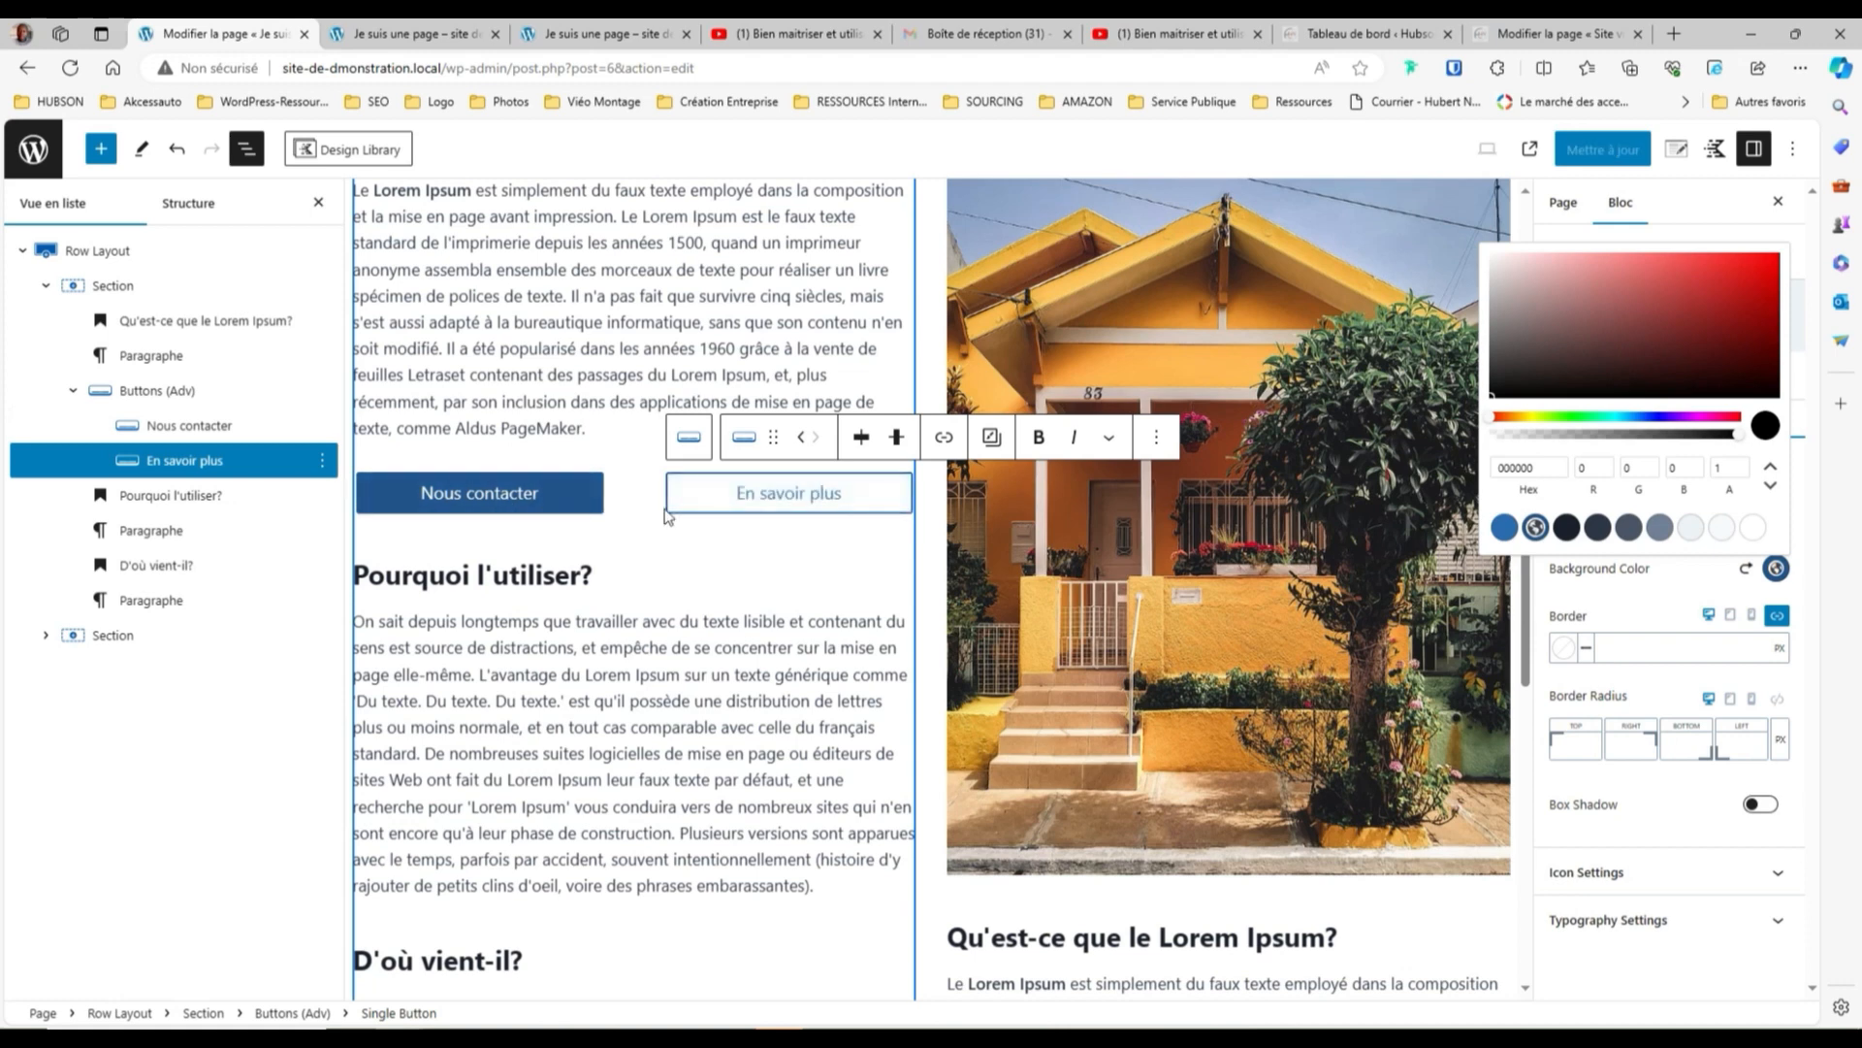
click(1810, 550)
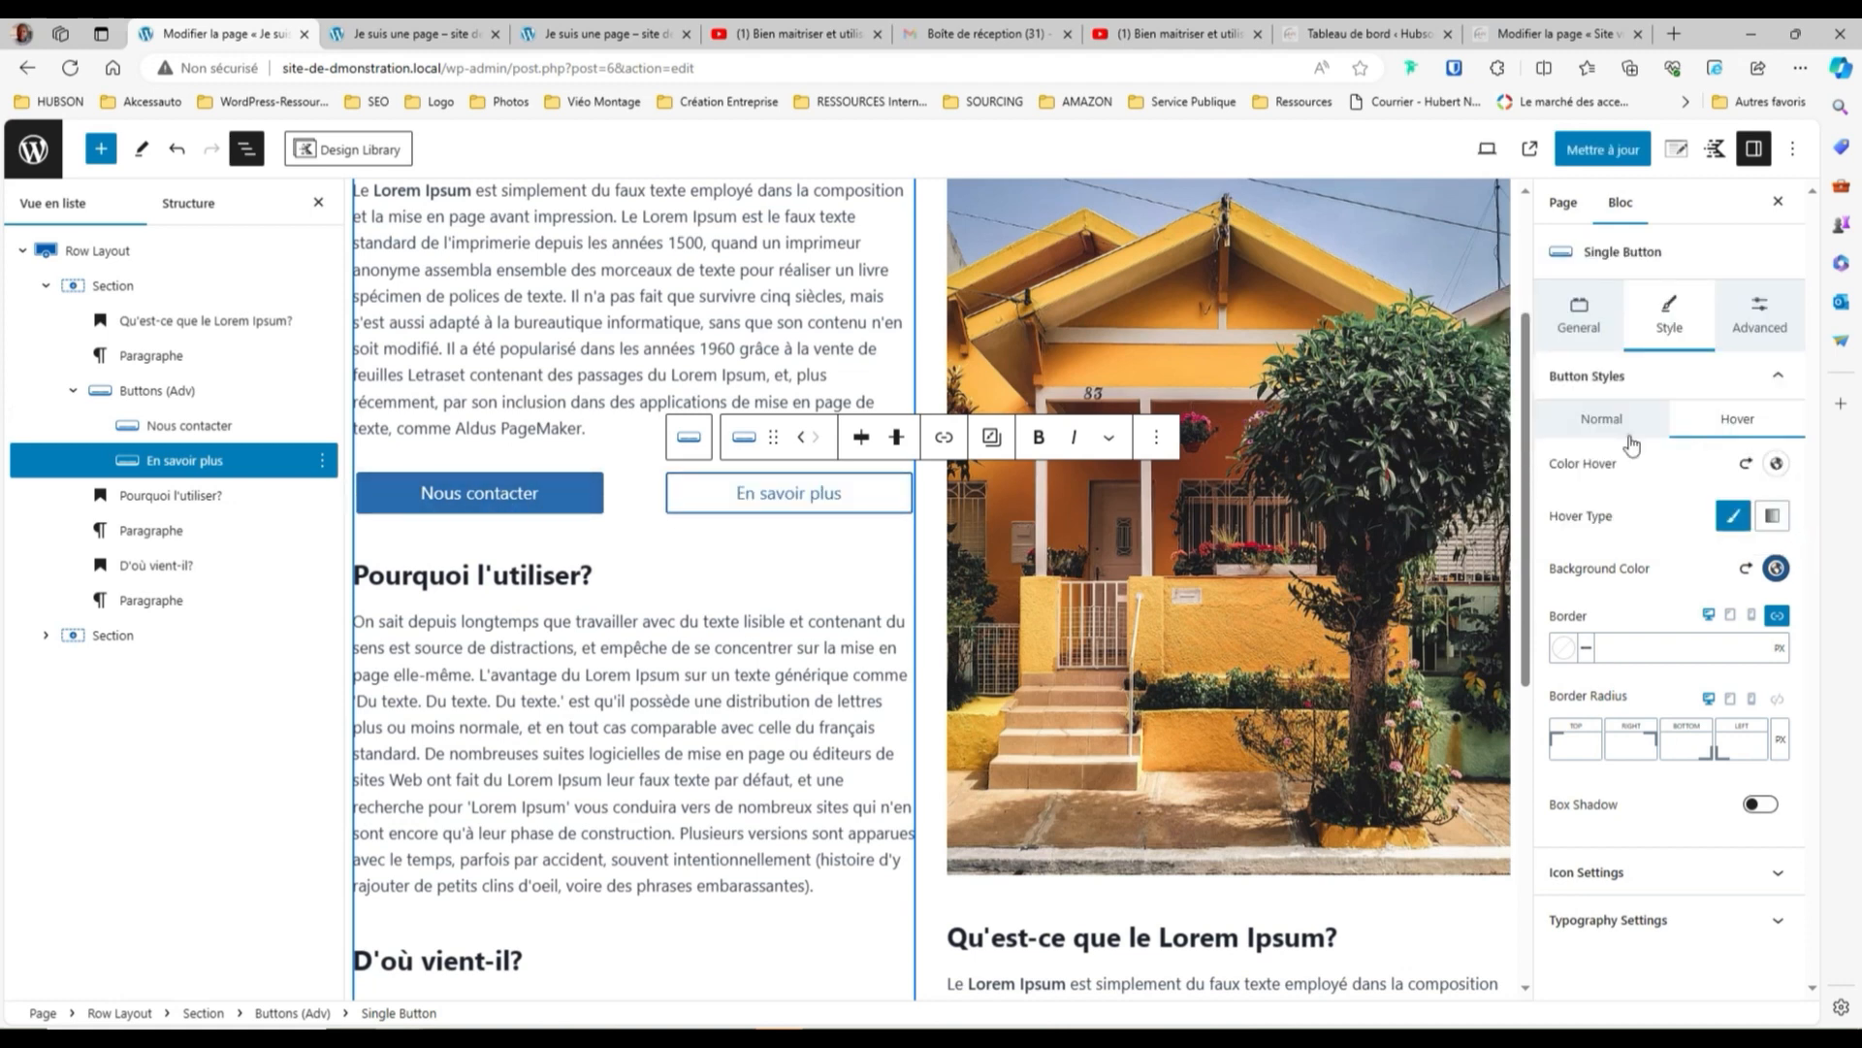
click(1630, 434)
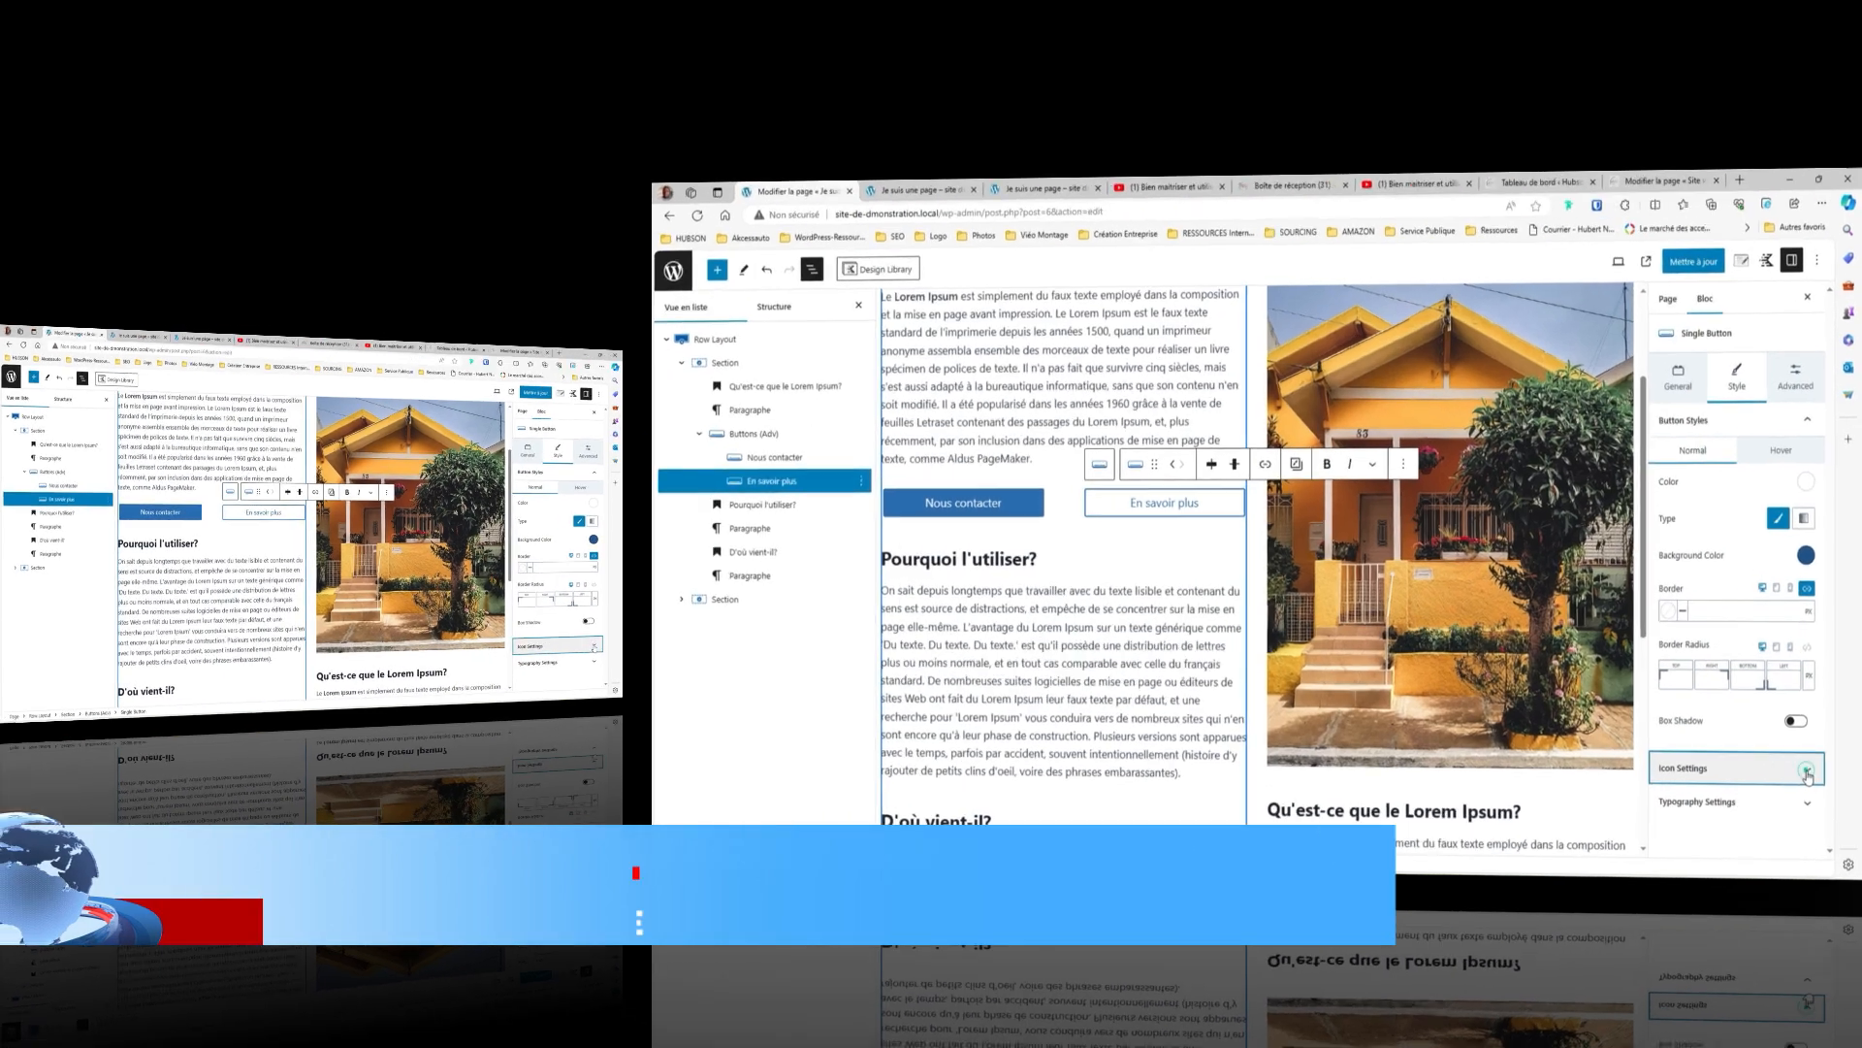
Add the circled right-arrow line icon to the "En savoir plus" button
click(1807, 770)
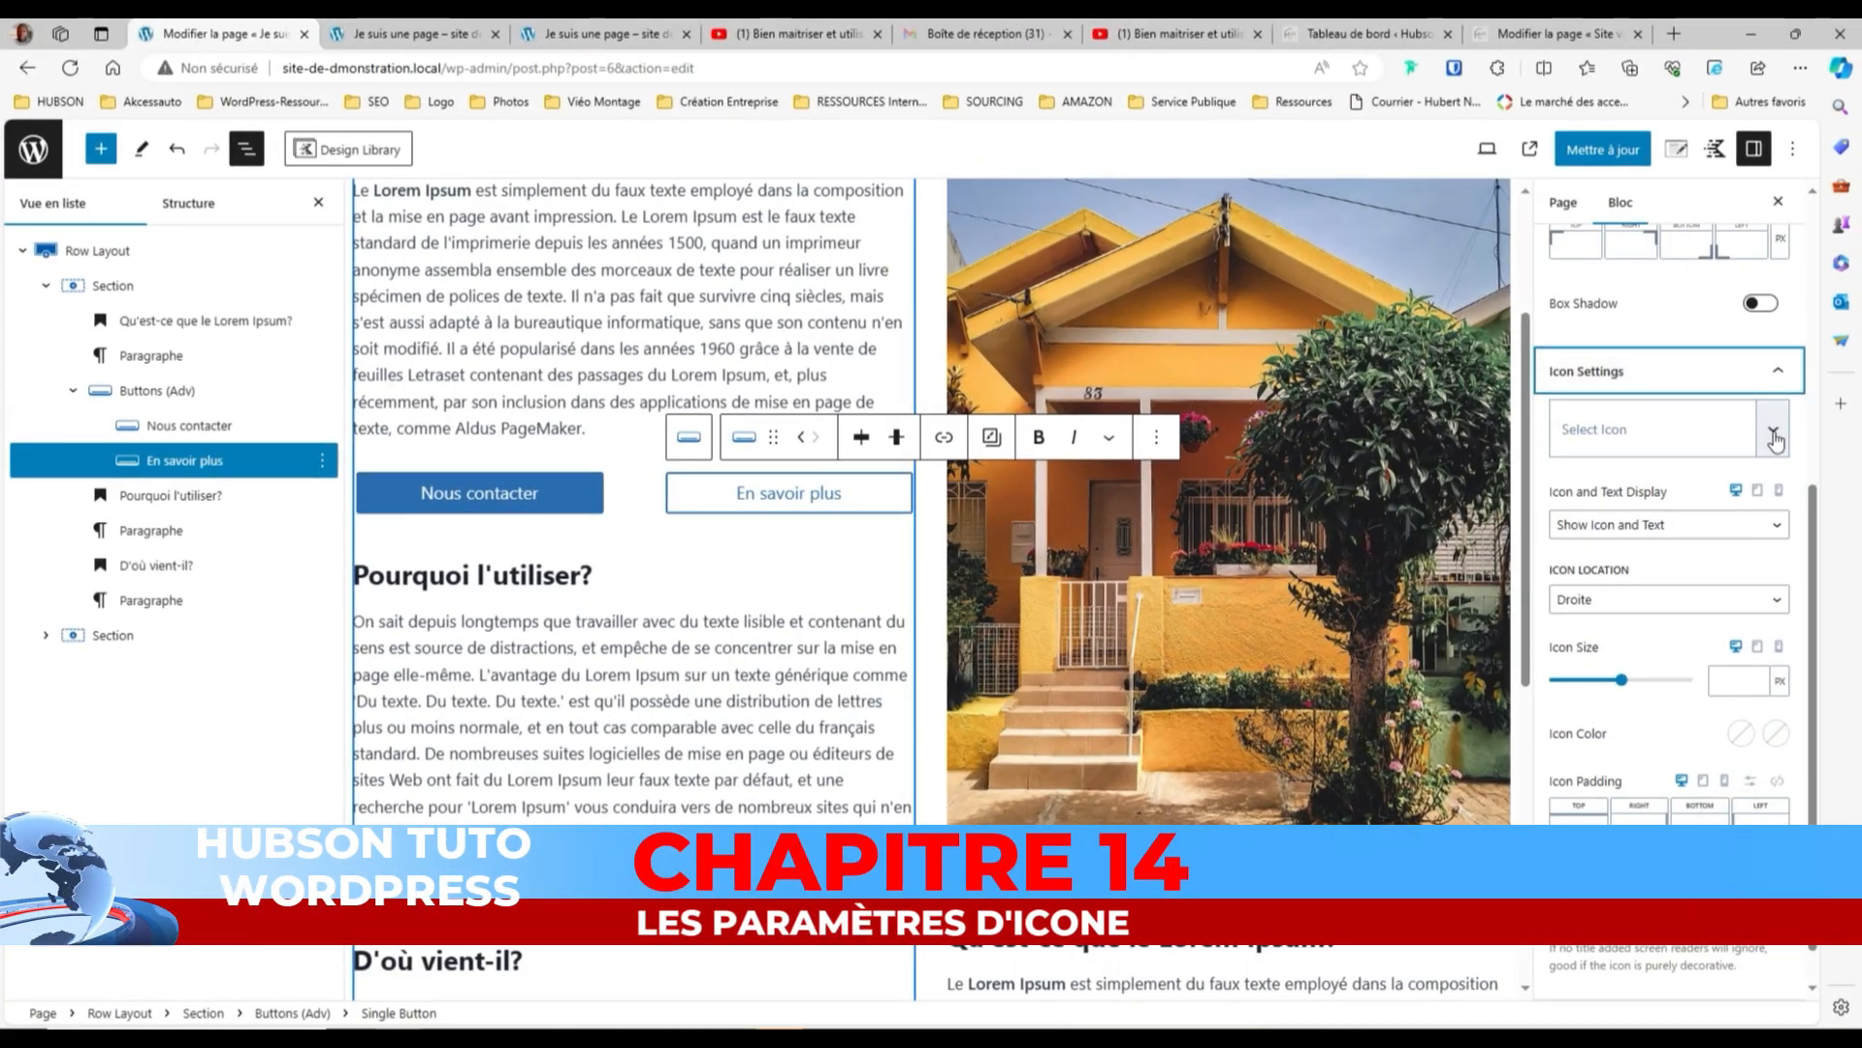
click(1770, 435)
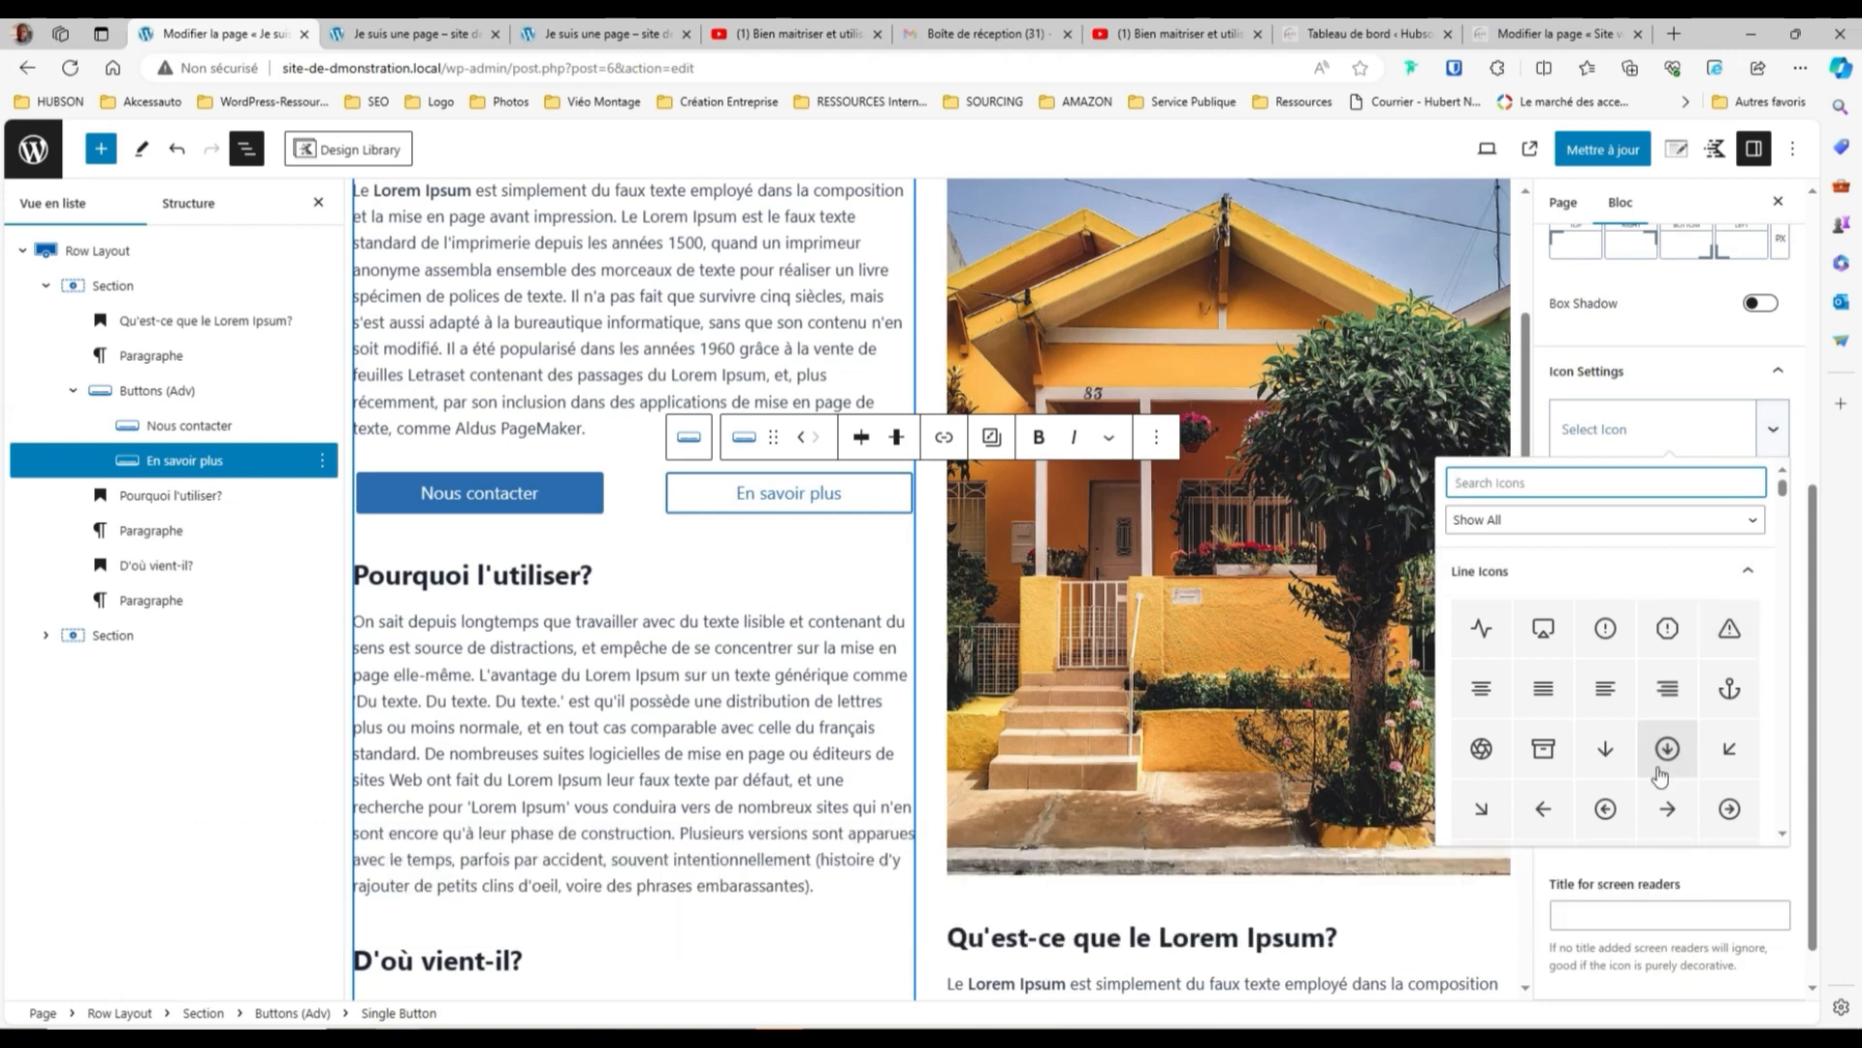
scroll(1646, 734, down, 1)
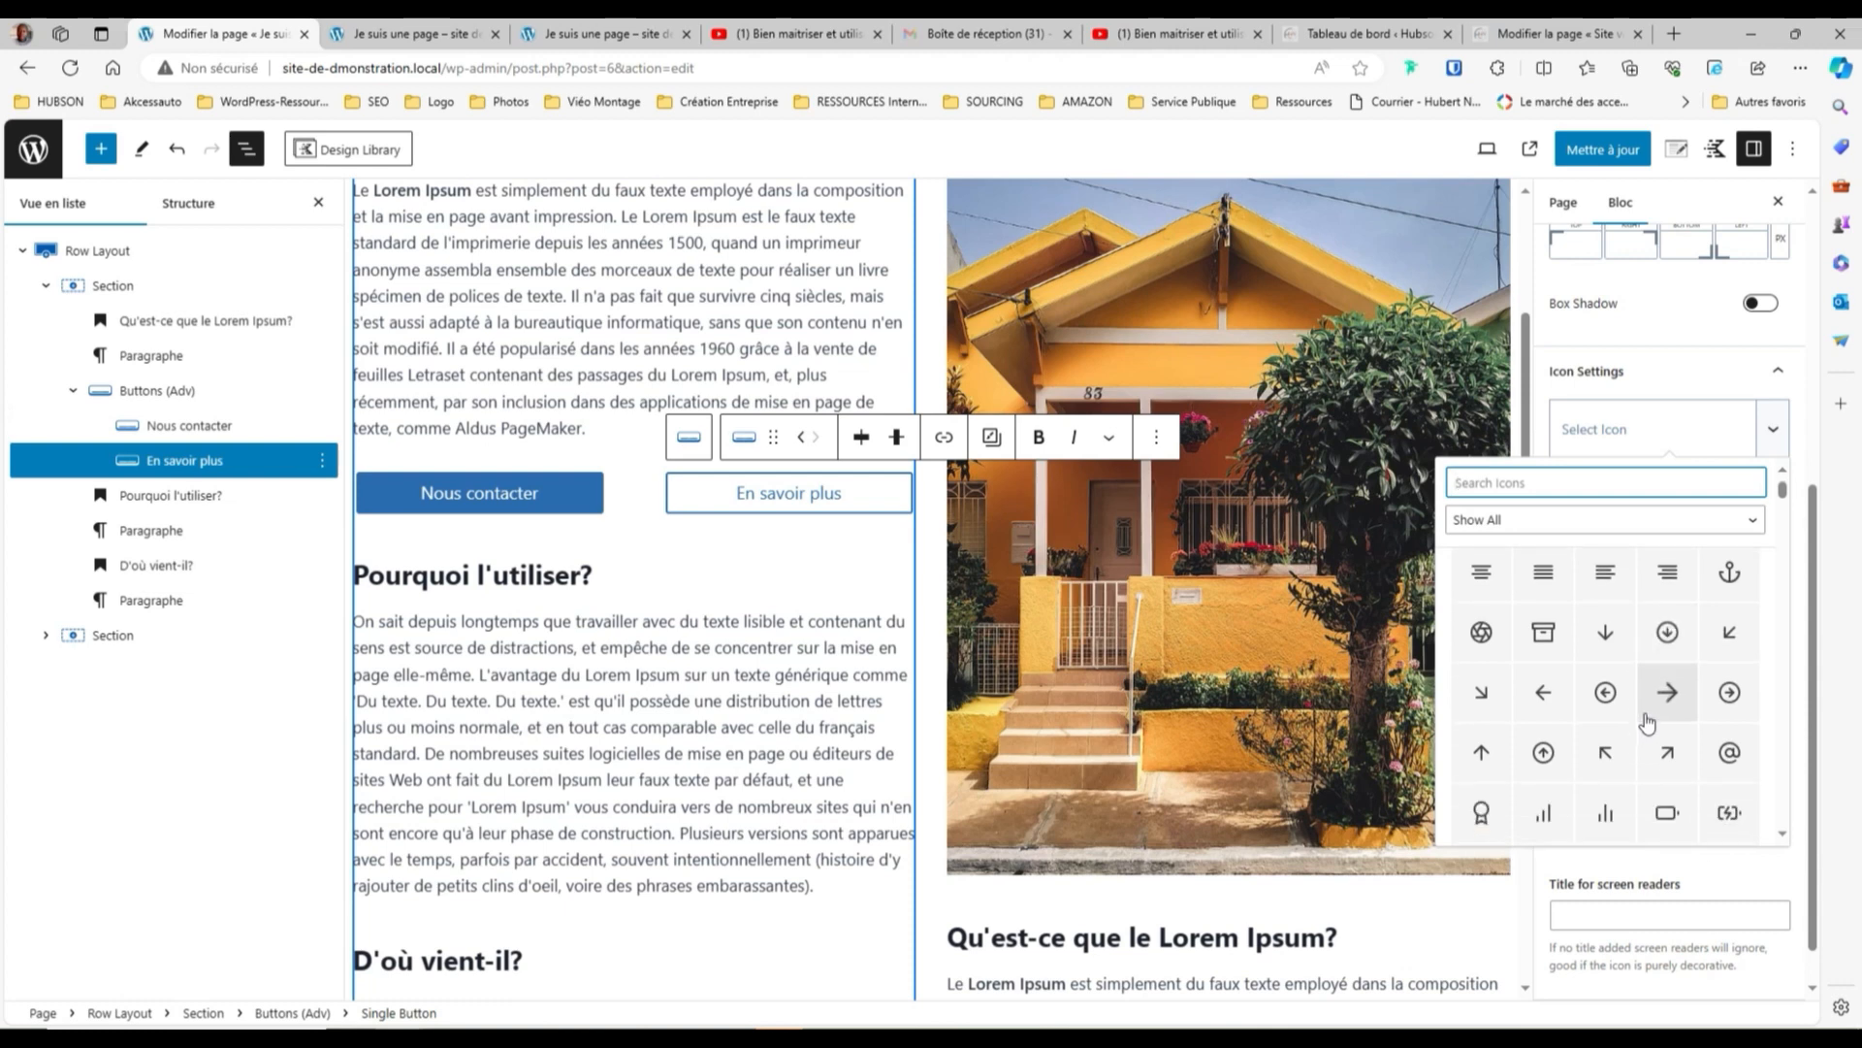
scroll(1645, 718, down, 5)
scroll(1644, 699, up, 5)
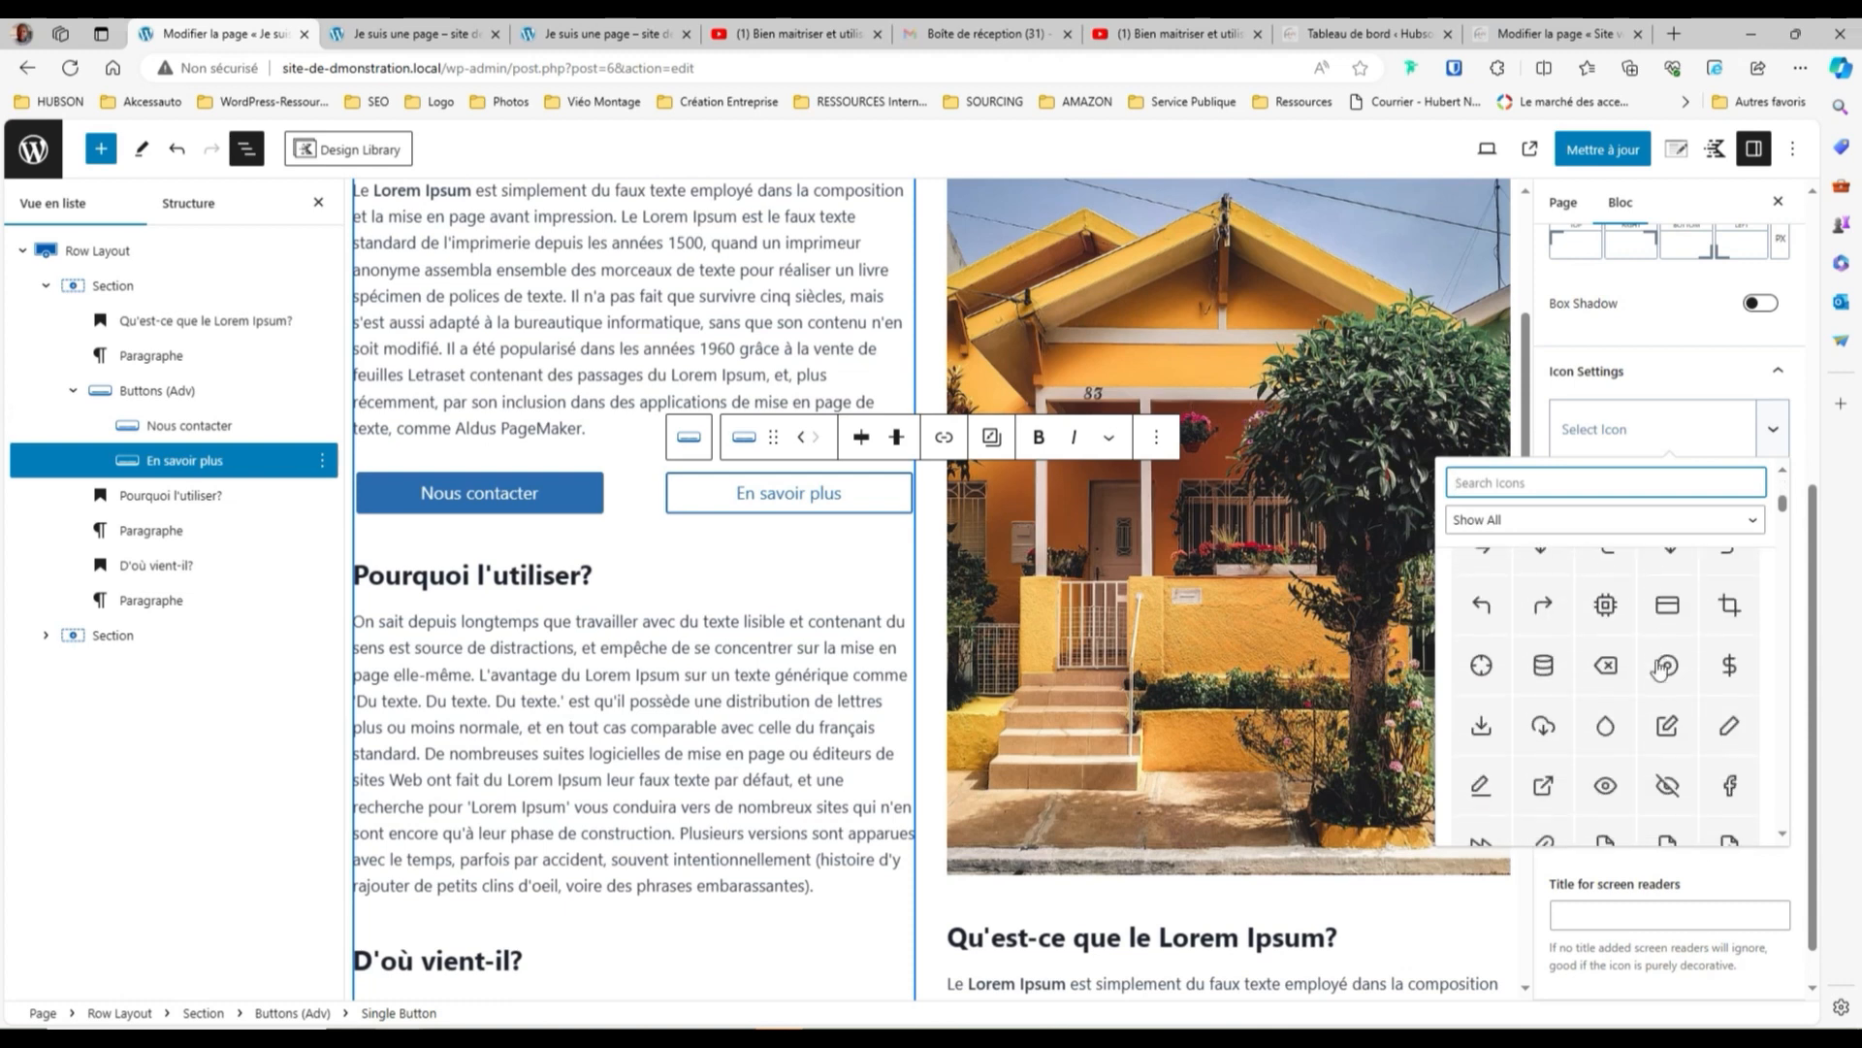
scroll(1656, 734, up, 1)
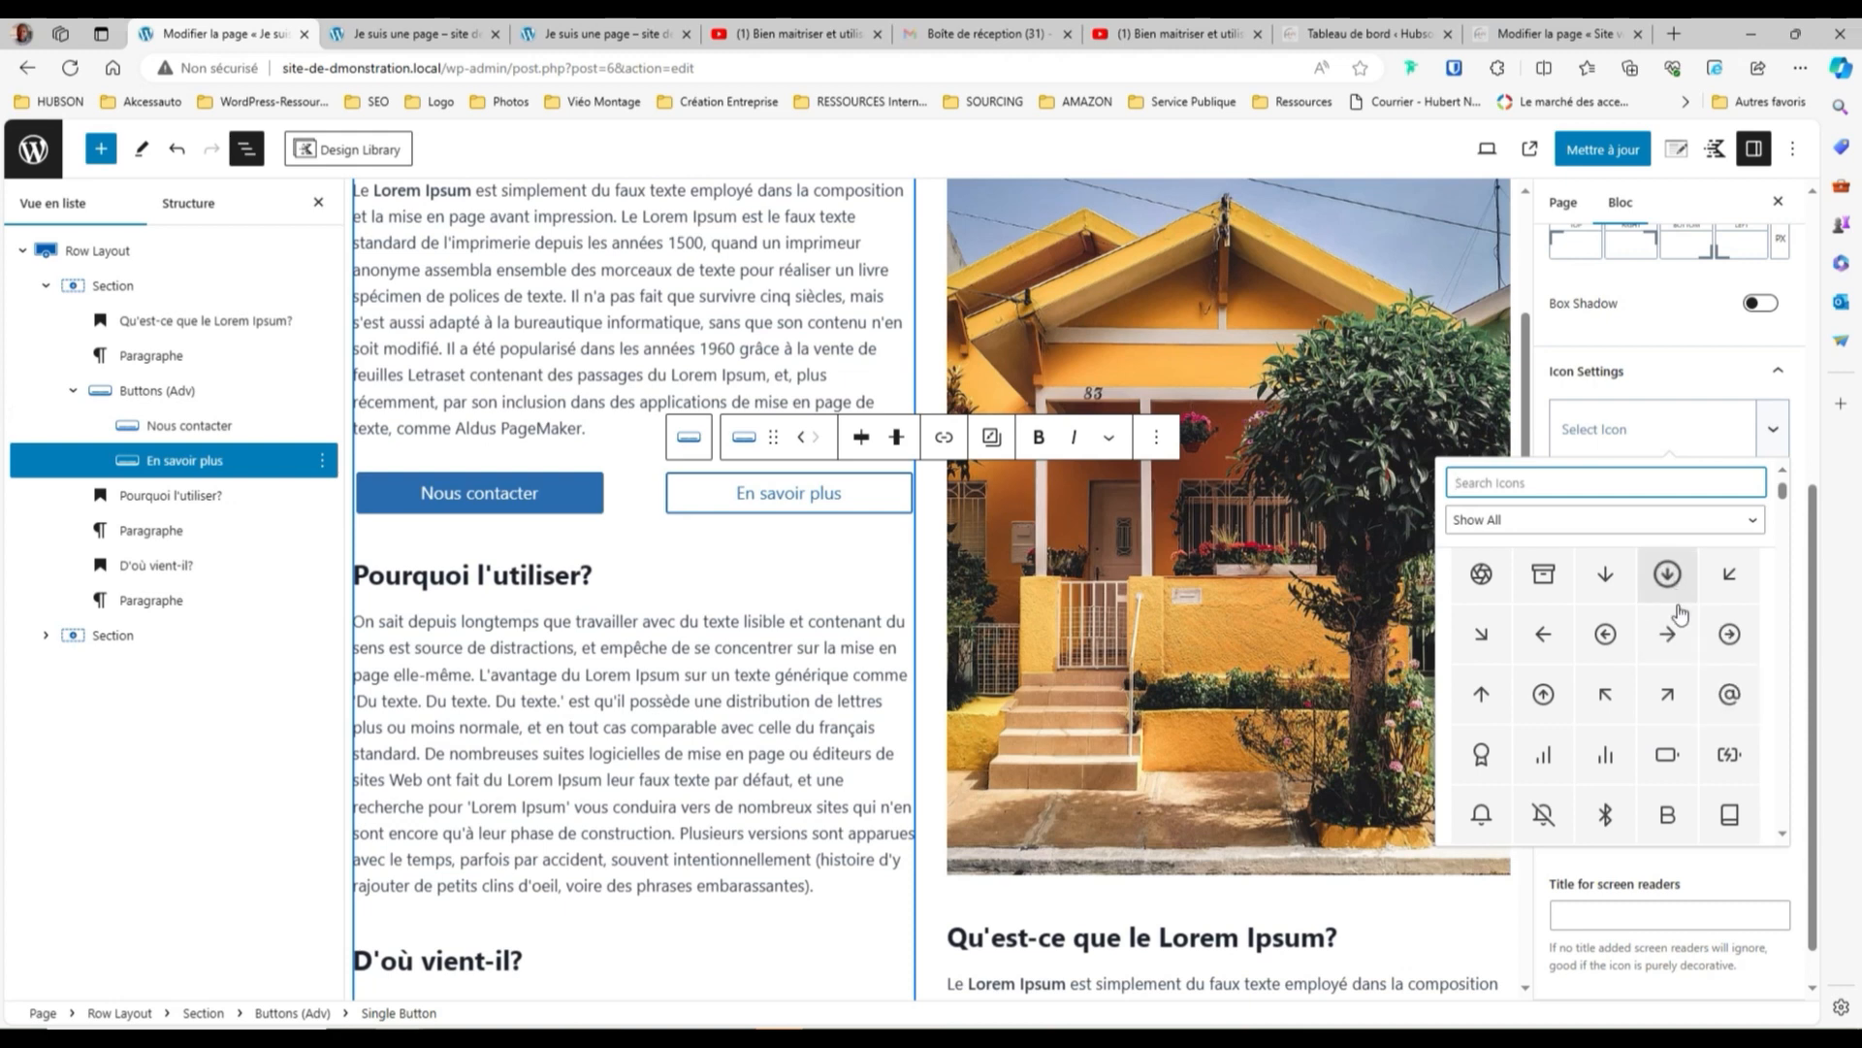
click(1730, 636)
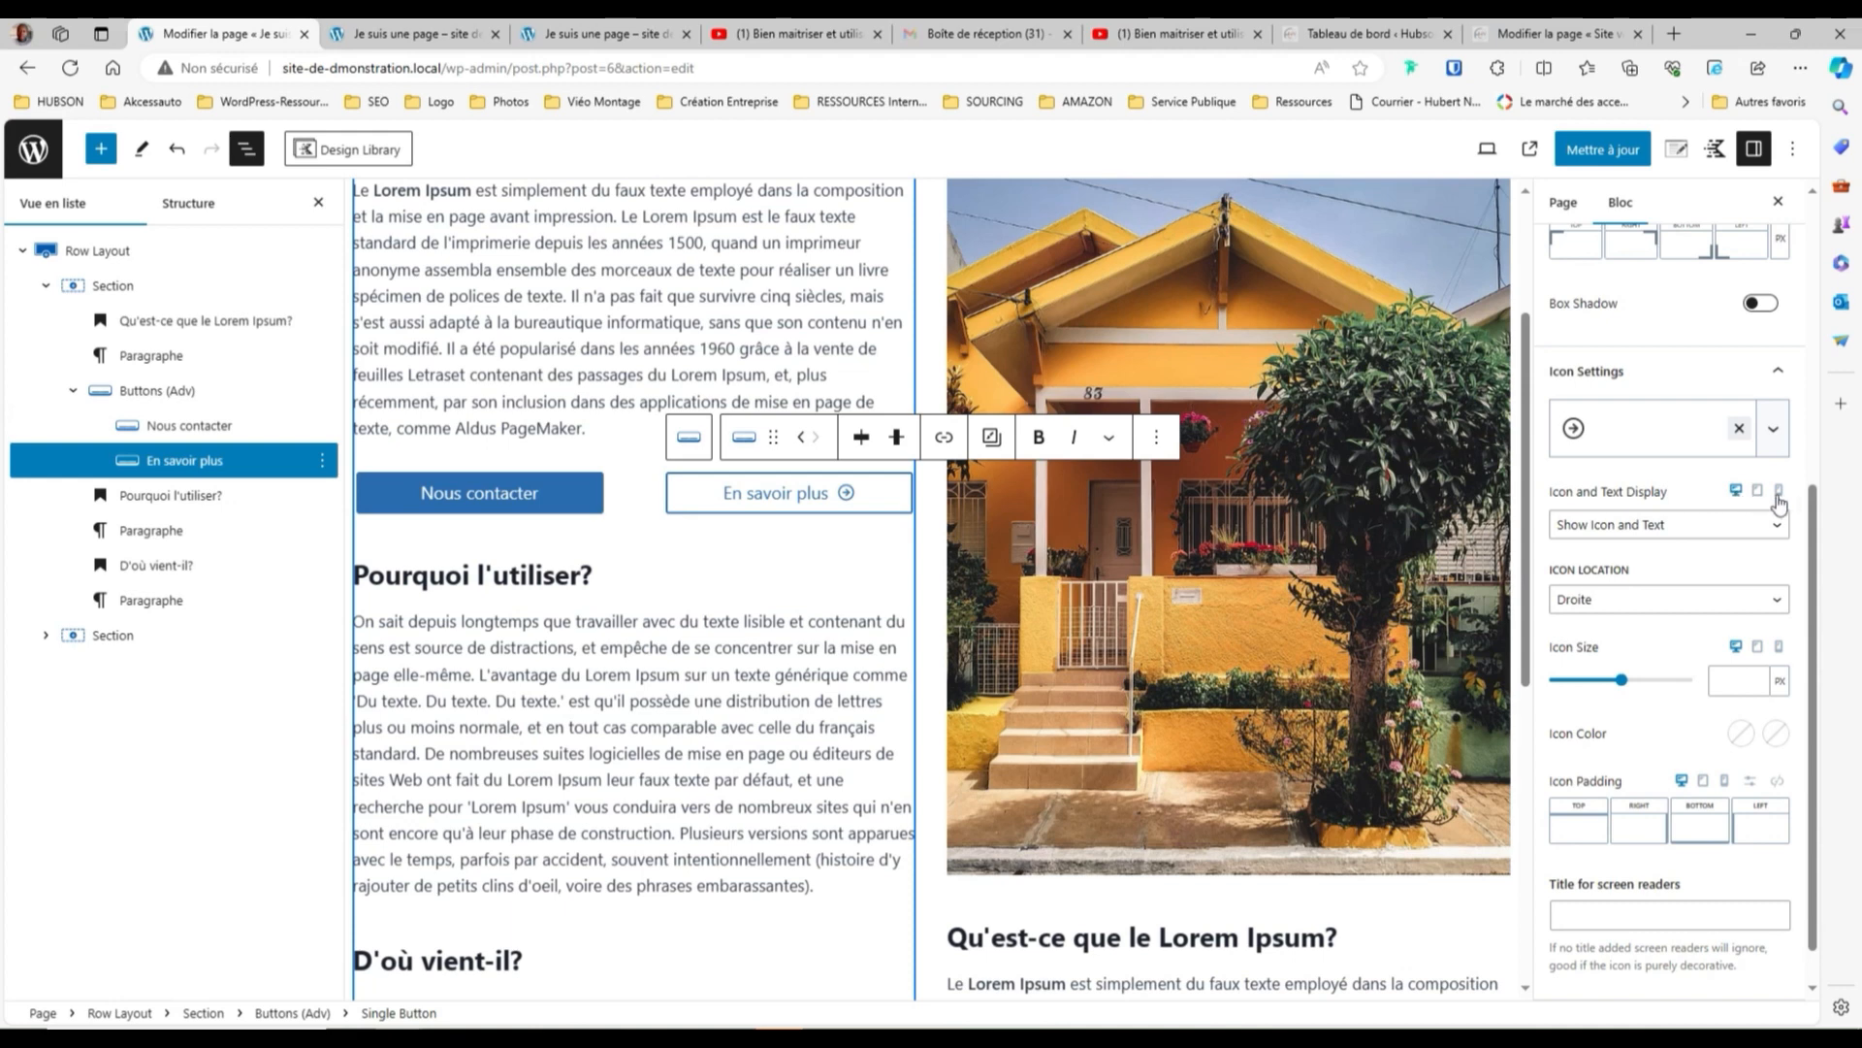
Try the Show Only Icon display and the Gauche icon location, then restore Show Icon and Text and Droite
click(1777, 531)
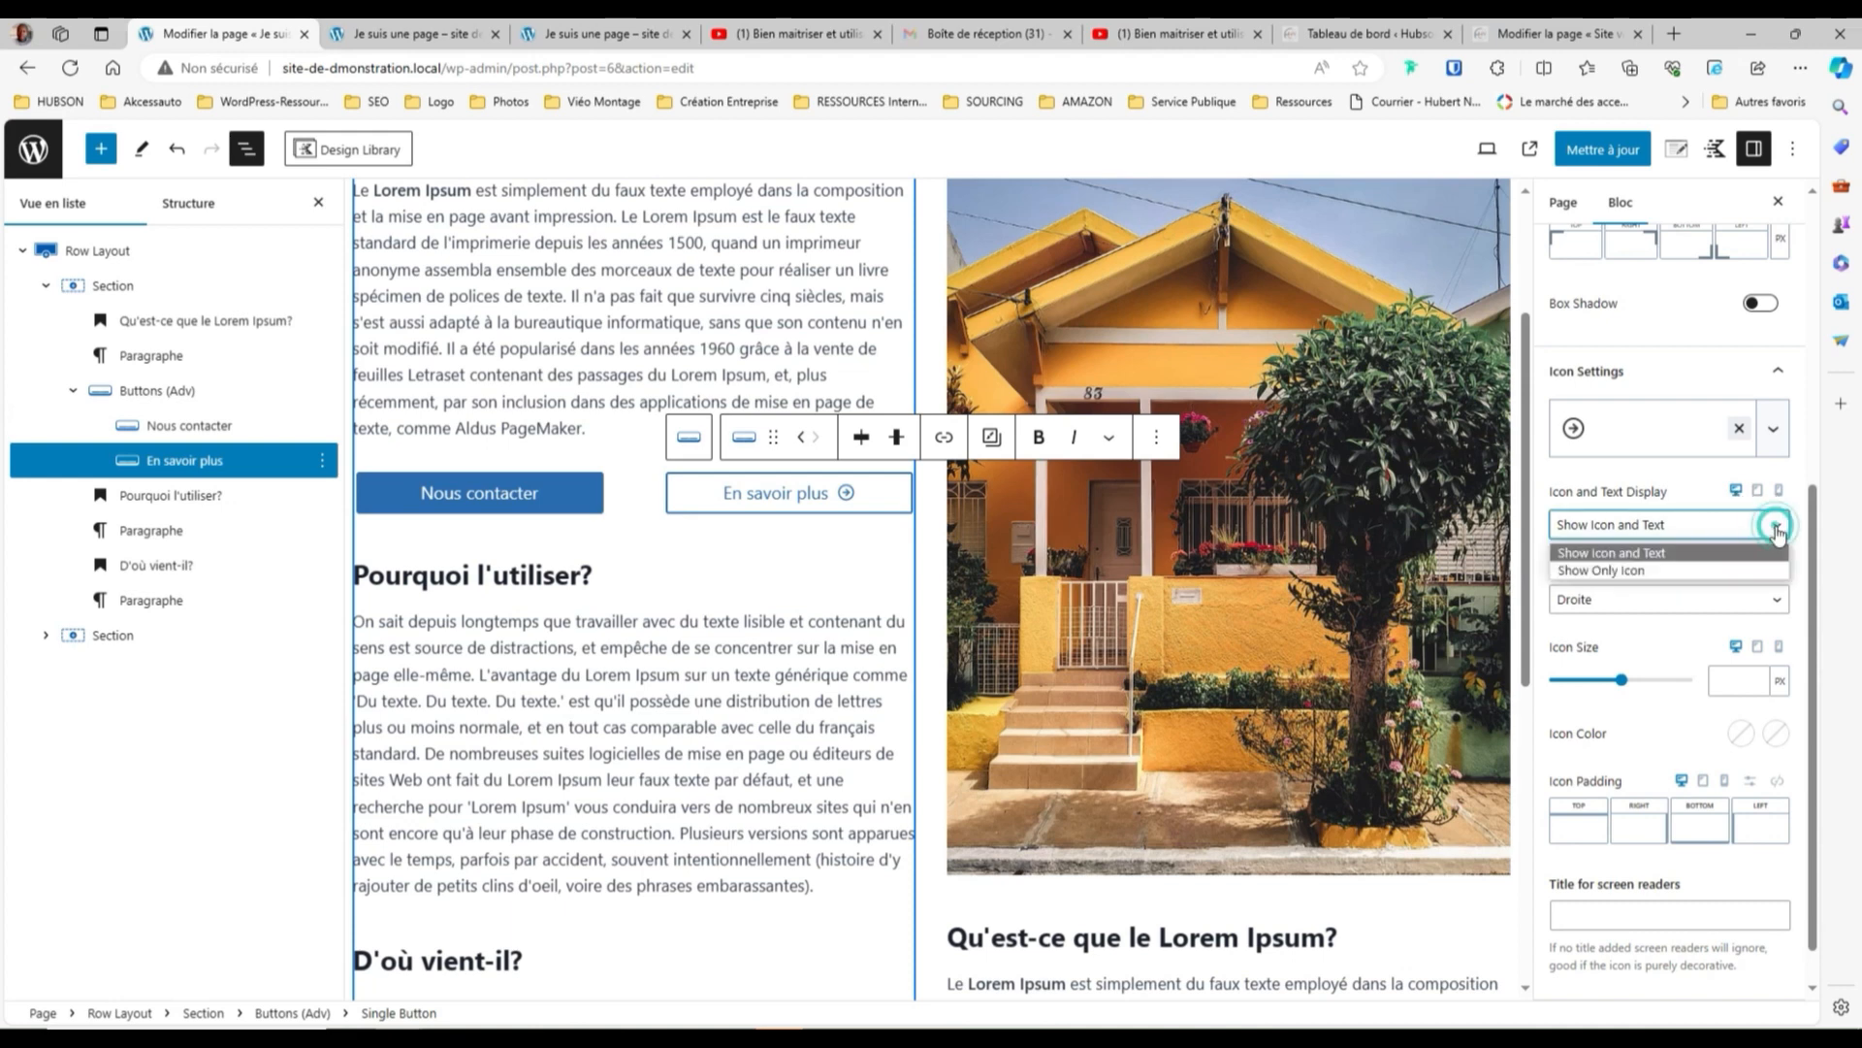
click(1635, 571)
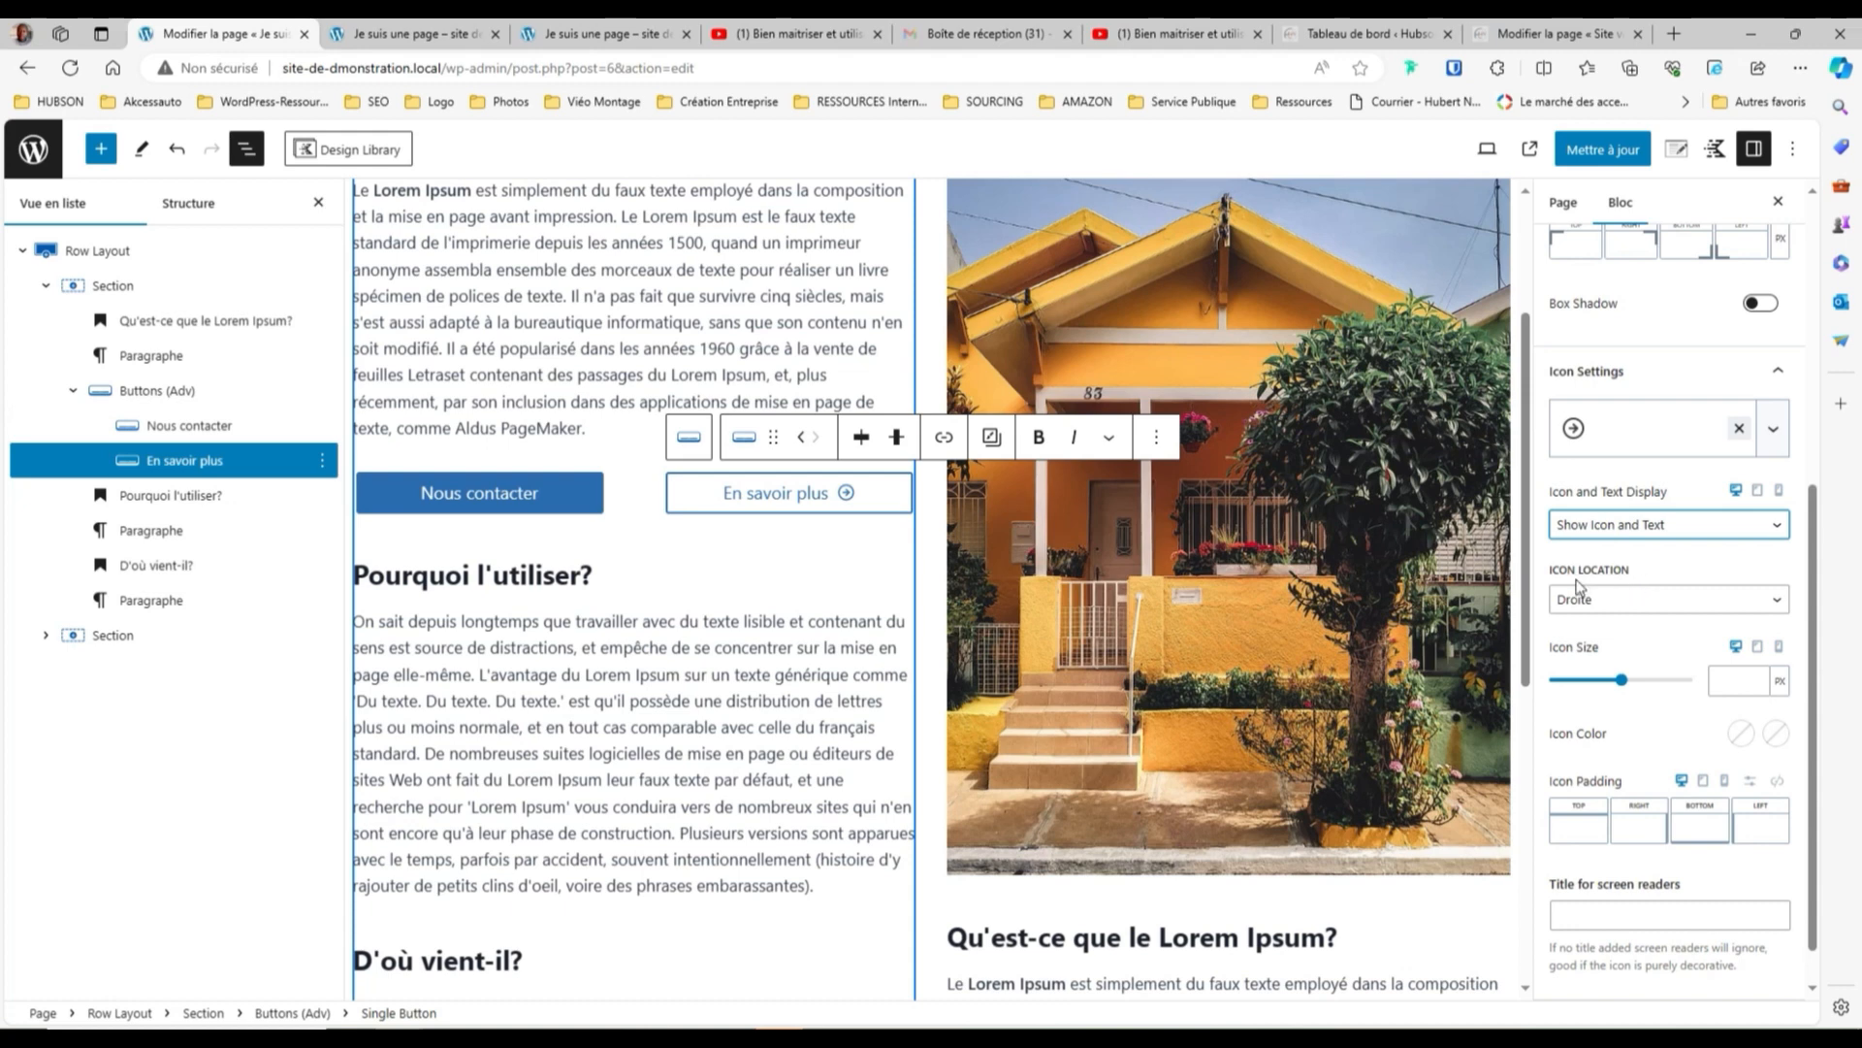
click(1776, 601)
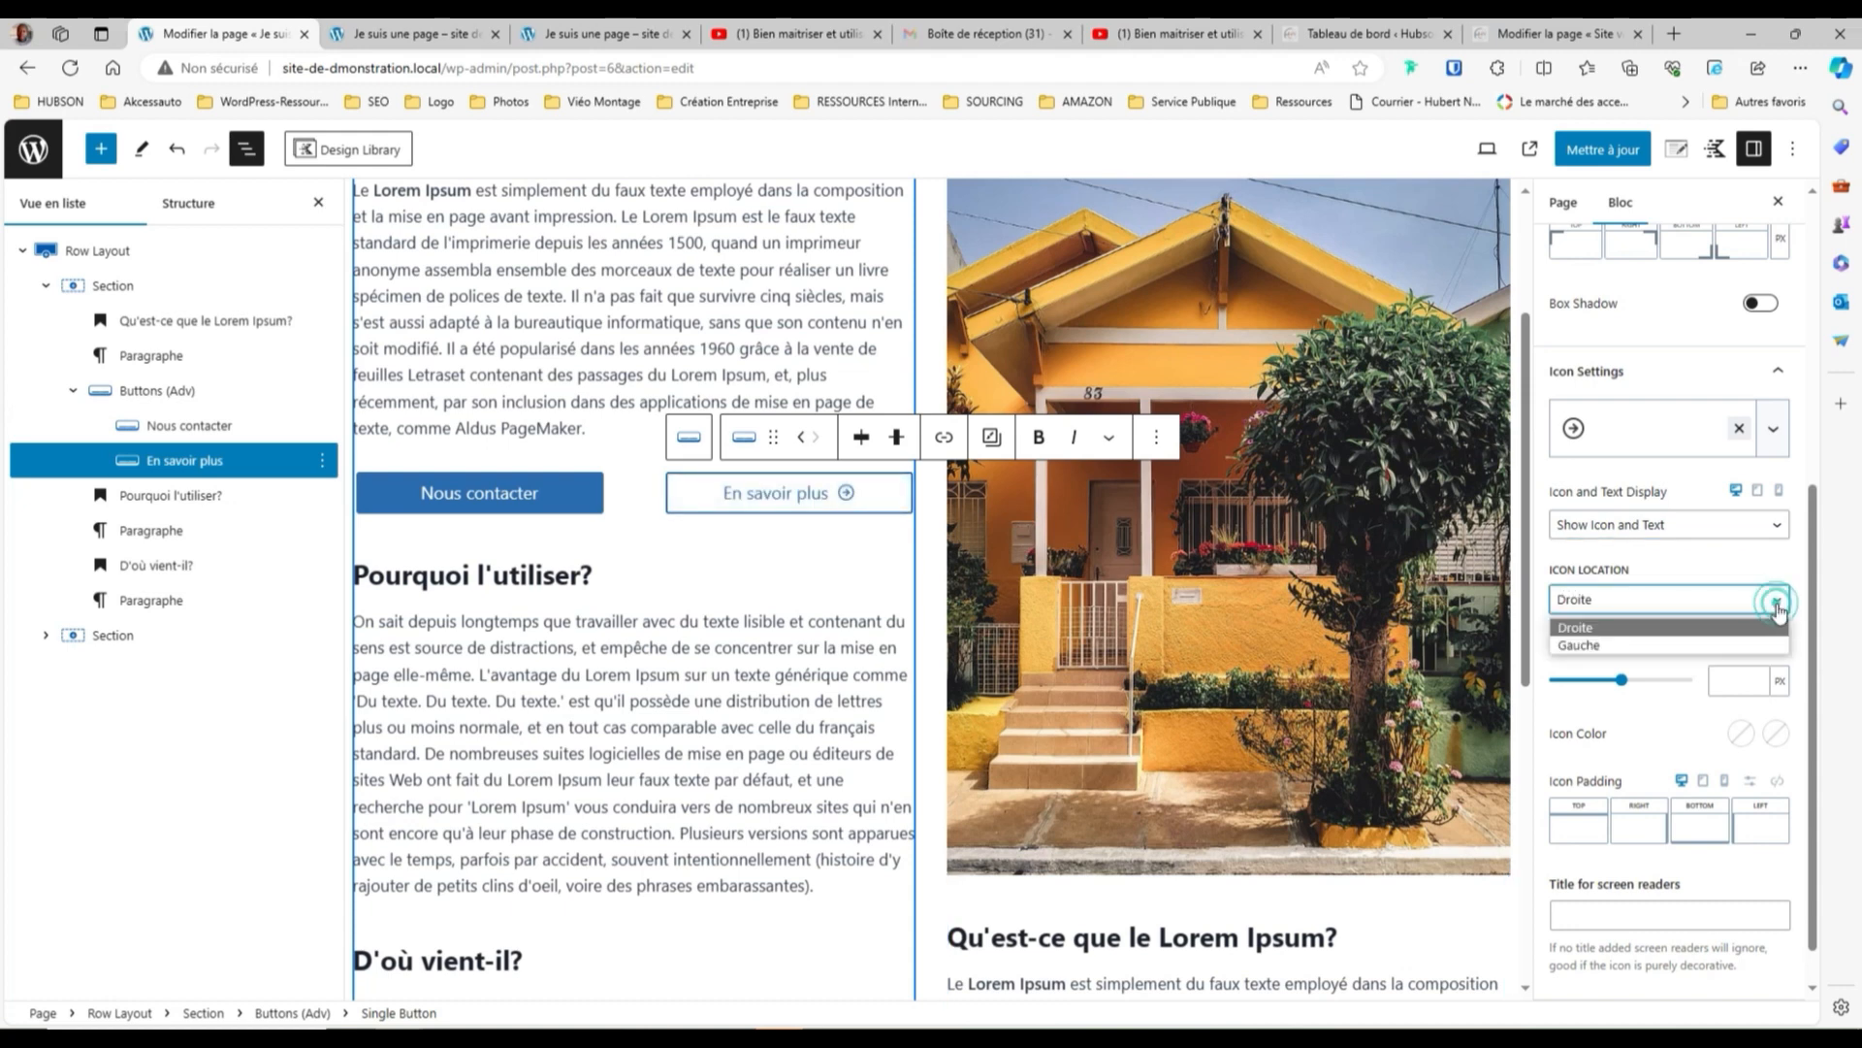
click(1581, 645)
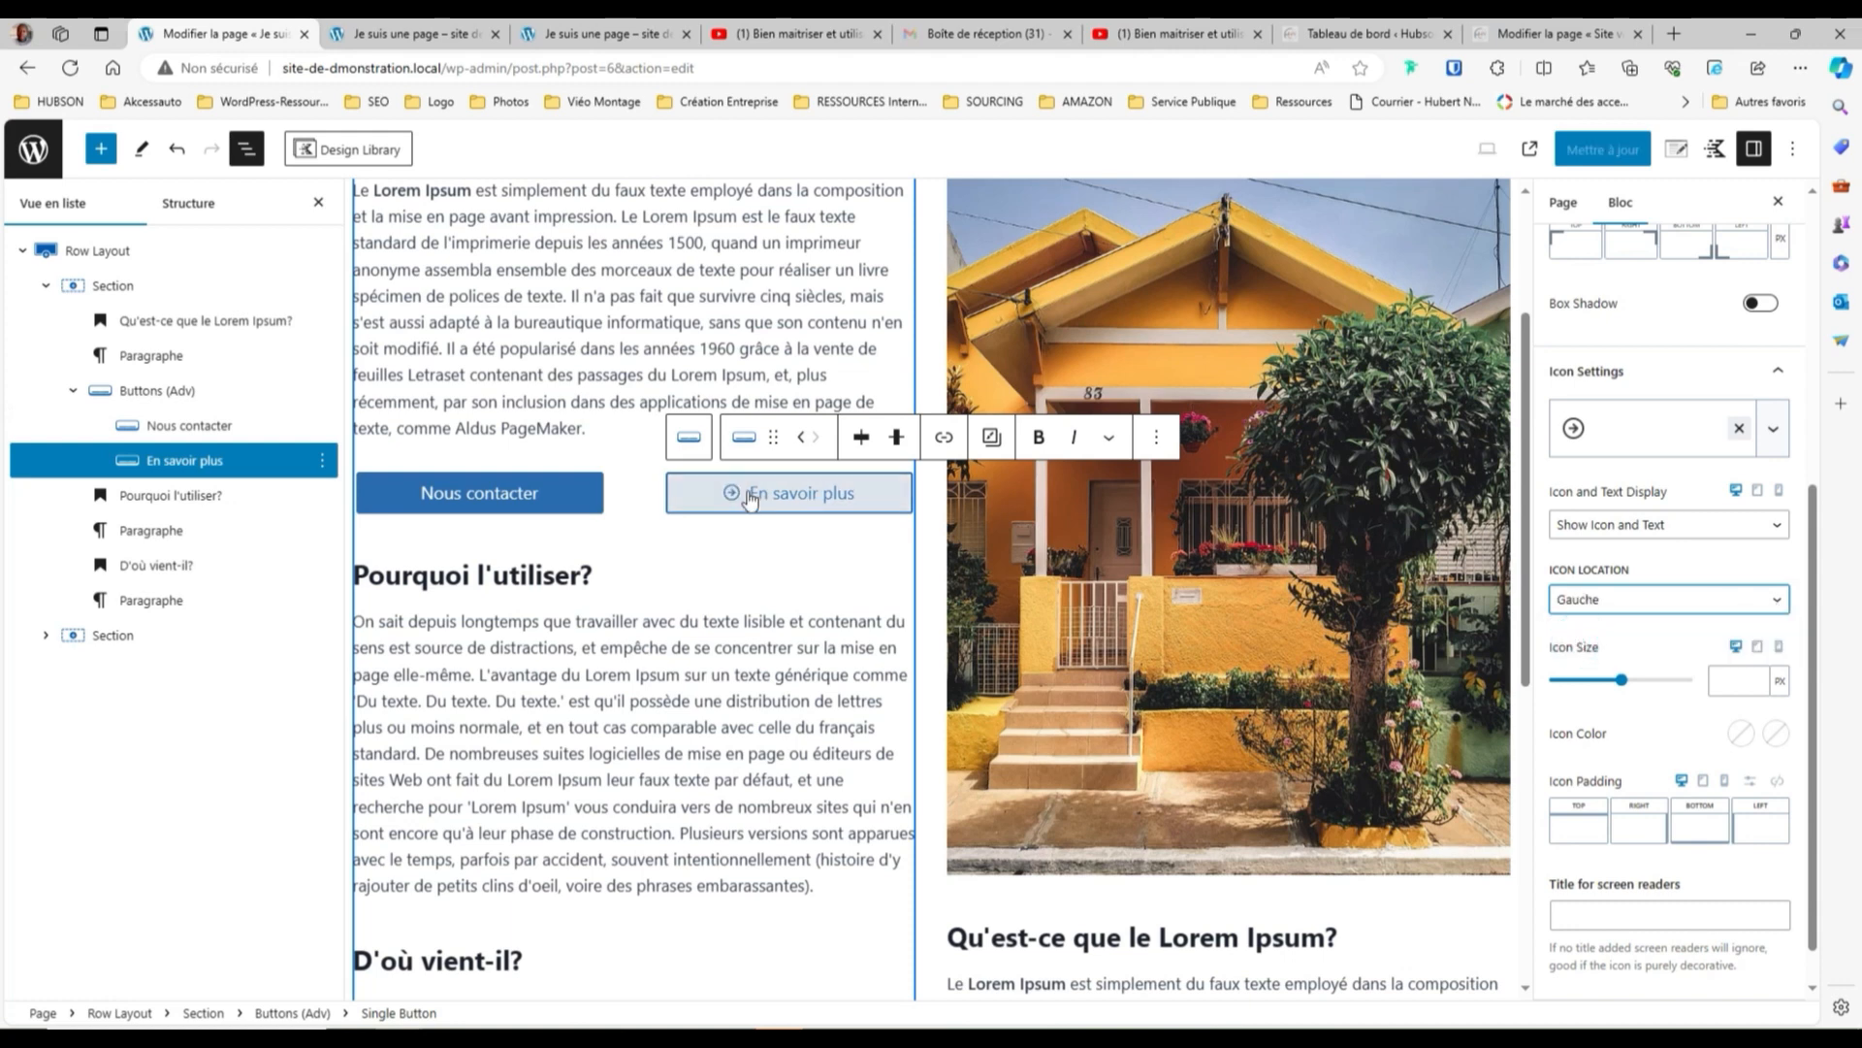
click(1776, 599)
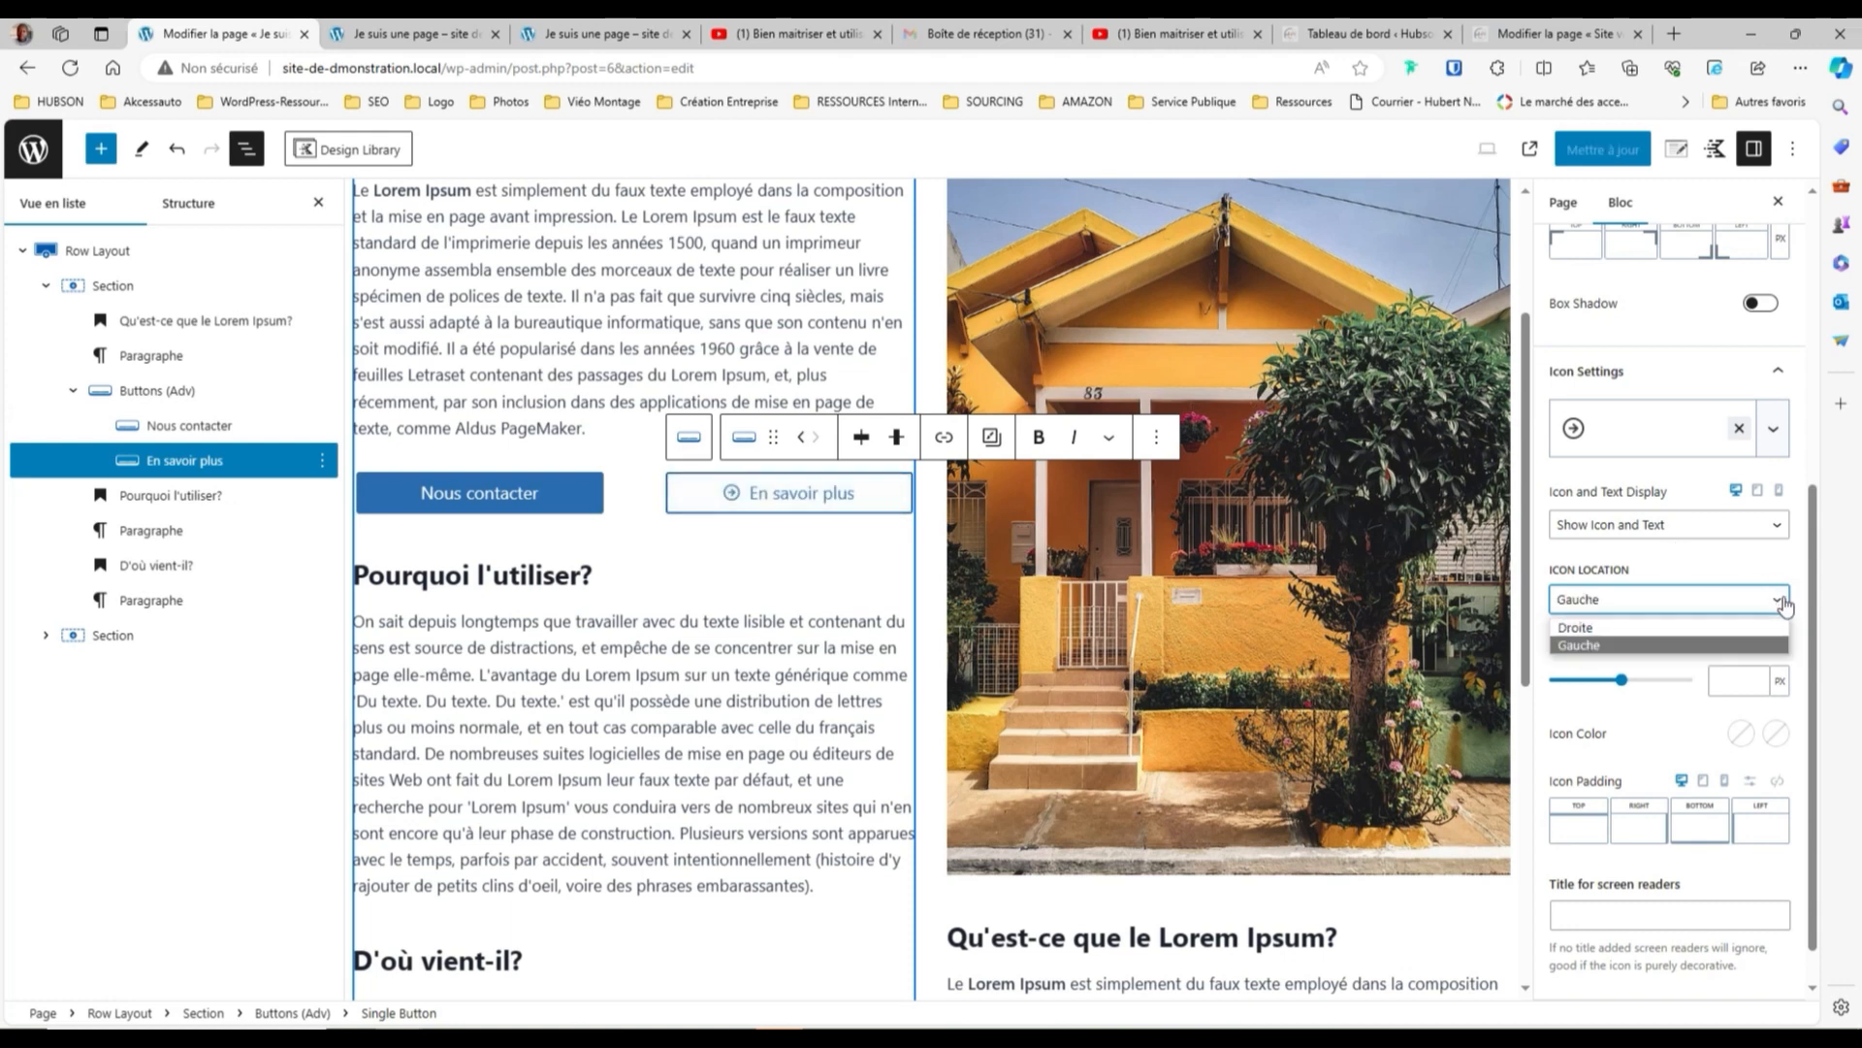
click(1630, 629)
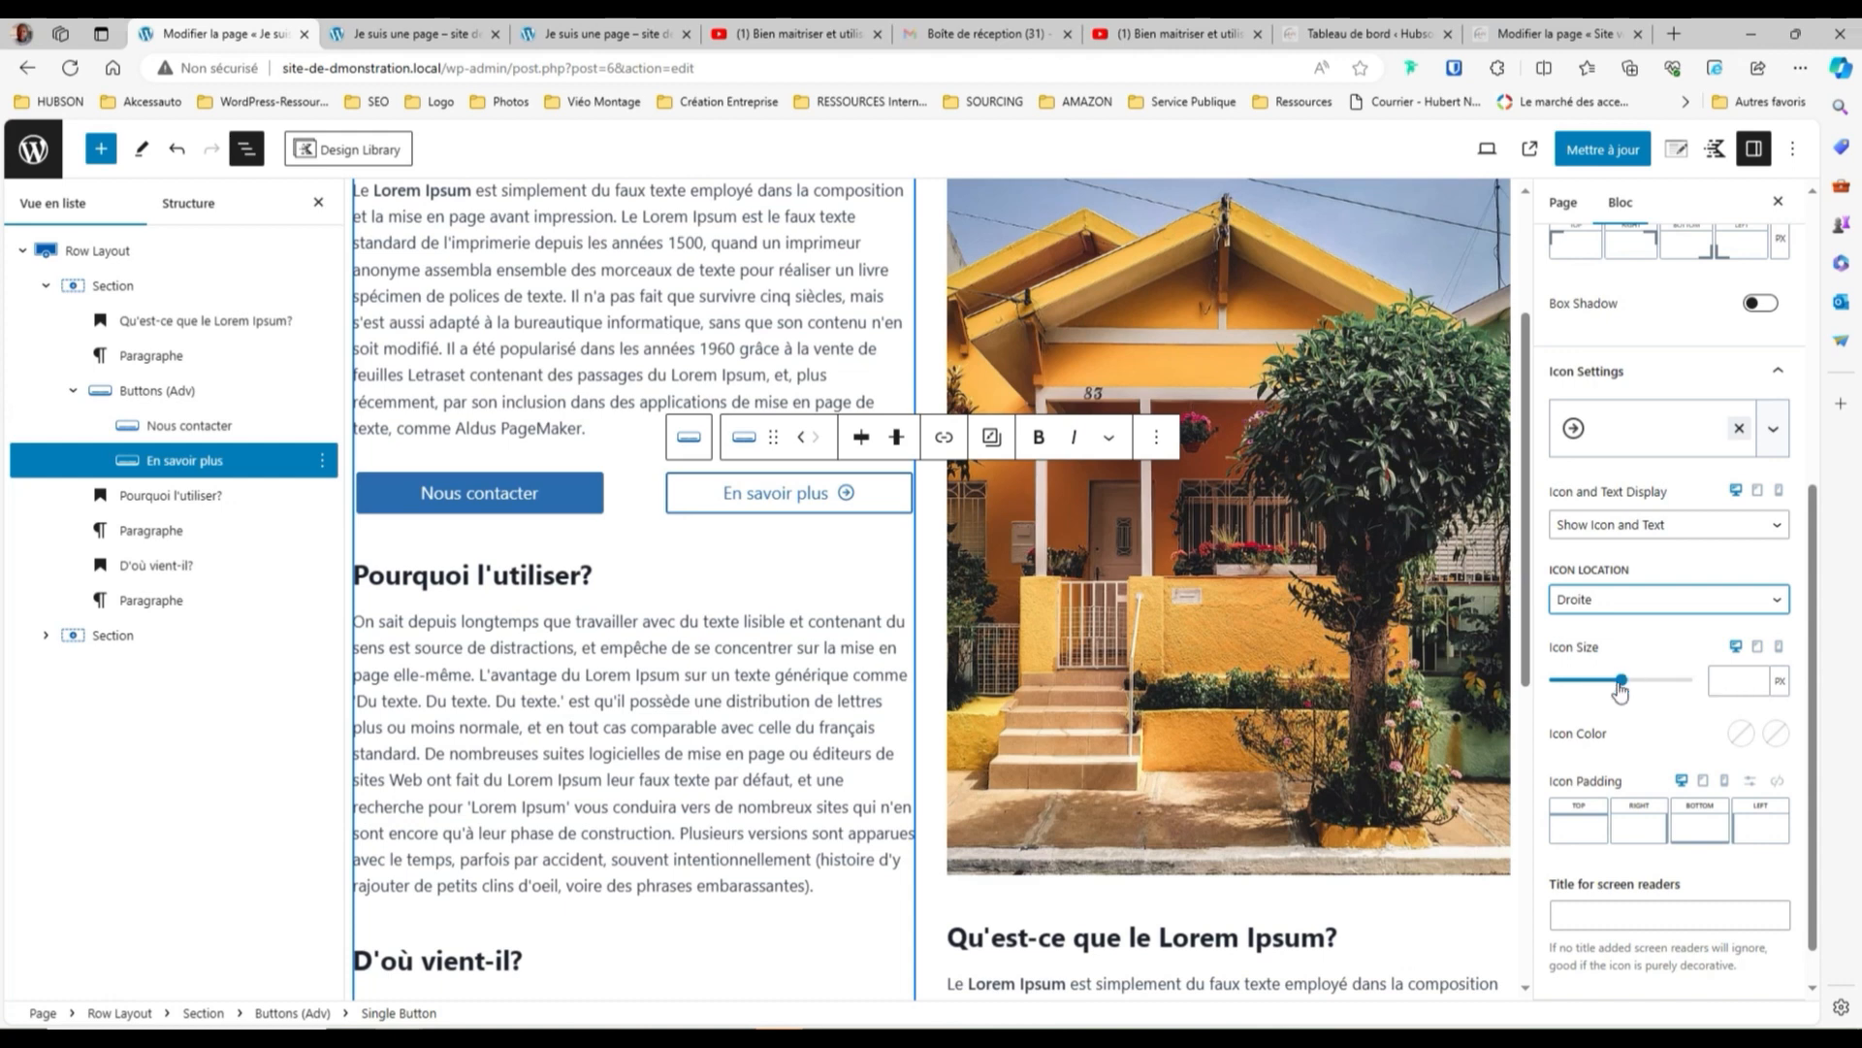
Set the "En savoir plus" button's icon size to 33 px and its letter case to uppercase
drag(1623, 681, 1578, 677)
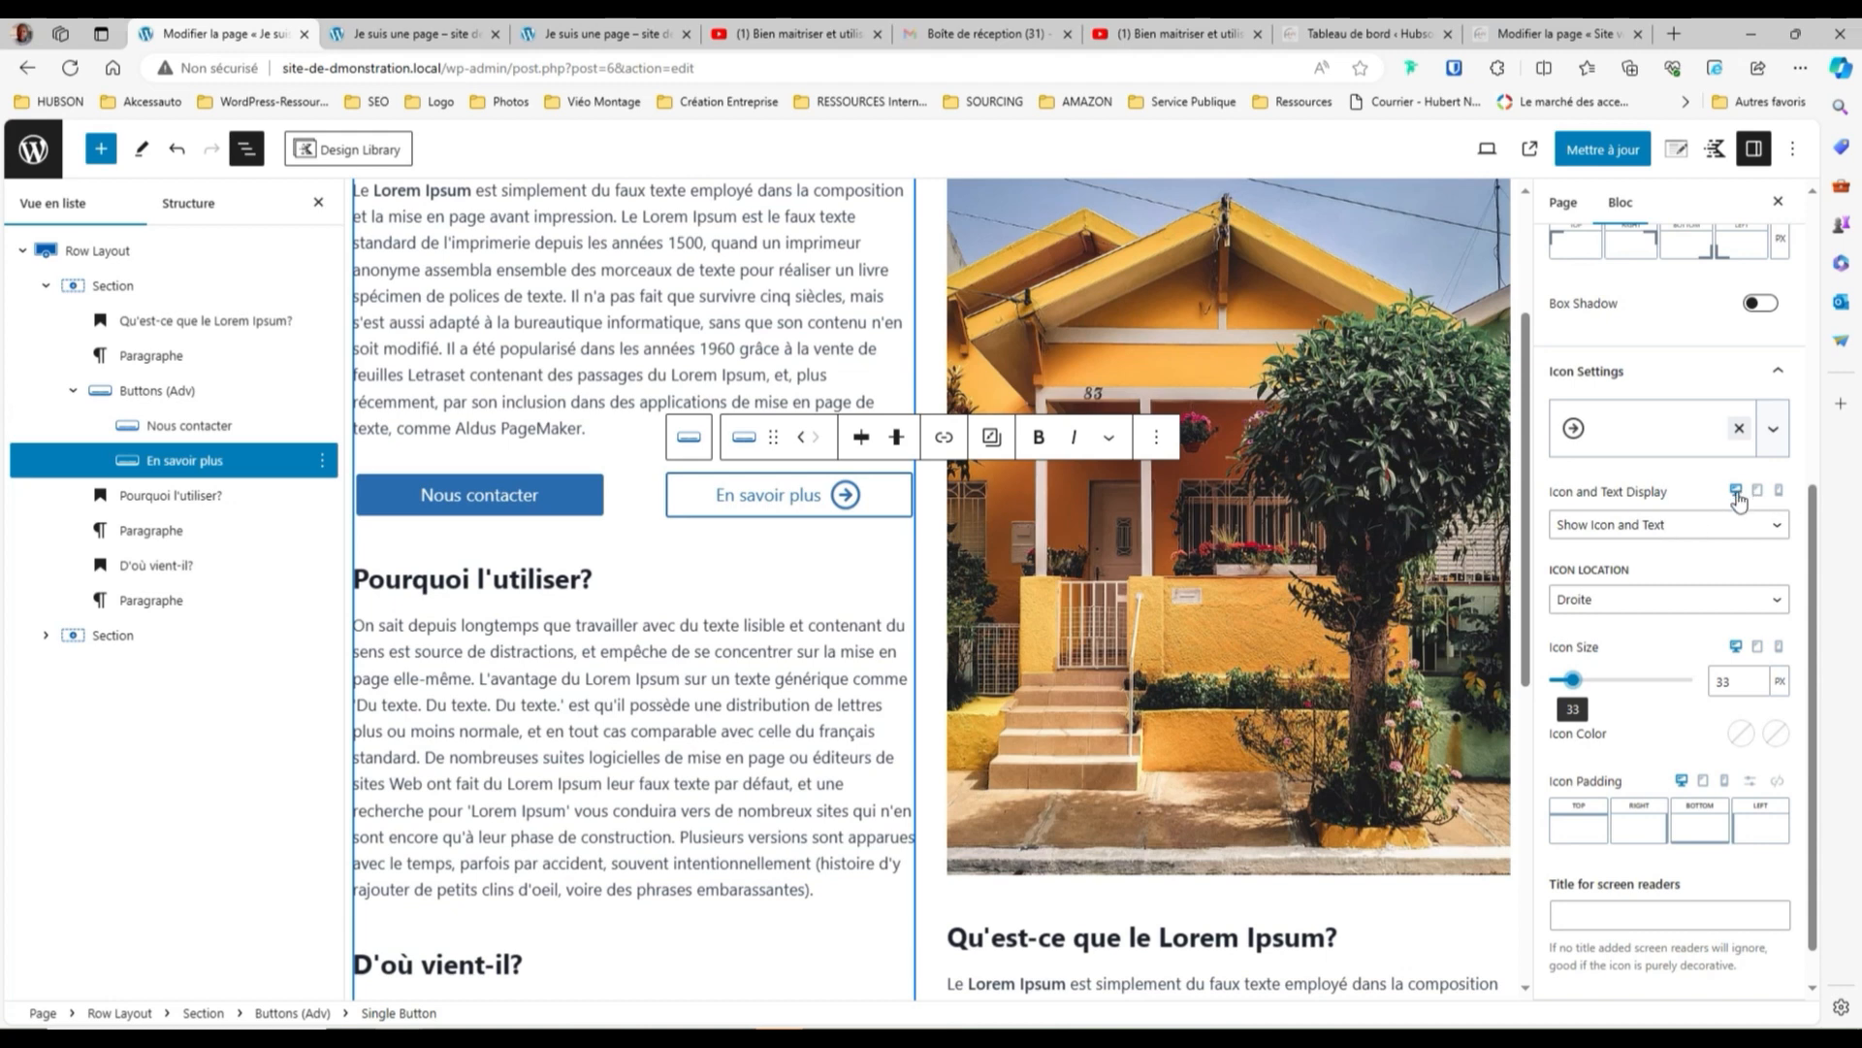
scroll(1649, 679, down, 1)
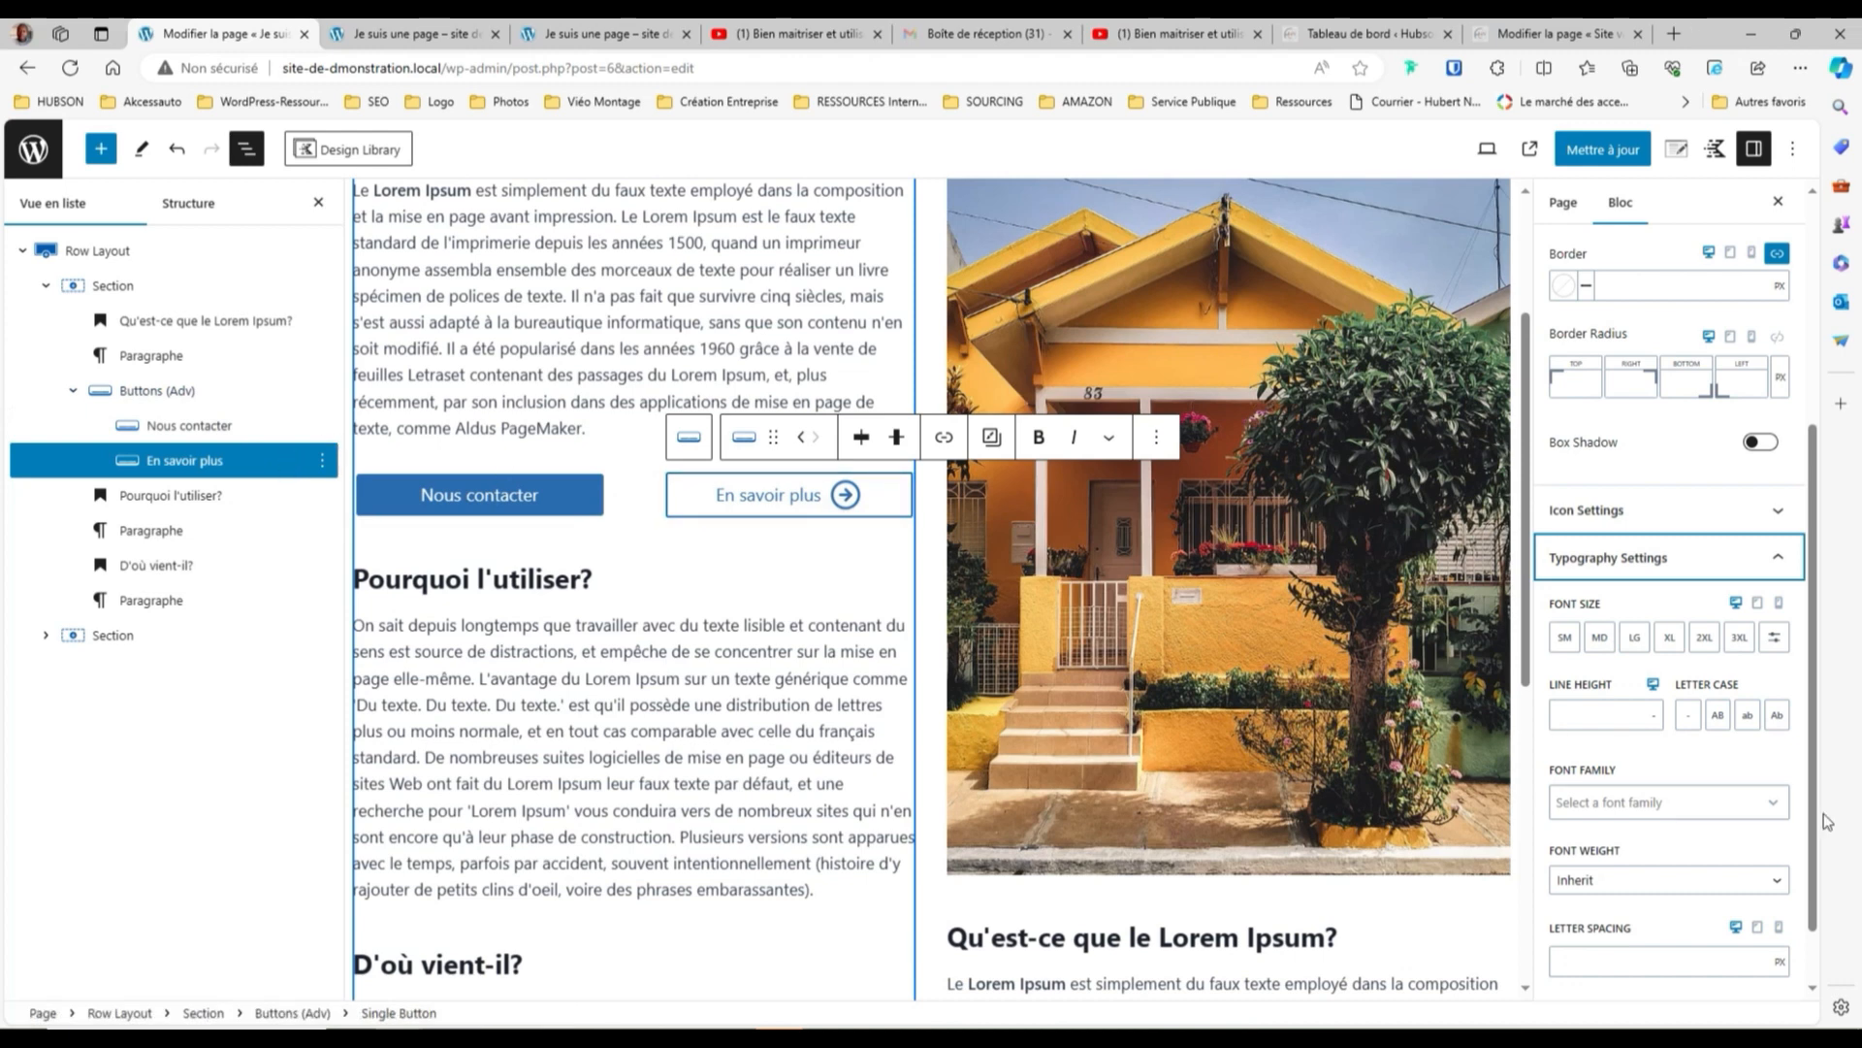
click(1718, 714)
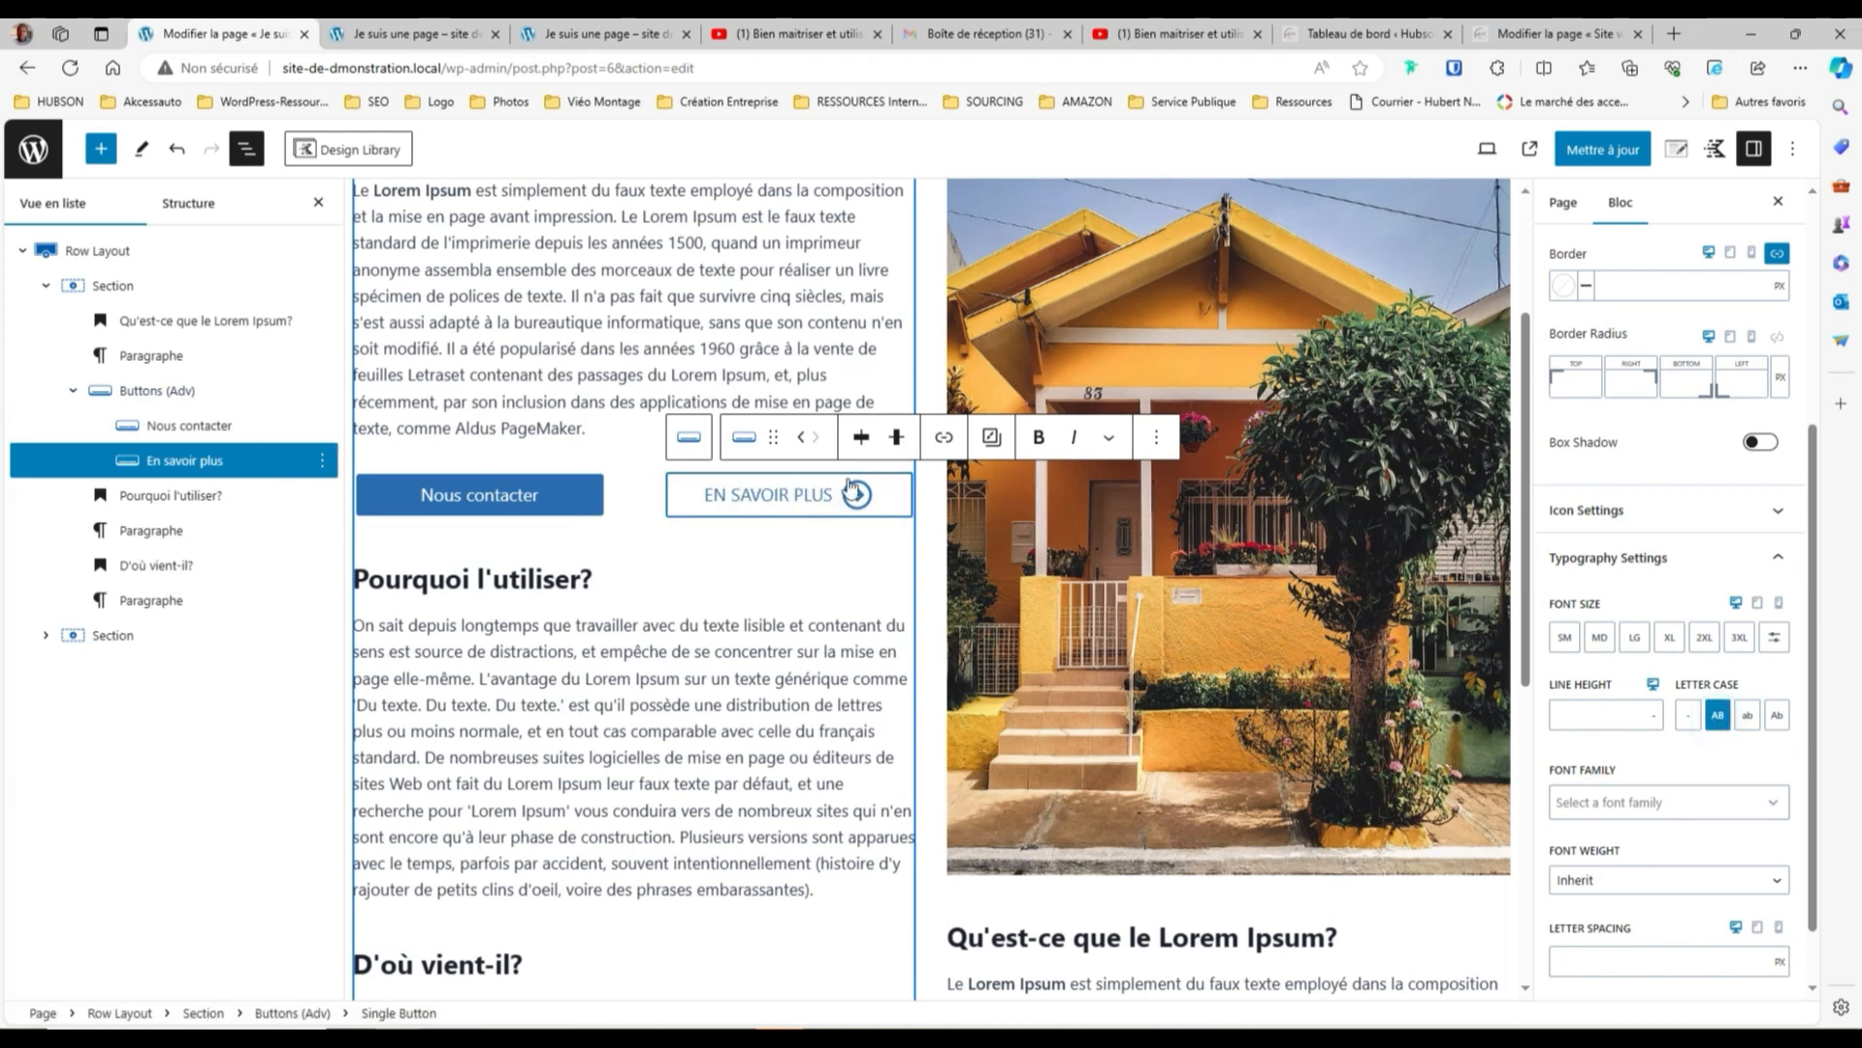
Browse the available font families for the "En savoir plus" button and undo its uppercase letter case
click(1777, 813)
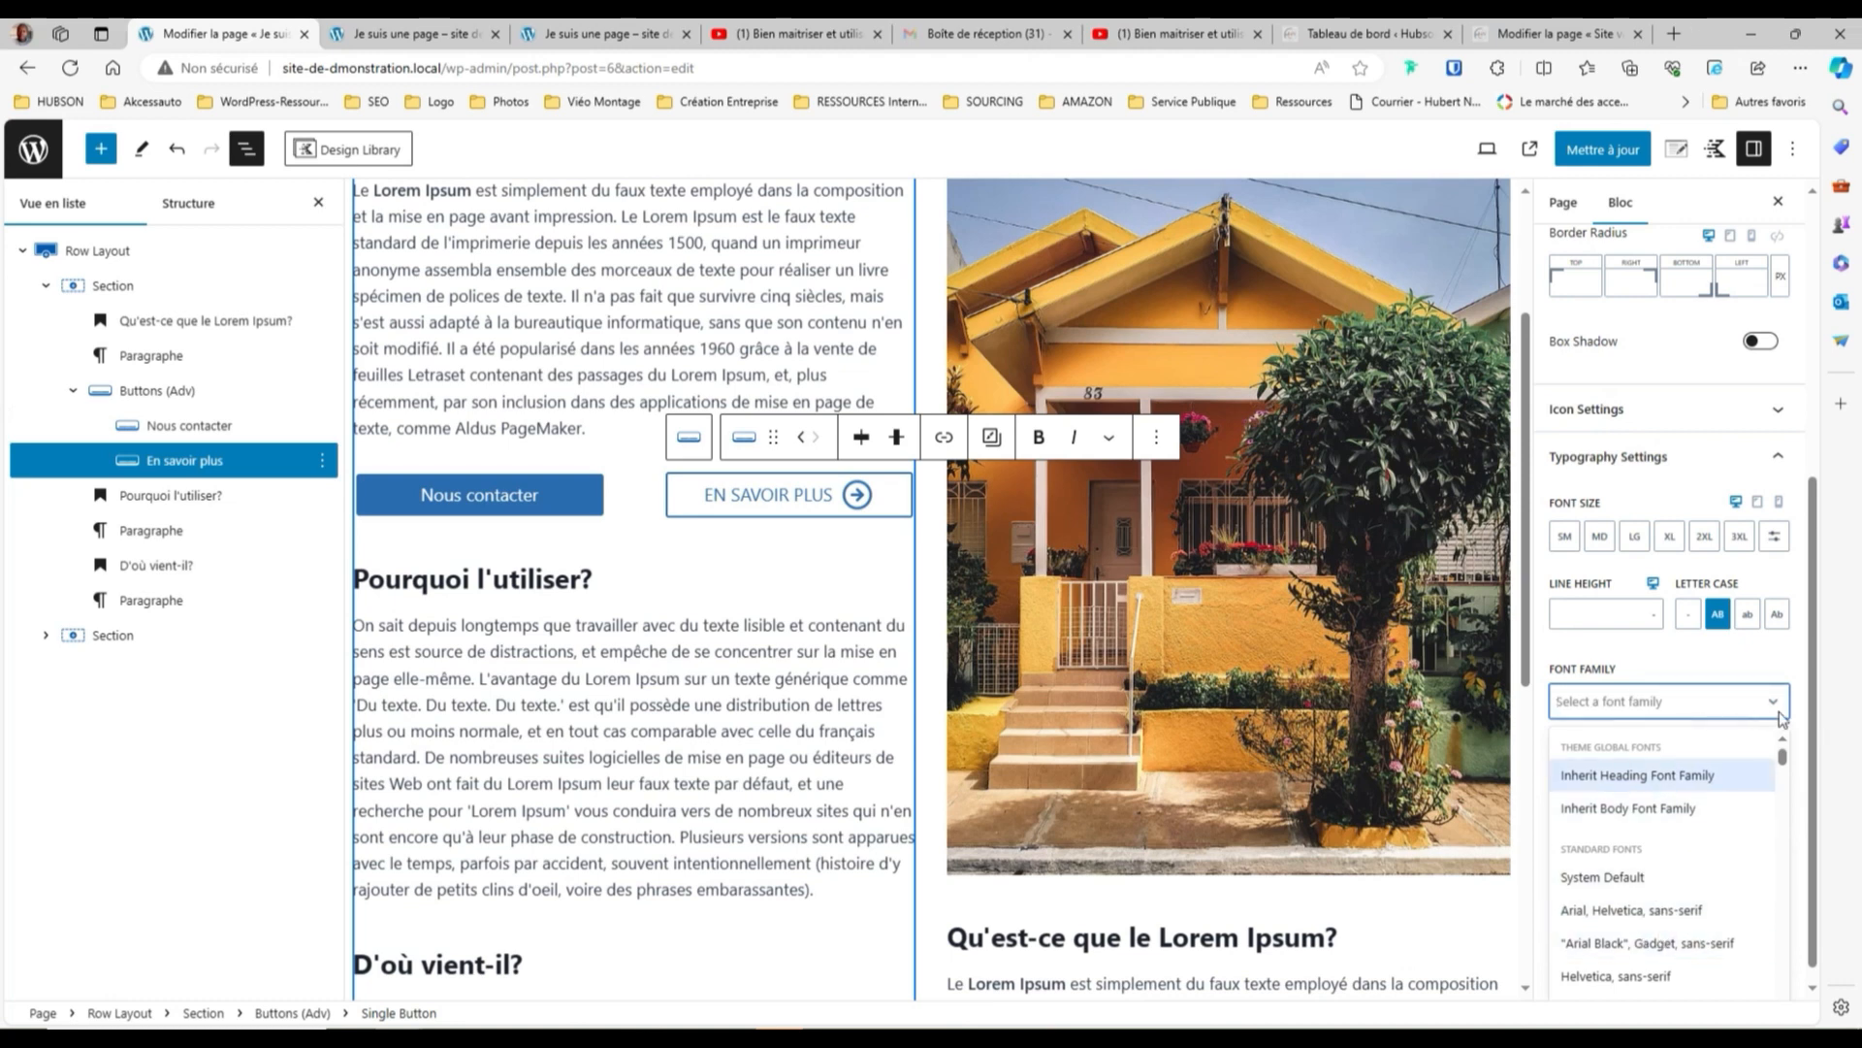
scroll(1649, 893, down, 3)
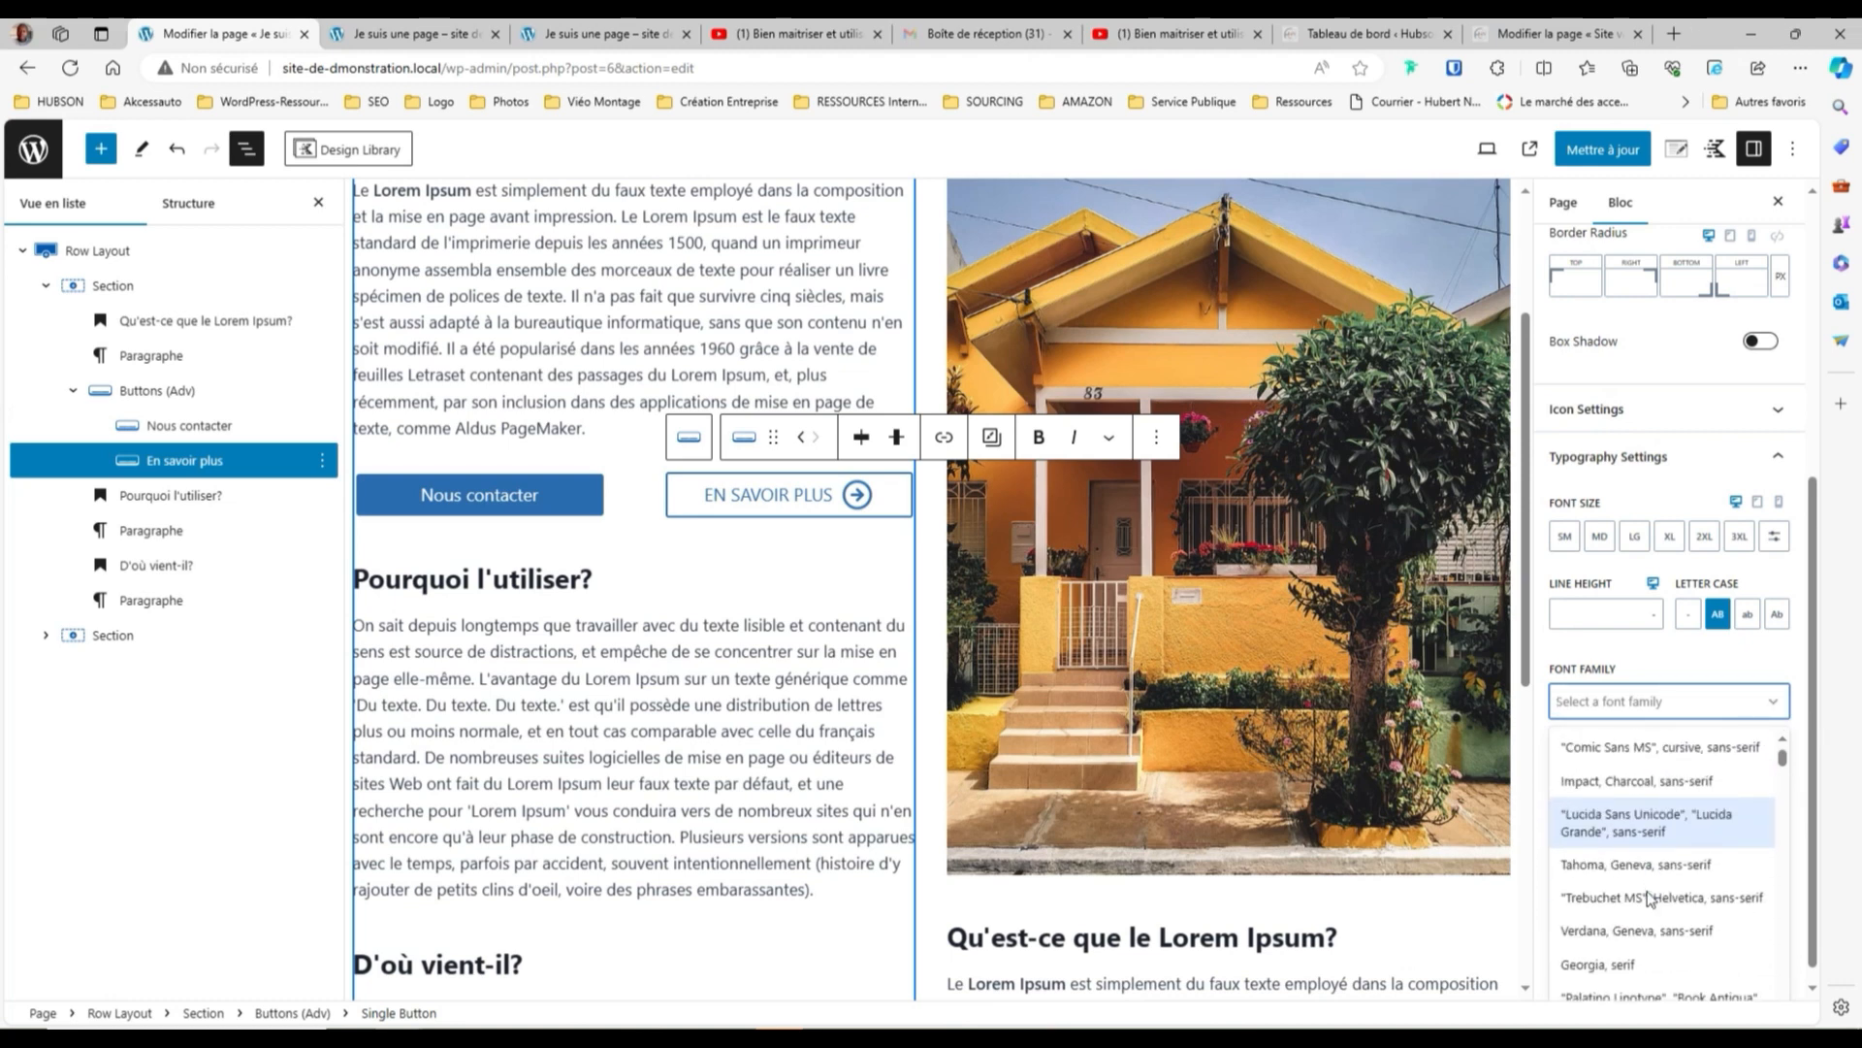
scroll(1649, 897, down, 2)
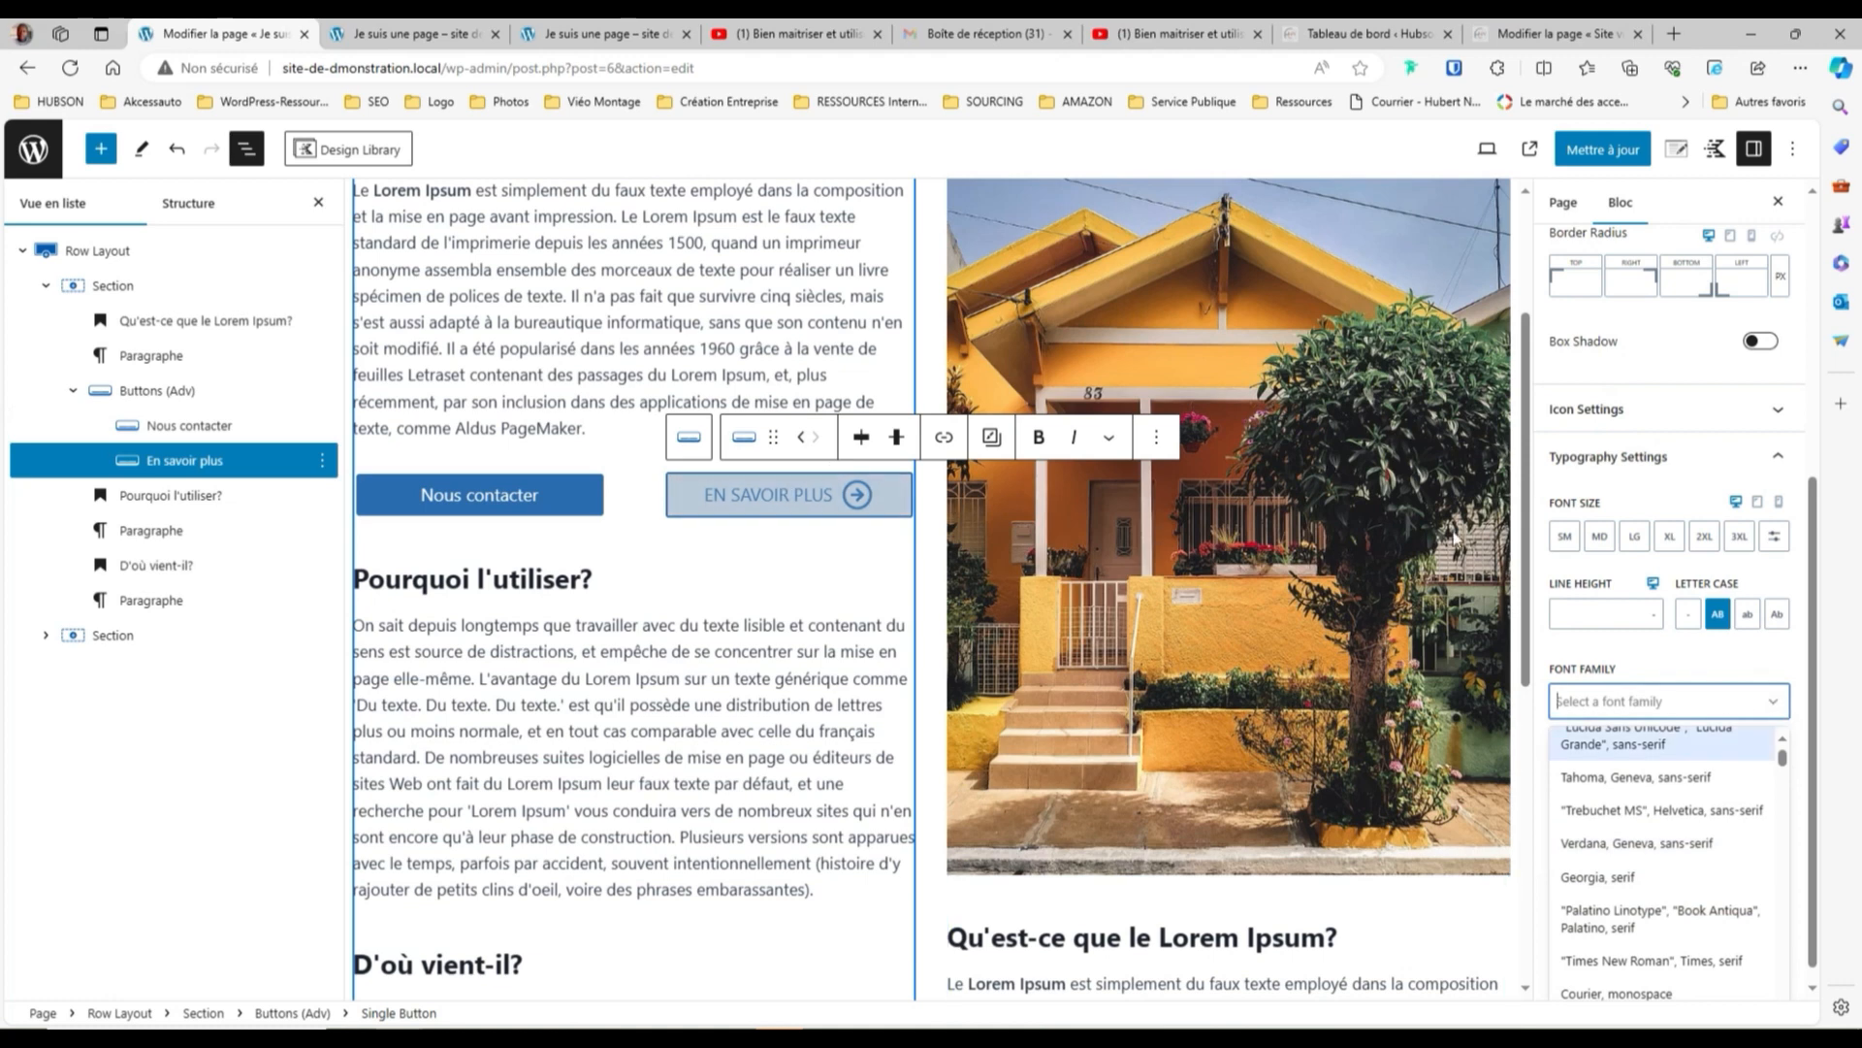
click(1781, 708)
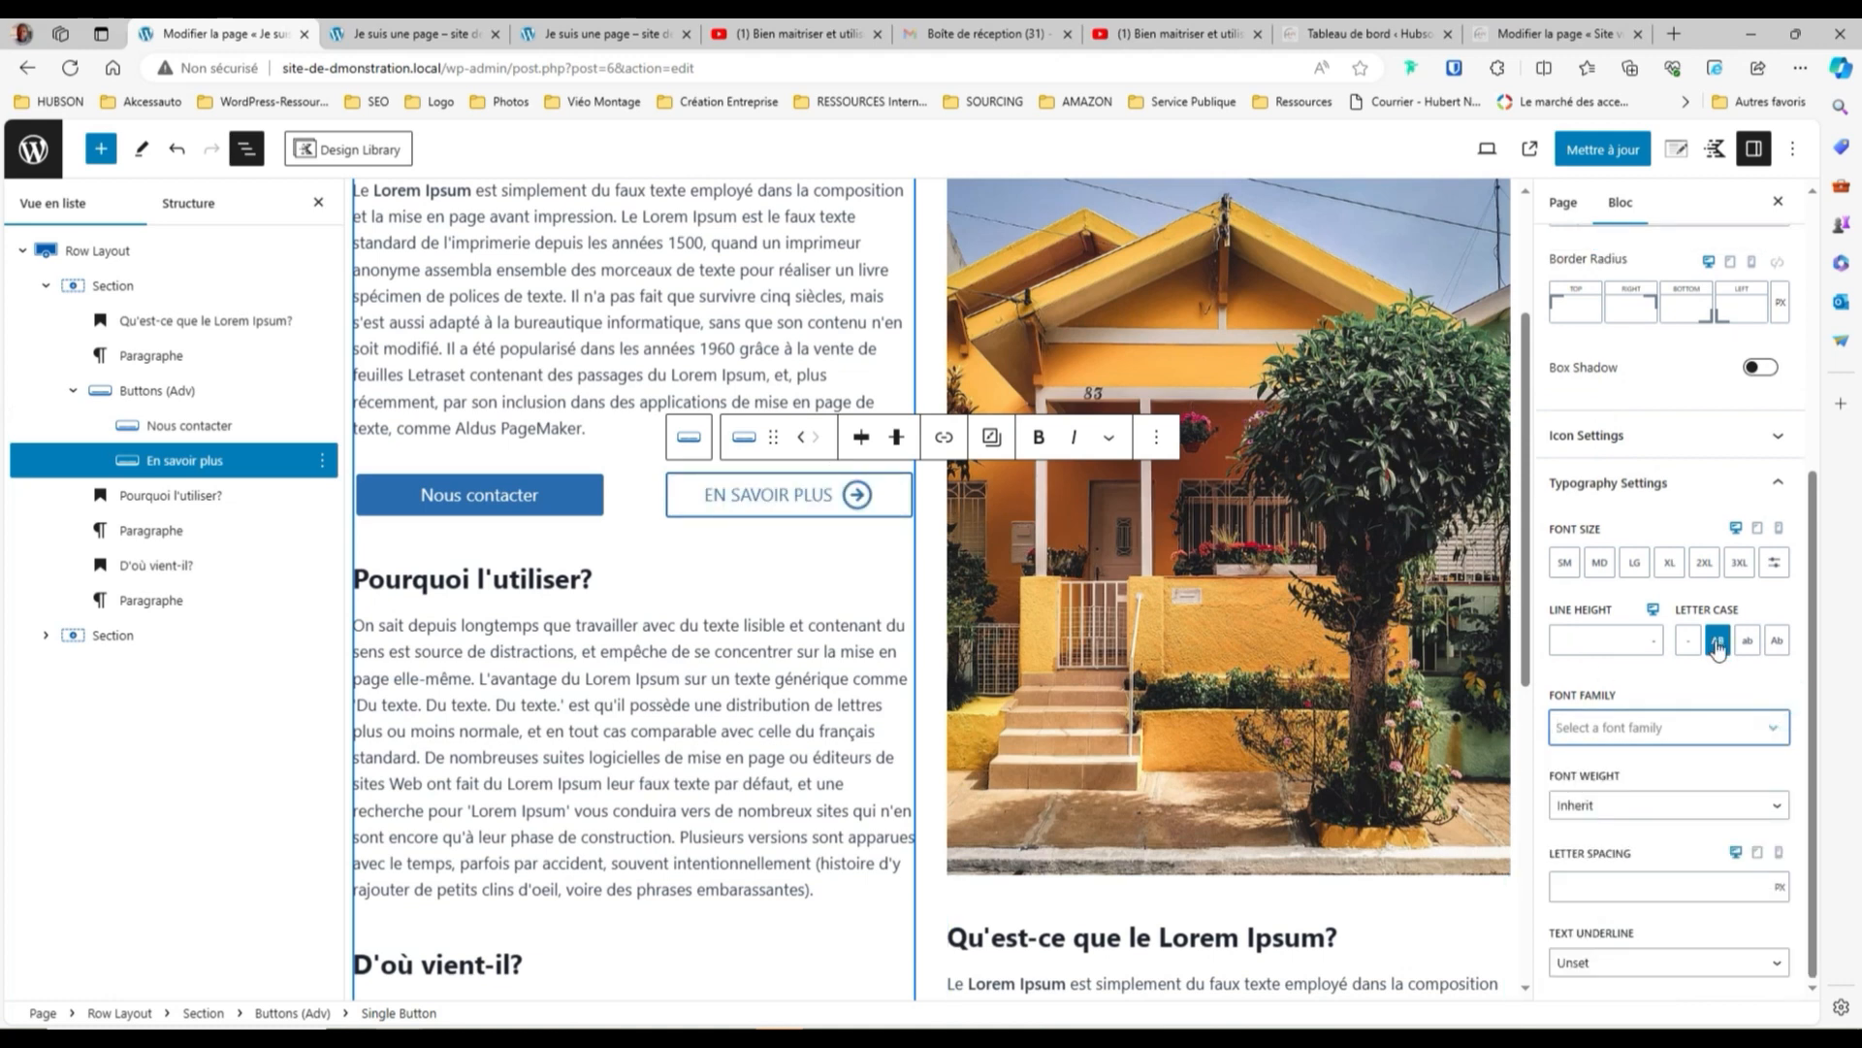
click(177, 148)
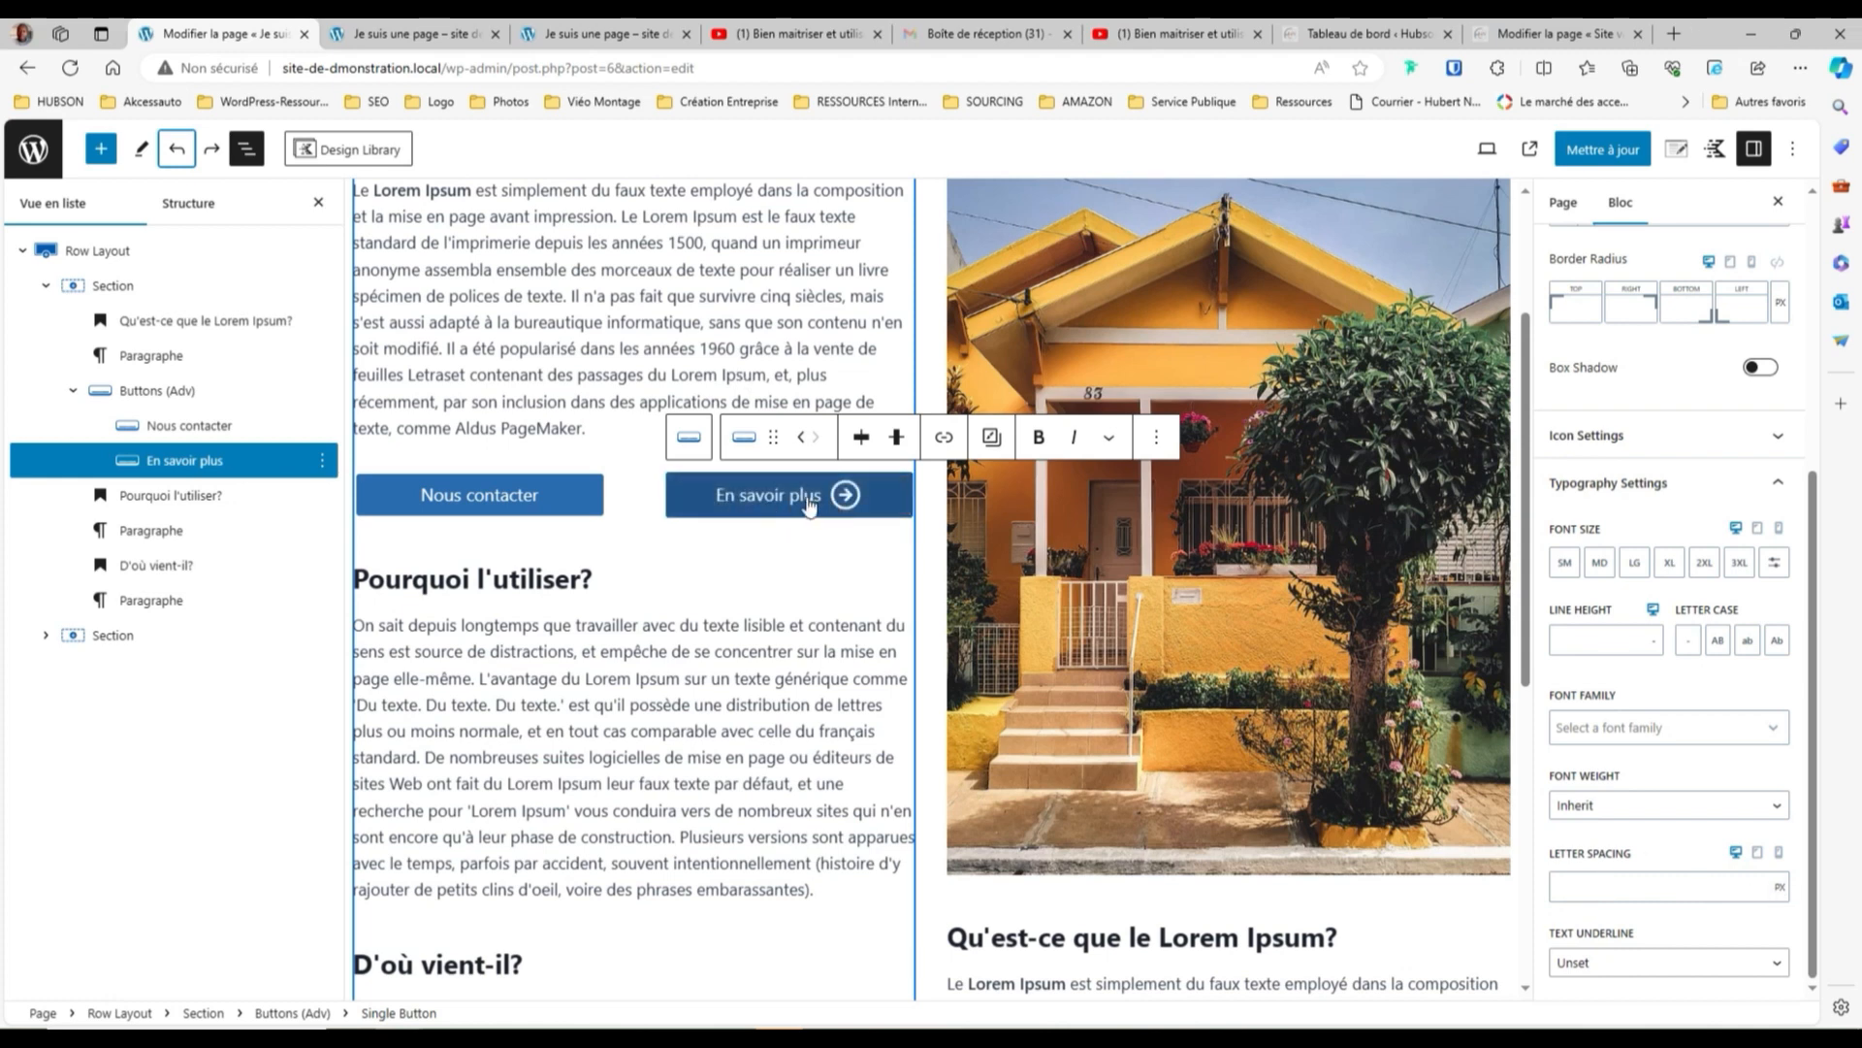
Try a letter spacing of 5 px on the "En savoir plus" button and clear the value again
click(1586, 889)
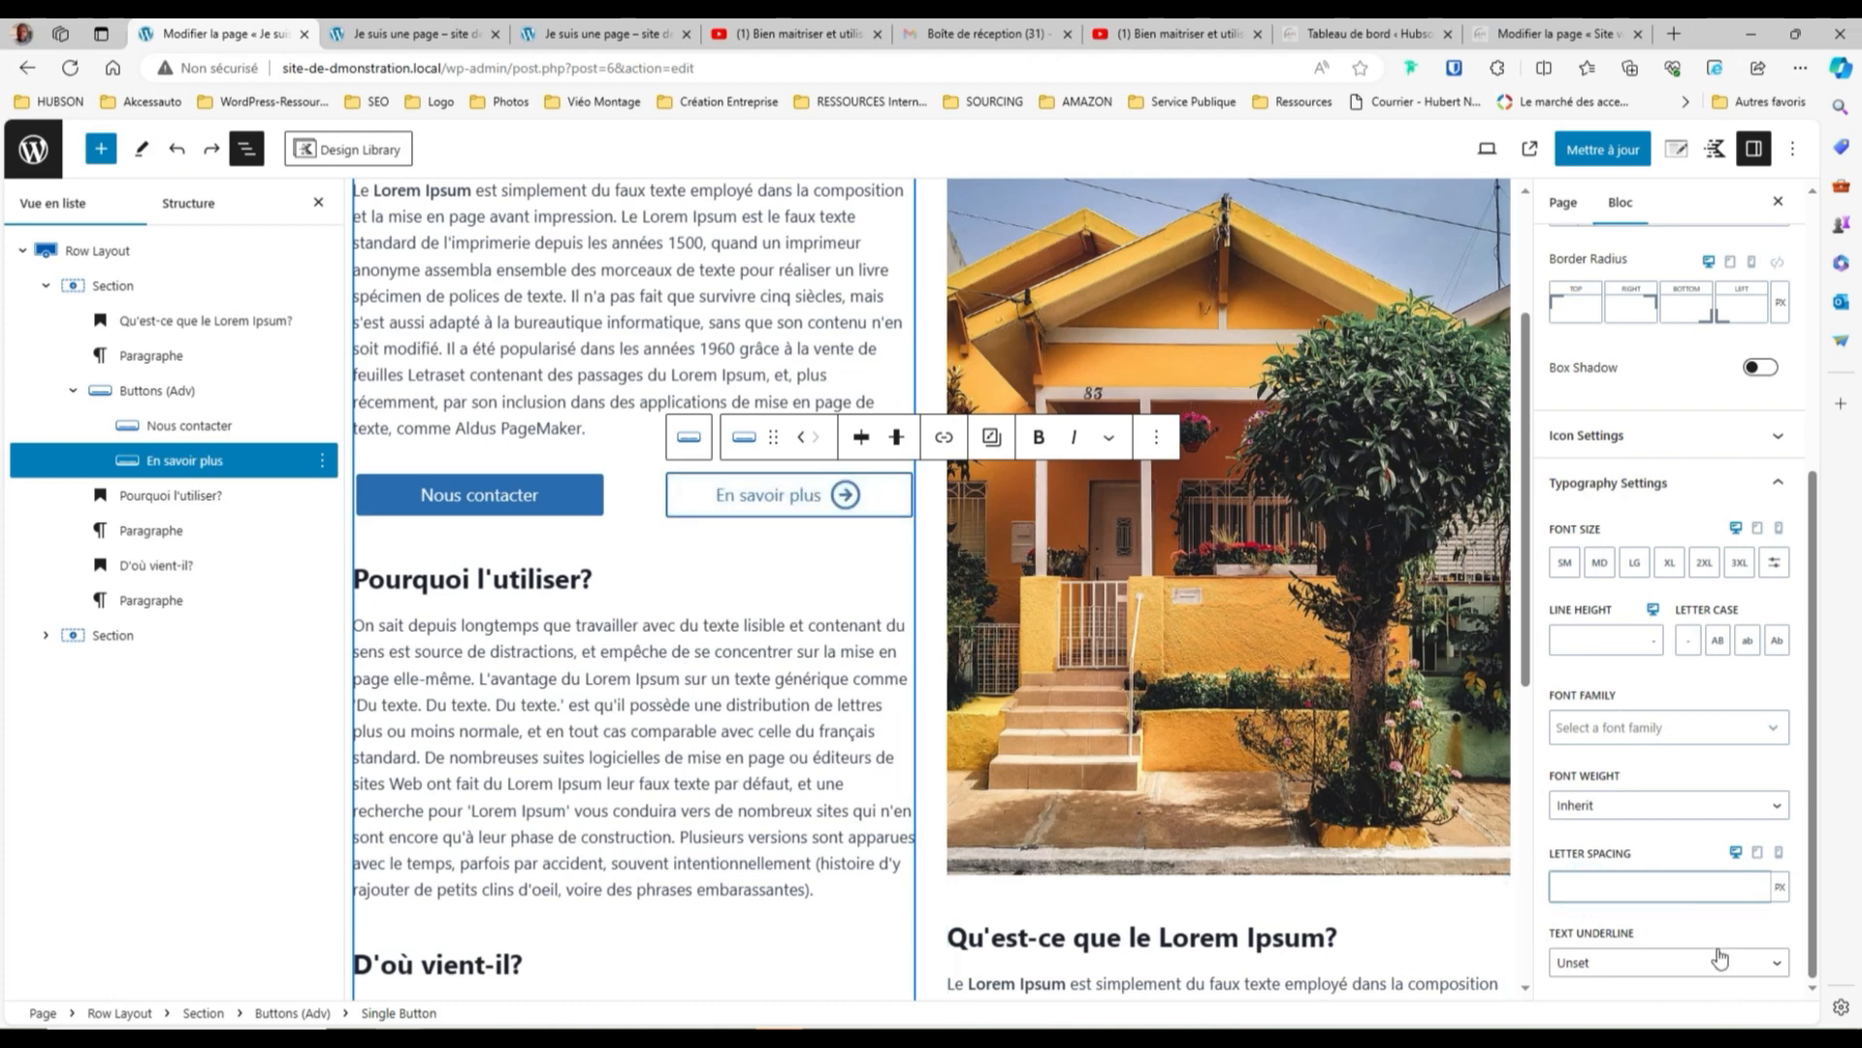
text(5)
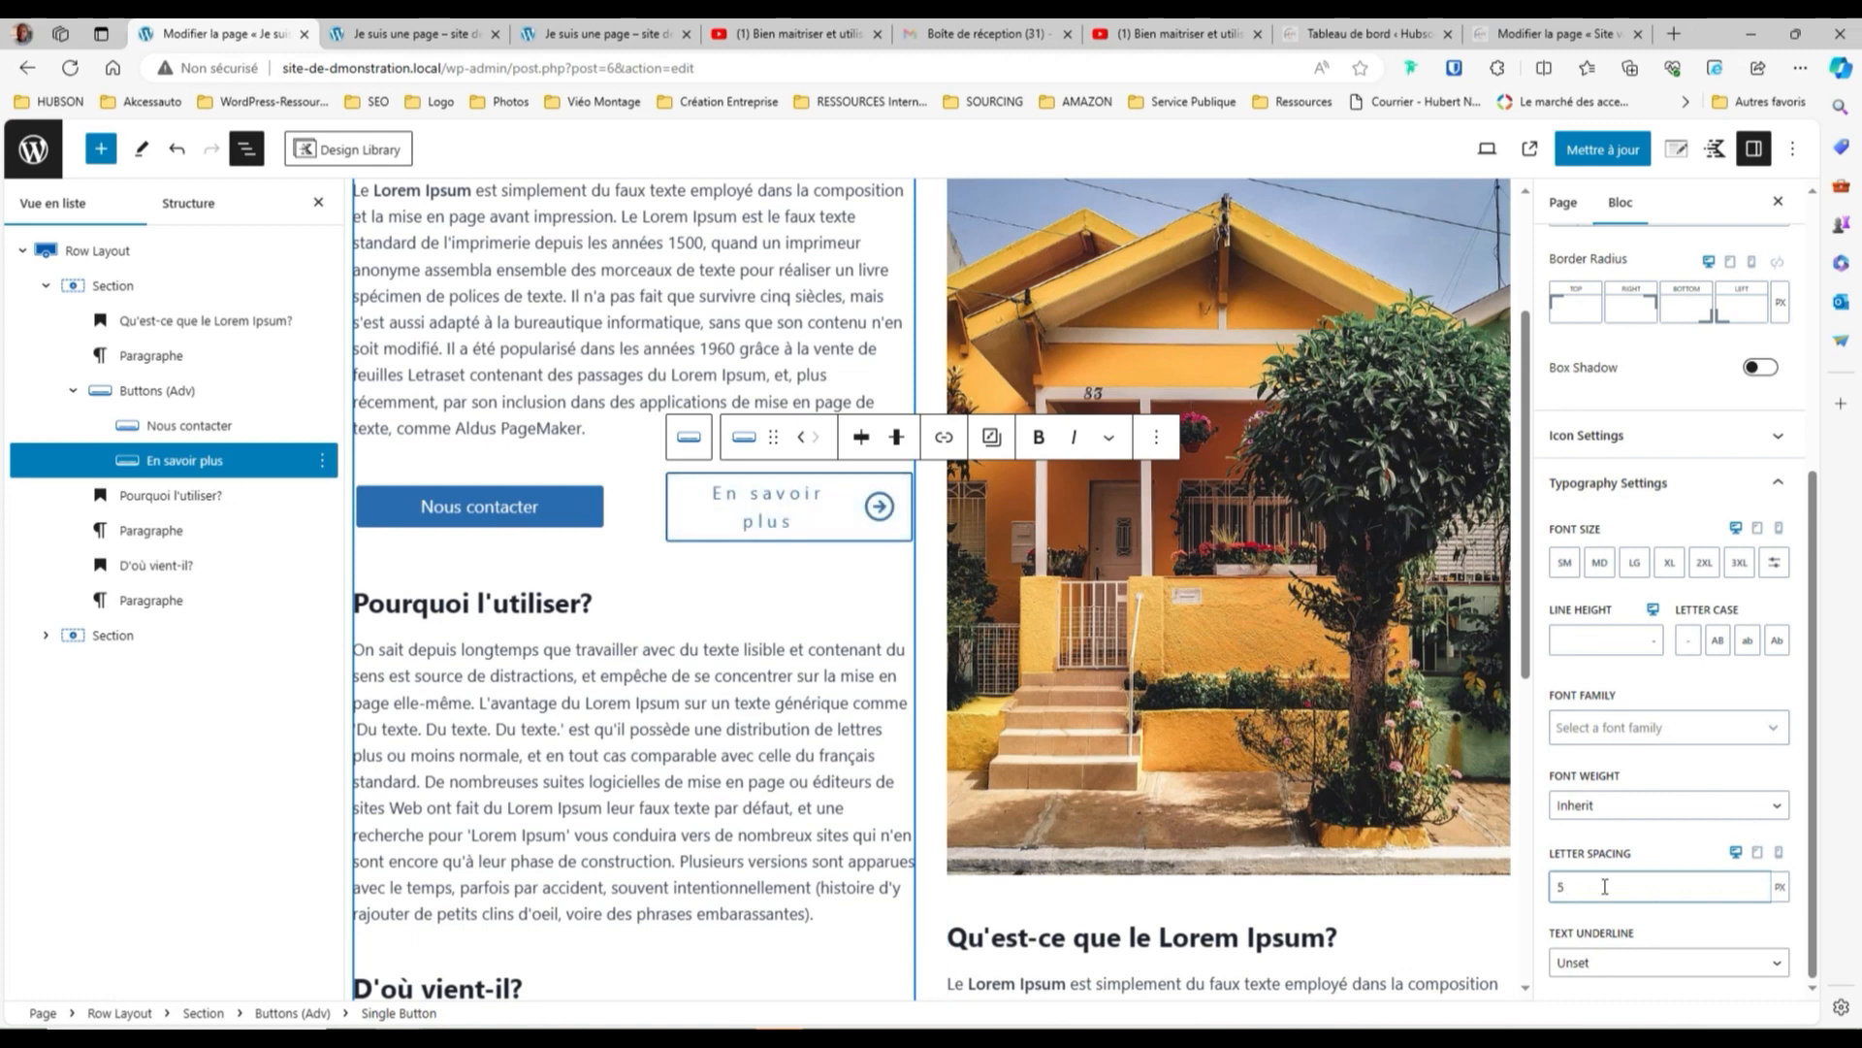
key(BackSpace)
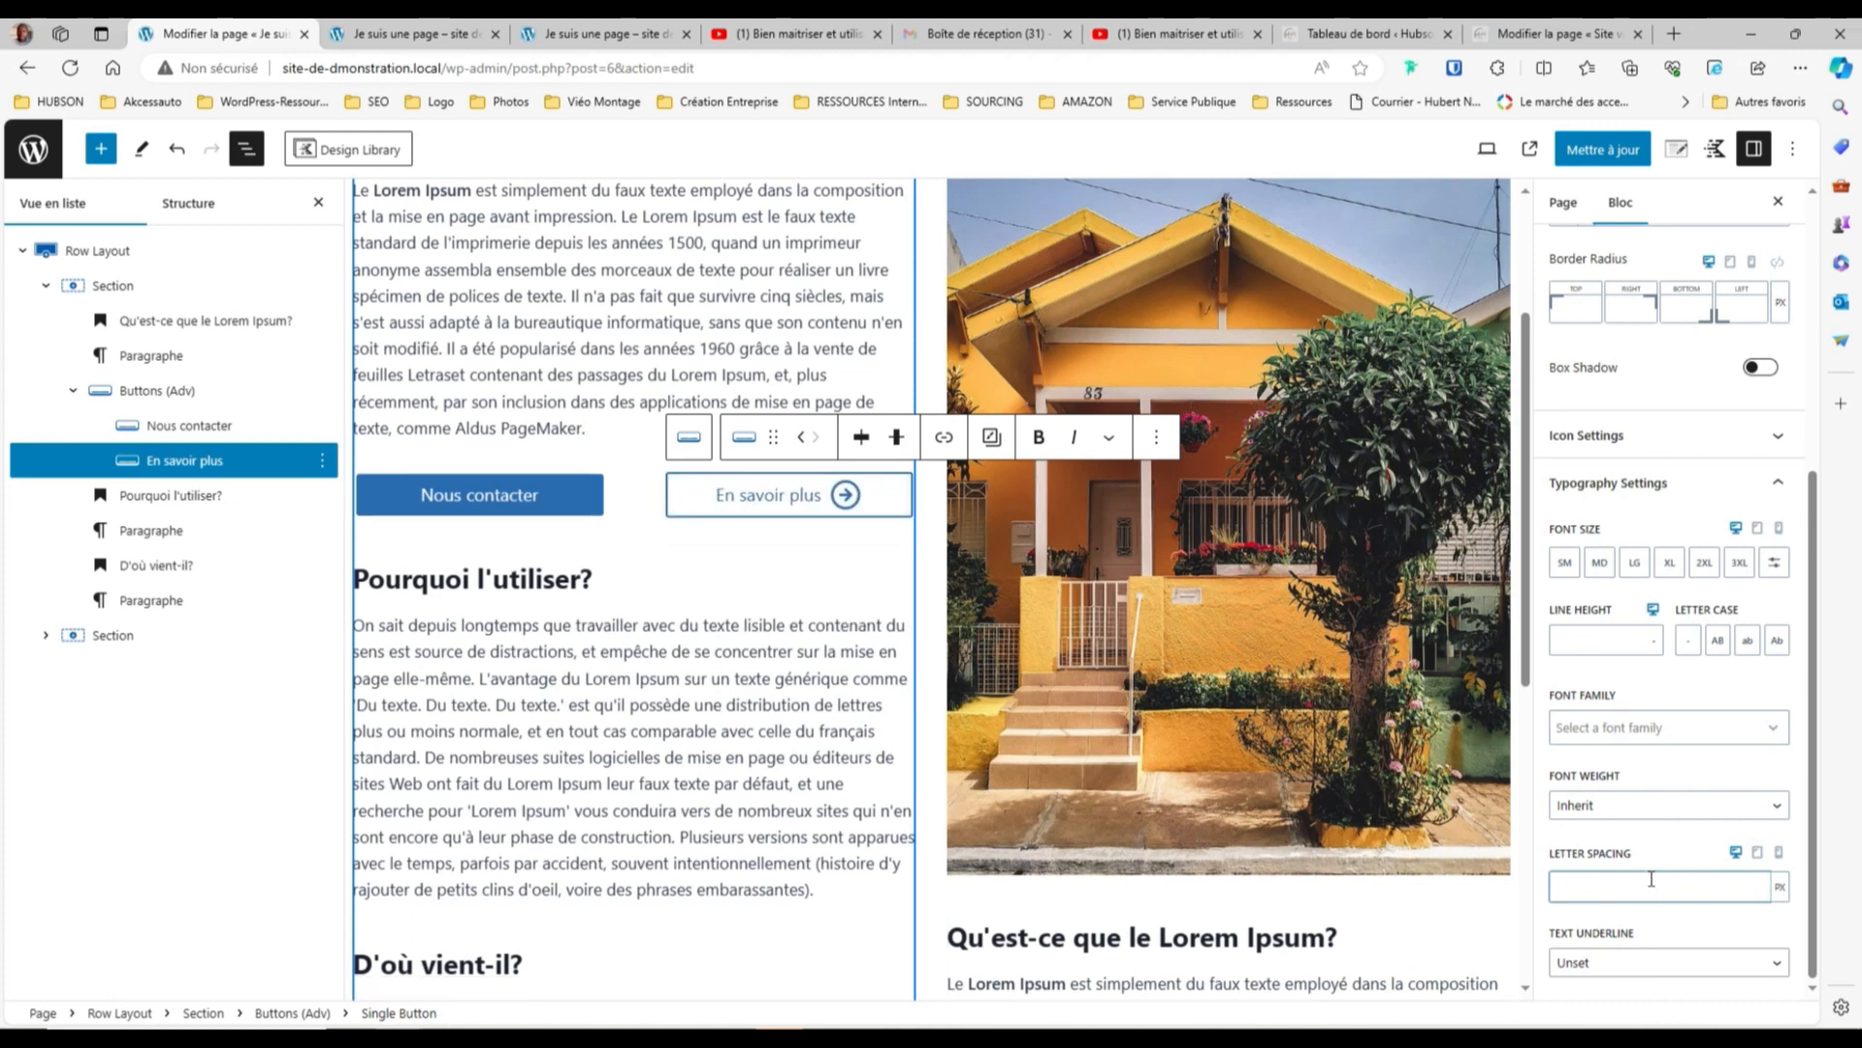
Try the Underline option for the "En savoir plus" button's text underline setting and restore Unset
click(1777, 962)
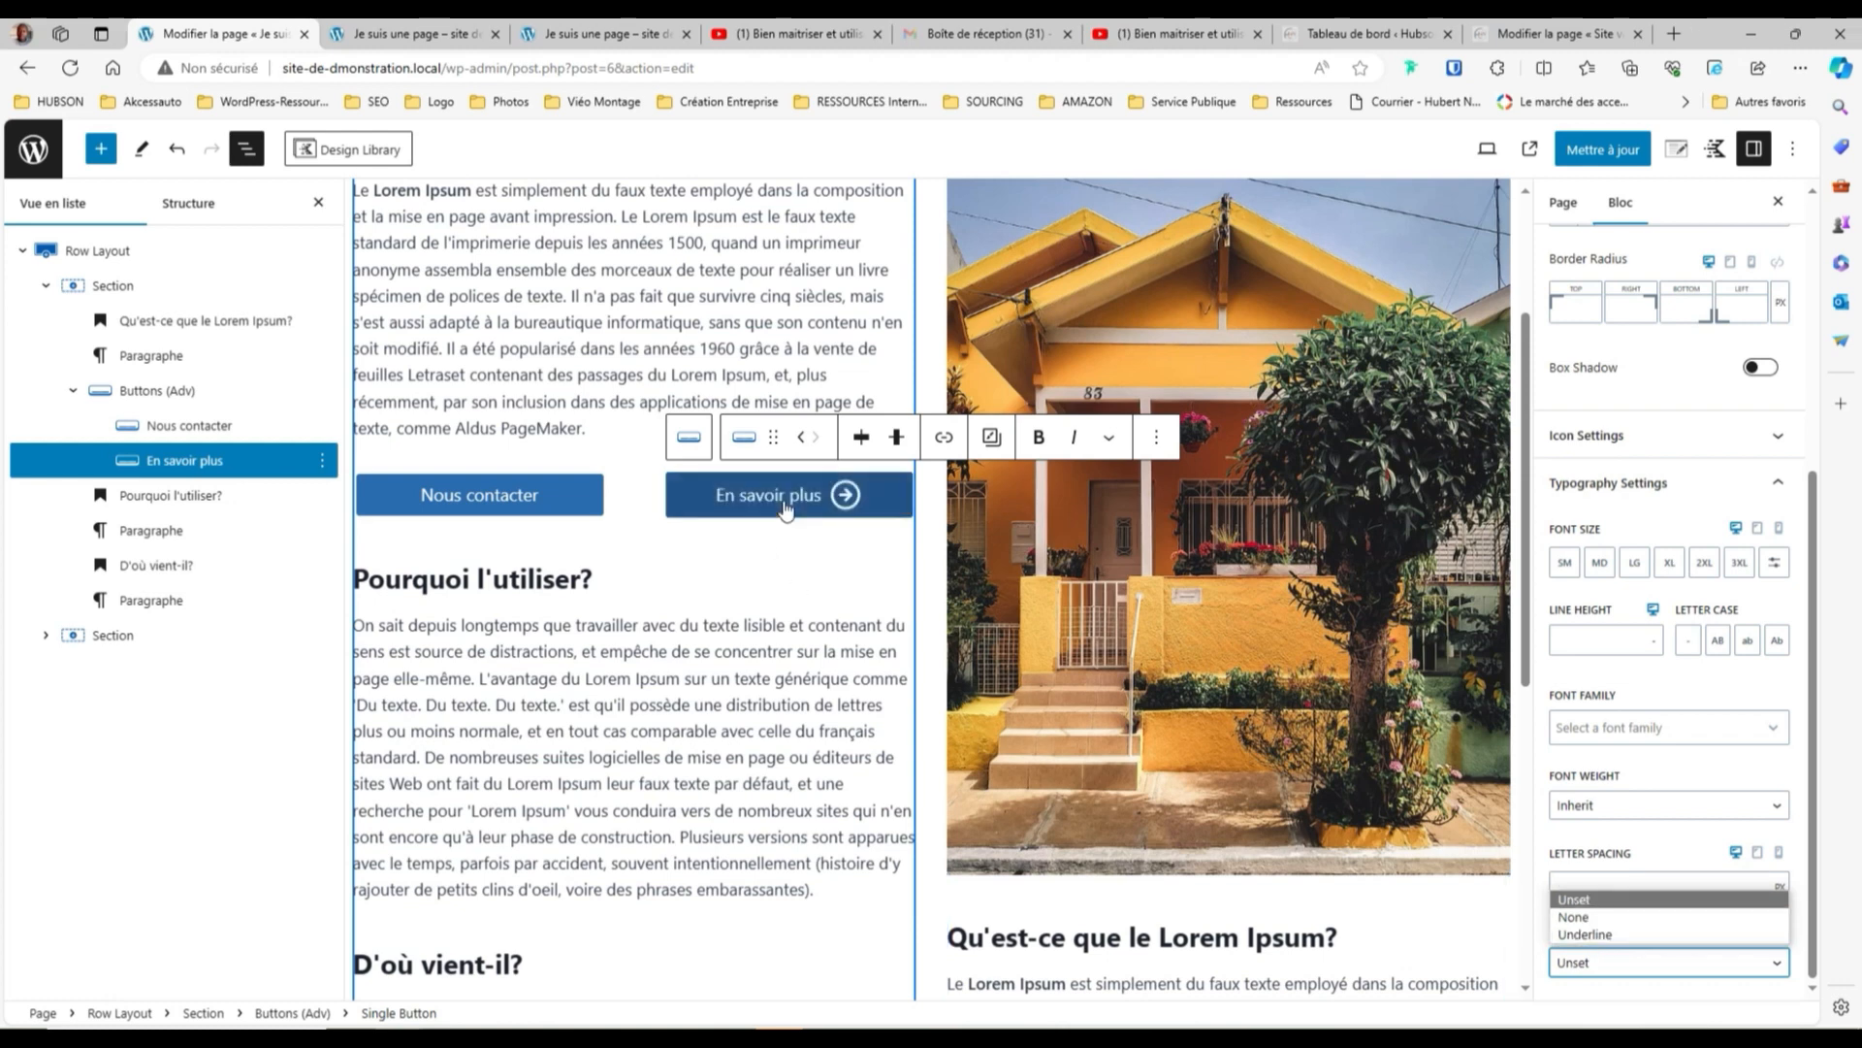
click(1614, 936)
click(1777, 962)
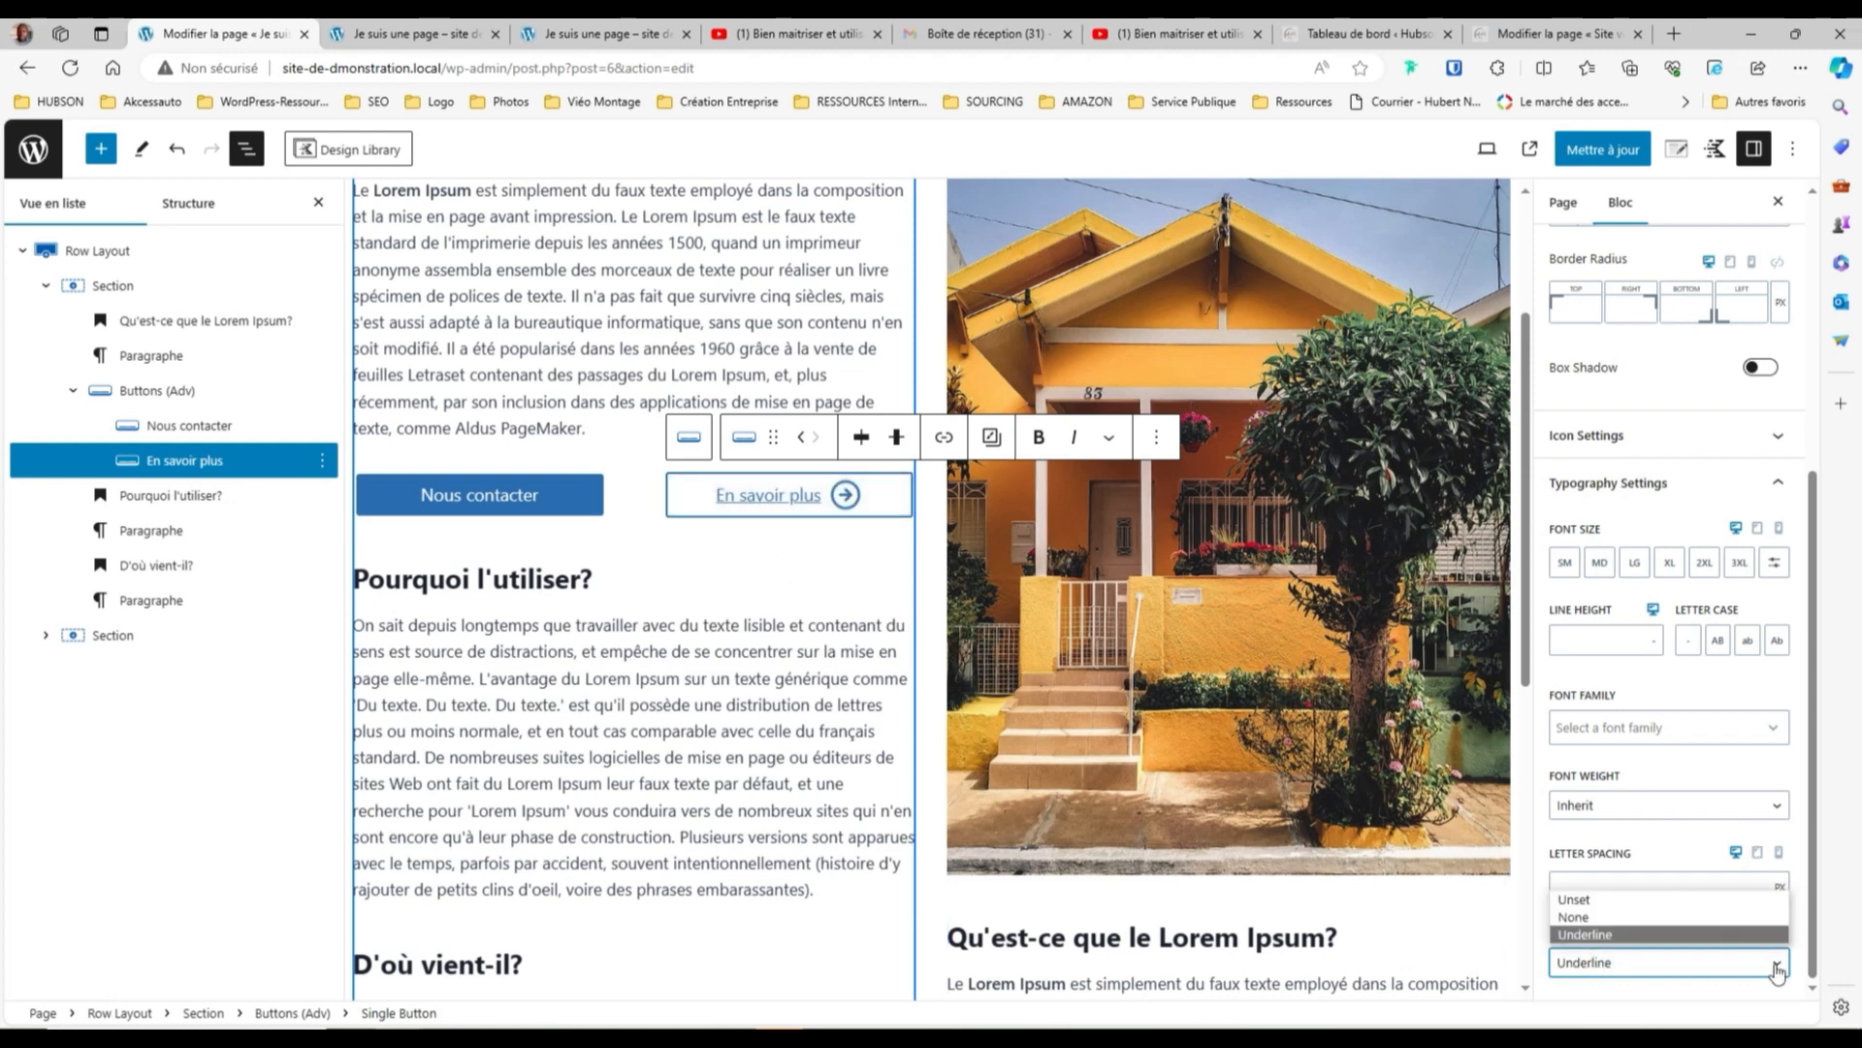
click(1610, 899)
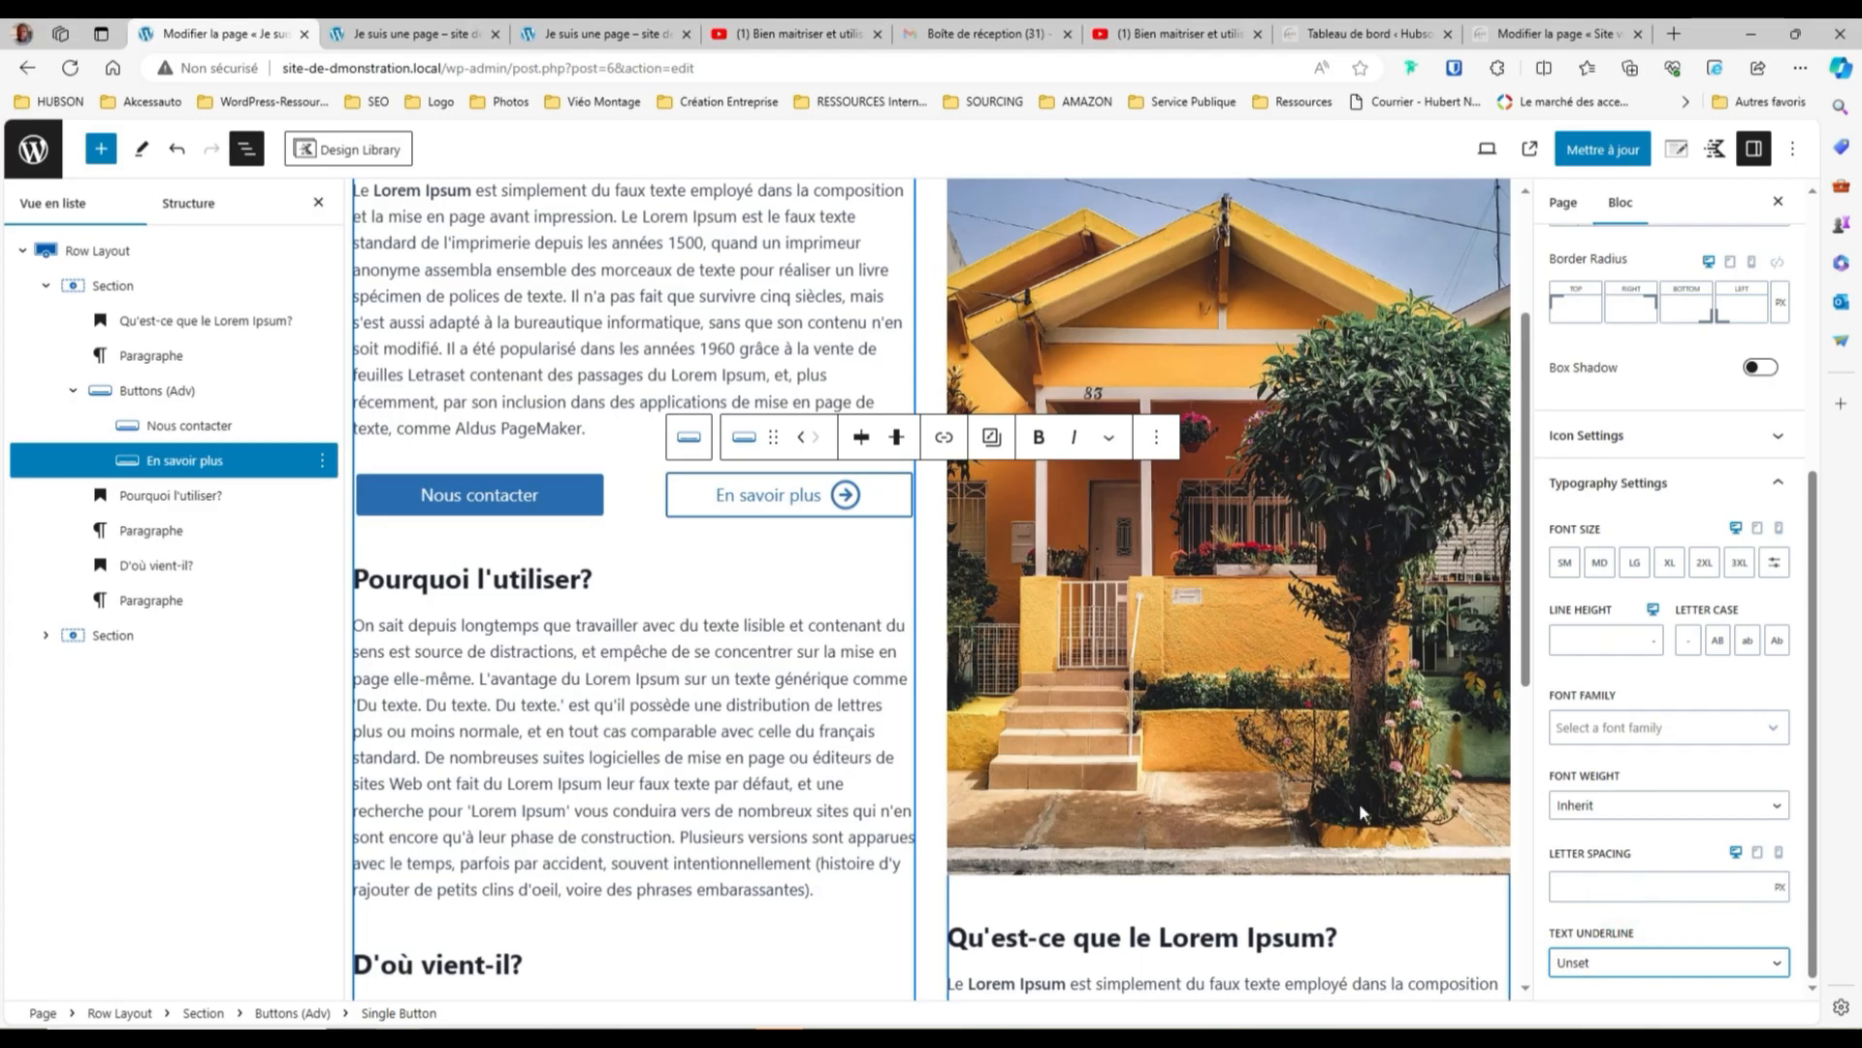
Examine the "En savoir plus" button's advanced settings: padding, margin, aria label, block defaults, HTML anchor and additional CSS classes
scroll(1691, 351, up, 5)
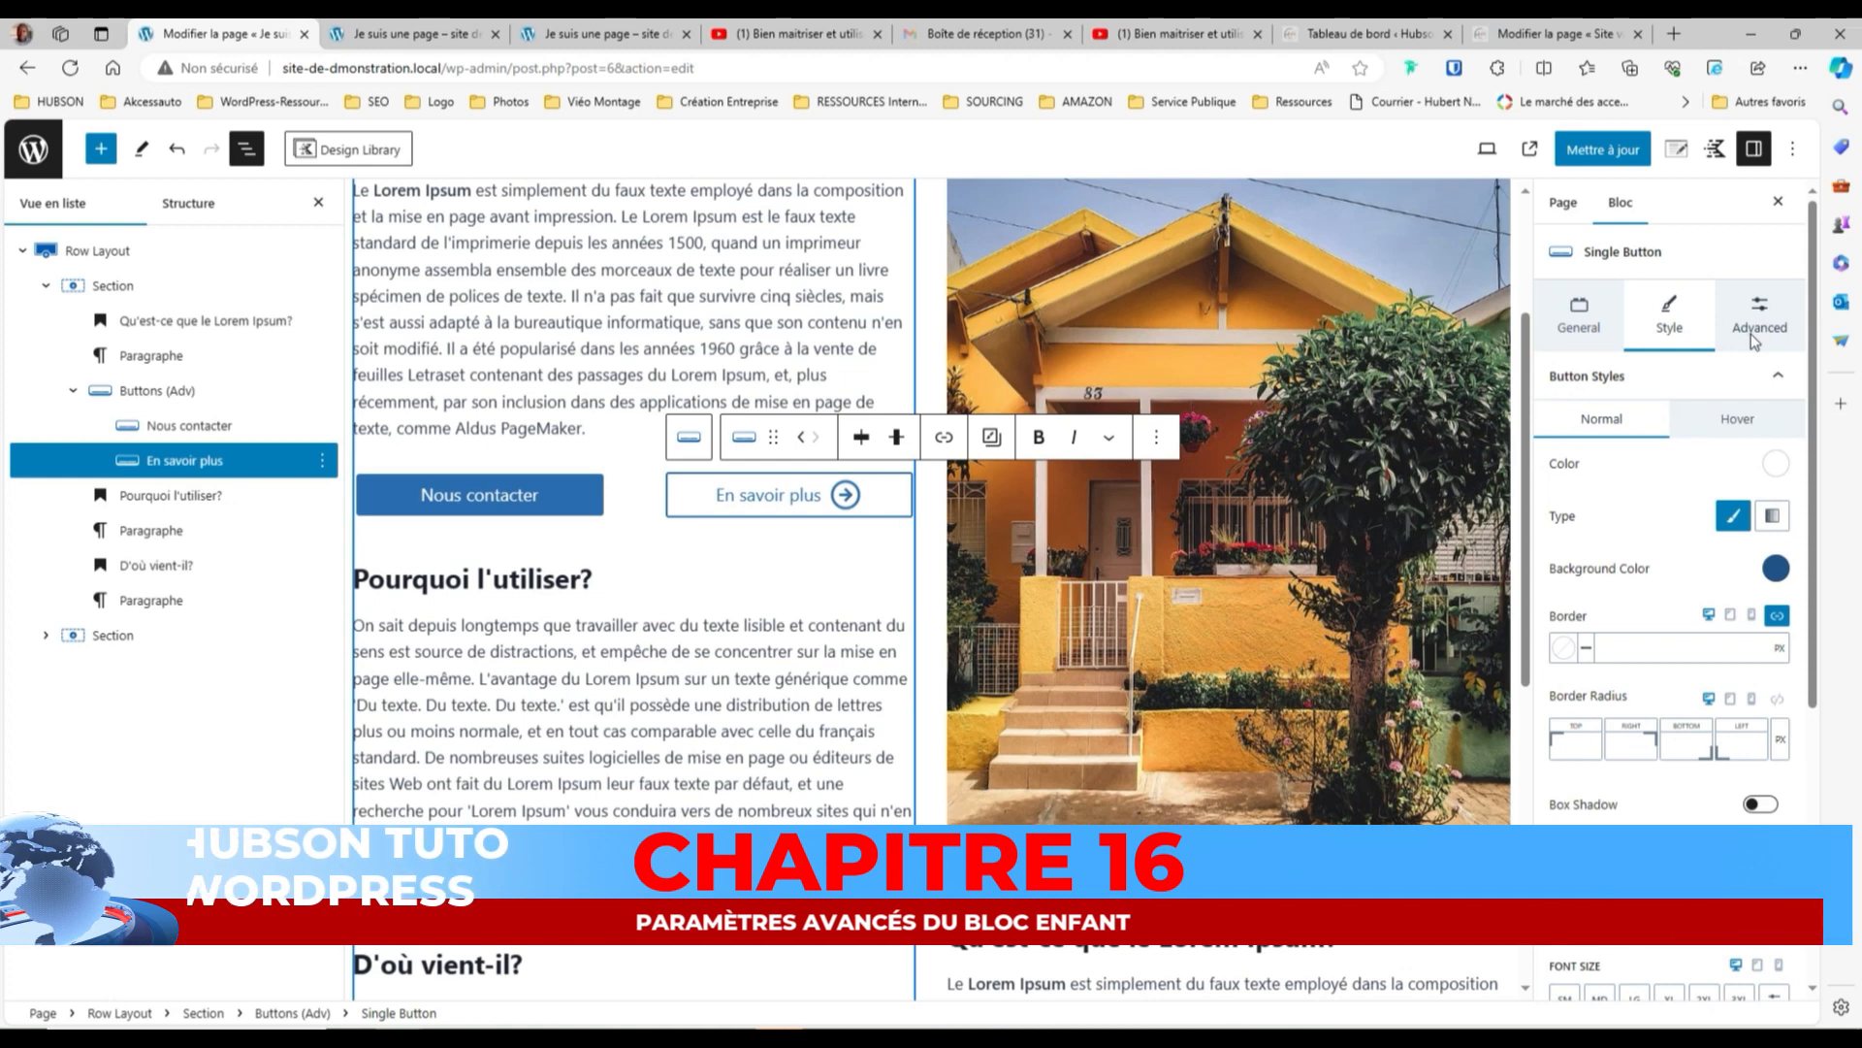
click(1805, 384)
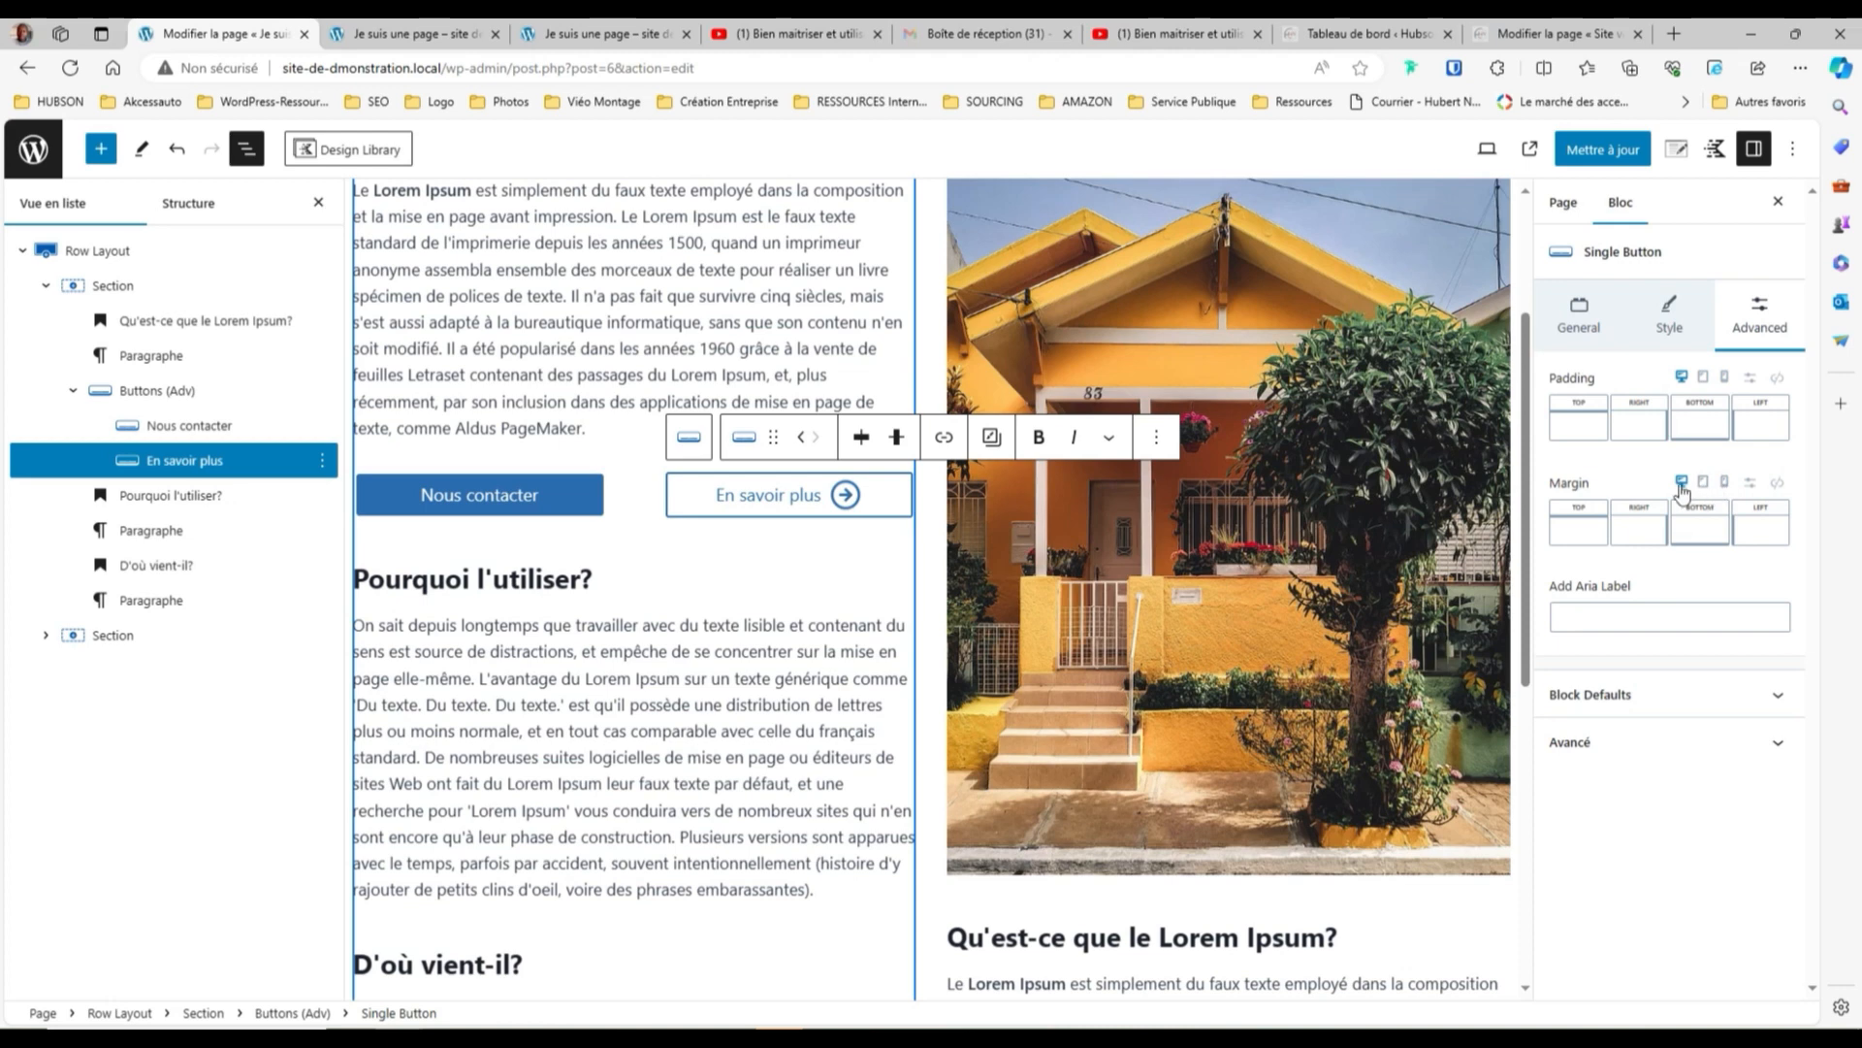
click(1778, 695)
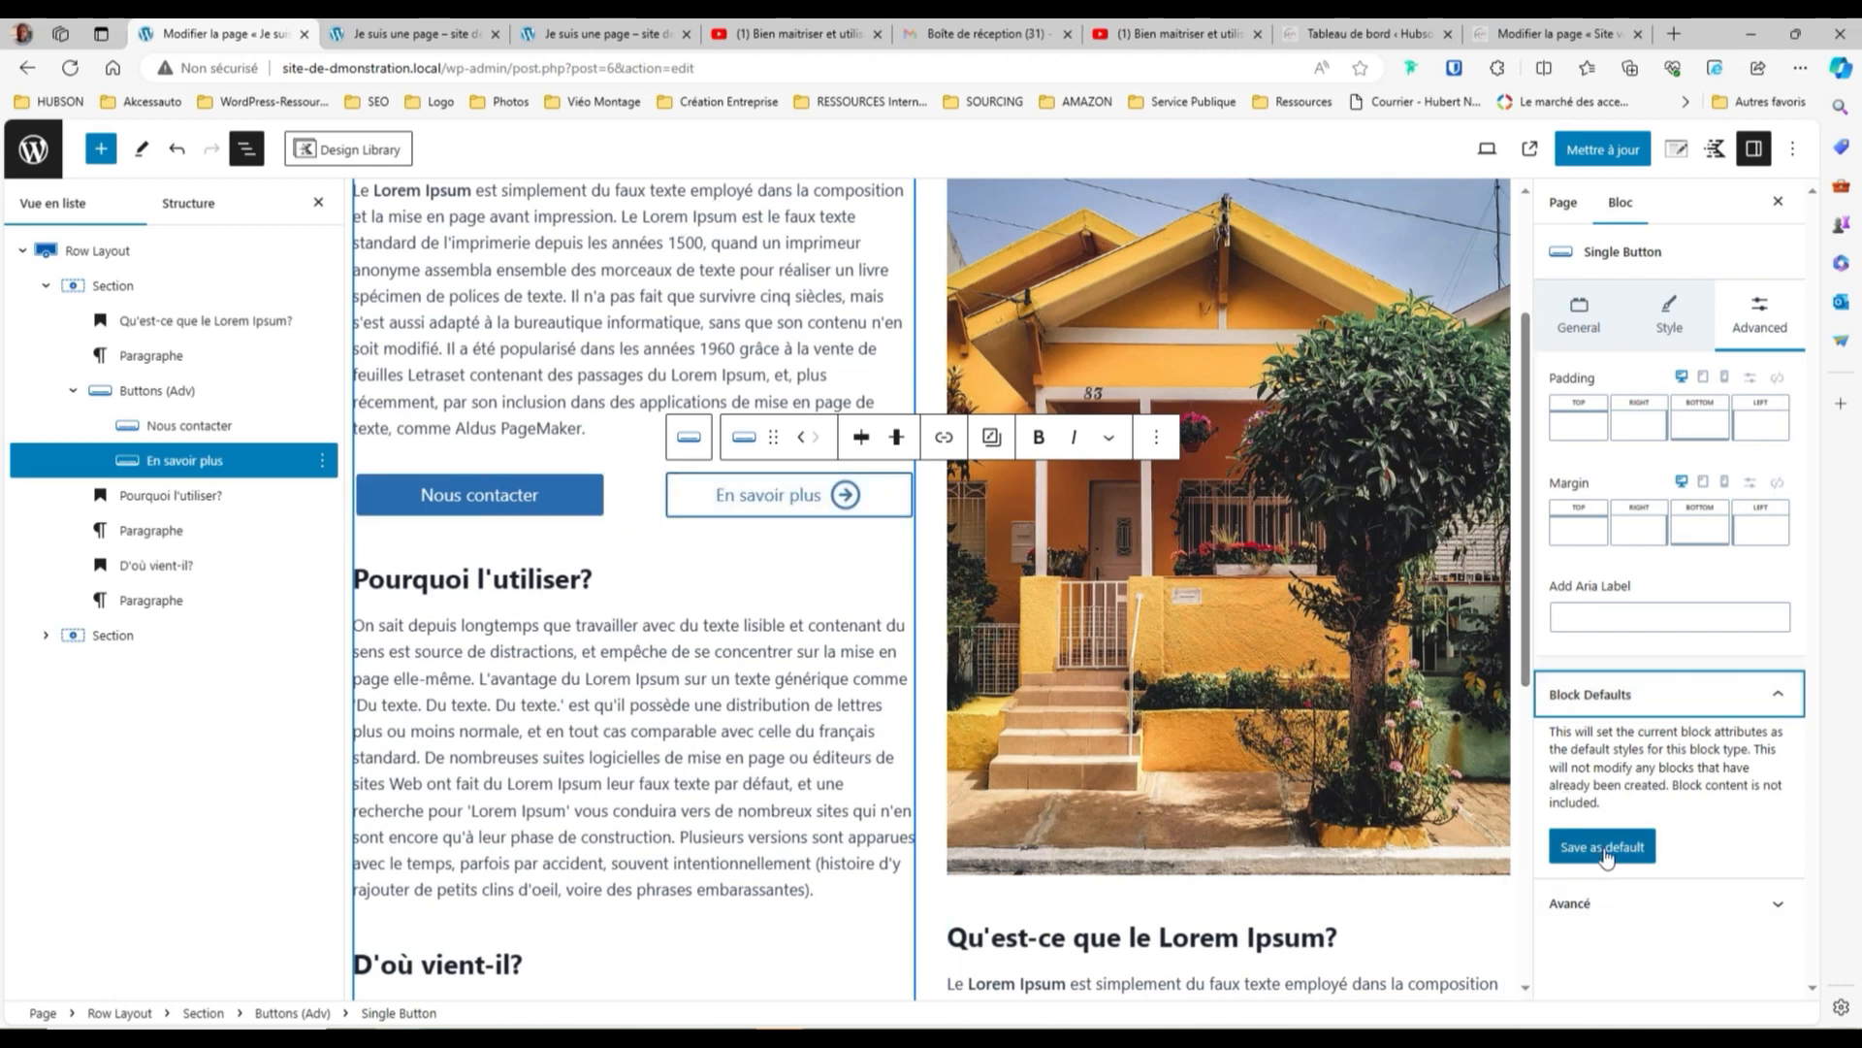
click(1777, 695)
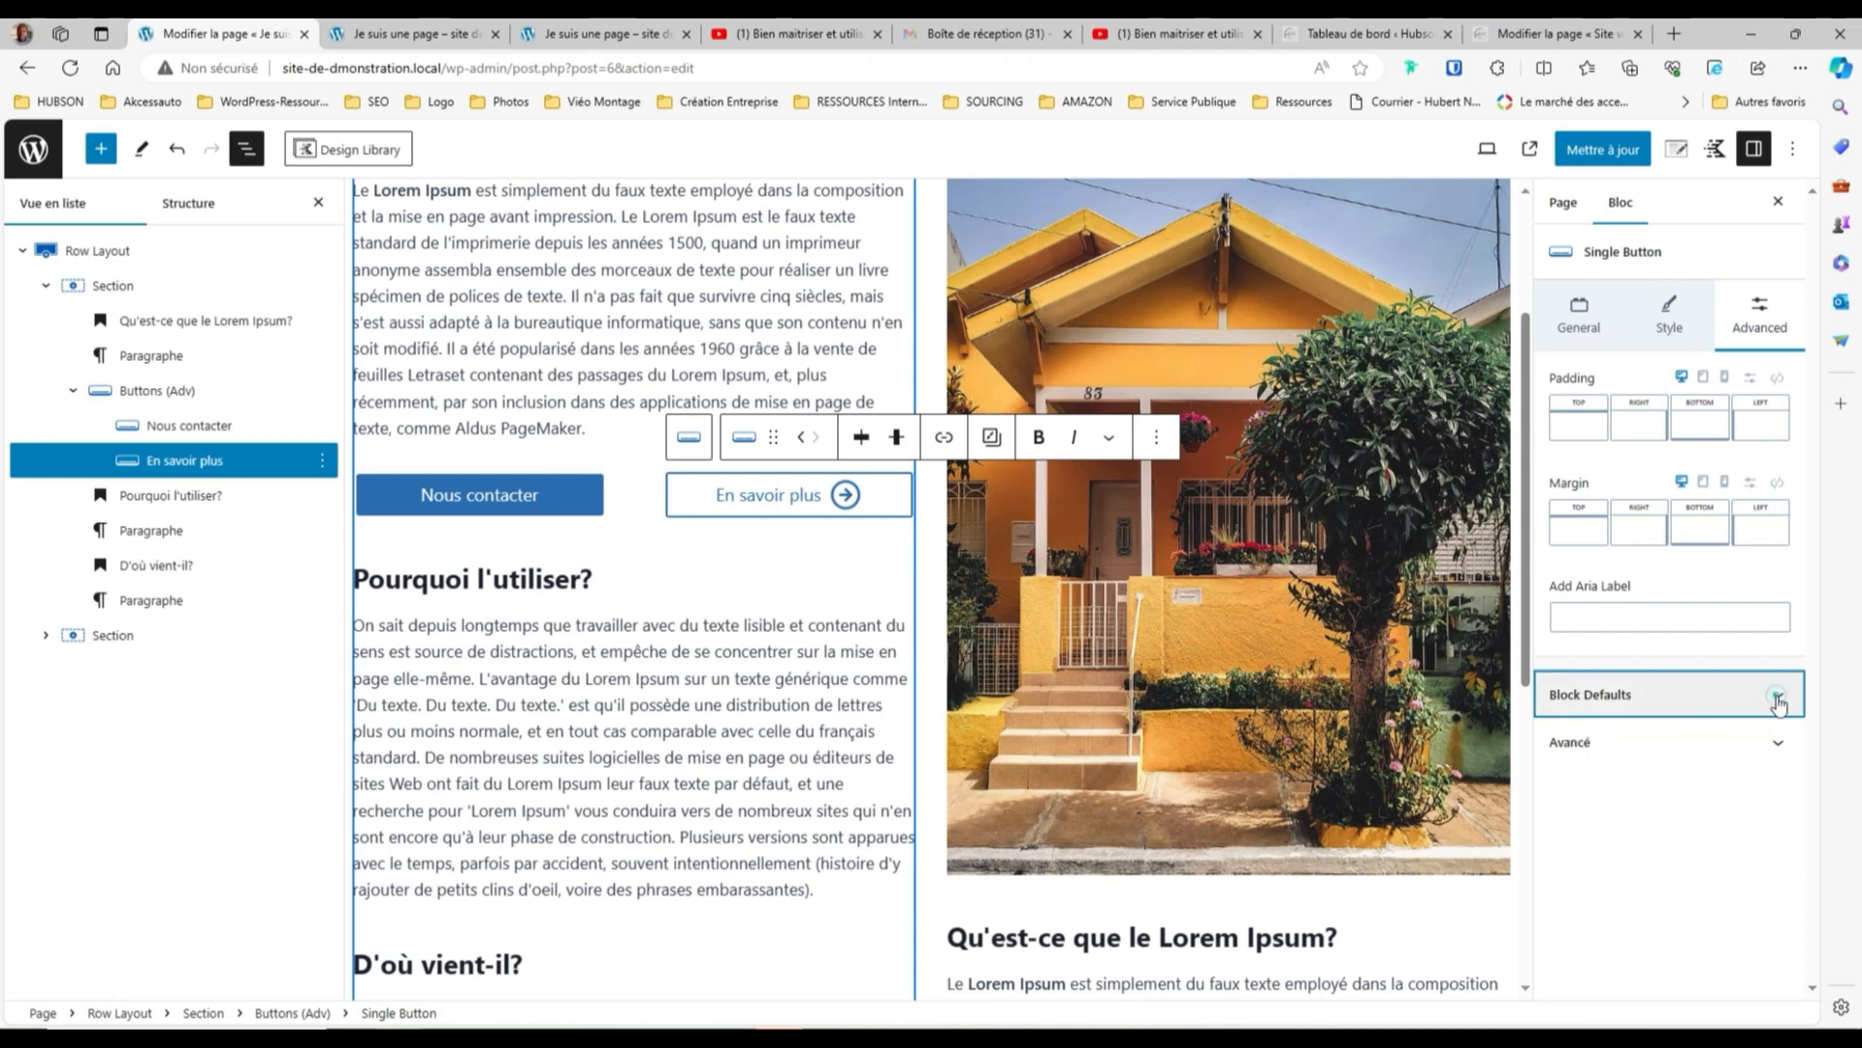
click(1779, 749)
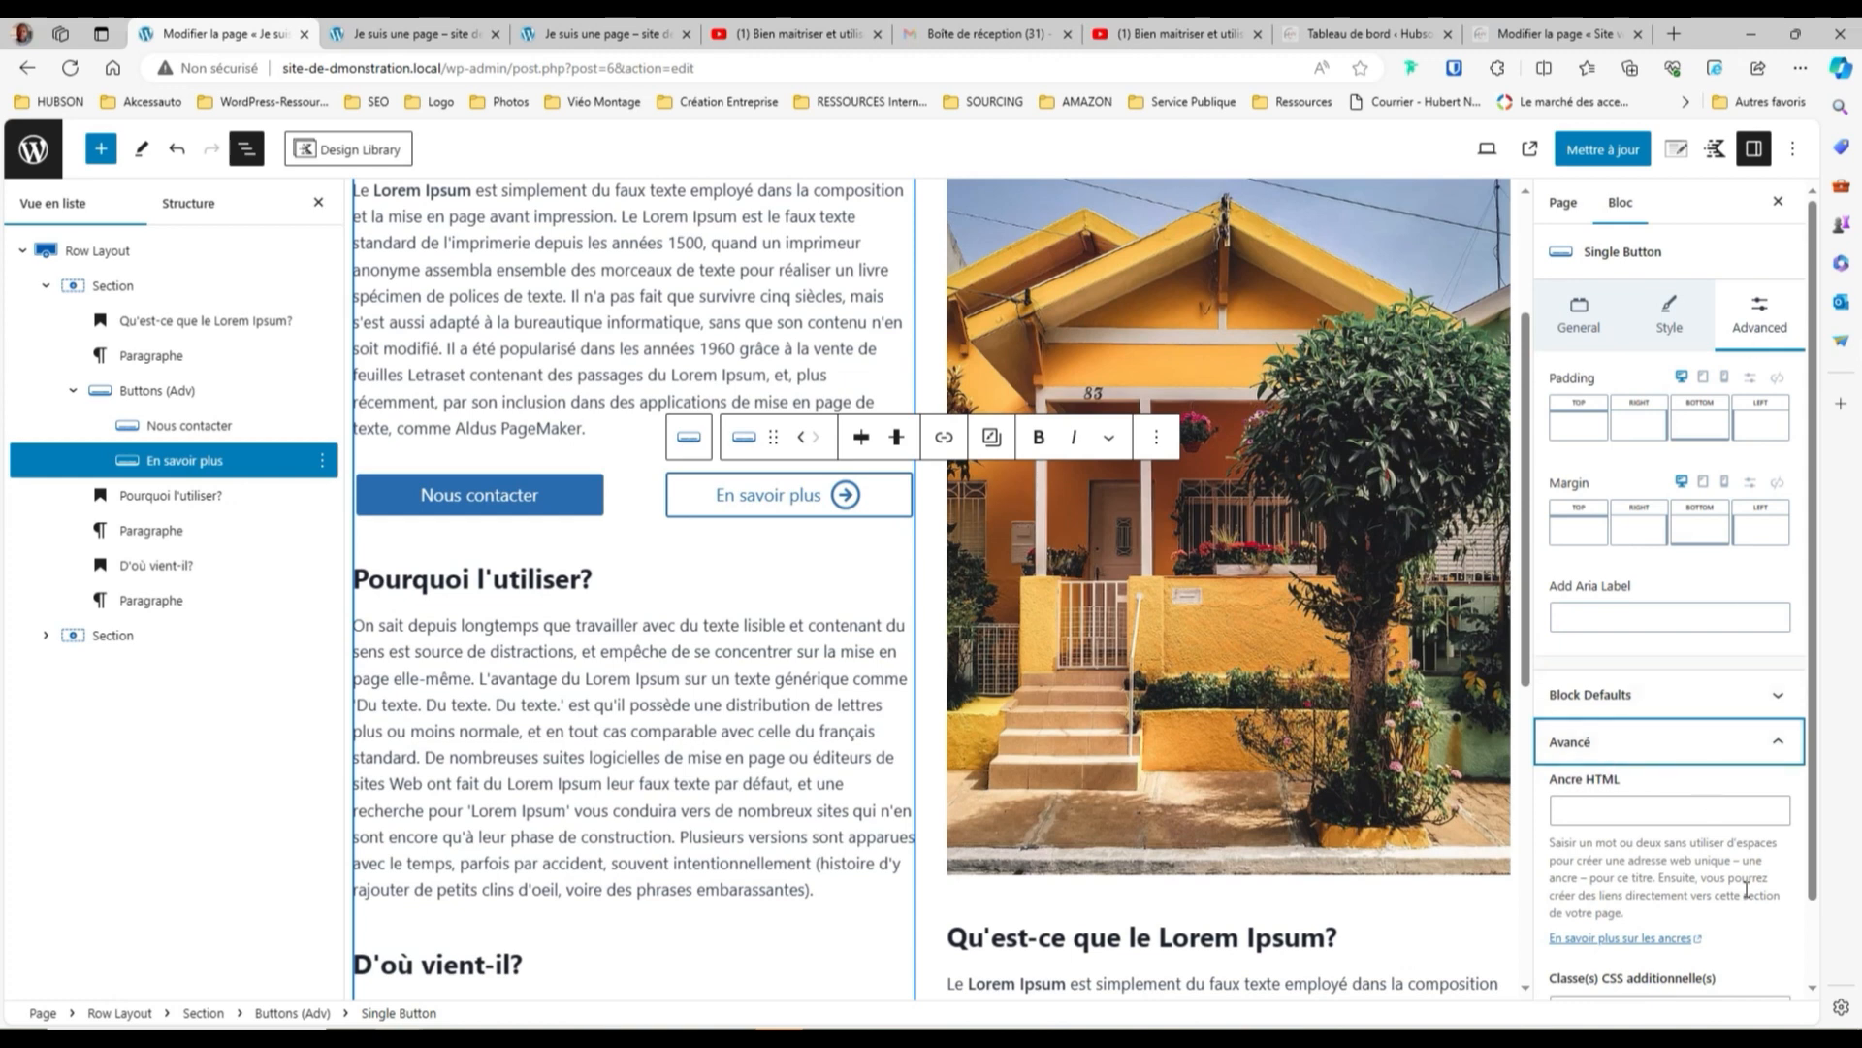
click(1613, 813)
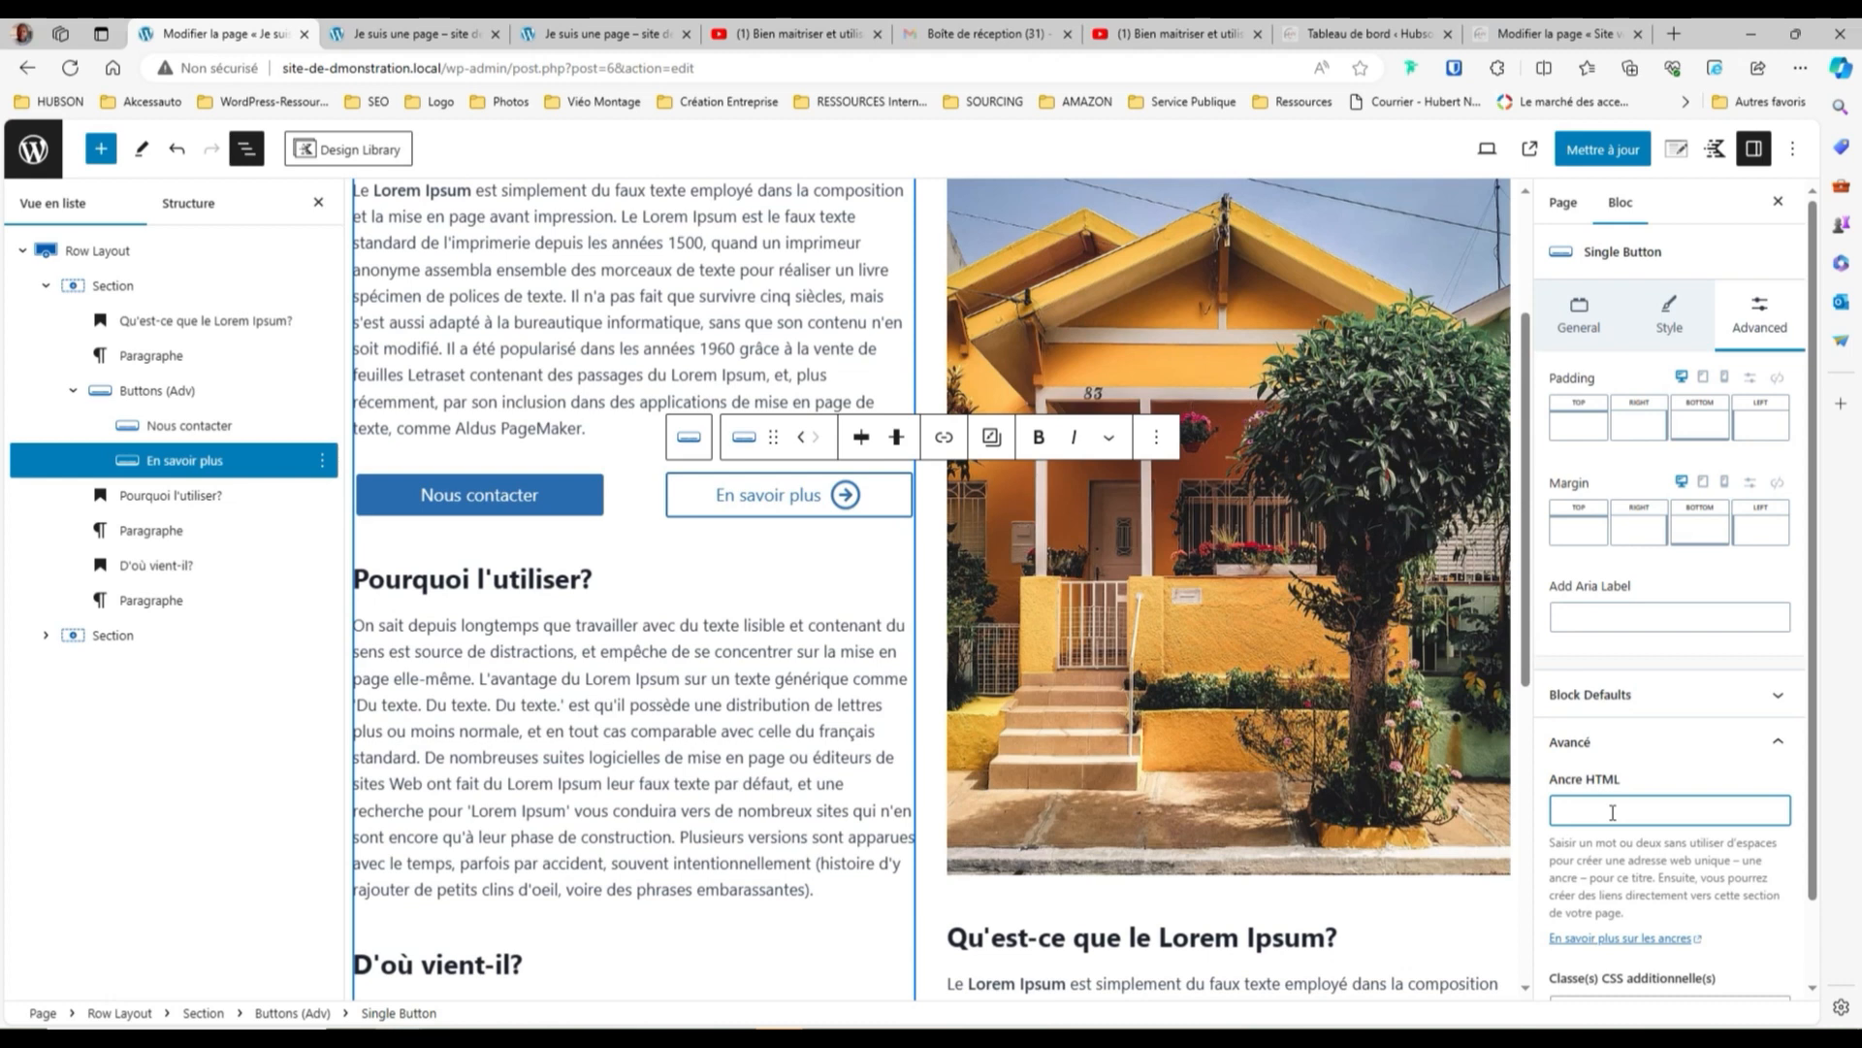
scroll(1613, 813, down, 1)
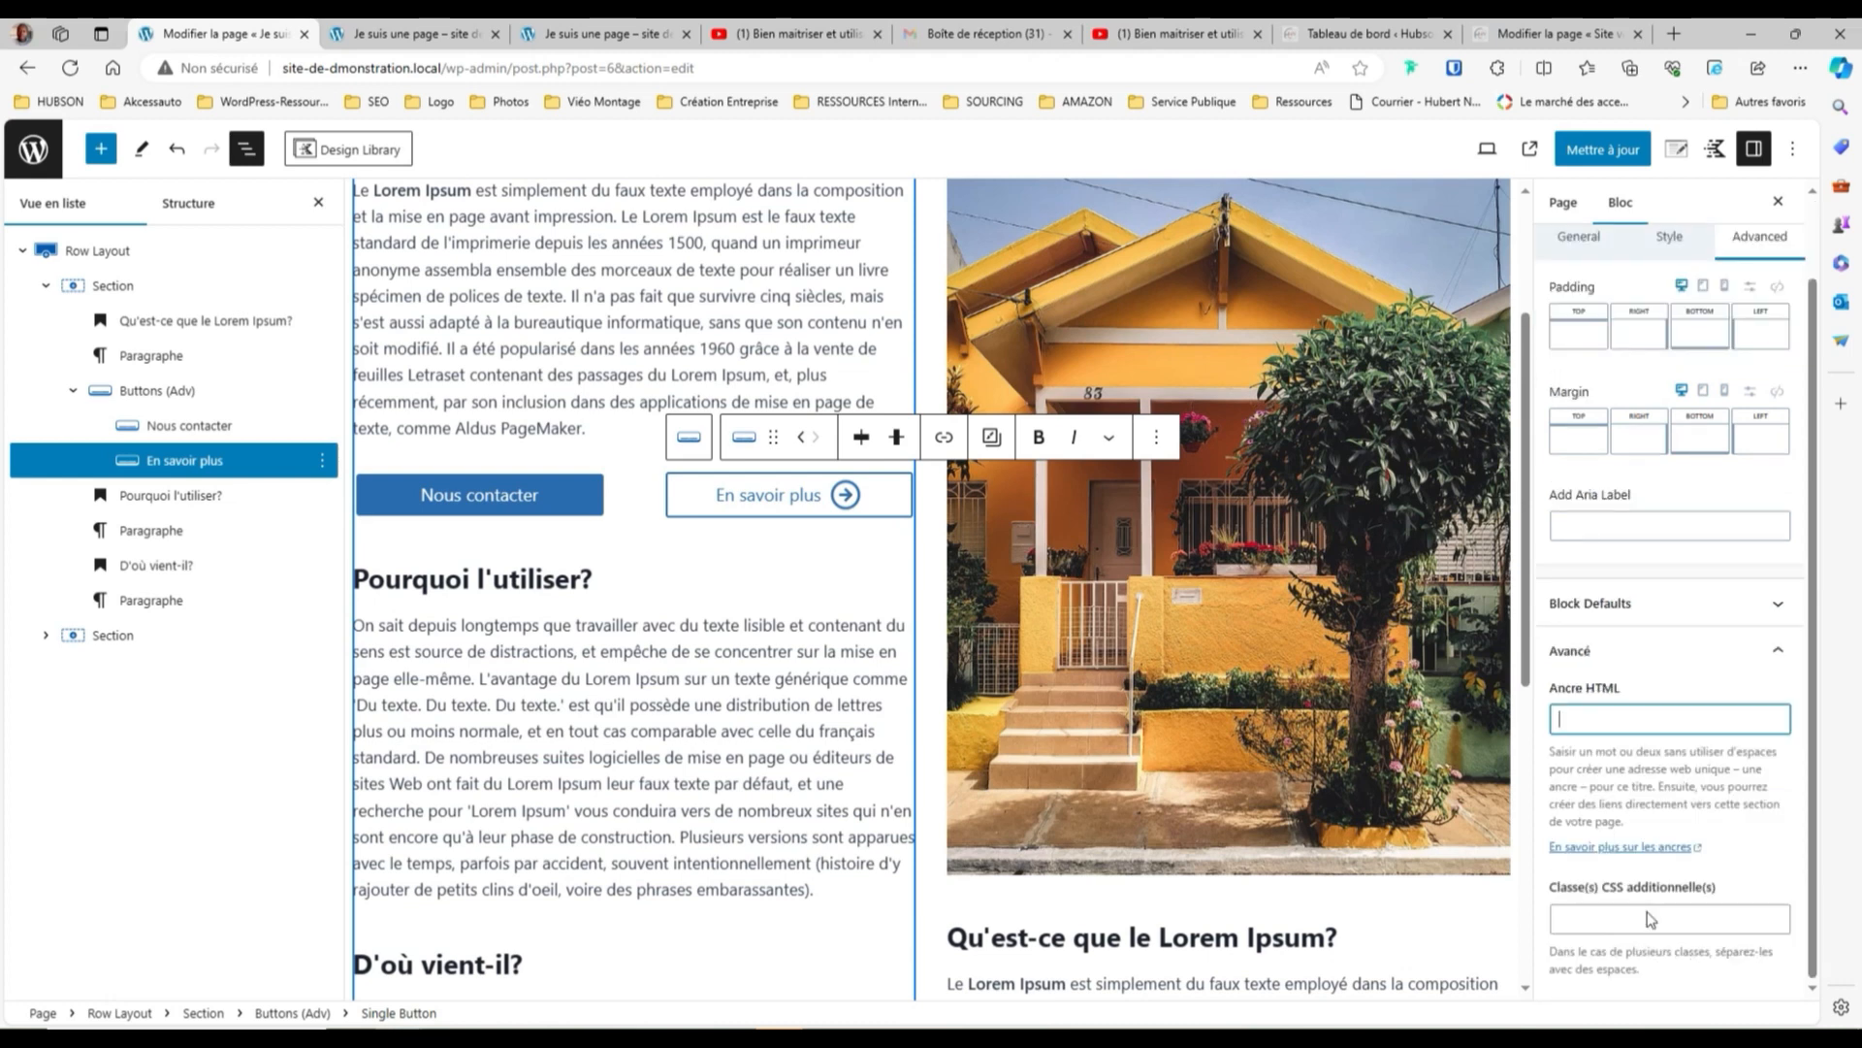
click(1591, 922)
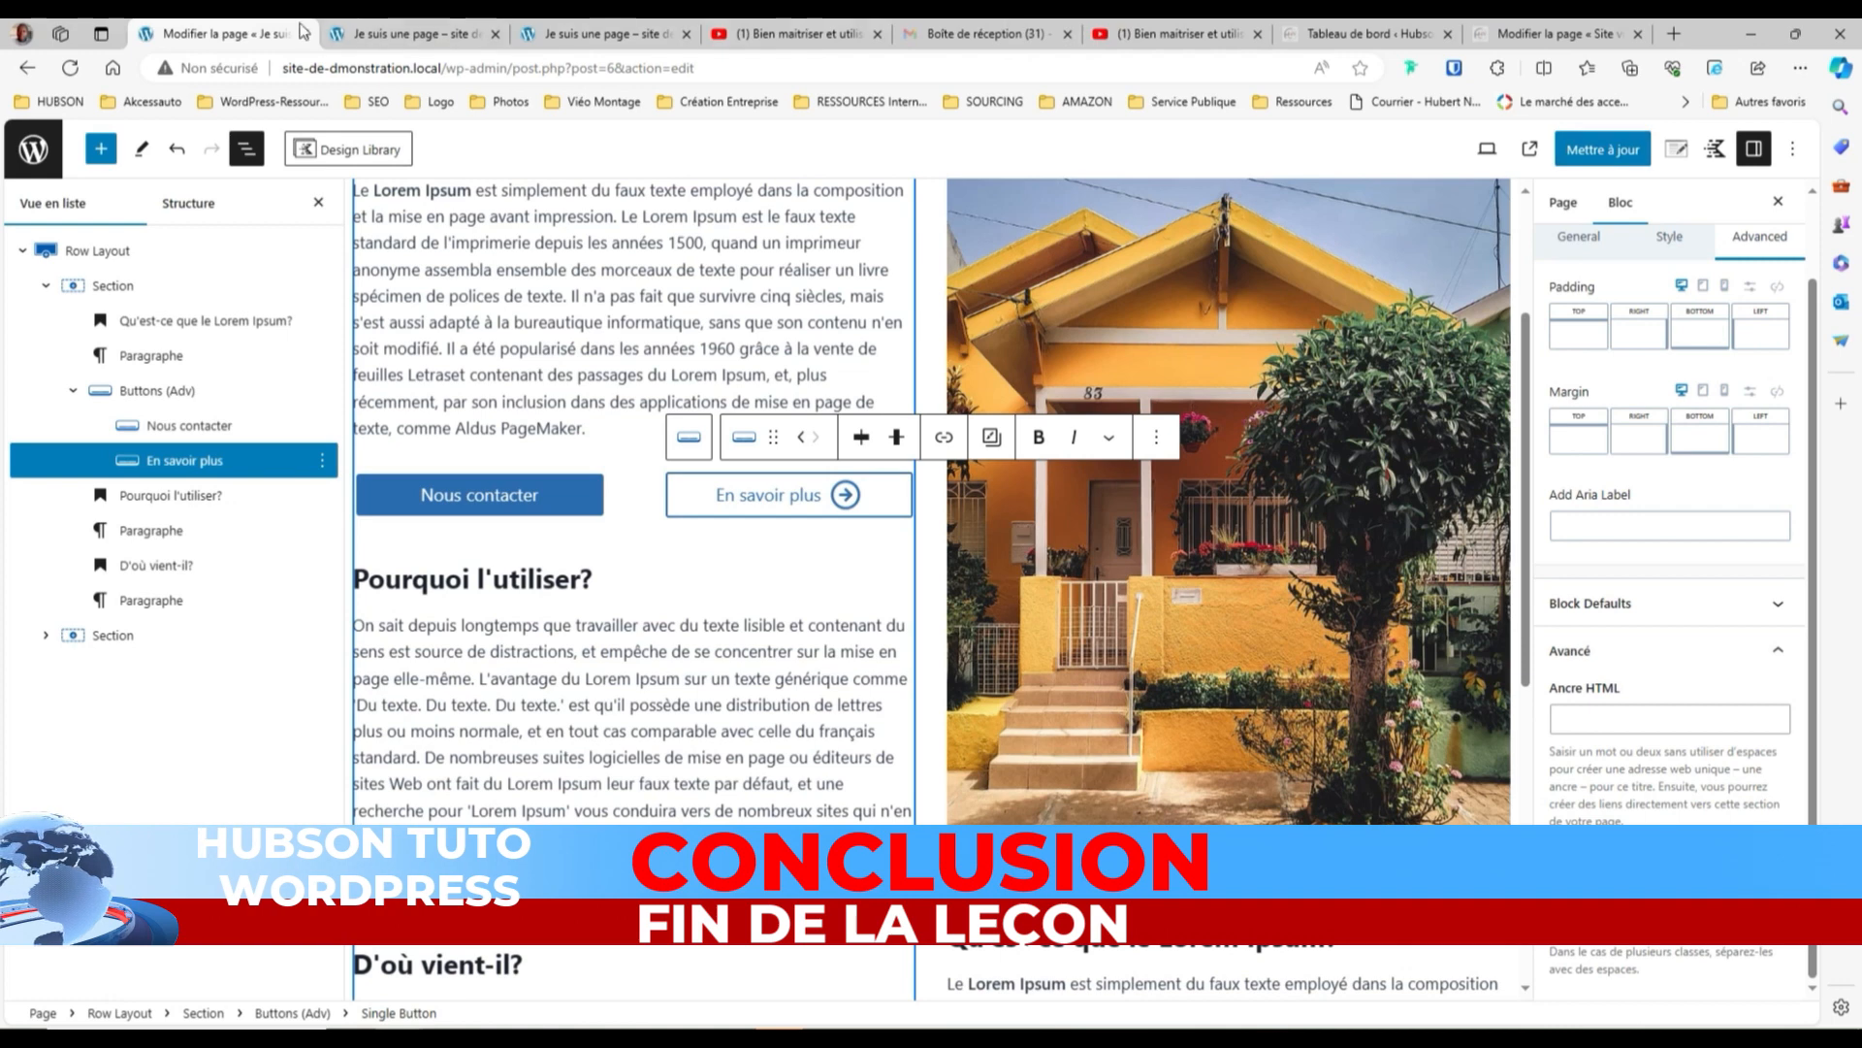
Select the parent Buttons (Adv) block, view both buttons in the page preview and return to the editor
click(371, 41)
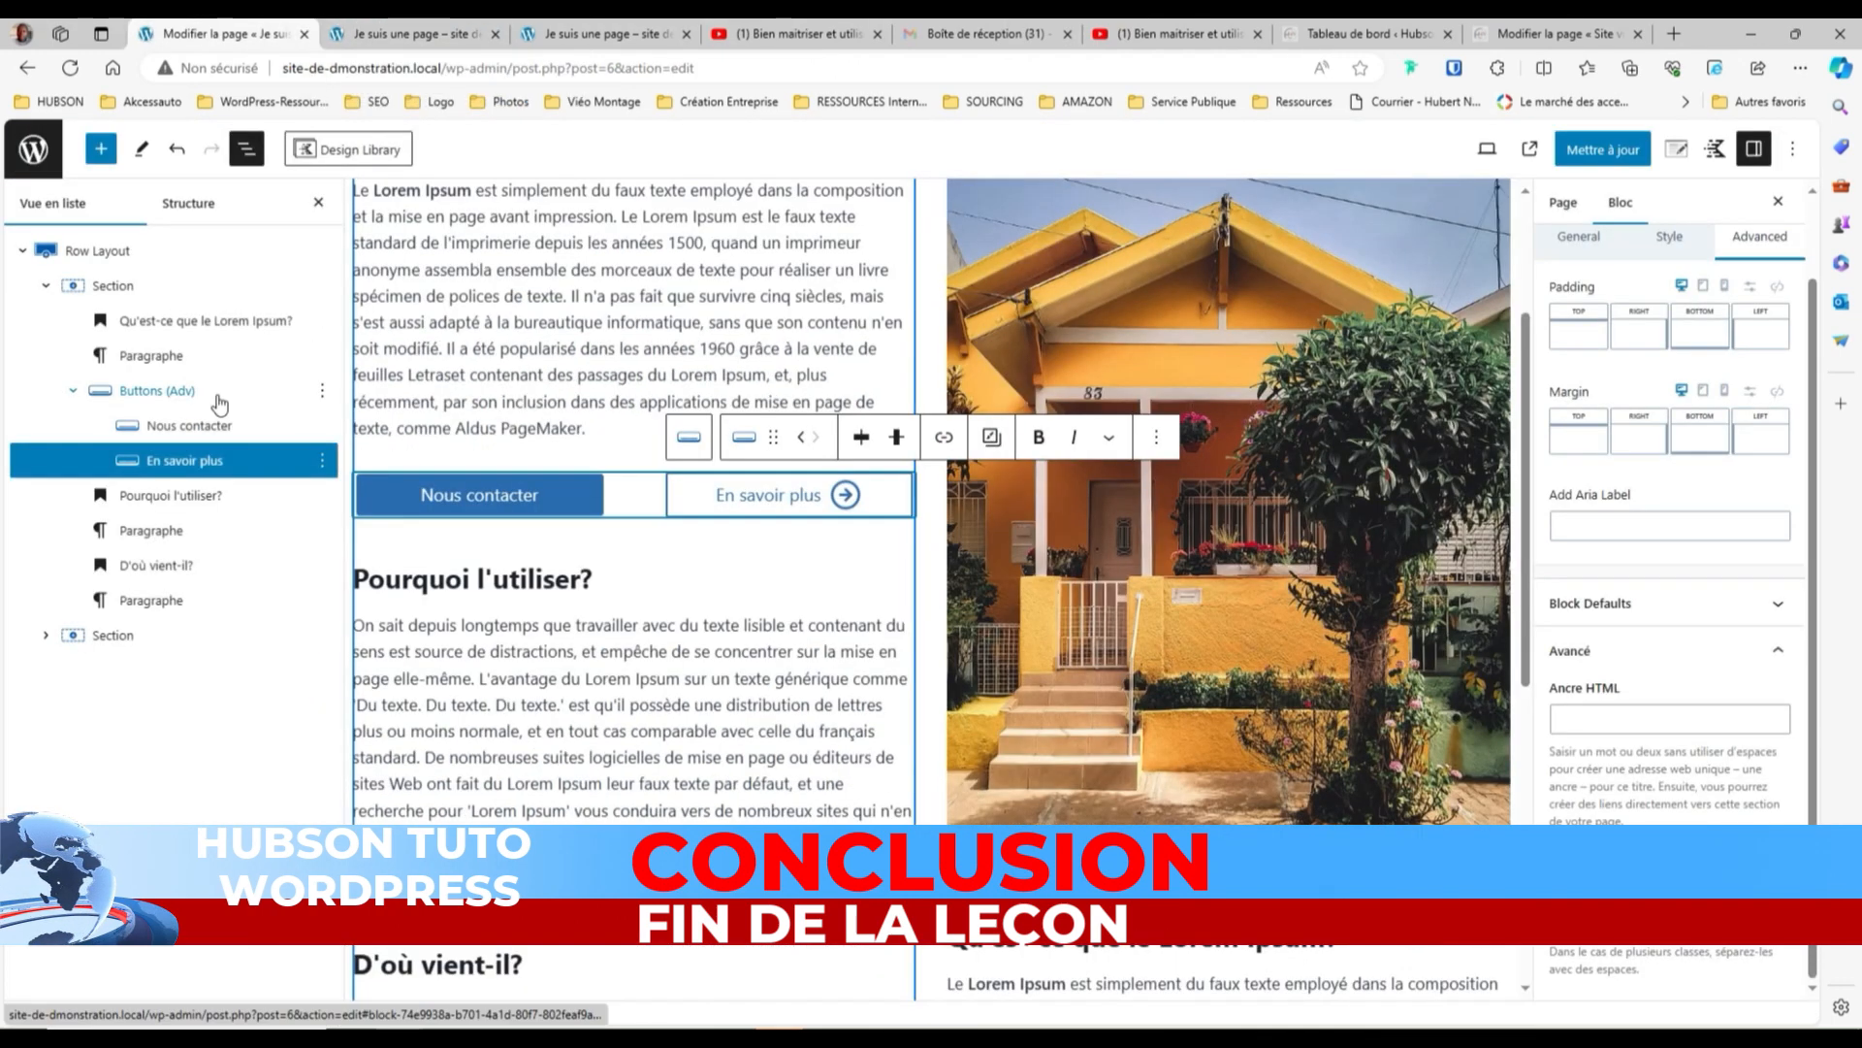
click(219, 400)
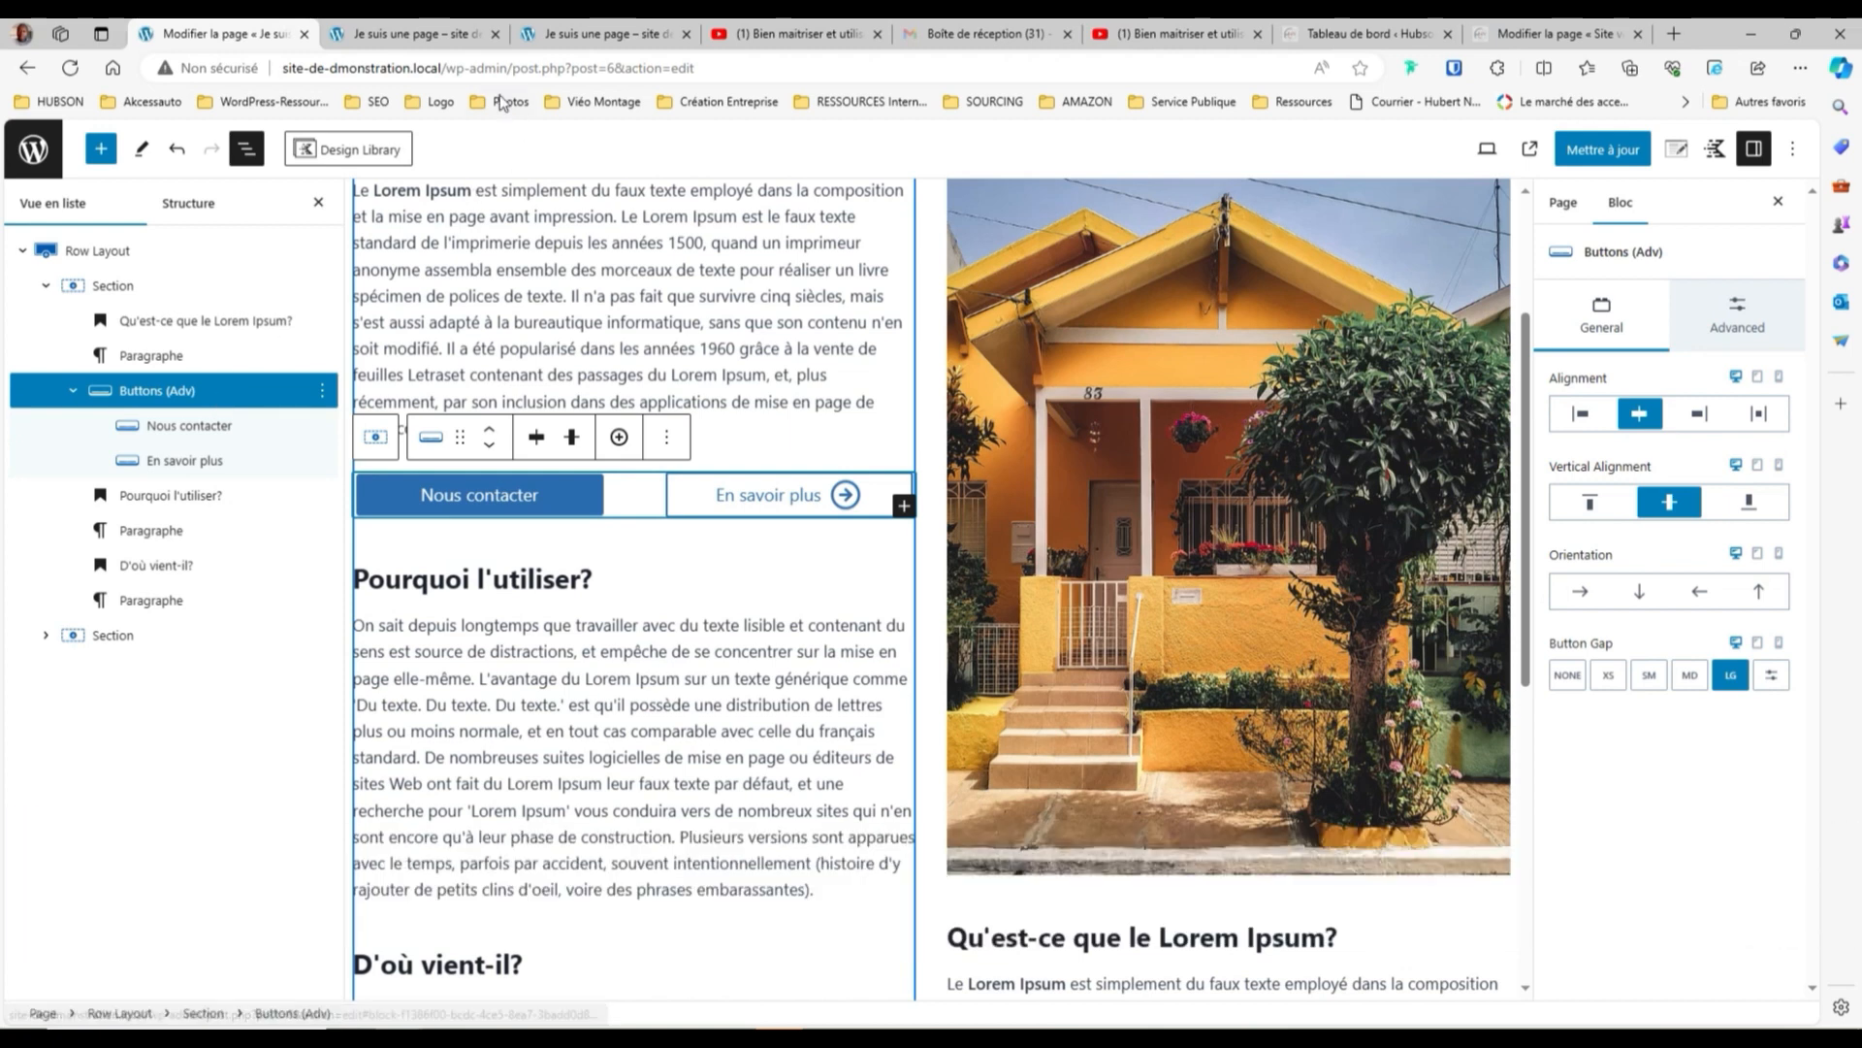
click(400, 41)
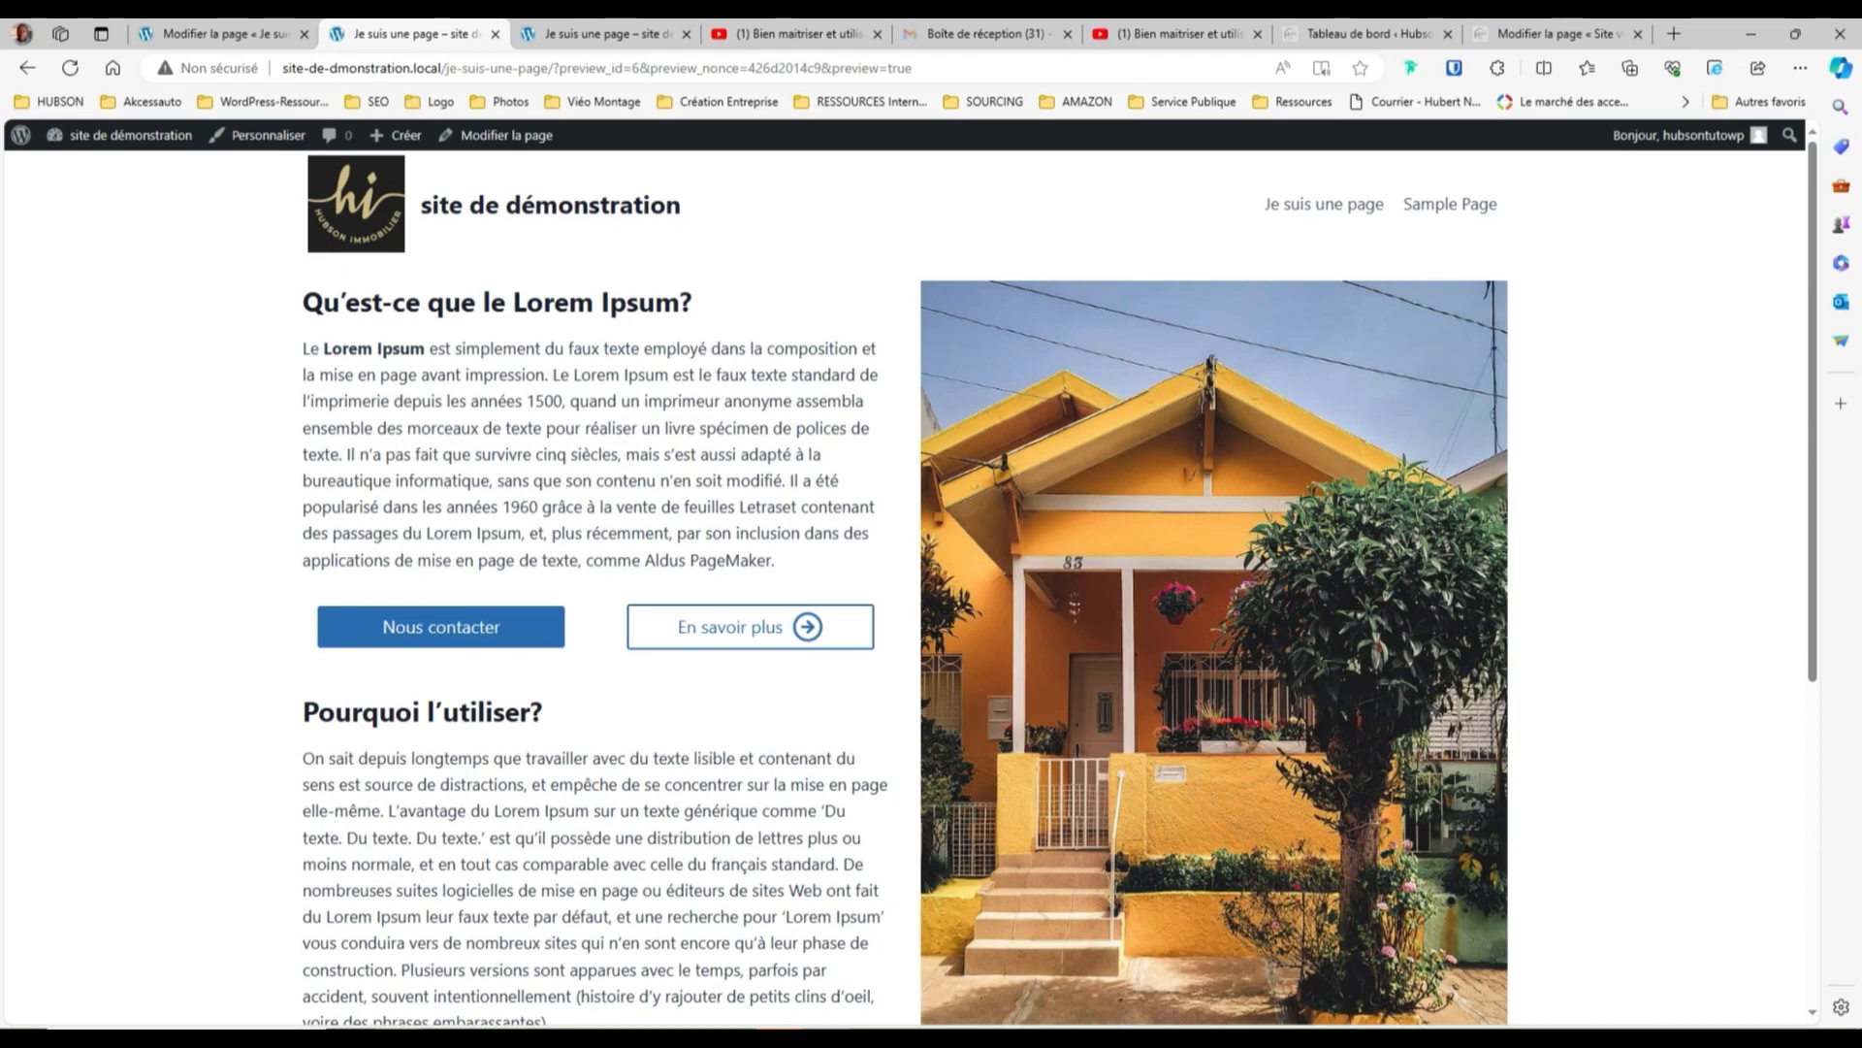
click(280, 36)
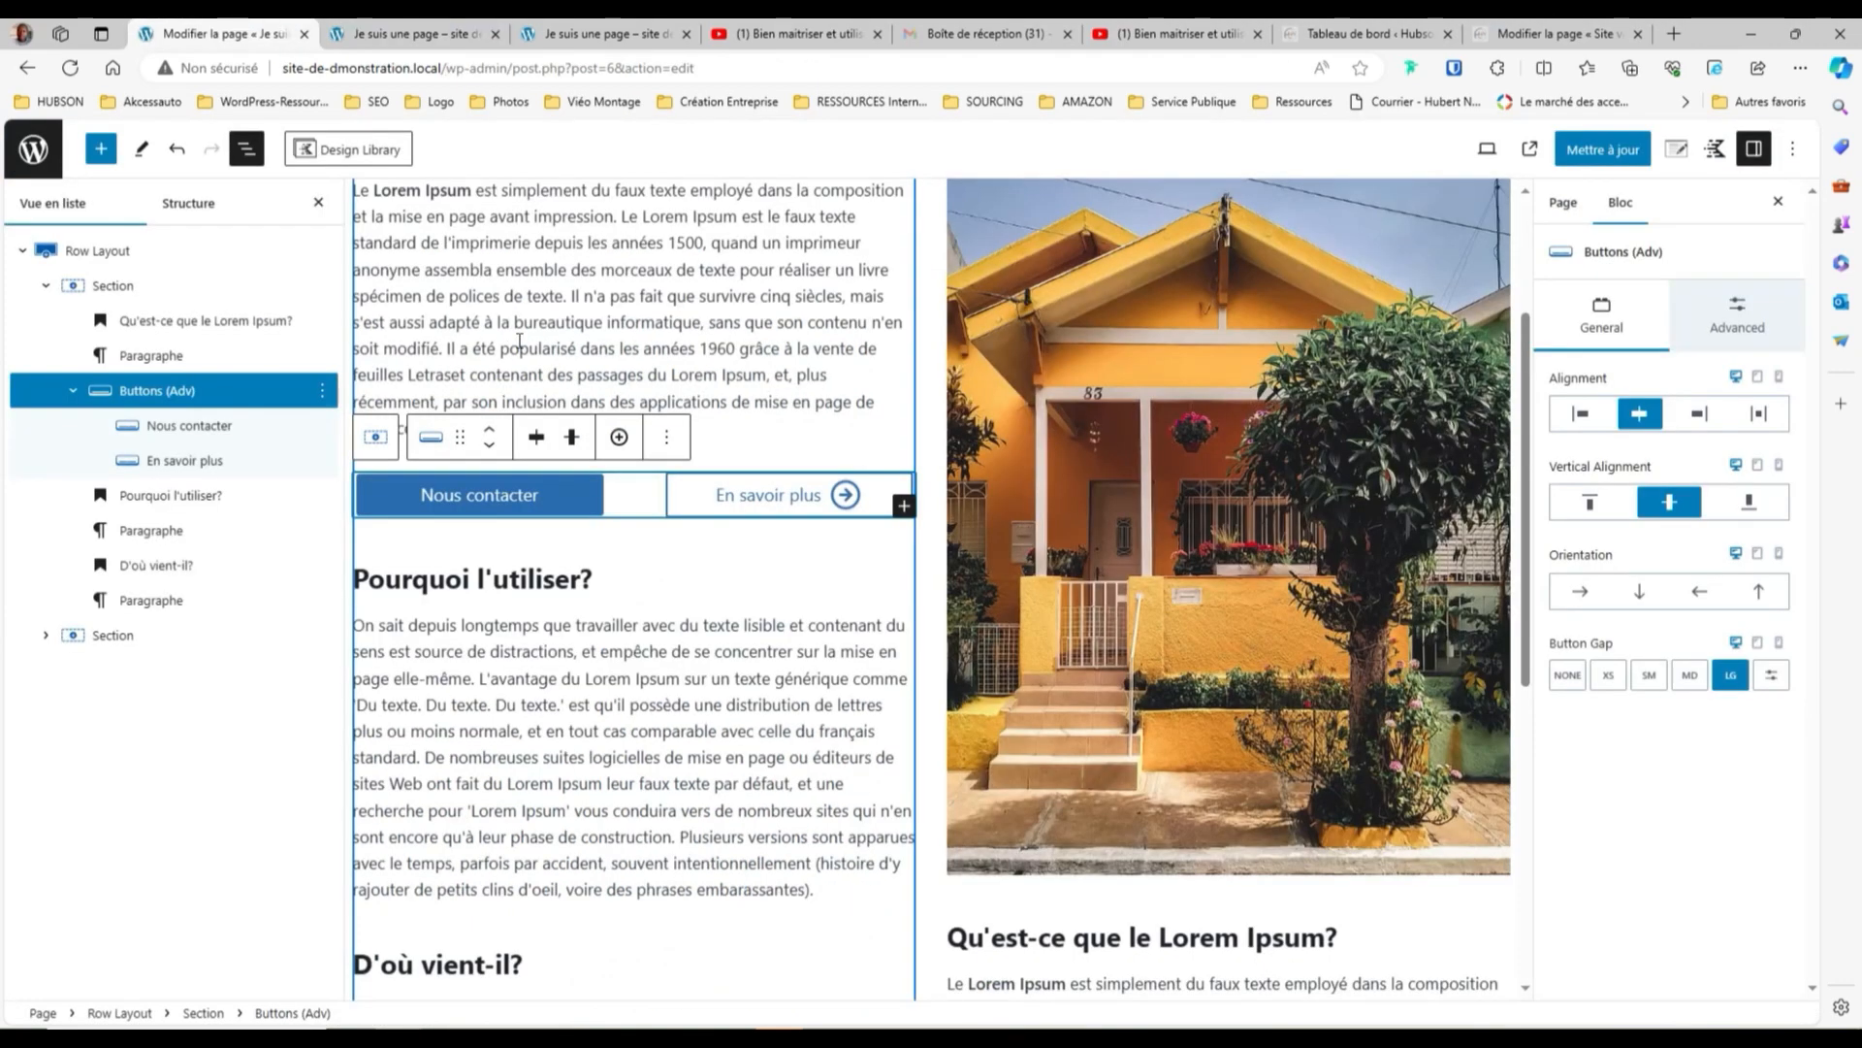